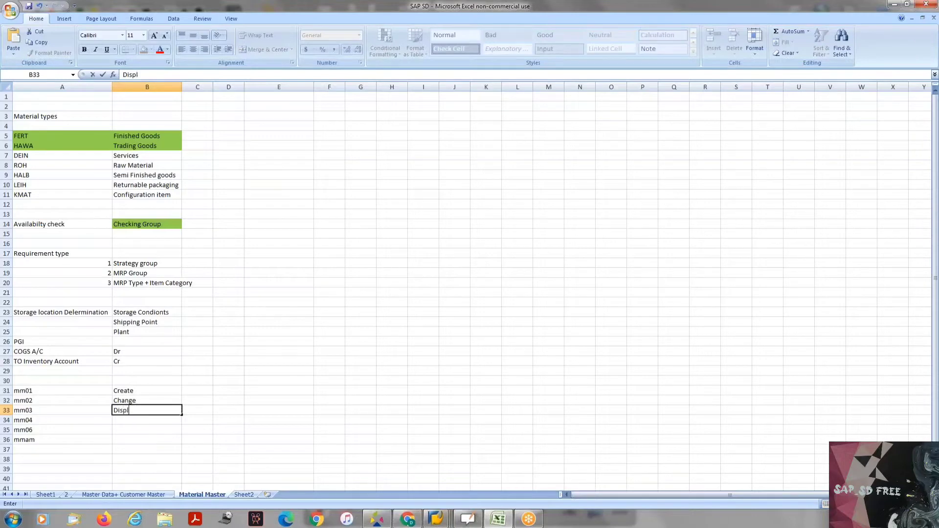
- Complete the description "Display" for mm03 in B33 and enter "Display changes" for mm04 in B34
key(Tab)
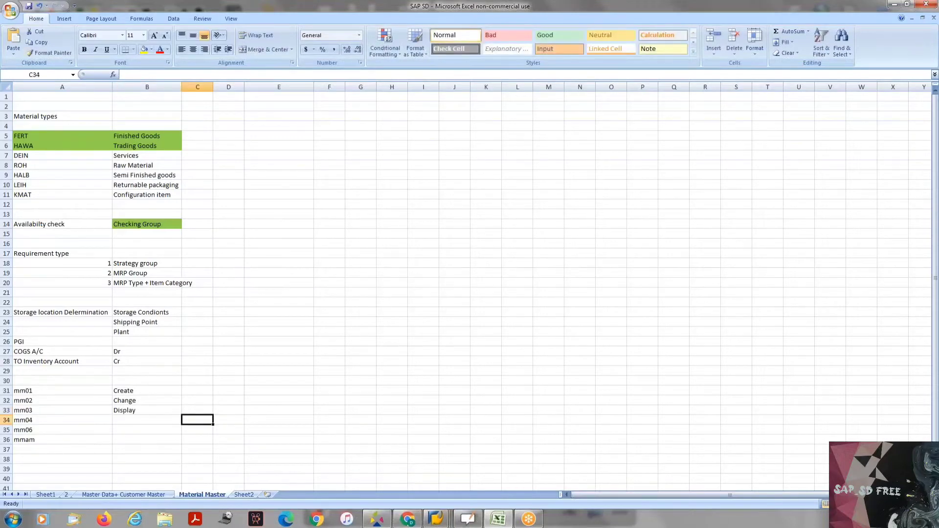
key(Return)
key(Tab)
text(Disp)
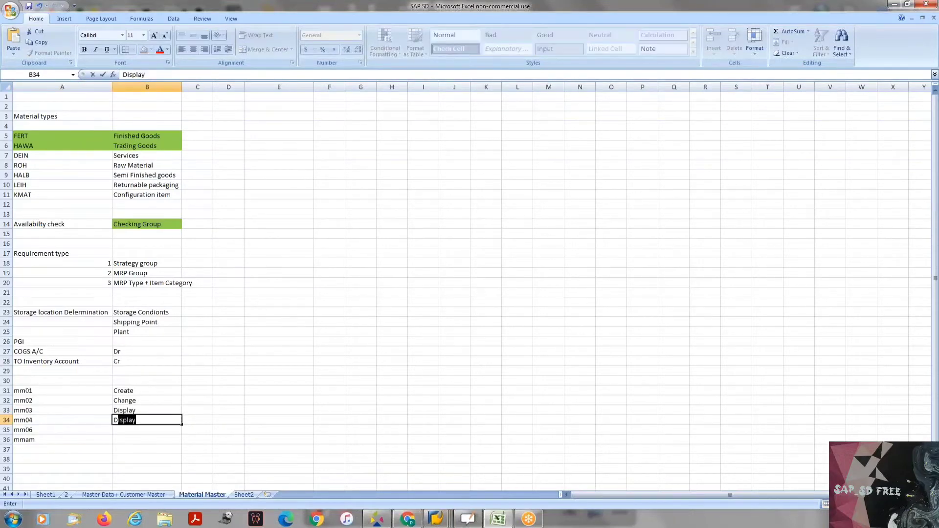
text(lay changes)
key(Return)
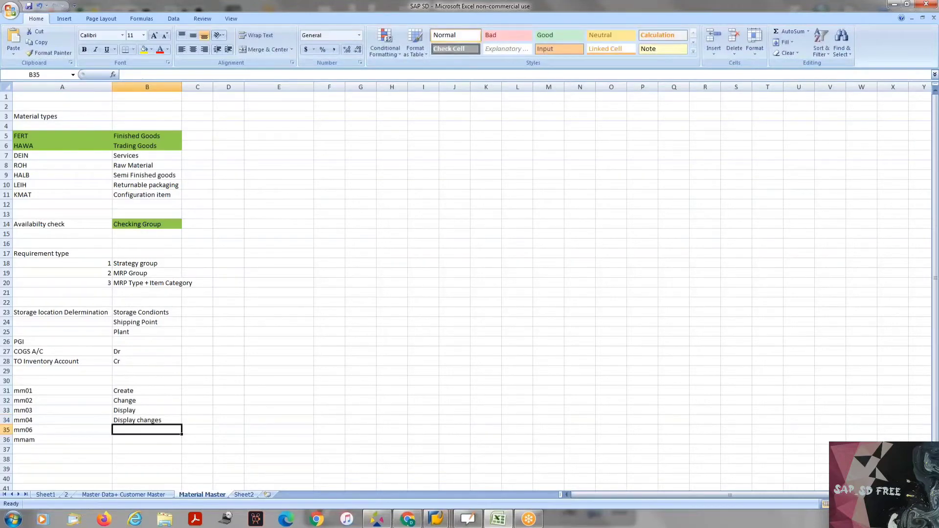
- Enter "Flag for deletion" as the mm06 description in B35 and "Change of Material Type" as the mmam description in B36
text(Flag fo)
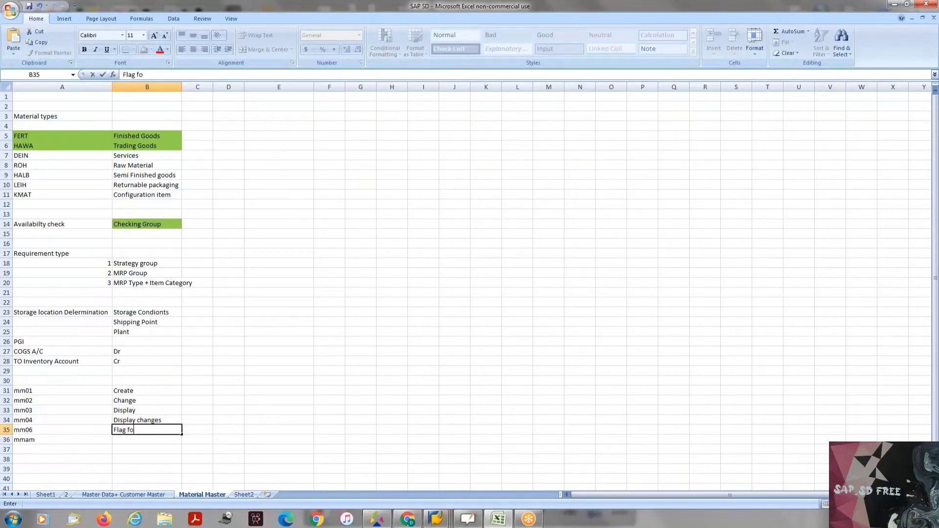
text(r deletion)
key(Return)
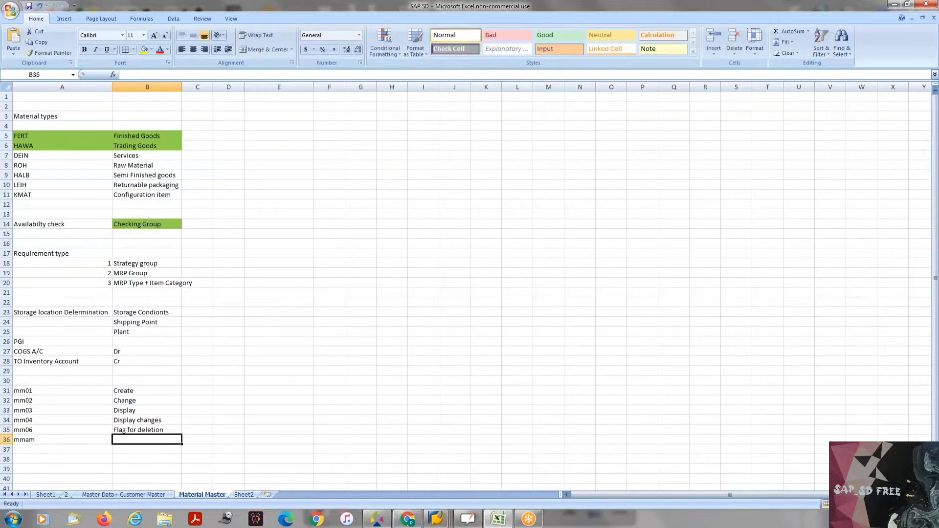
text(Change )
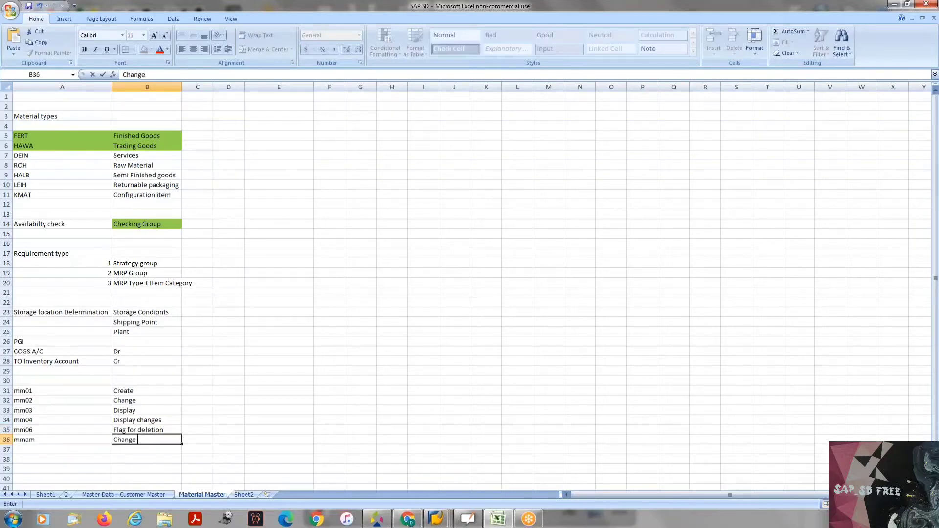
text(of Material Type)
key(Return)
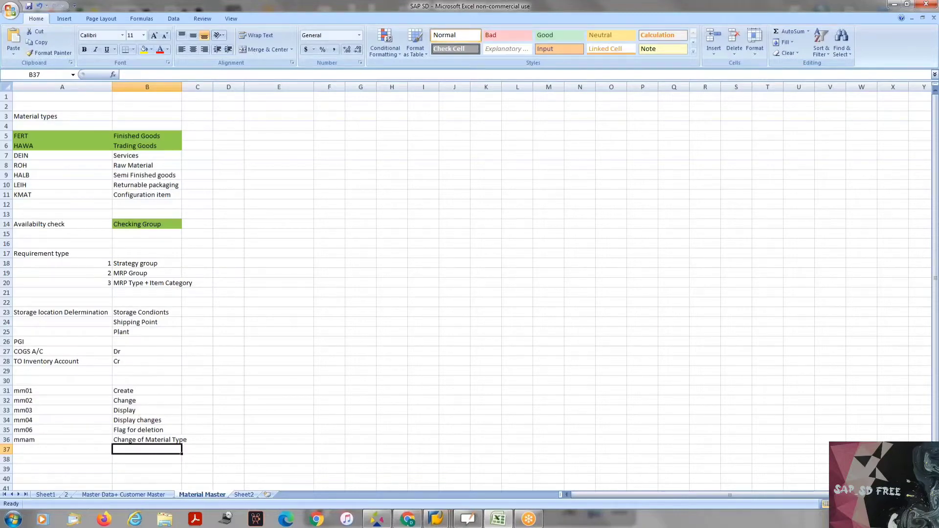
- Switch to the SAP session showing Change Material Type and start transaction MM03 with /nmm03
mouse_move(435, 518)
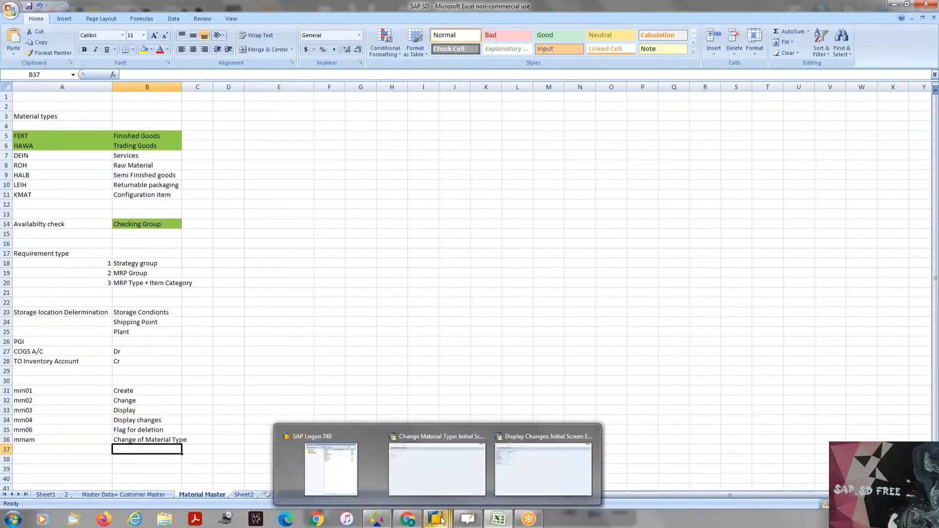
mouse_move(438, 450)
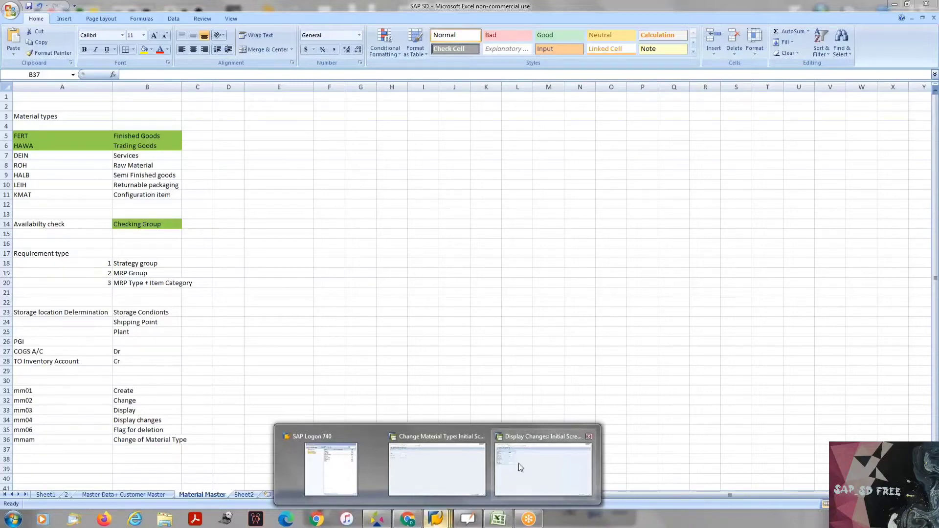
click(409, 440)
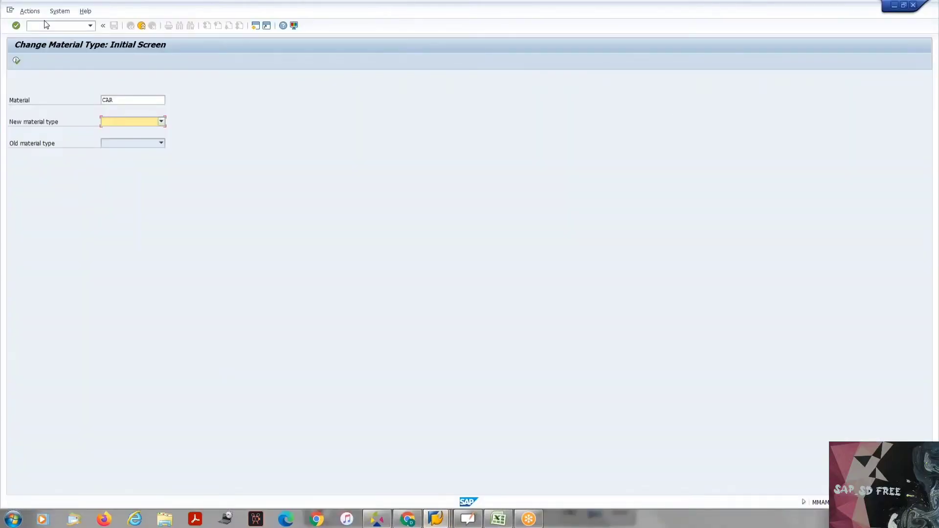
click(45, 26)
text(/nmm03)
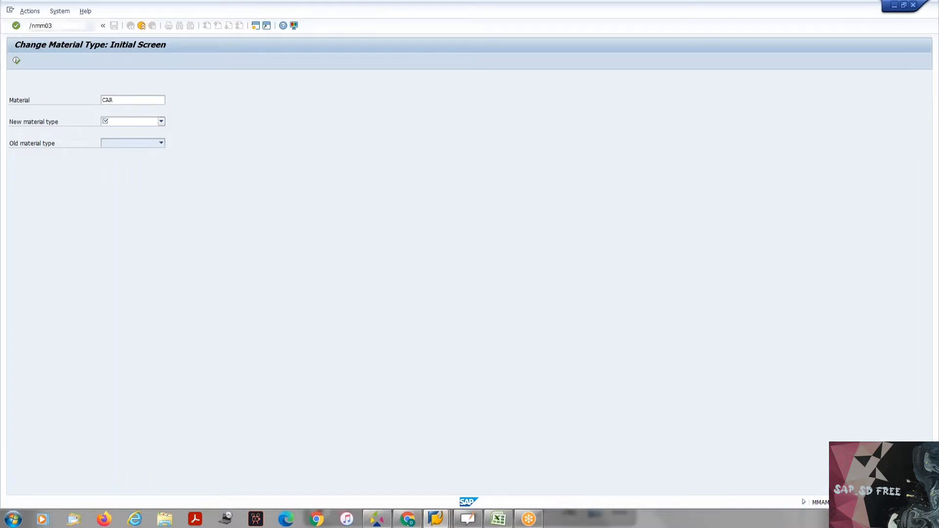
key(Return)
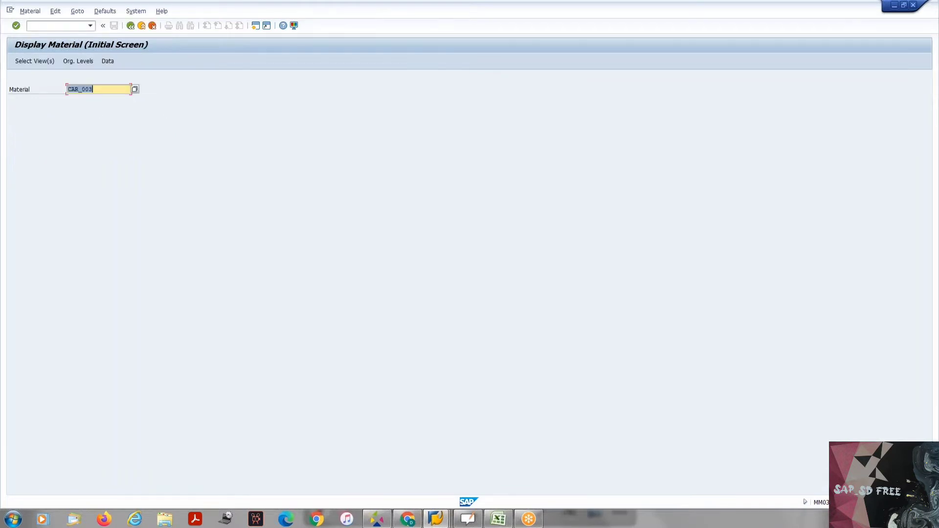
- Change the material to CAR_002 and bring up its view selection
key(Return)
key(Escape)
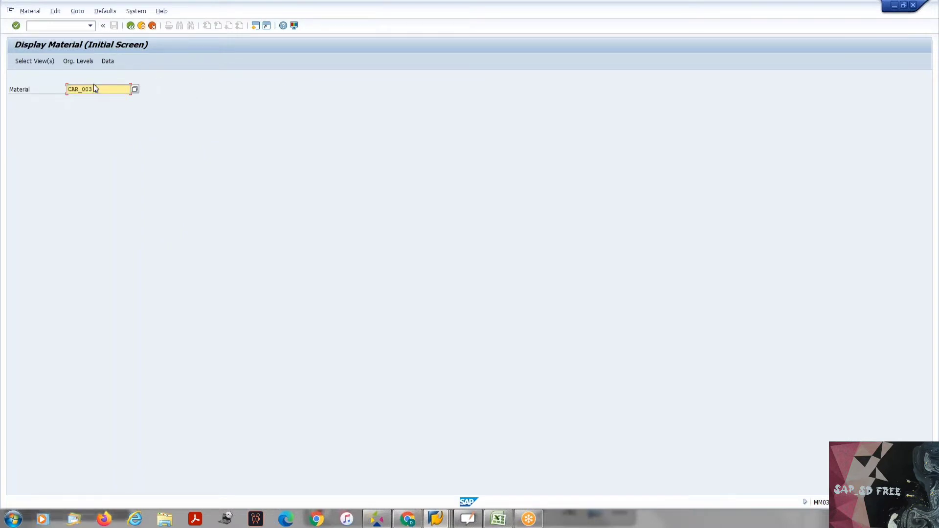
key(BackSpace)
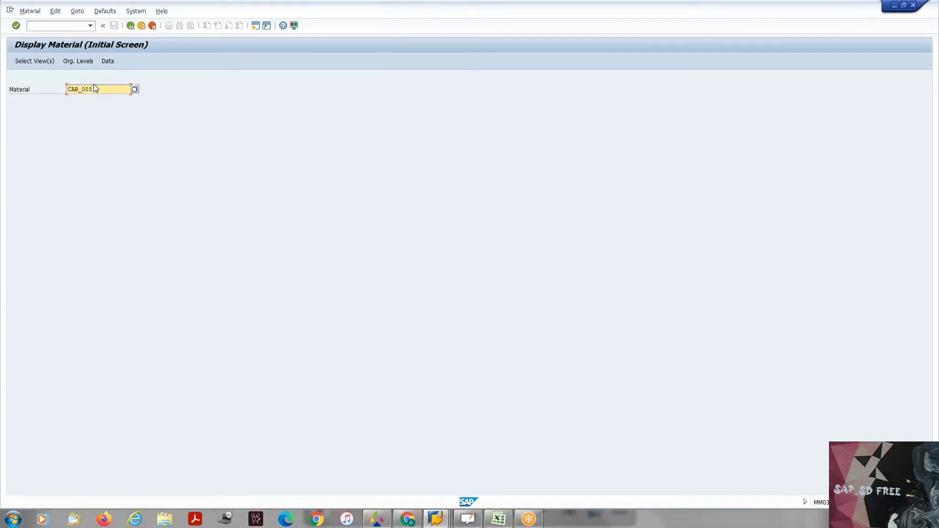
text(2)
key(Return)
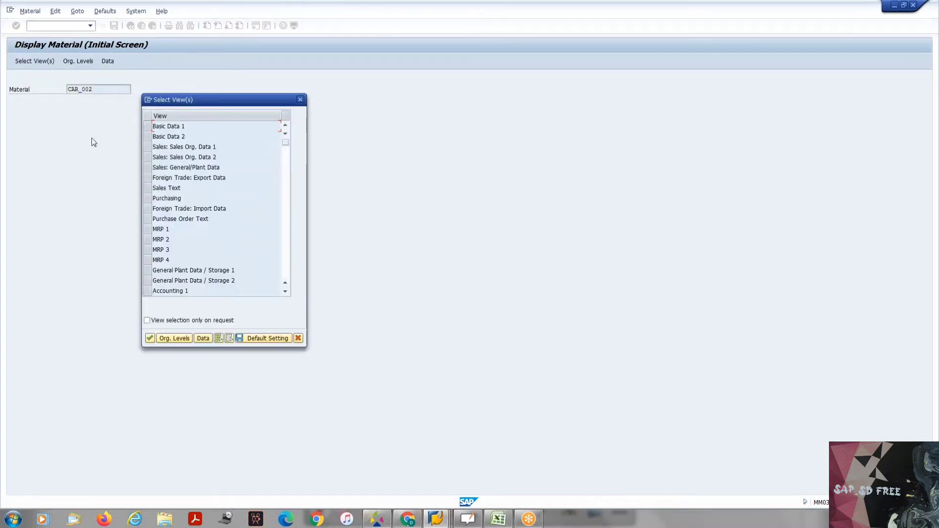
- Choose only the Sales: General/Plant Data view and continue to the organizational levels
click(148, 149)
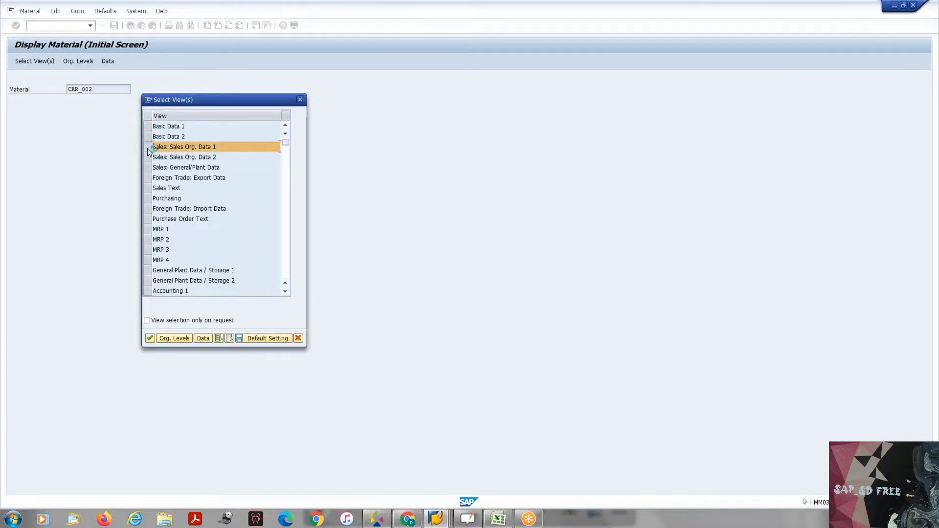
click(148, 148)
click(149, 168)
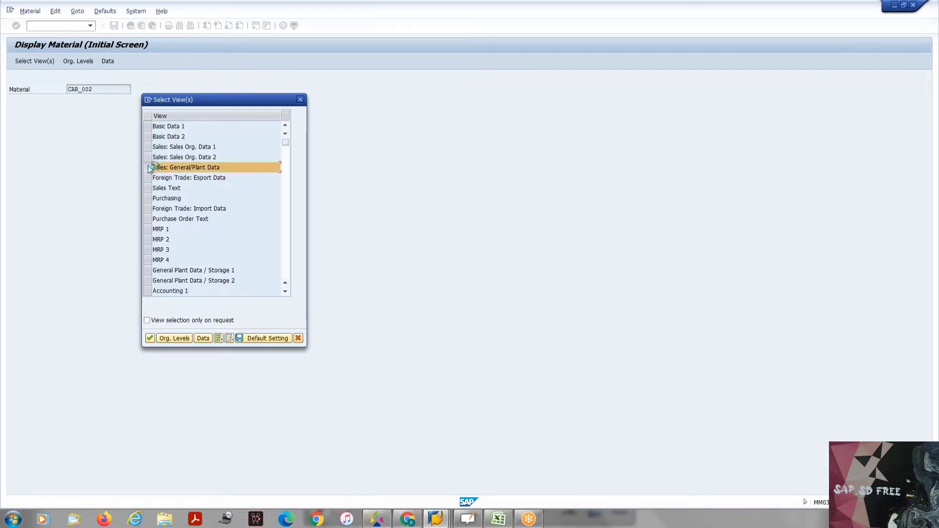
key(Return)
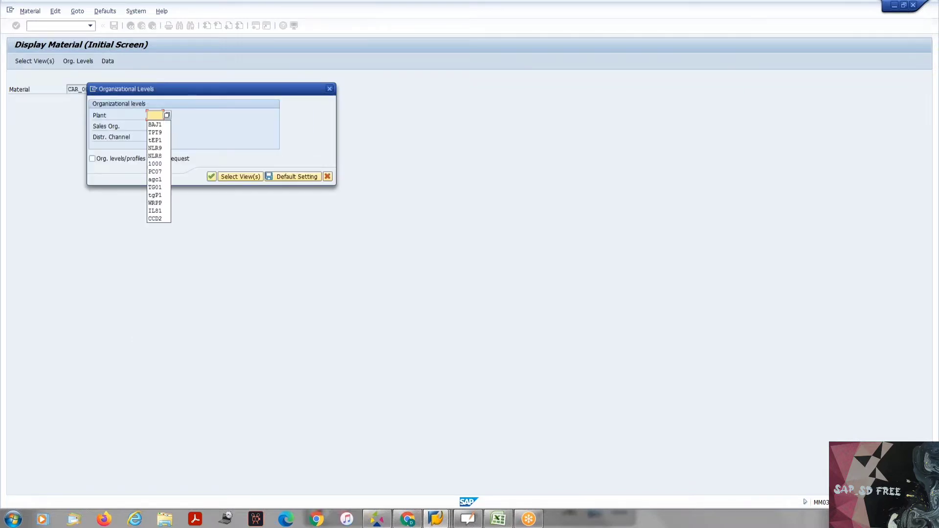
- Set the organizational levels to plant BAJ1, sales organization VSP2 and distribution channel V2, and display the material
key(Down)
key(Return)
key(Tab)
key(Down)
key(Return)
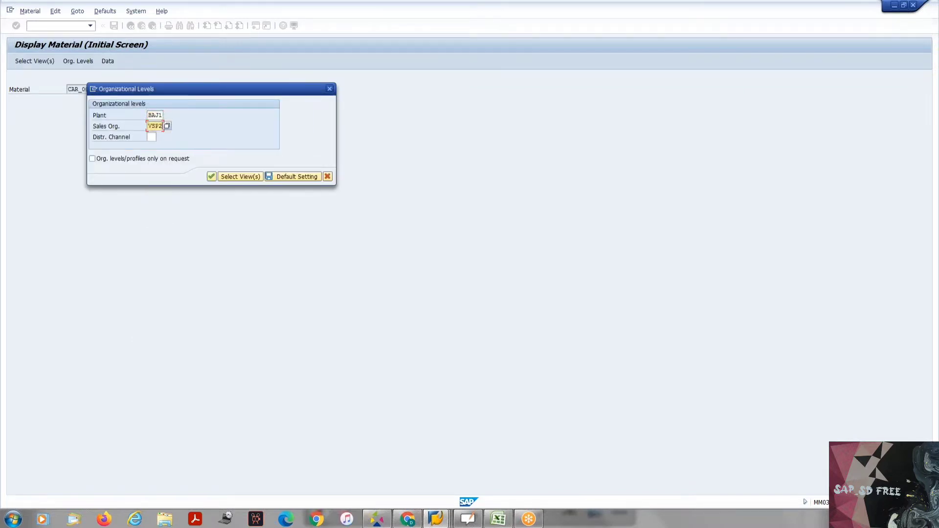
key(Tab)
key(Down)
key(Return)
key(Return)
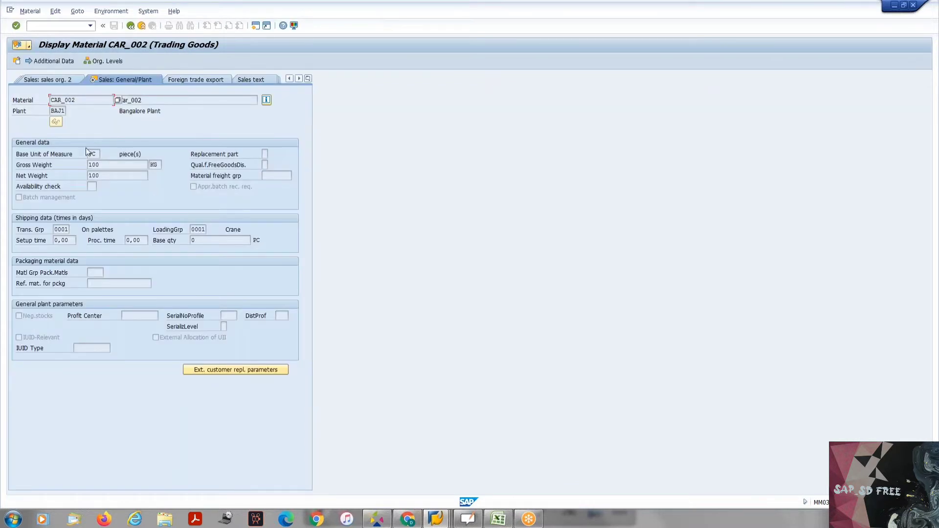
- Read the field help for the transportation group in the shipping data, and close it
click(61, 229)
key(F1)
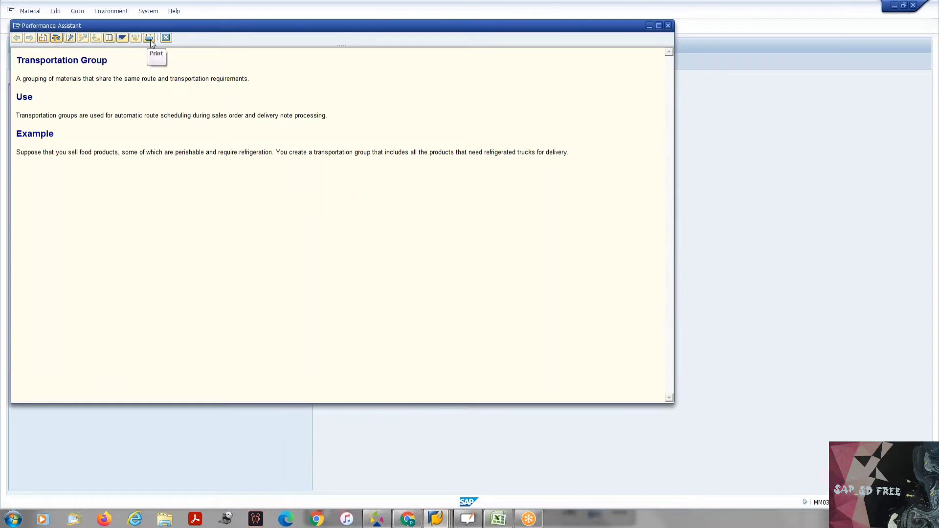
click(166, 38)
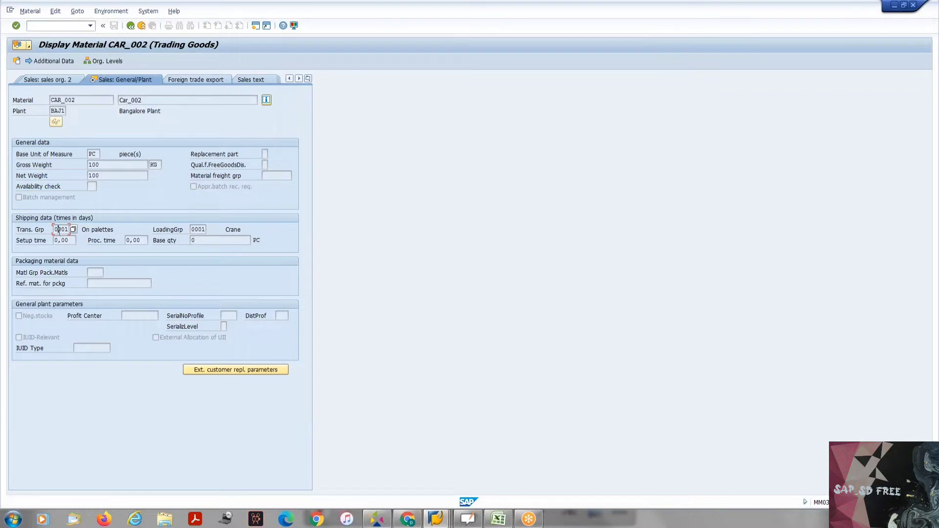
- Look up the table name and field name of the transportation group in its technical information, and close the help
key(F1)
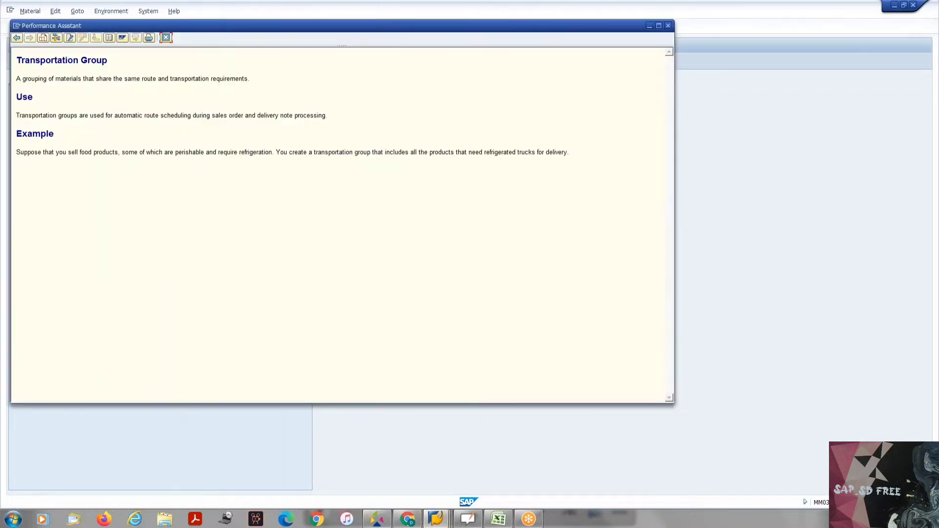
click(56, 38)
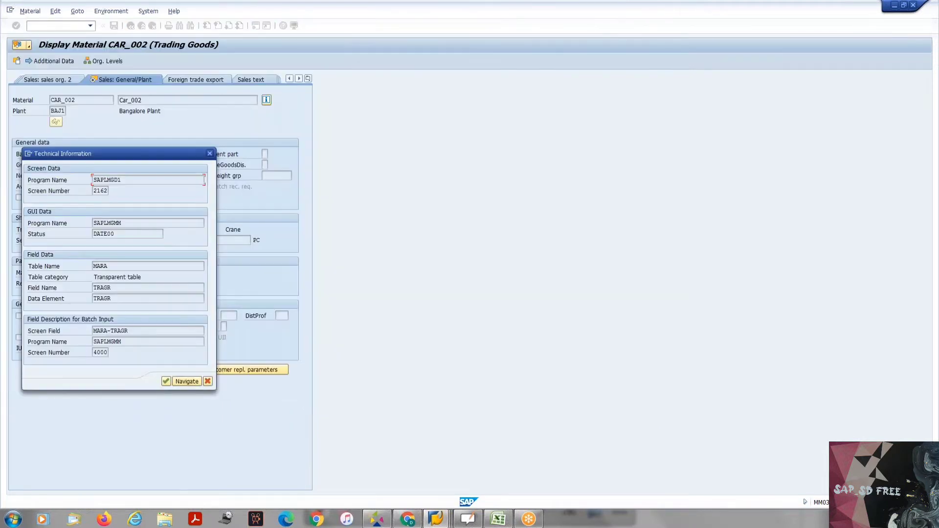
click(103, 265)
click(96, 287)
click(208, 382)
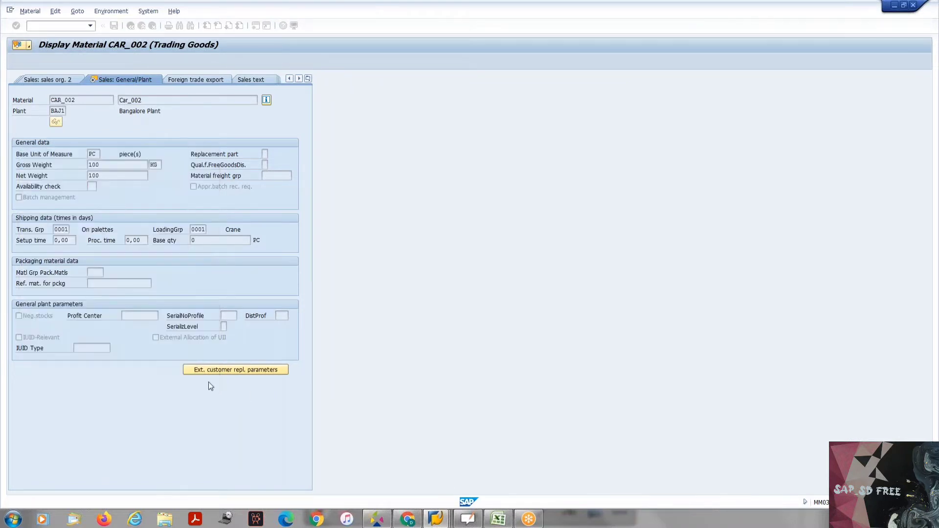
key(F1)
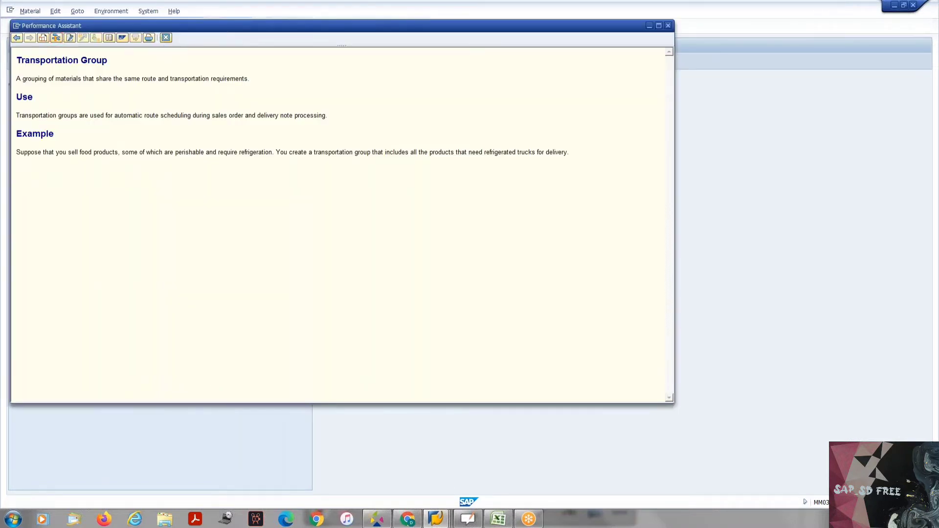
click(162, 38)
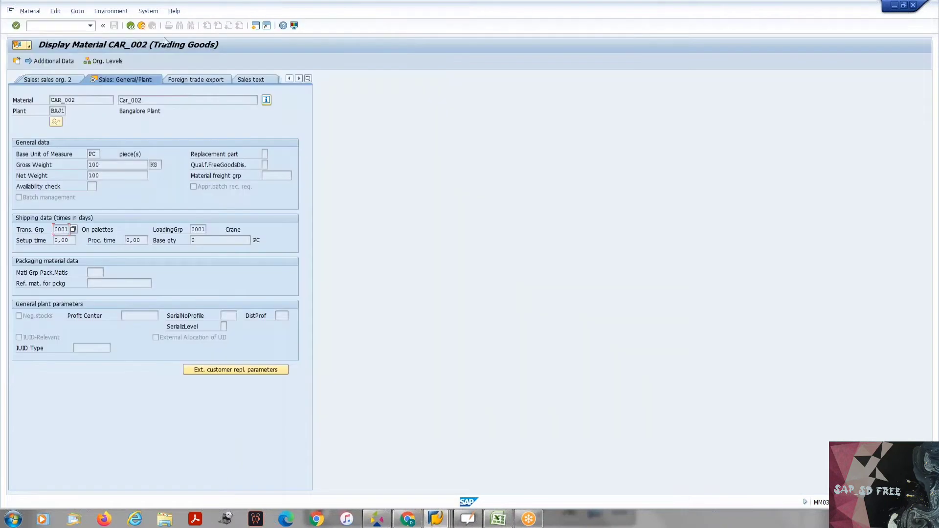
- Go to the Sales: sales org. 1 view and check the help and technical information of X-distr.chain status
click(309, 79)
click(335, 111)
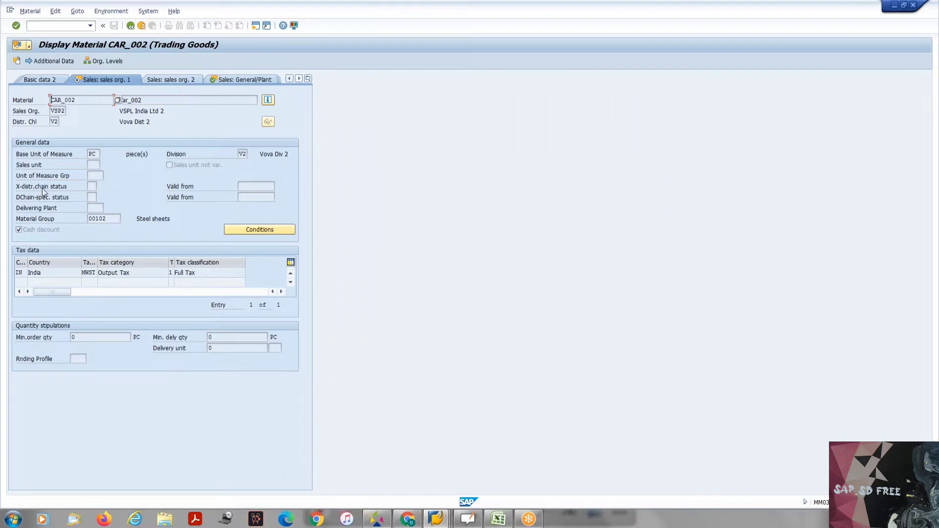
click(92, 183)
key(F1)
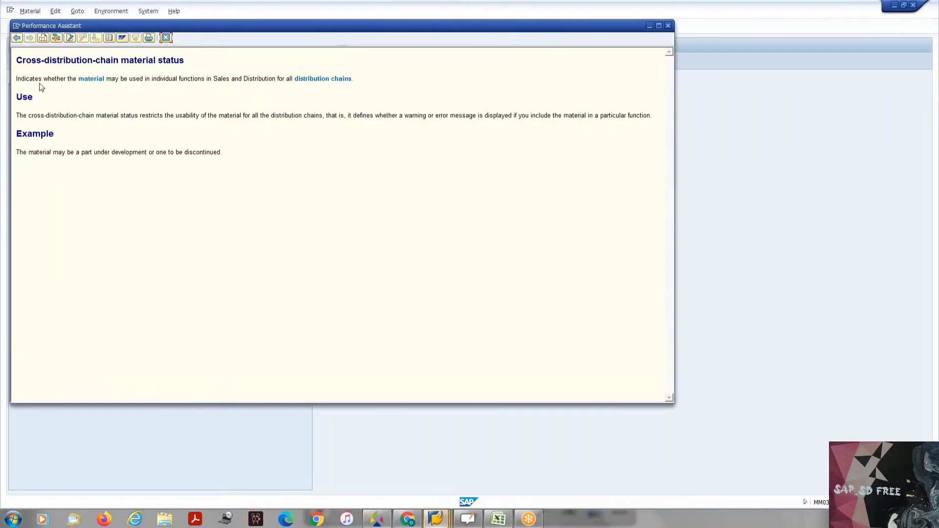
click(61, 38)
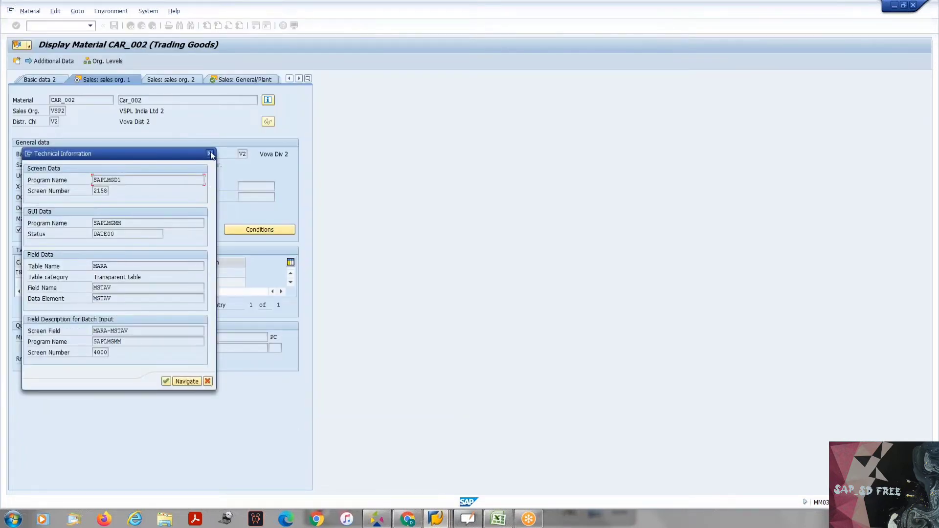
click(210, 153)
click(166, 38)
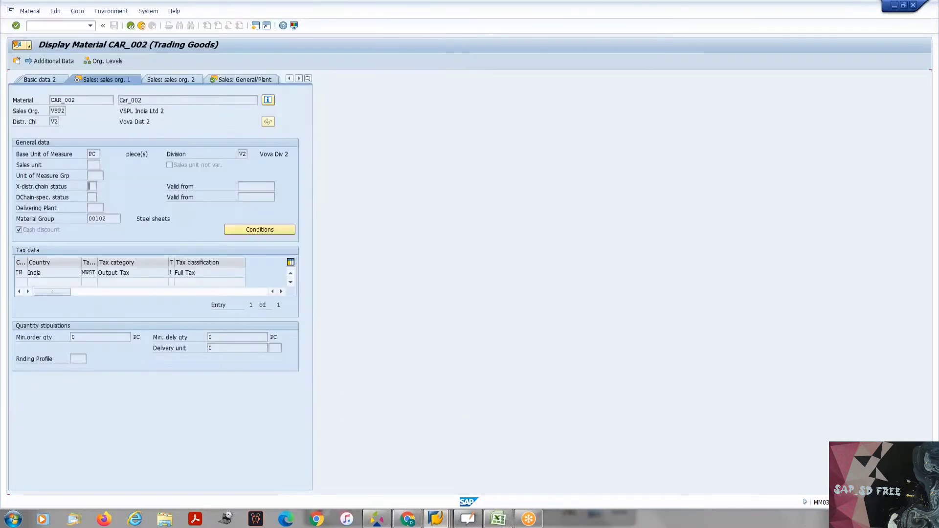
- Check the table and field names in the technical information of the Sales Org. field, and close it
click(55, 109)
key(F1)
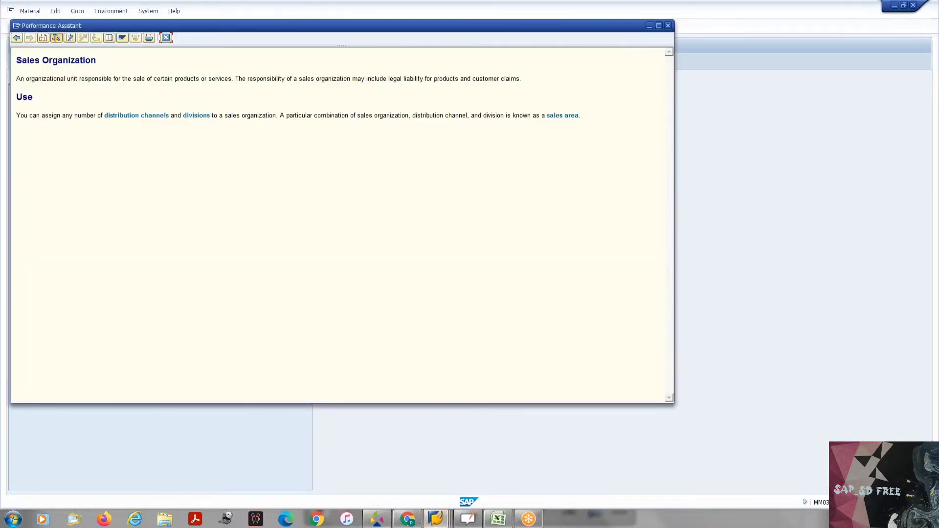
click(57, 38)
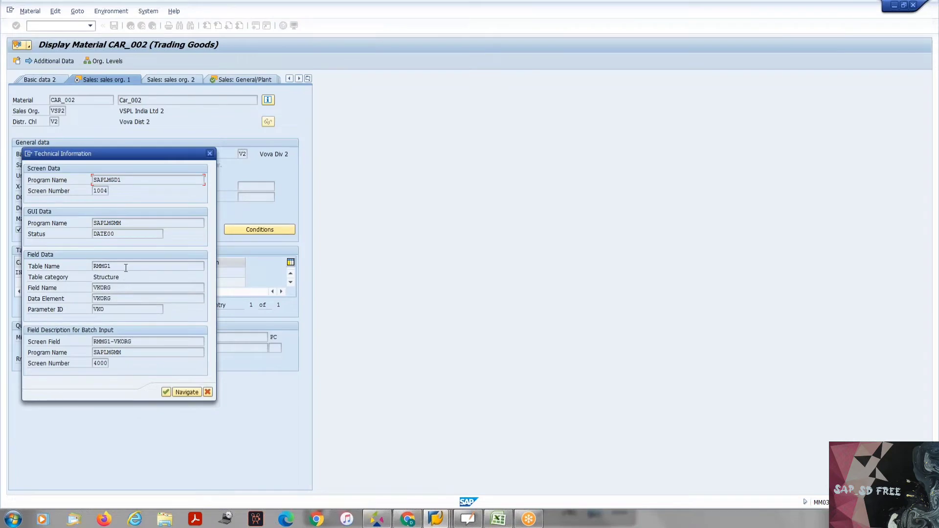
click(210, 153)
key(Escape)
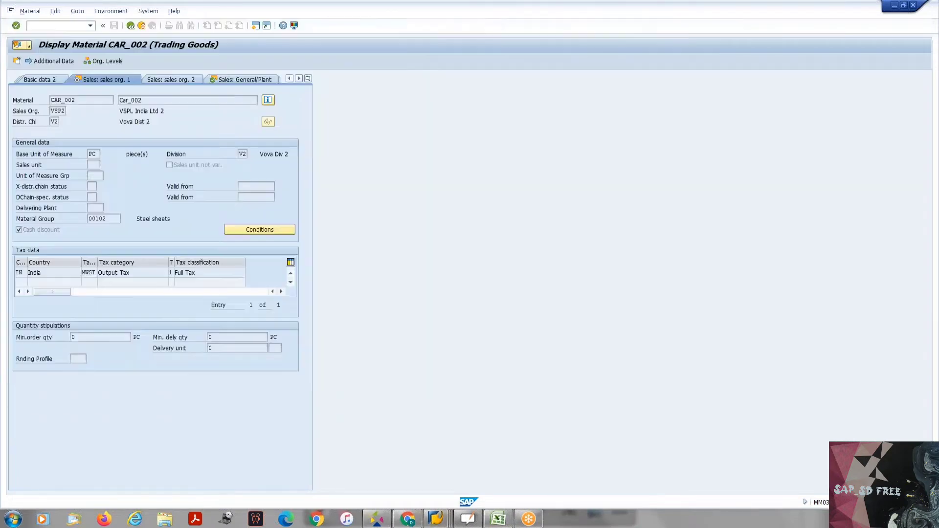
- Read the field help and technical information of the Delivering Plant field, and close both
click(243, 153)
click(96, 206)
key(F1)
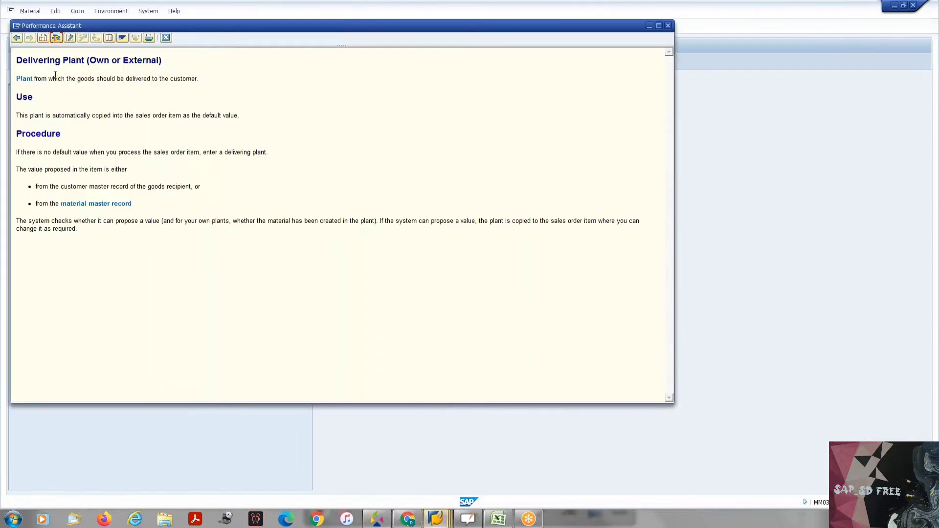
click(54, 38)
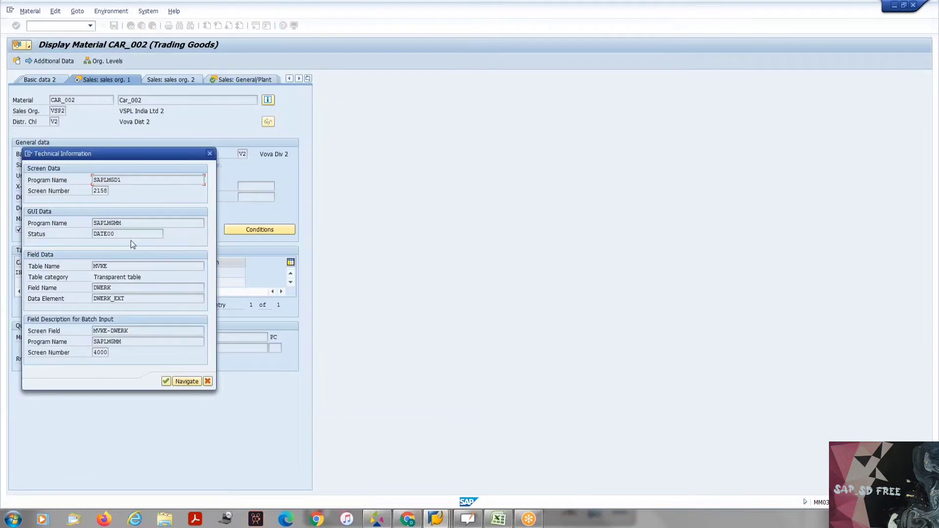
click(209, 154)
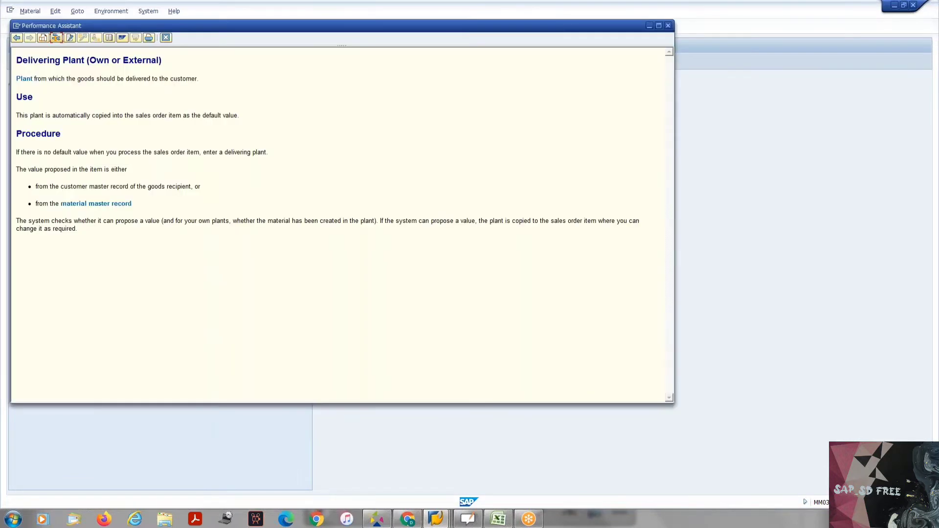
click(166, 37)
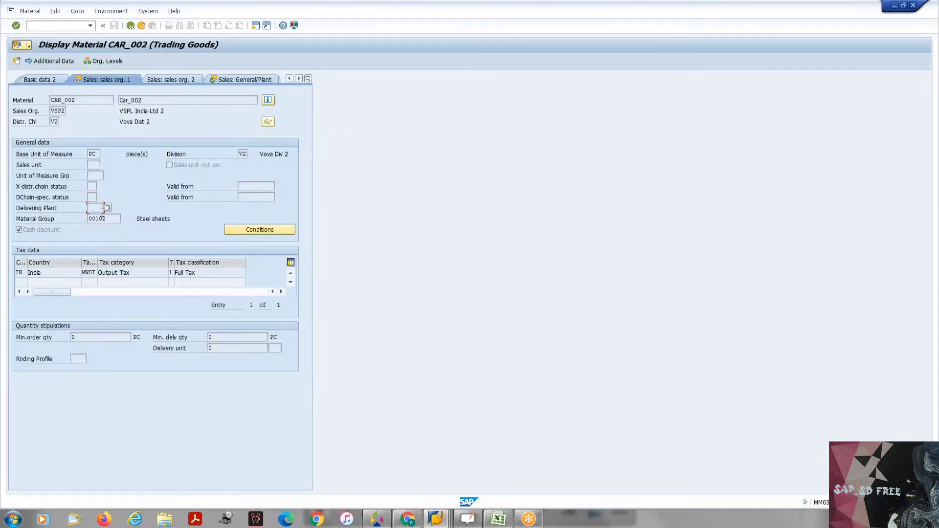
- Reopen the Delivering Plant technical information, check its table name, and close the help
key(F1)
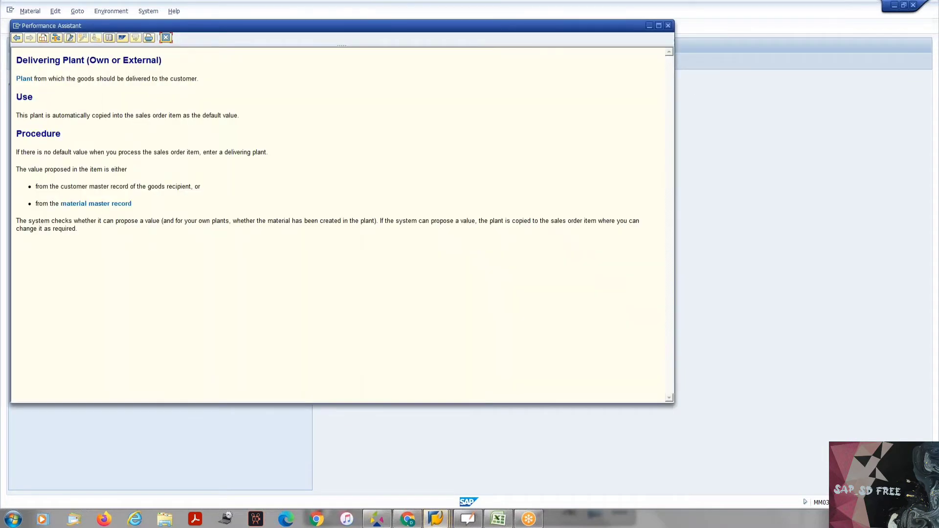
click(57, 37)
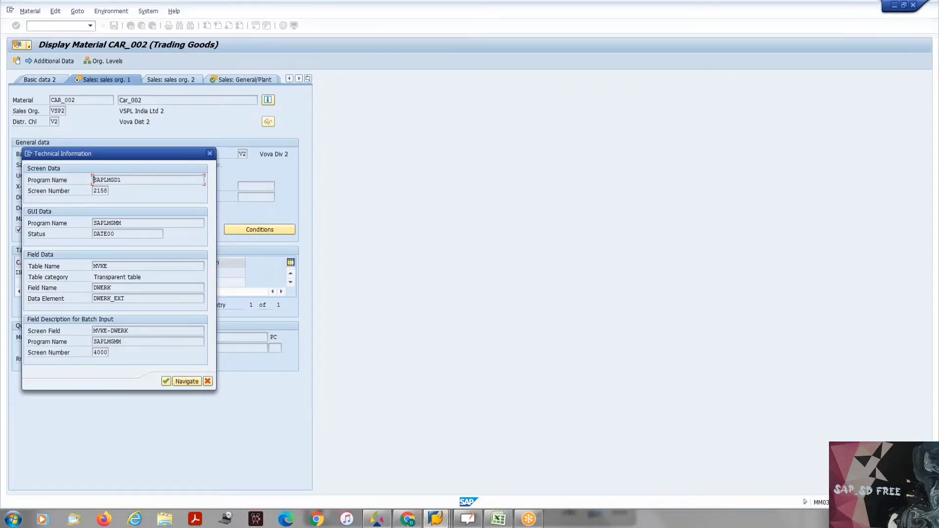
click(115, 266)
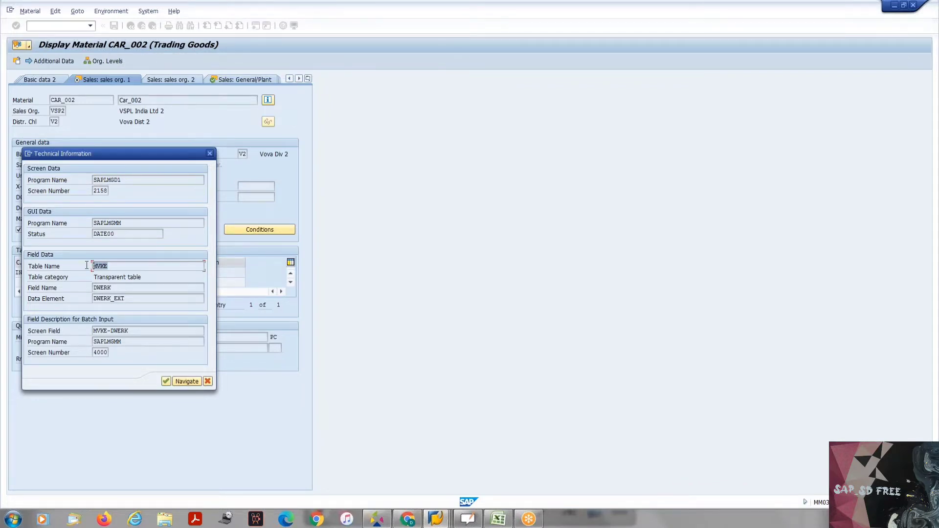
click(209, 153)
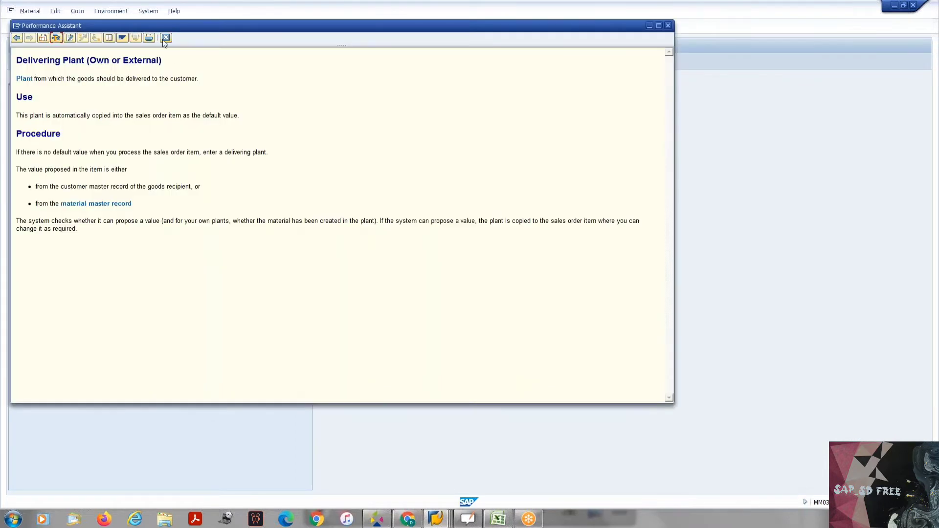
click(165, 38)
- Switch to the SAP SD workbook in Excel and enter the heading Tables in cell A39
key(alt+Tab)
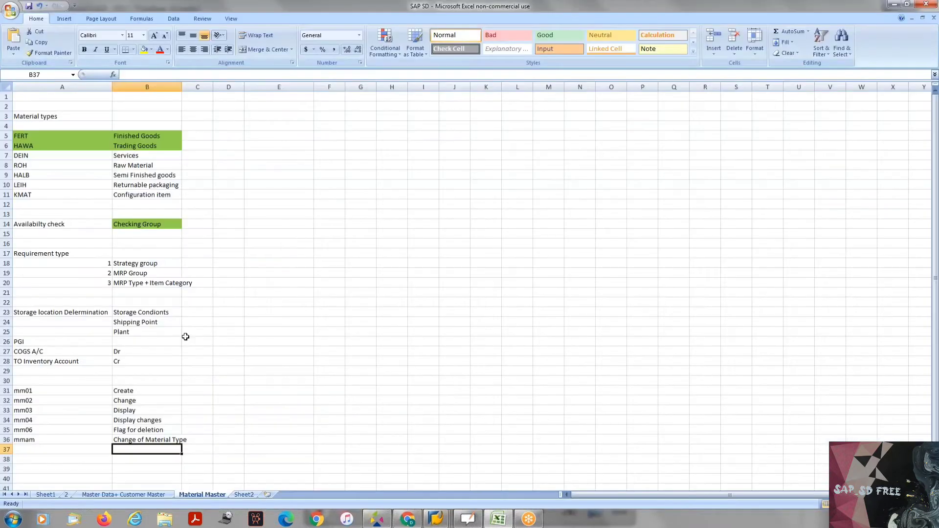
scroll(106, 408, down, 2)
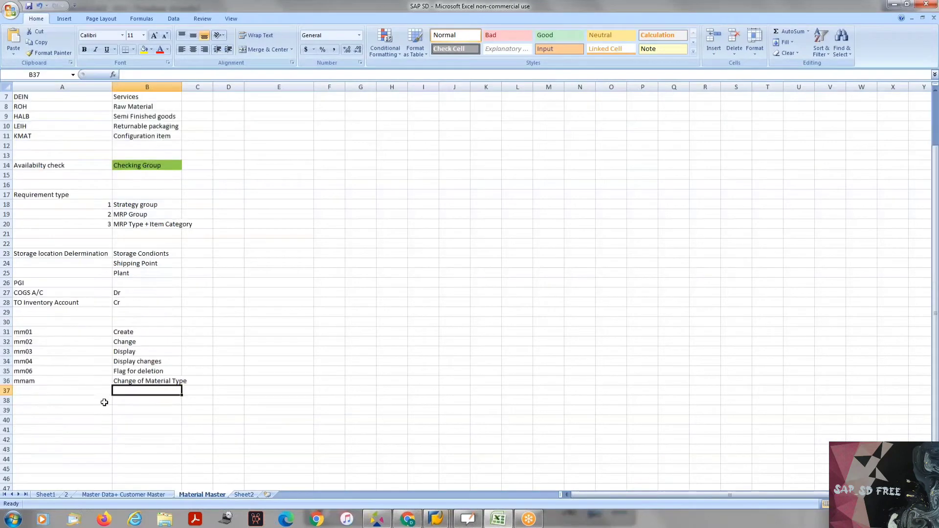
click(47, 411)
text(Tables)
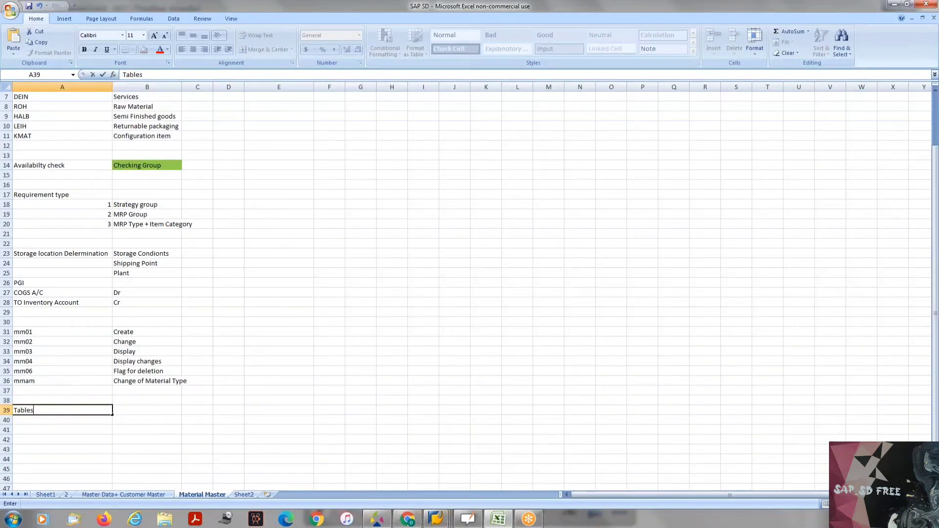
key(Return)
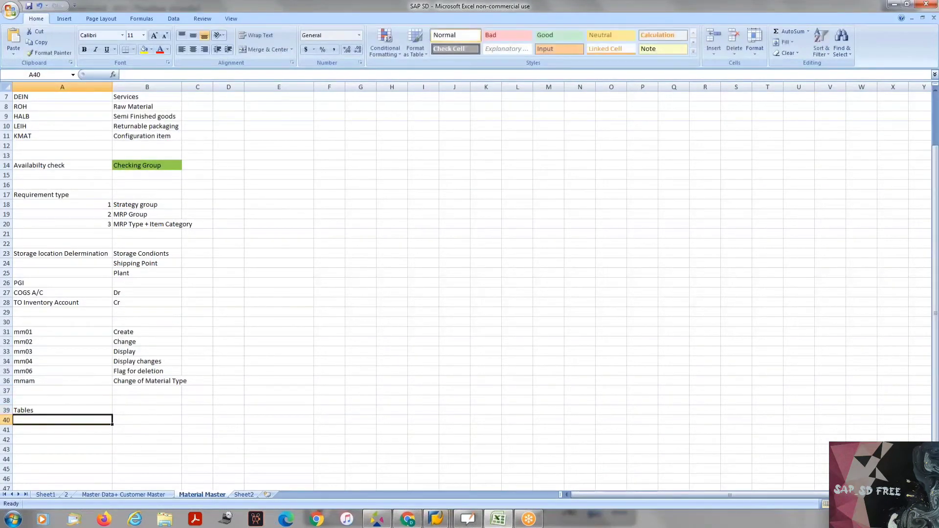
- List the table names MARA, MARC, MARD and MVKE in cells A40 to A43
text(MARA)
key(Return)
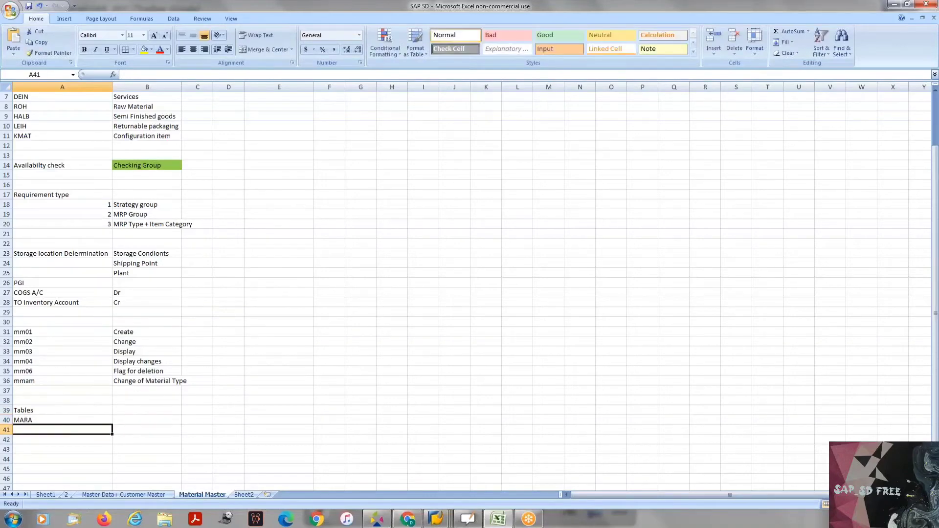
text(MARC)
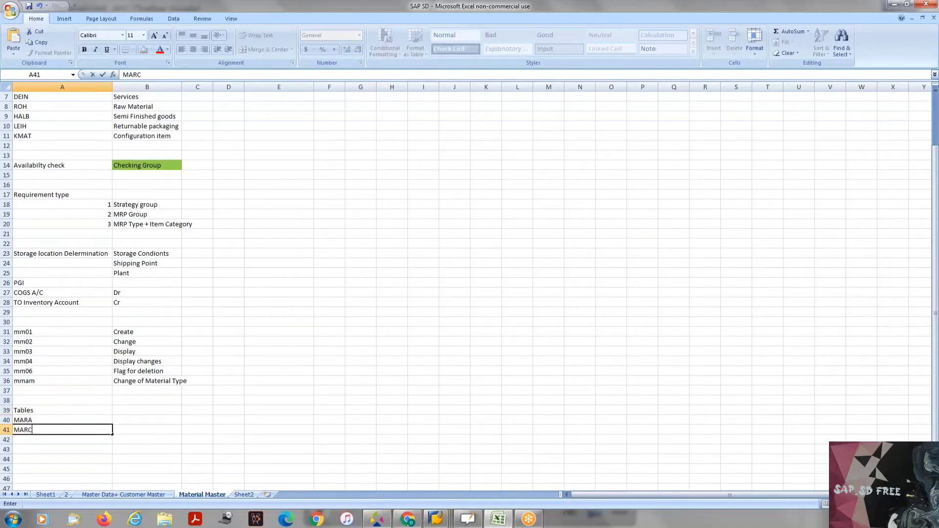
key(Return)
text(MARD)
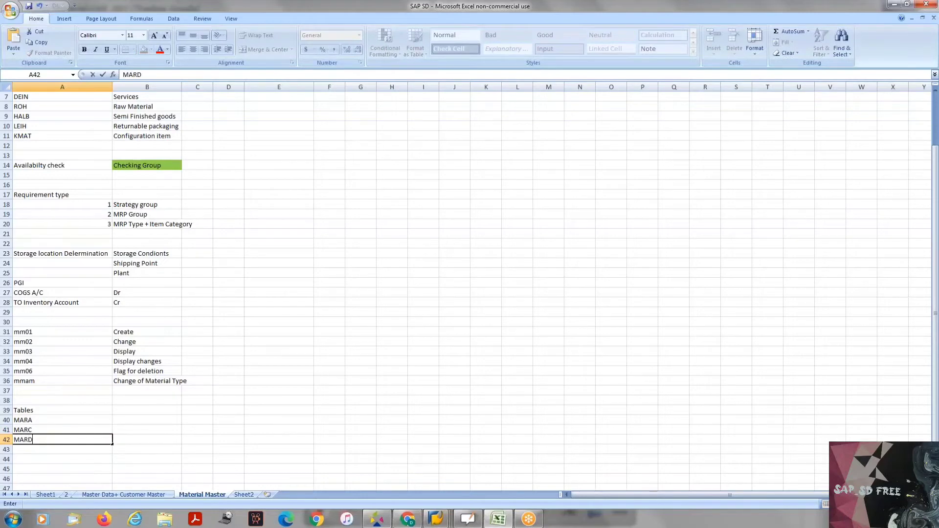
key(Return)
text(MVKE)
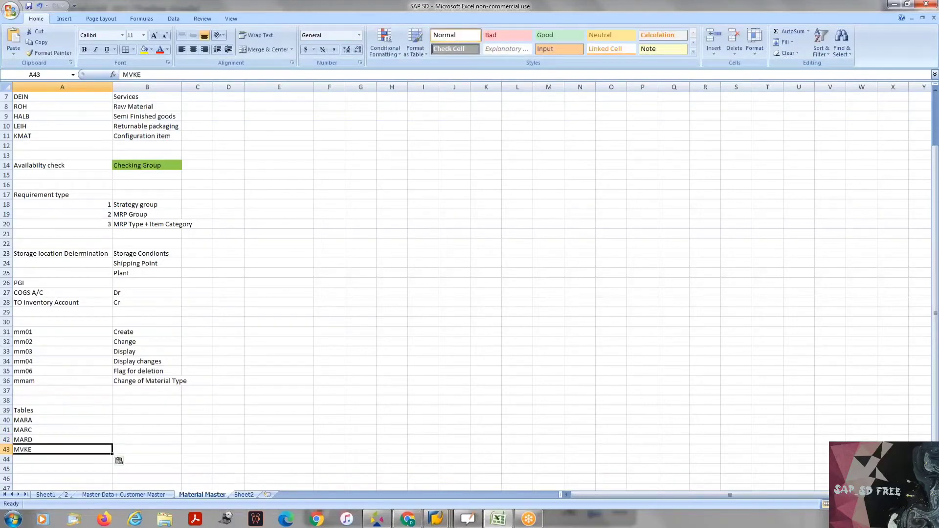
- Describe MVKE as Sales in B43 and MARD as Plant/S.loc in B42
click(129, 447)
text(Sales)
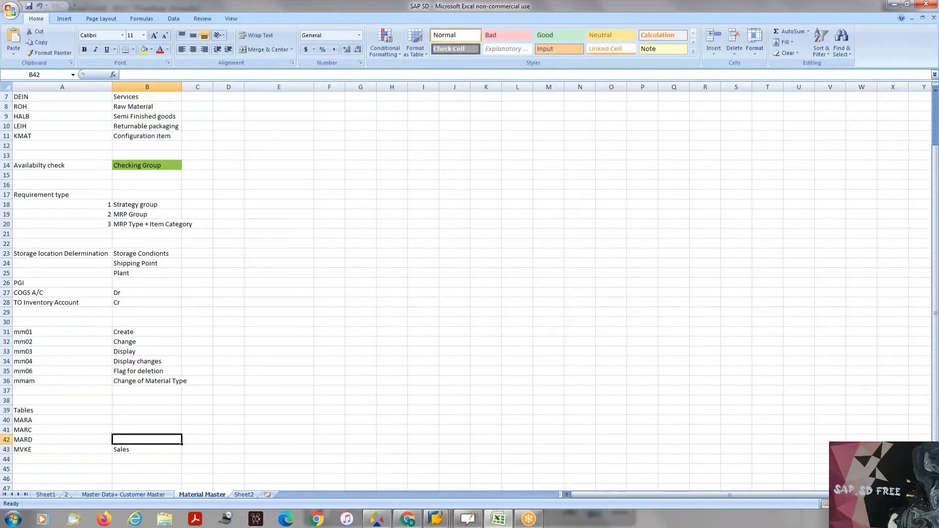
text(St)
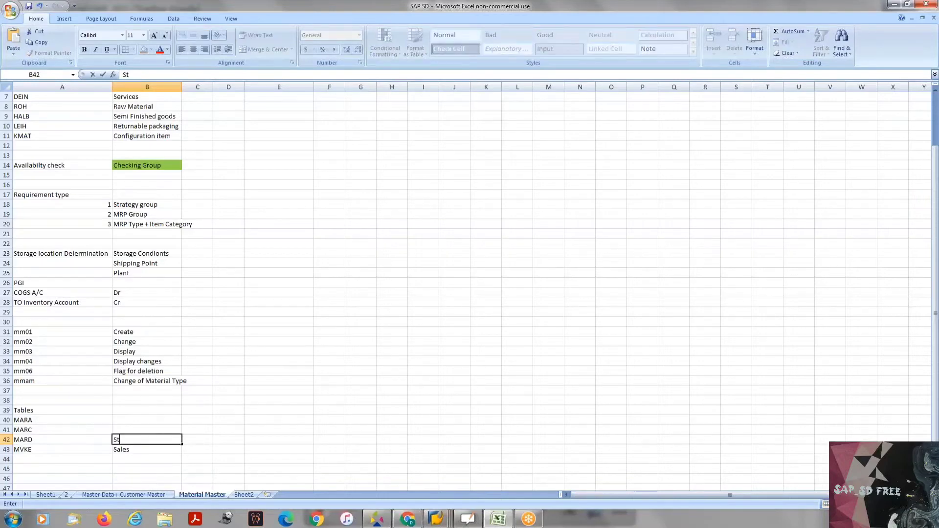
key(BackSpace)
key(BackSpace)
text(Pla)
text(nt/)
text(S.lco)
key(BackSpace)
key(BackSpace)
key(BackSpace)
text(loc)
- Describe MARC as Plant/S.loc in B41 and MARA as General in B40
key(Up)
text(Plan)
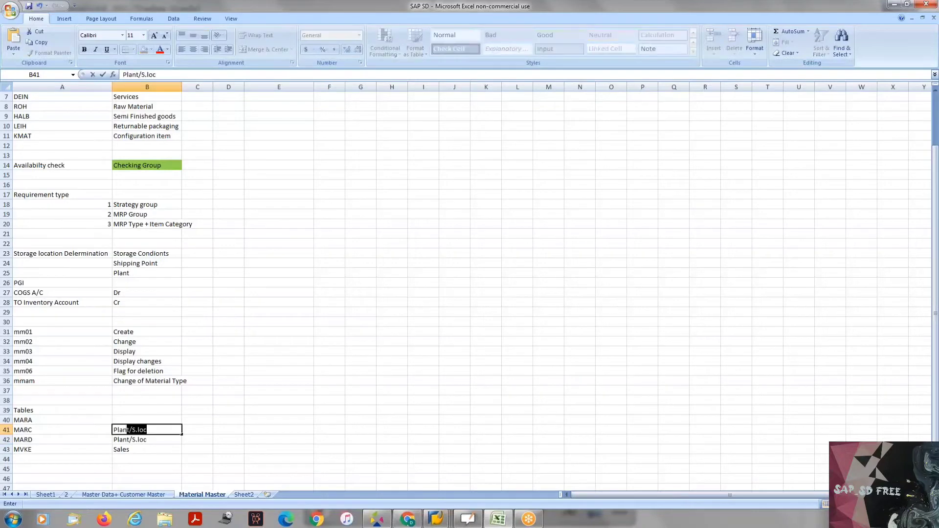
text(t)
key(Up)
text(Genera)
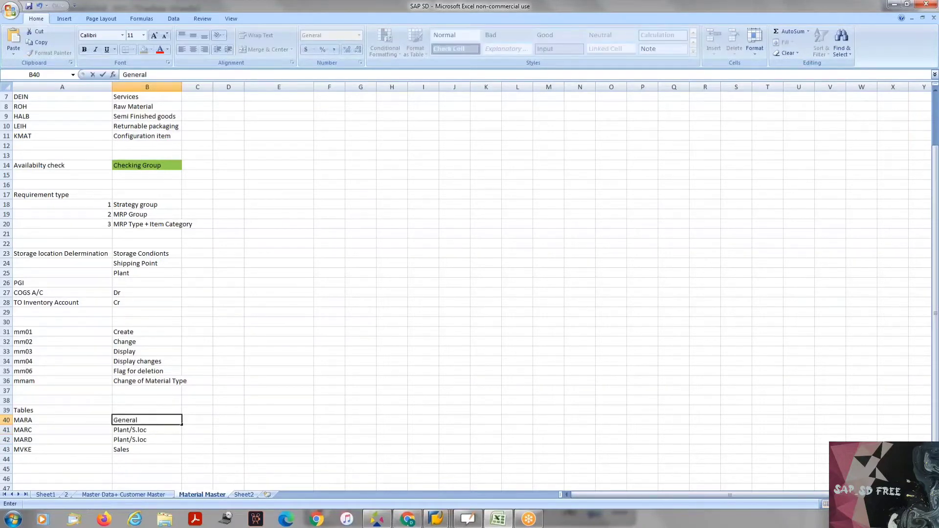
- Switch to SAP, open transaction SE16N in a new session, and load the table MARA
key(alt+Tab)
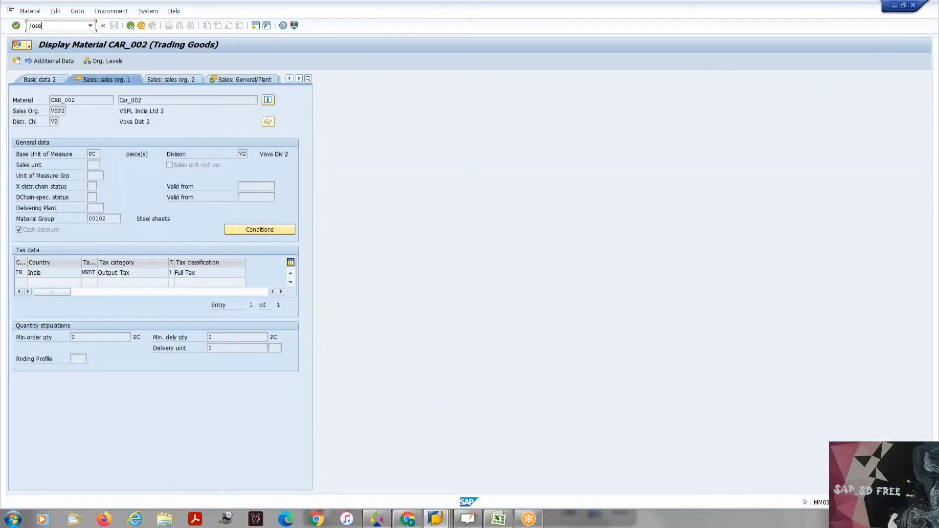
text(/ose16n)
key(Return)
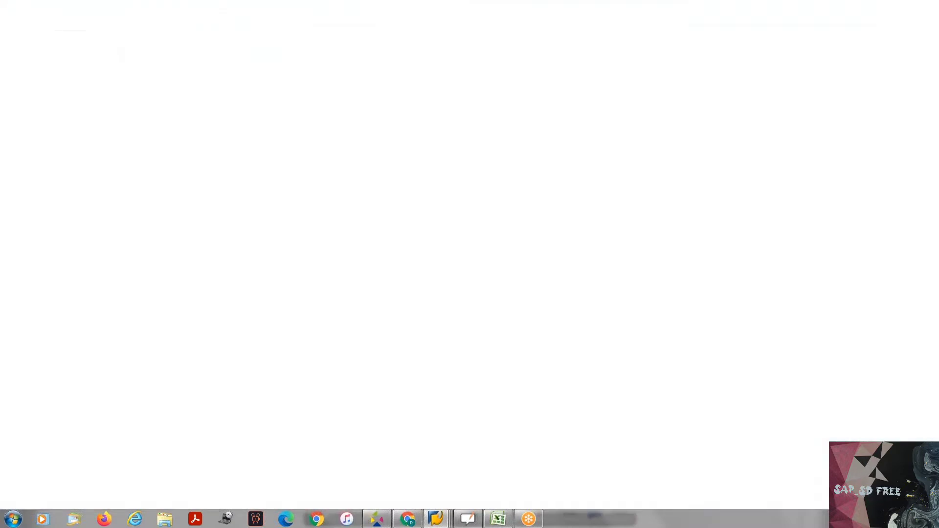
text(m)
key(BackSpace)
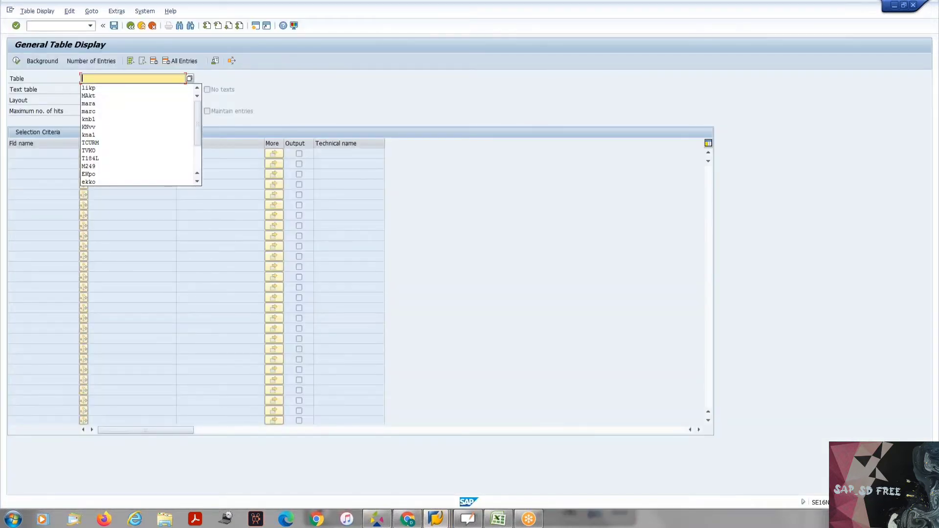
key(Down)
key(Down)
key(Down)
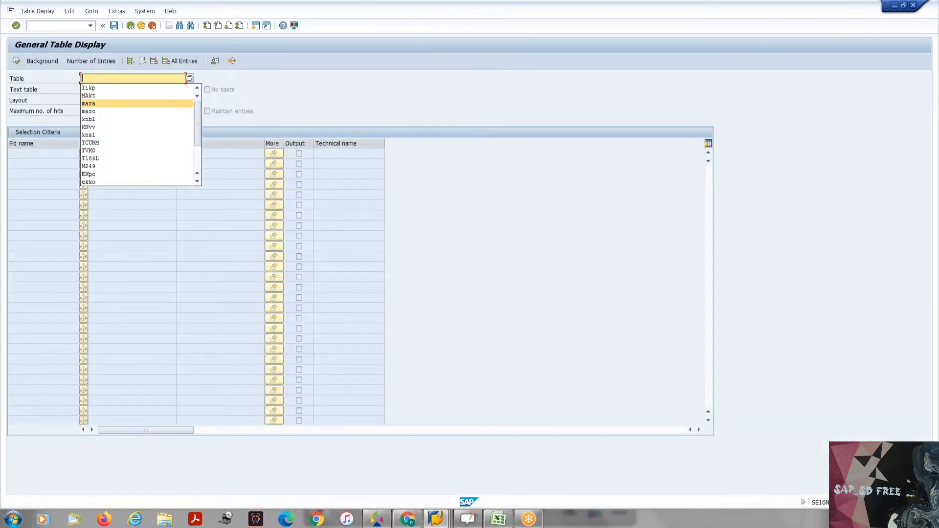
key(Return)
key(Return)
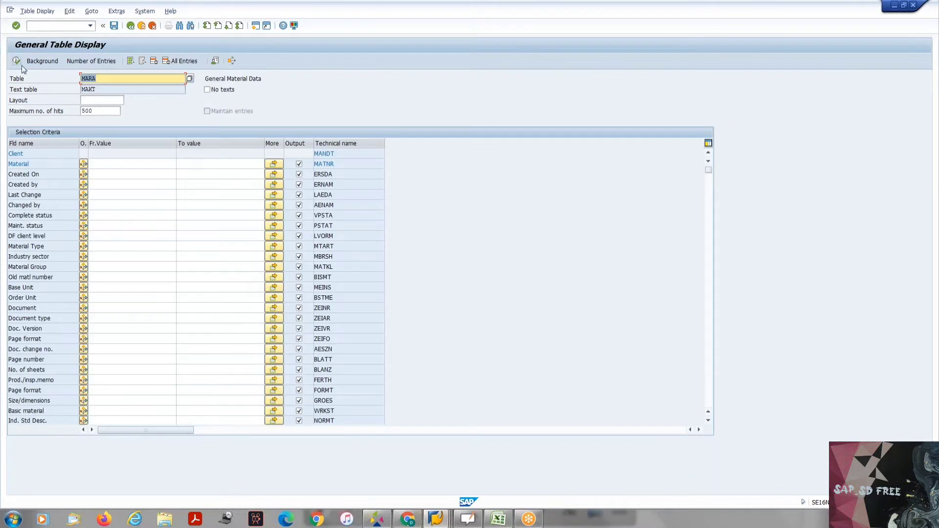
- List the MARA entries with Created On set to 25.08.2021 and check who created CAR_003
click(107, 164)
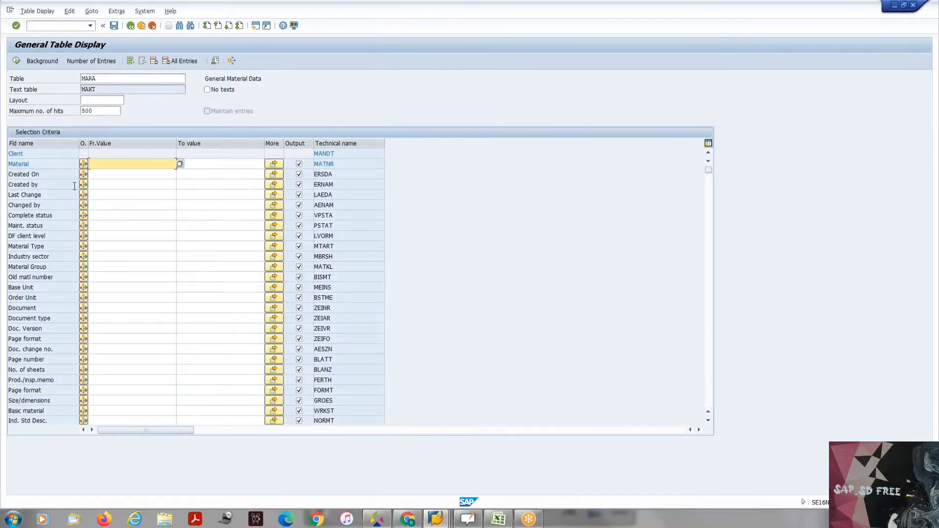
click(101, 175)
click(179, 175)
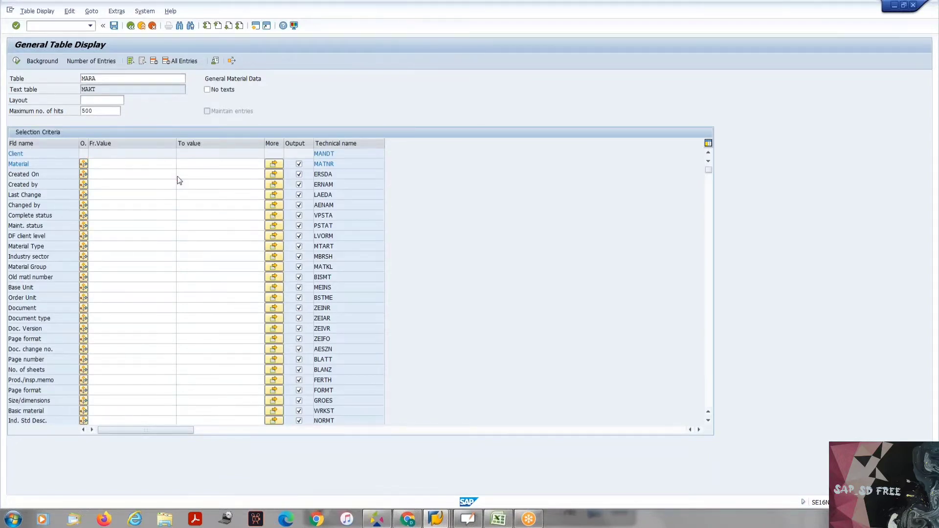
double_click(141, 205)
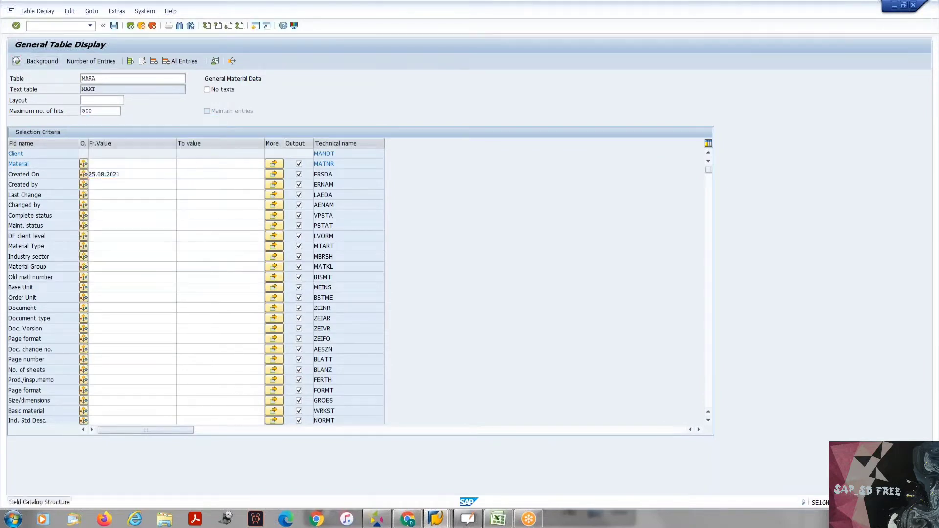
click(18, 62)
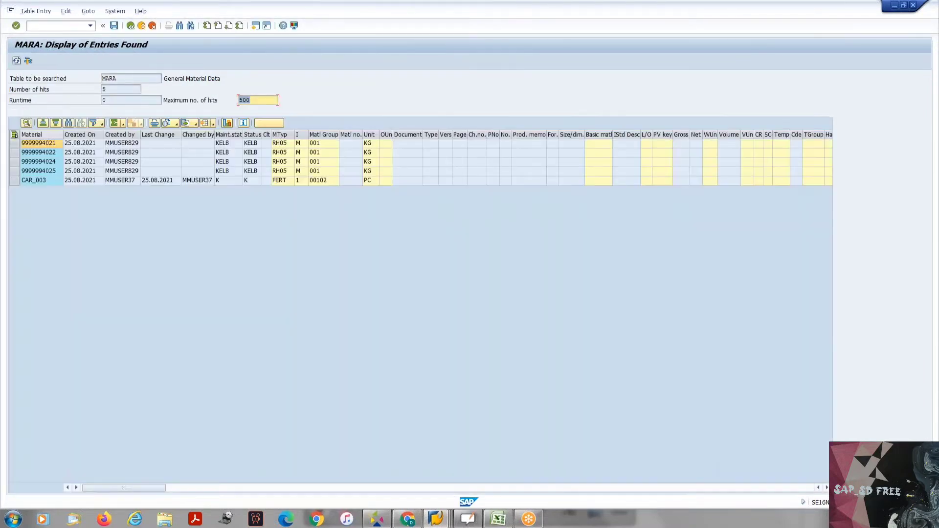
click(125, 180)
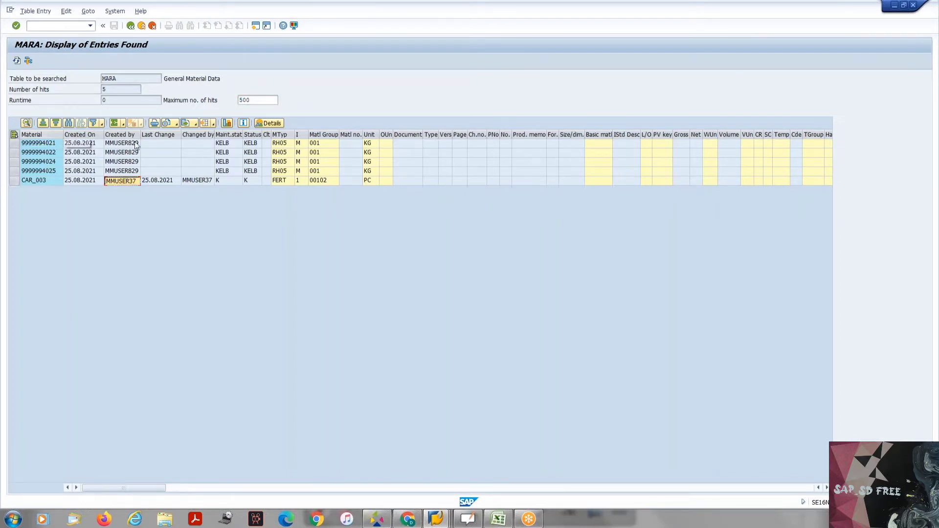
- Replace the Created On filter with the user ID of CAR_003's creator in Created by, and list the matching MARA entries
click(131, 26)
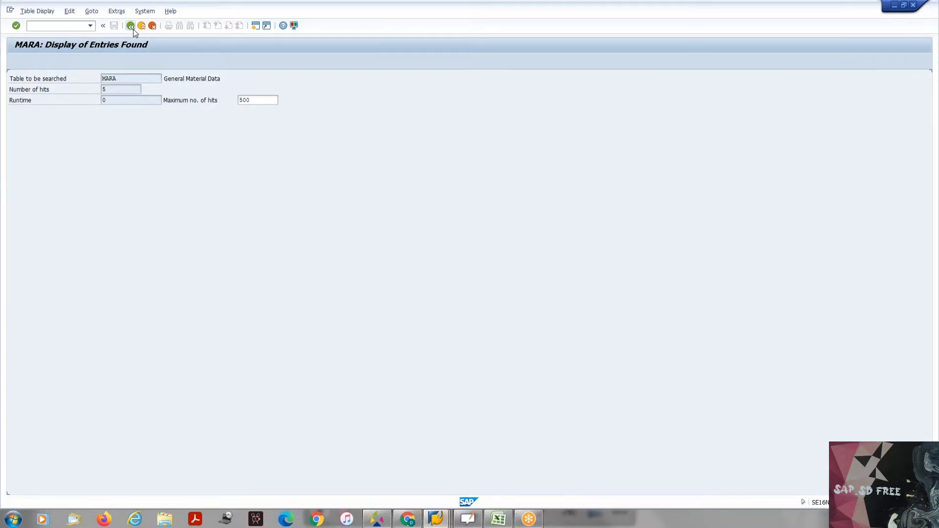
click(128, 173)
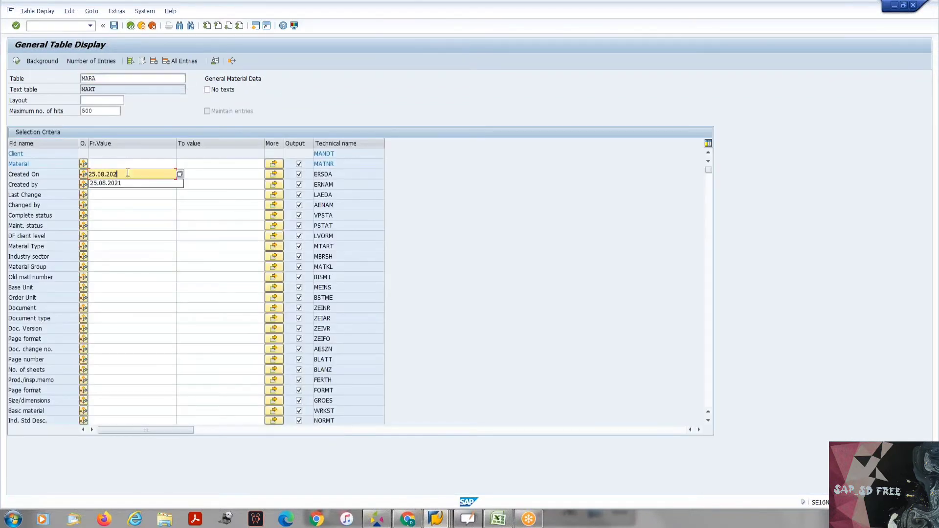
key(BackSpace)
key(BackSpace)
key(BackSpace)
key(BackSpace)
key(BackSpace)
key(BackSpace)
key(BackSpace)
key(BackSpace)
key(BackSpace)
key(BackSpace)
key(Tab)
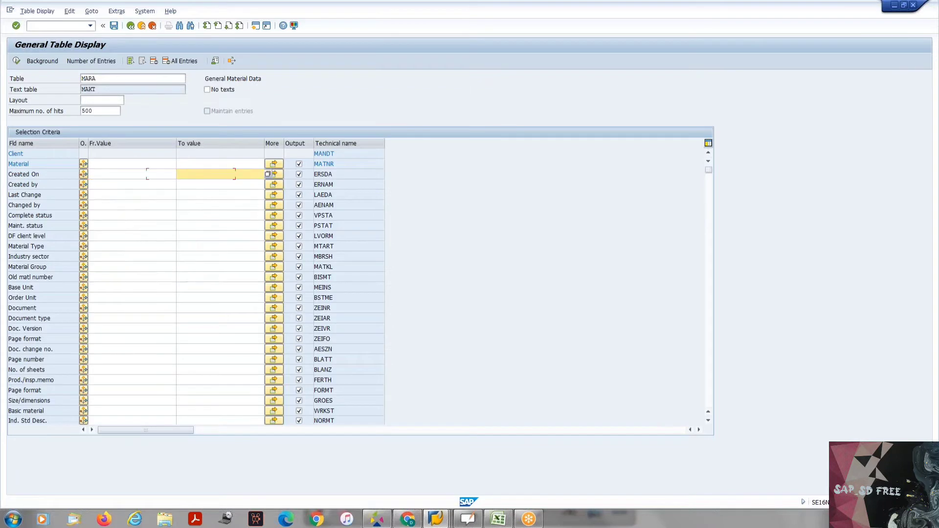
click(114, 183)
text(MMUSER37)
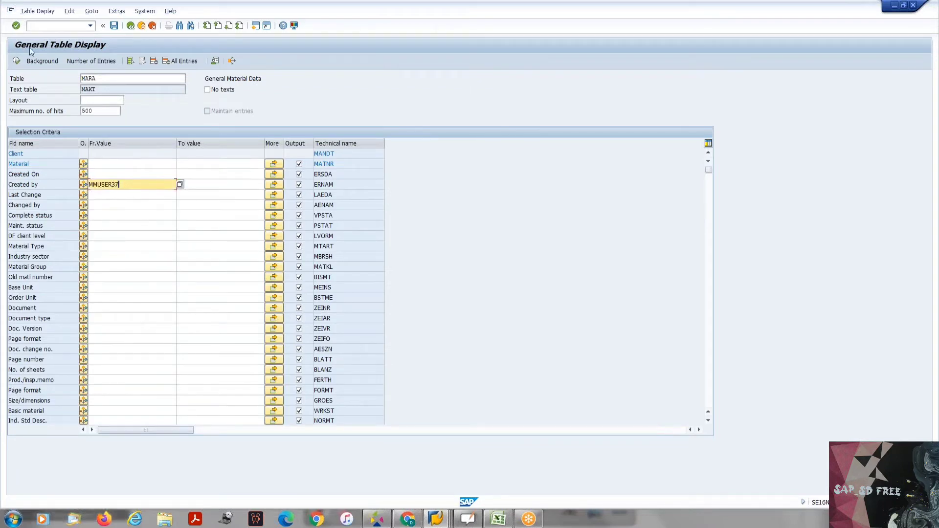
click(17, 62)
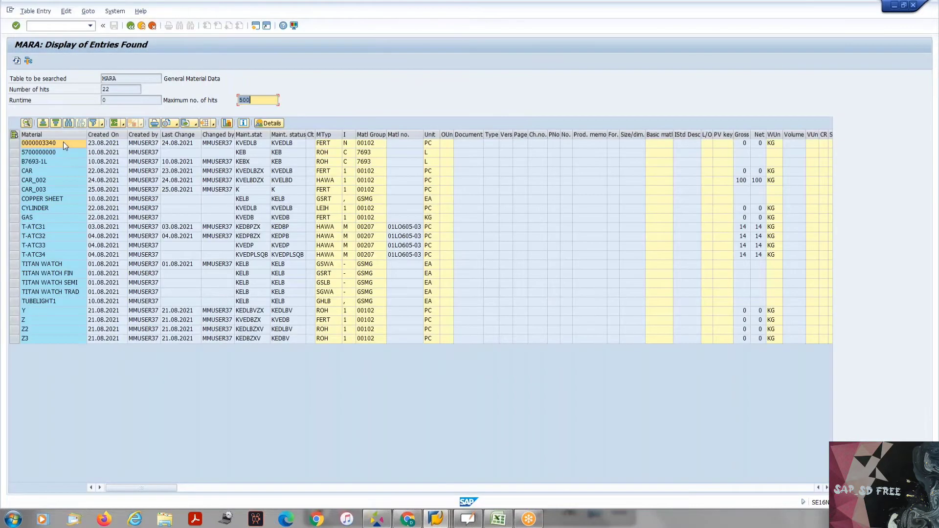
- Return to the MARA selection criteria and clear the user ID from the Created by filter
drag(63, 142, 61, 348)
click(189, 378)
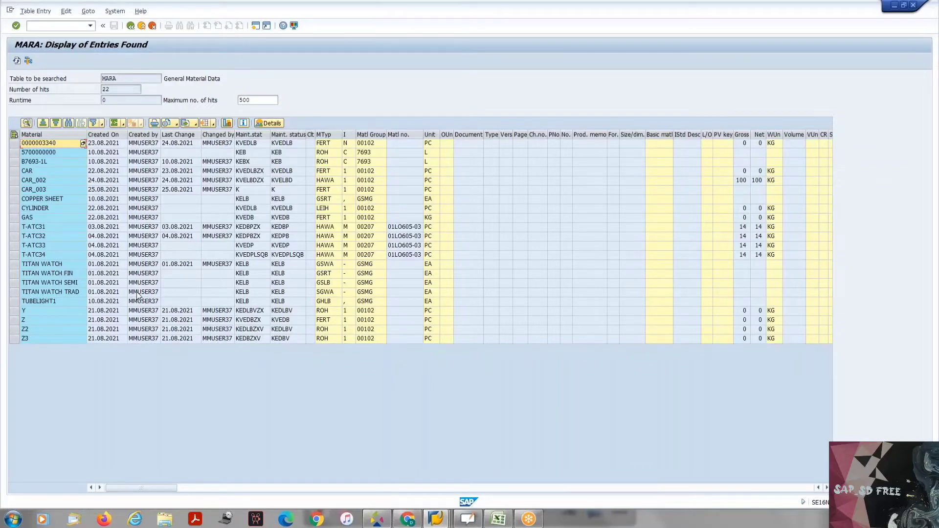
key(F3)
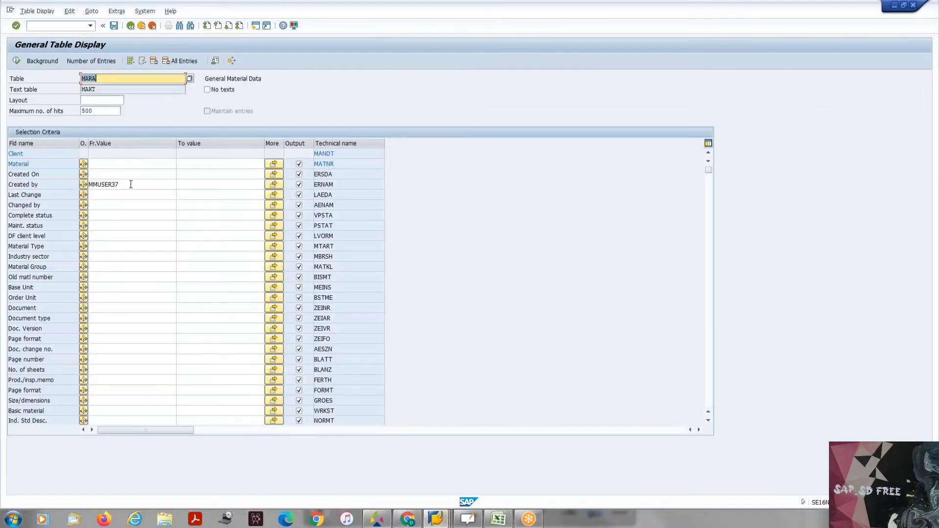
click(131, 183)
key(BackSpace)
key(BackSpace)
key(BackSpace)
key(BackSpace)
key(BackSpace)
key(BackSpace)
key(BackSpace)
key(BackSpace)
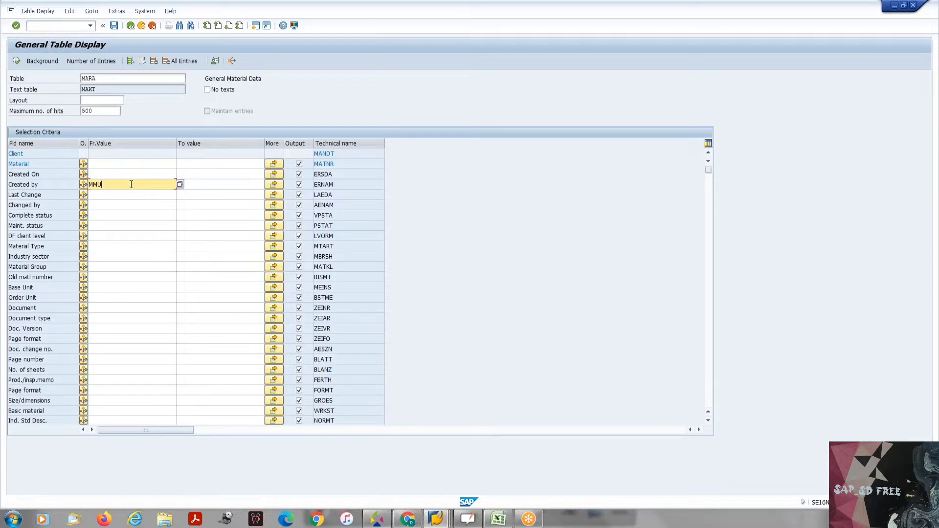
- Filter MARA by material CAR_002 and list the matching entry
click(117, 164)
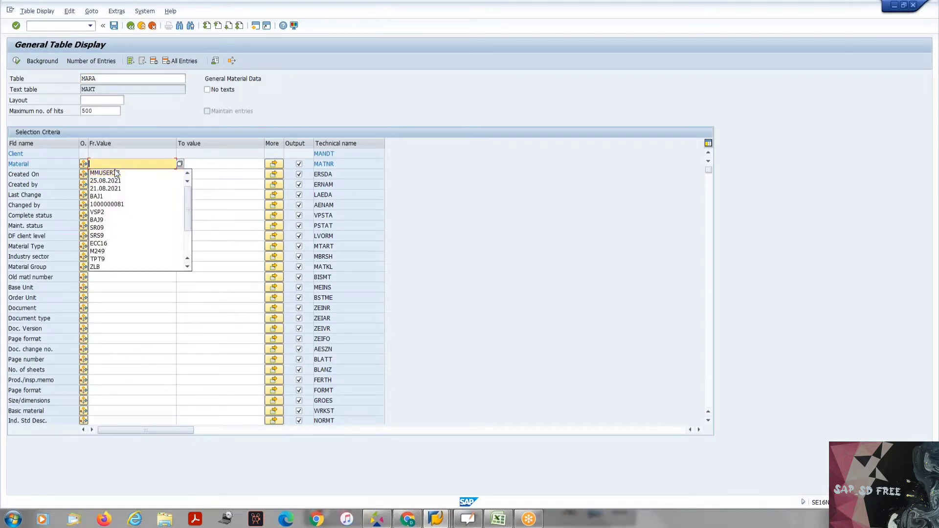
text(car)
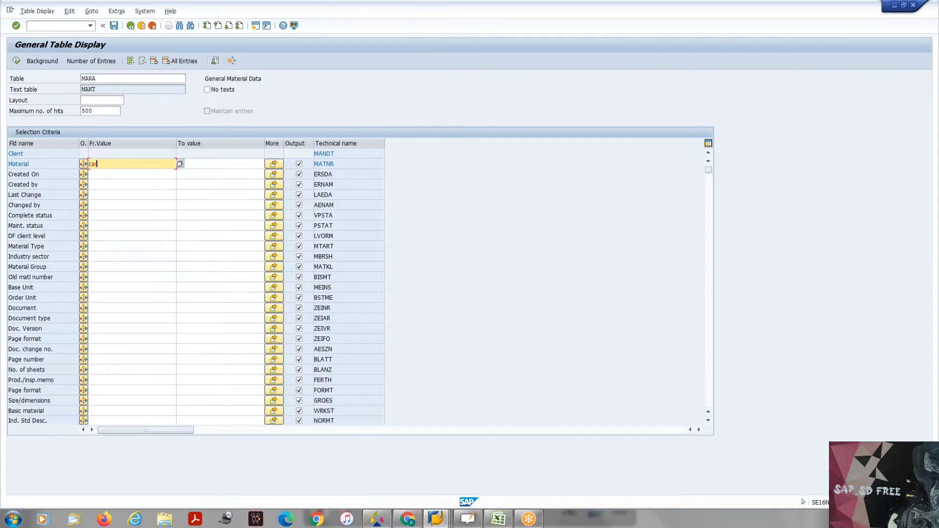
text(_002)
click(20, 63)
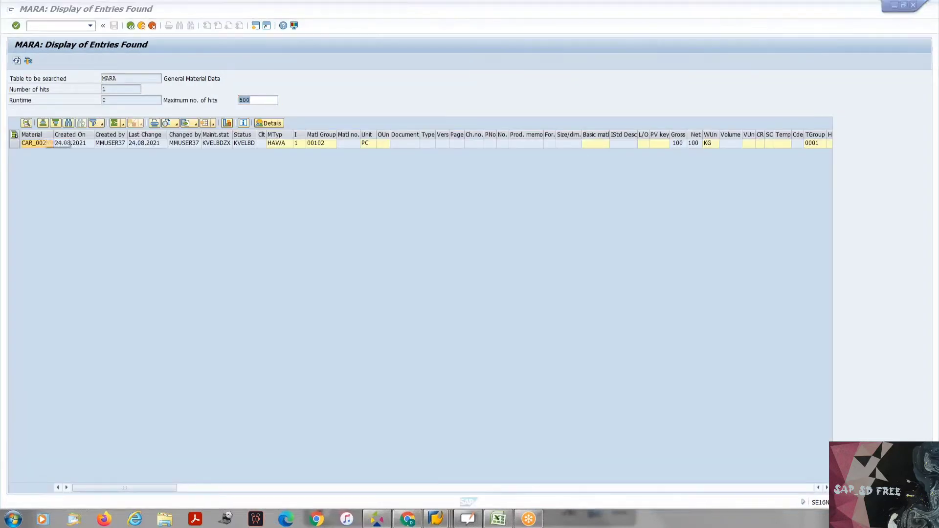
- Examine the CAR_002 entry's creation date, Changed by, material type and material group, and the columns further along
click(76, 144)
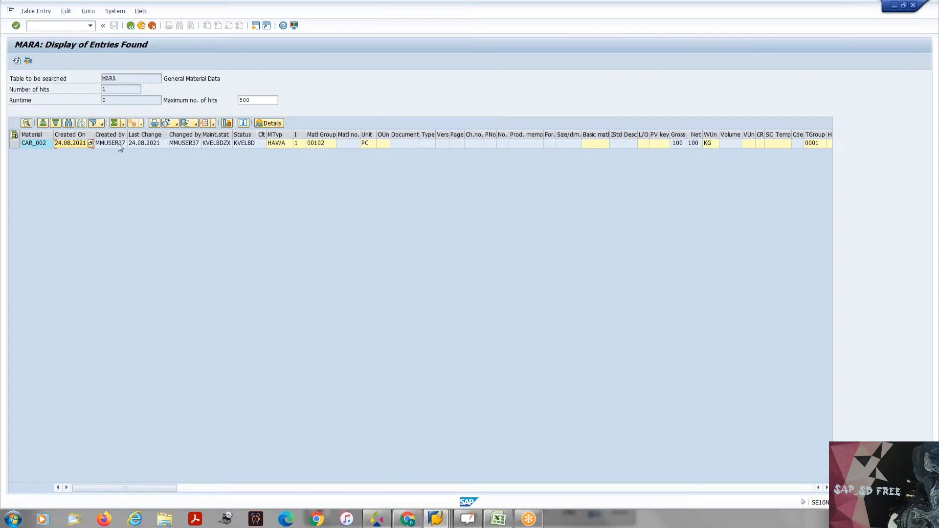
click(188, 143)
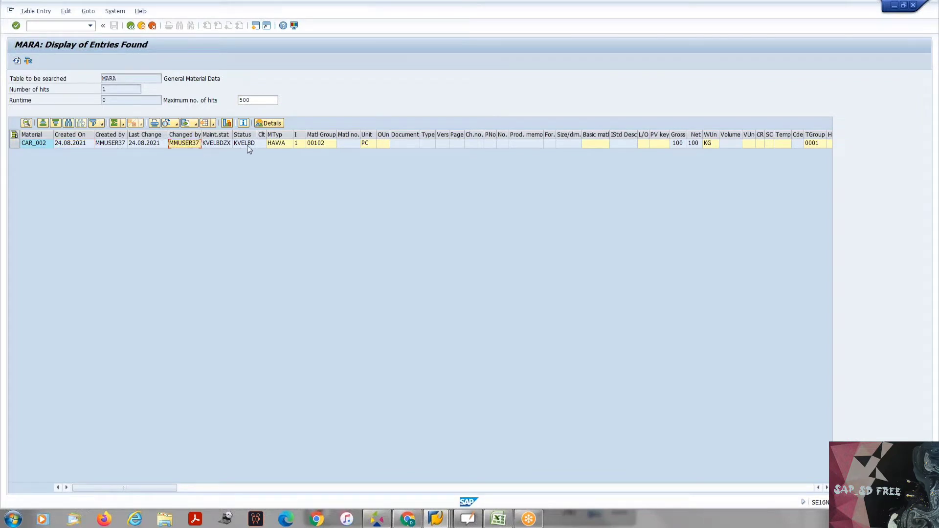
click(278, 141)
click(324, 143)
click(343, 143)
click(66, 487)
click(67, 487)
click(66, 488)
click(66, 487)
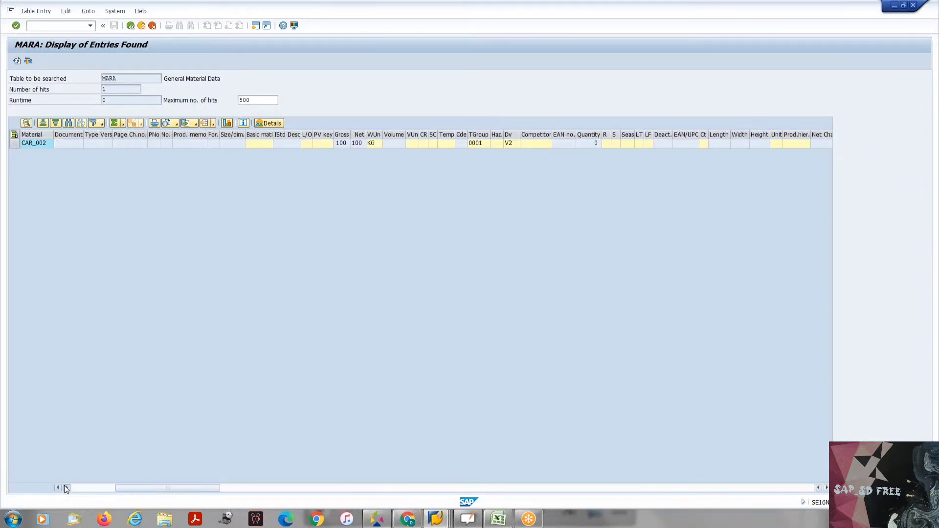
- Return to the table selection, load table MVKE, and list its entry for material CAR_002
click(108, 26)
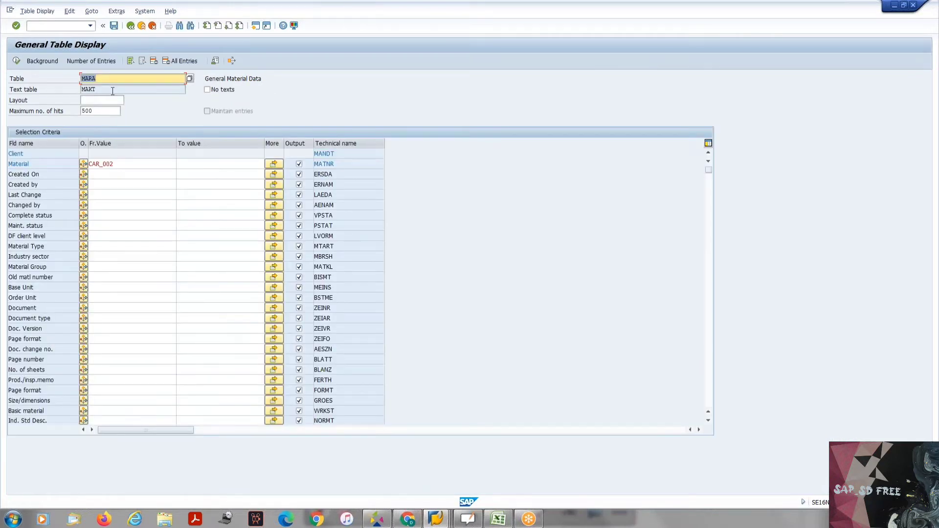
text(m)
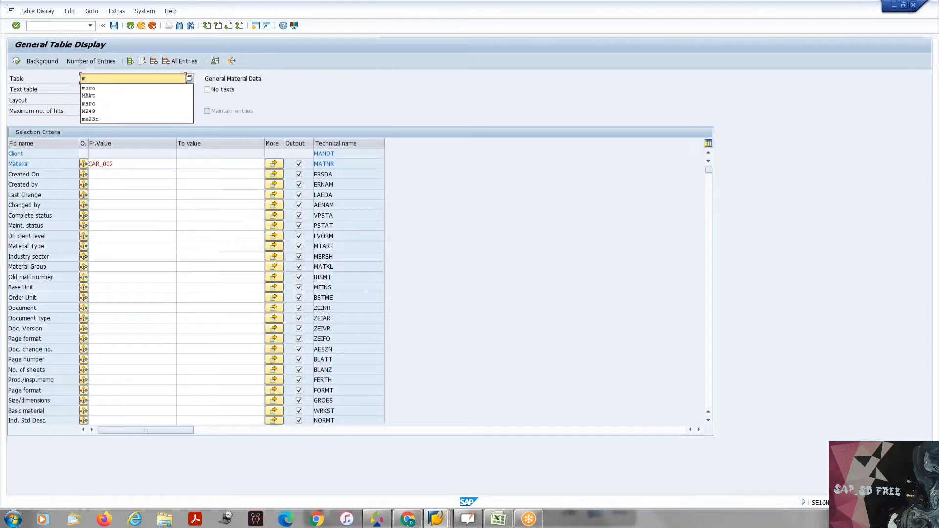
text(vke)
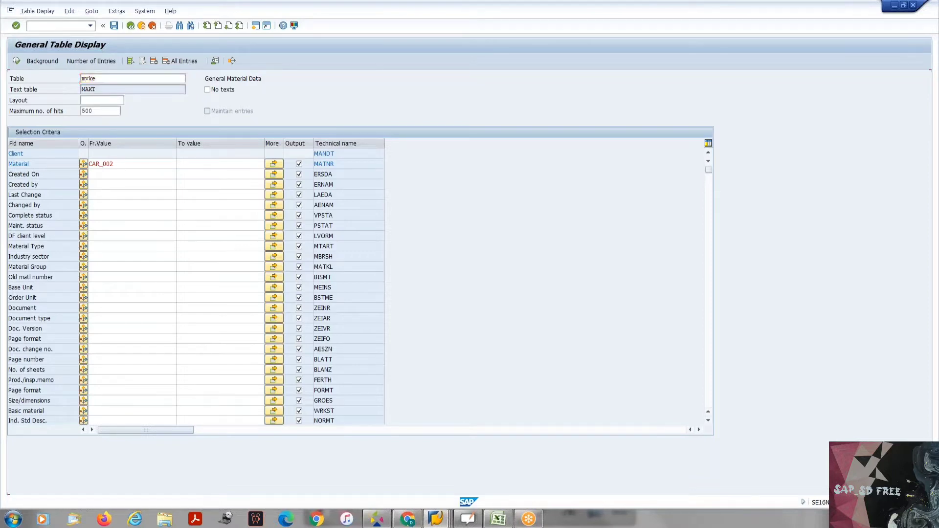
key(Return)
double_click(105, 164)
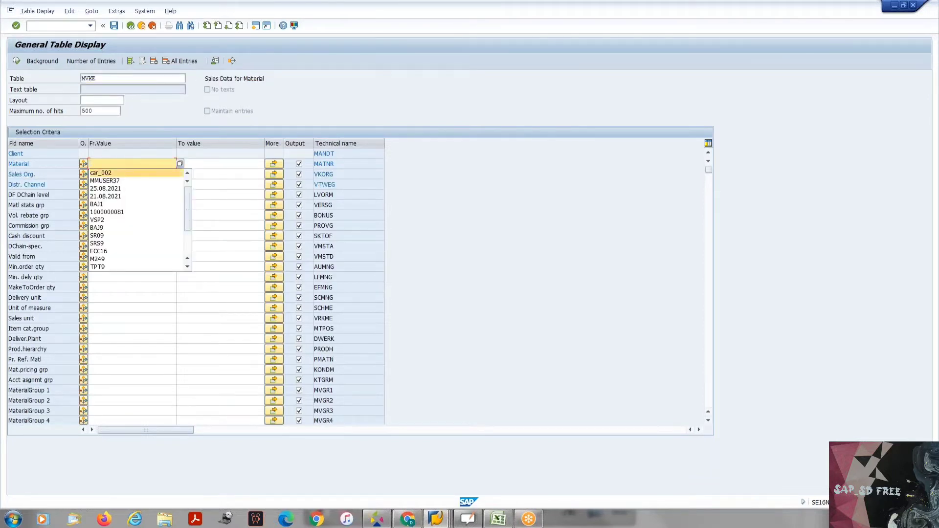
click(106, 173)
click(16, 60)
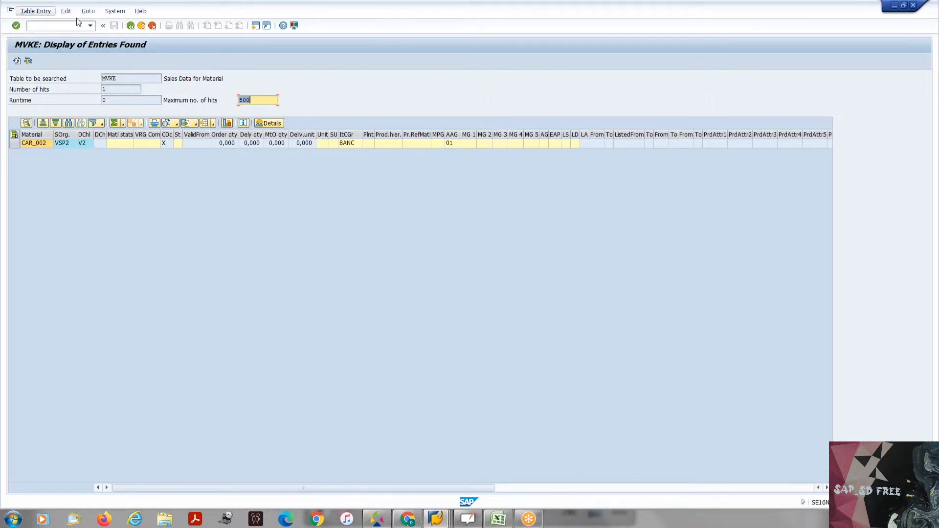
- Leave the MVKE results and load the table MARC in the table display
click(131, 26)
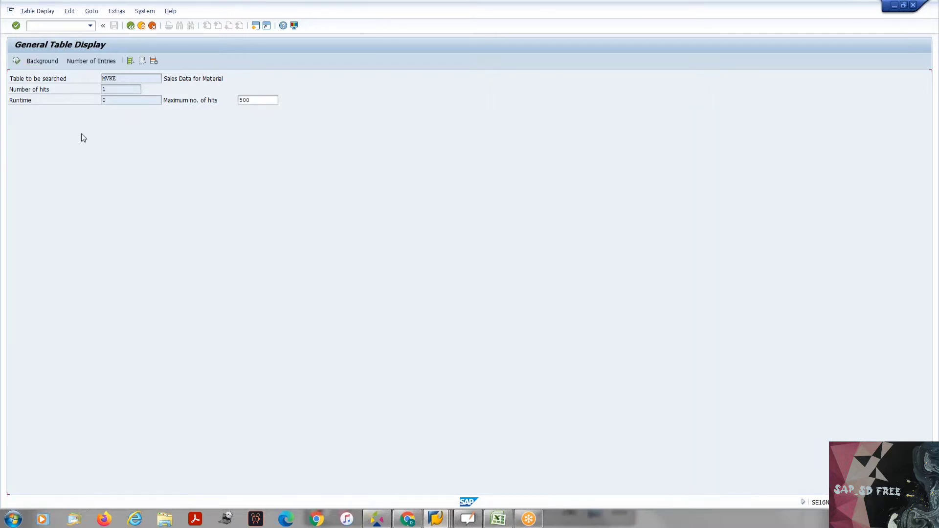
text(ma)
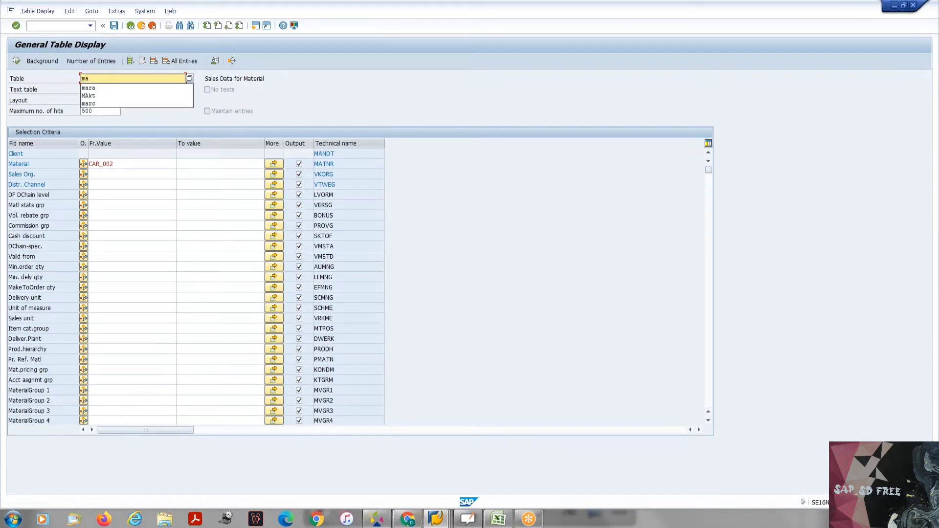
key(Down)
key(Down)
key(Down)
key(Return)
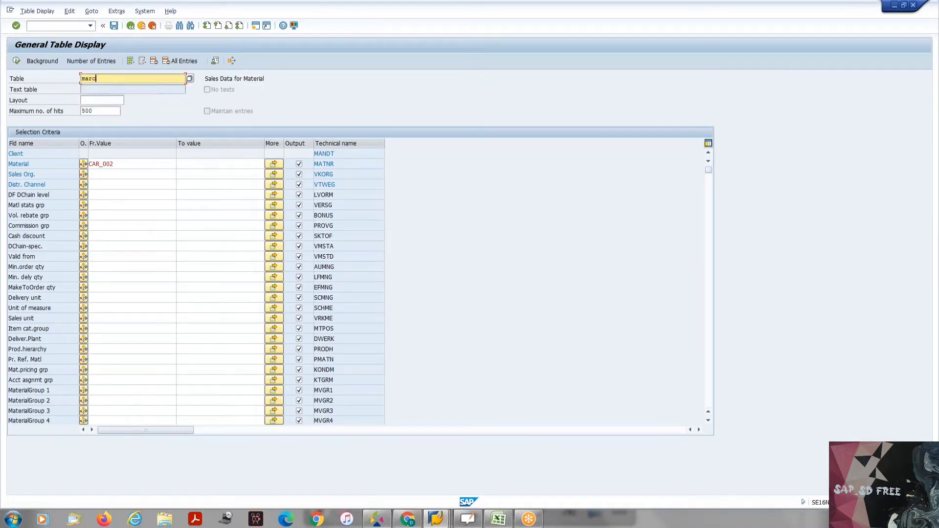
key(Return)
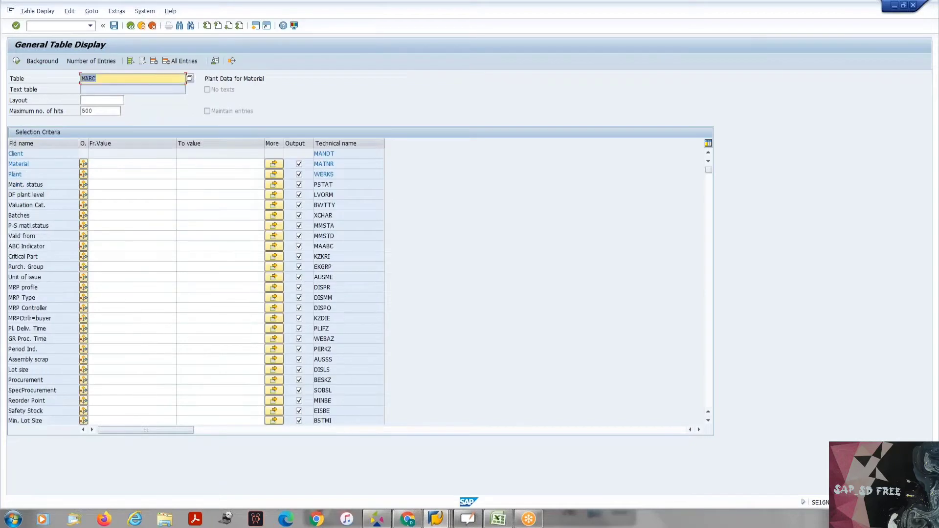
- List the MARC entry for material CAR_002 and look through its plant data columns
click(103, 162)
text(car_002)
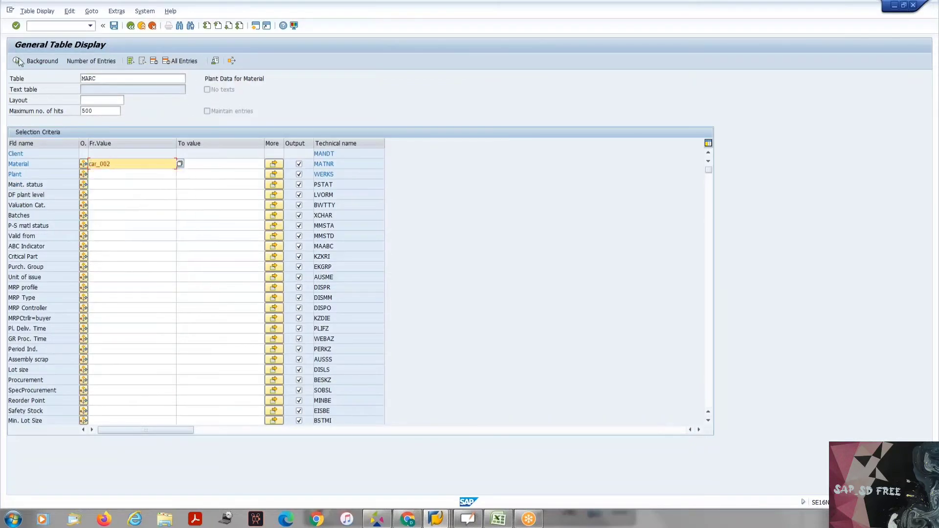
click(17, 61)
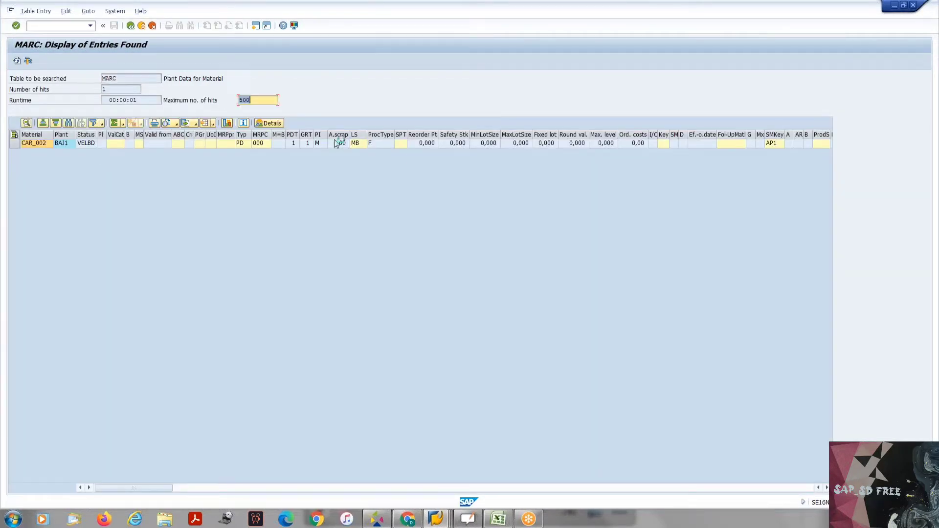
click(826, 488)
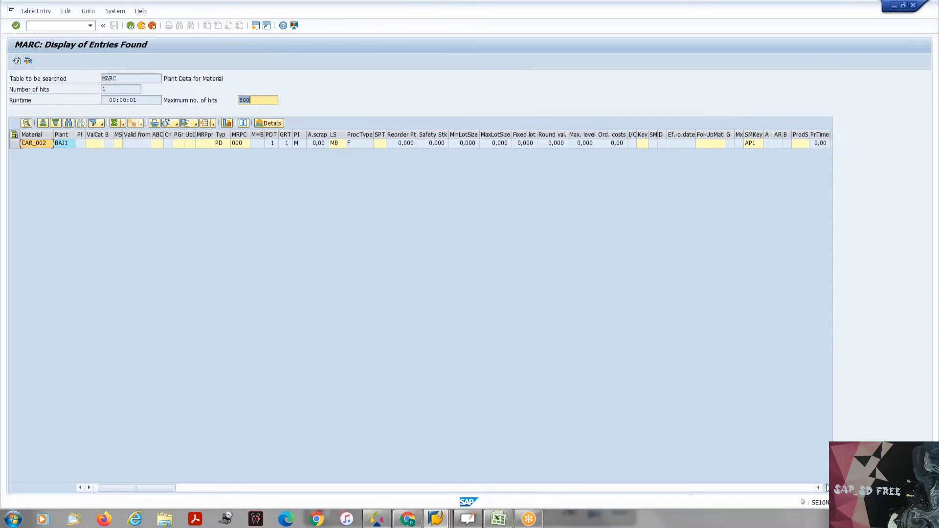
click(826, 487)
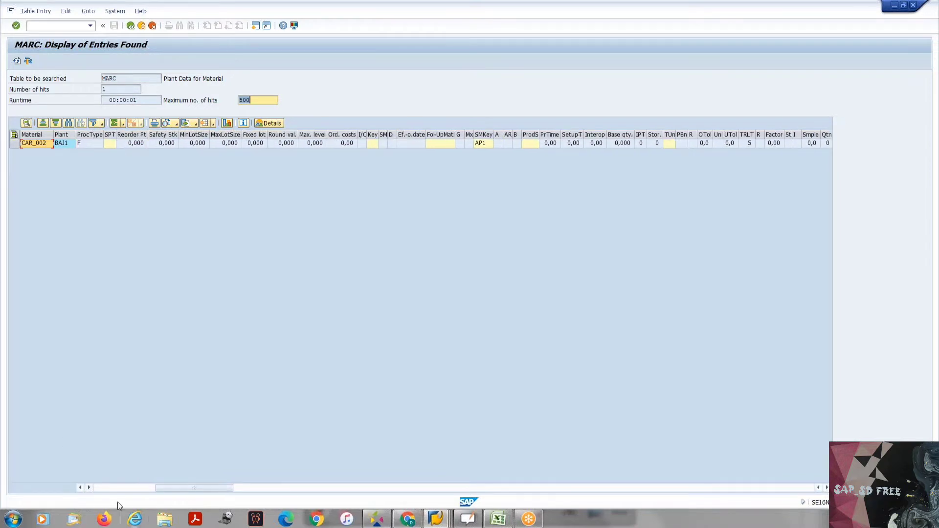
click(105, 488)
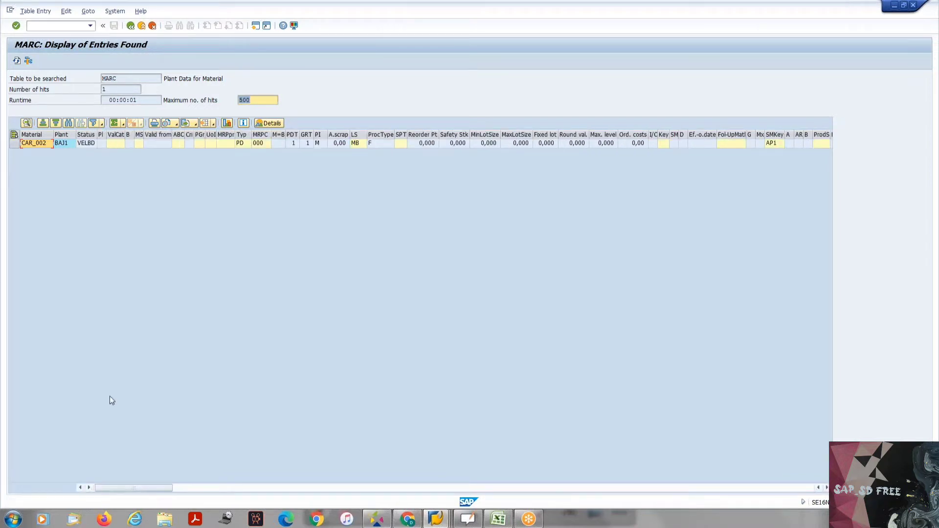
- Switch to the Excel Material Master worksheet and shorten the MARC description in B41 to Plant
key(alt+Tab)
key(alt+Tab)
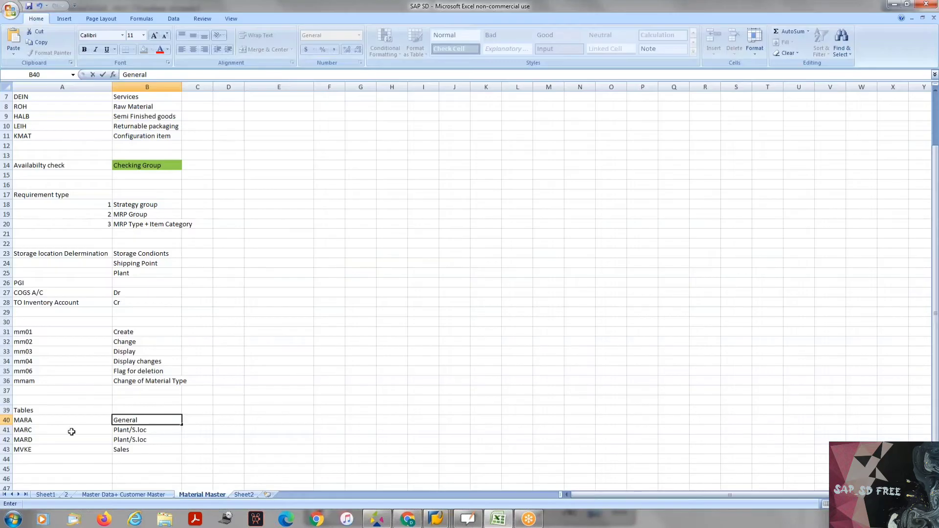
click(66, 439)
drag(29, 419, 122, 443)
click(234, 409)
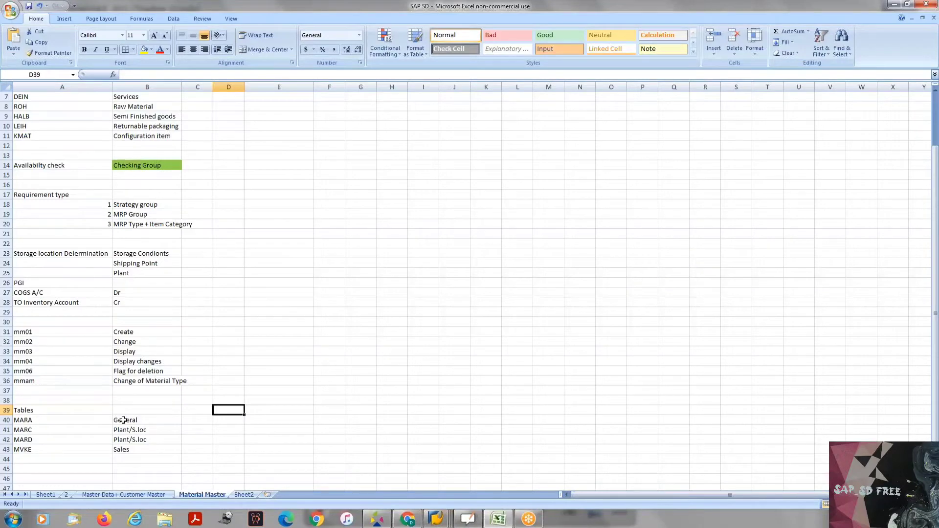
double_click(151, 429)
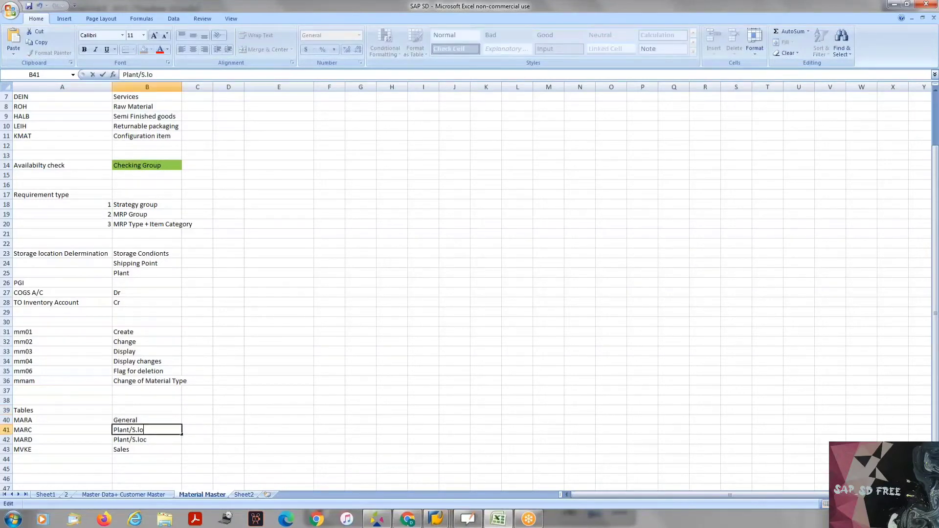
key(BackSpace)
key(BackSpace)
key(BackSpace)
key(BackSpace)
key(BackSpace)
key(Return)
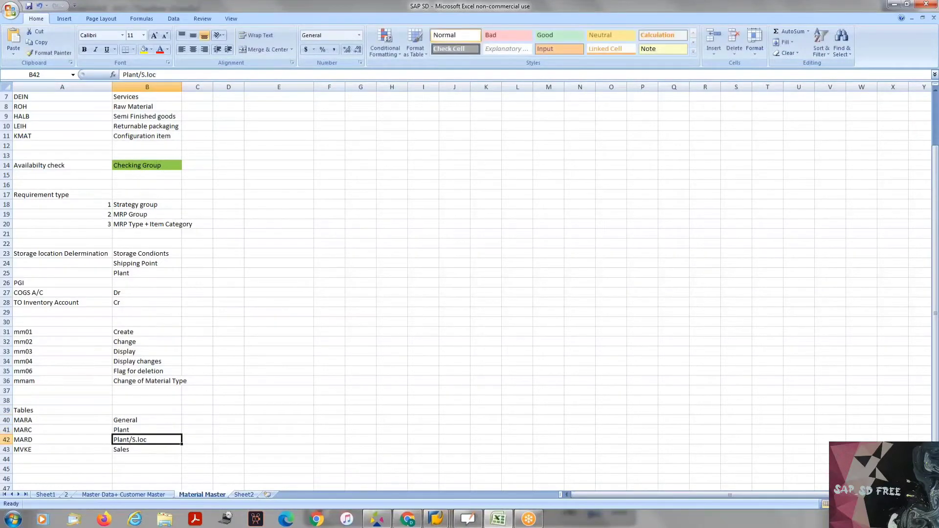
- Switch back to SAP, leave the MARC results, and load the table MARD
key(alt+Tab)
key(alt+Tab)
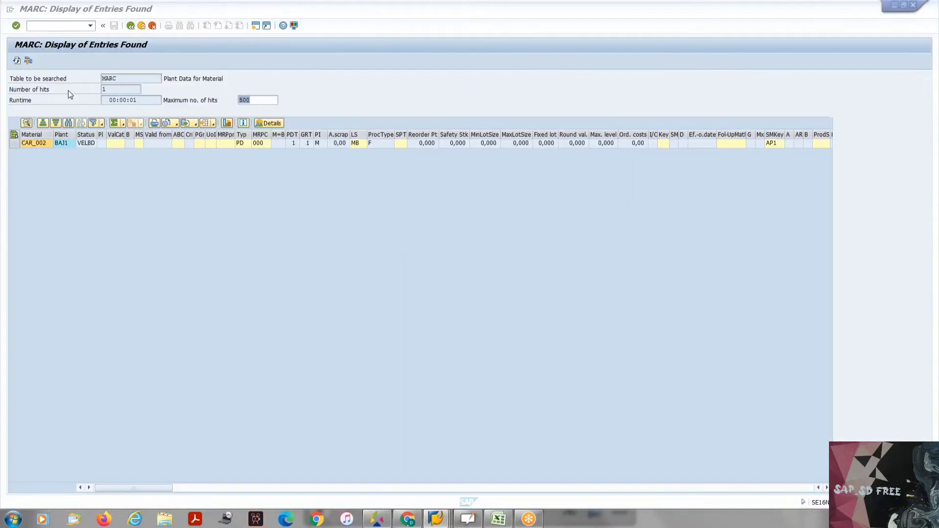
click(131, 25)
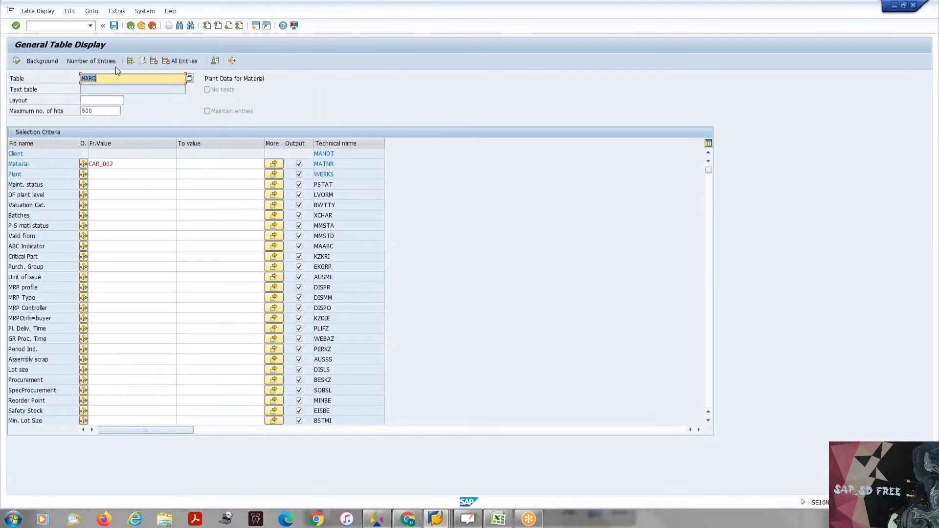
click(115, 79)
key(BackSpace)
text(d)
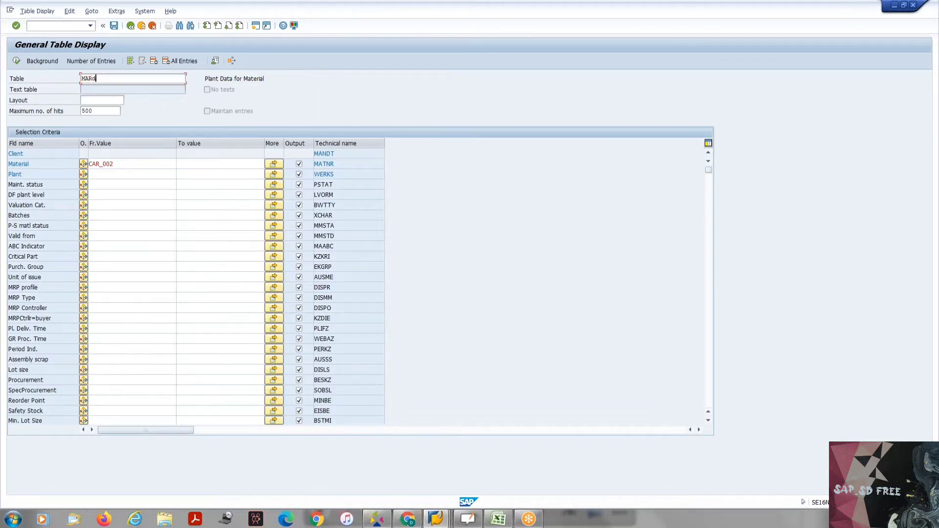
key(Return)
- List the MARD storage location entry for material CAR_002
click(99, 164)
key(space)
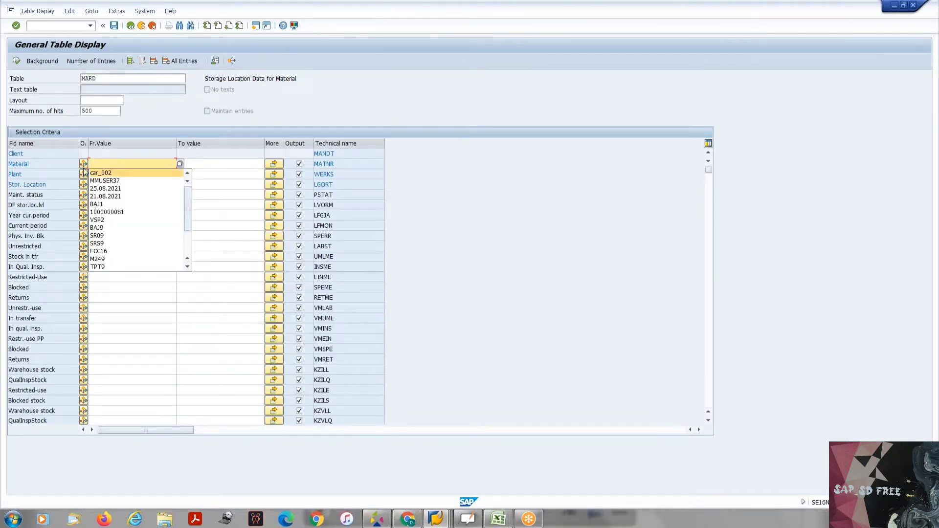
key(Return)
click(19, 61)
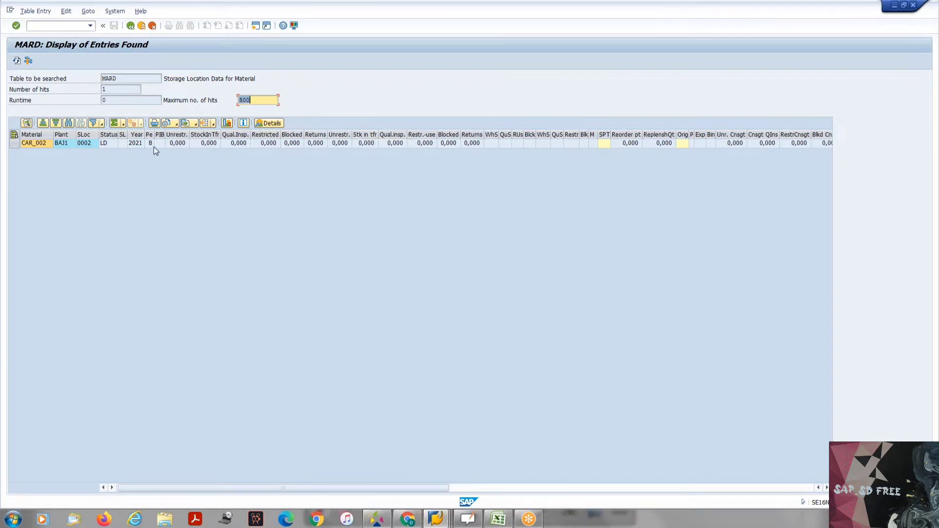
- Leave the MARD results and switch to the SAP window displaying material CAR_002
click(131, 27)
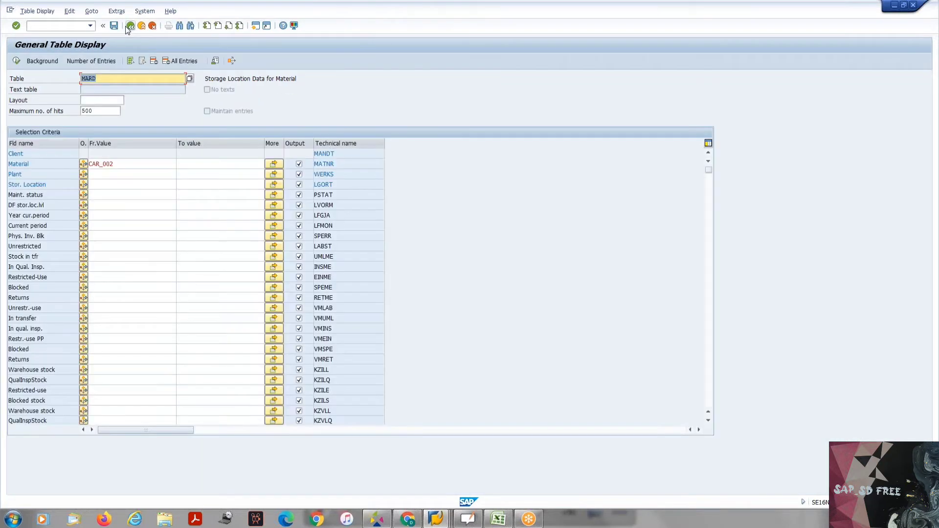
click(130, 25)
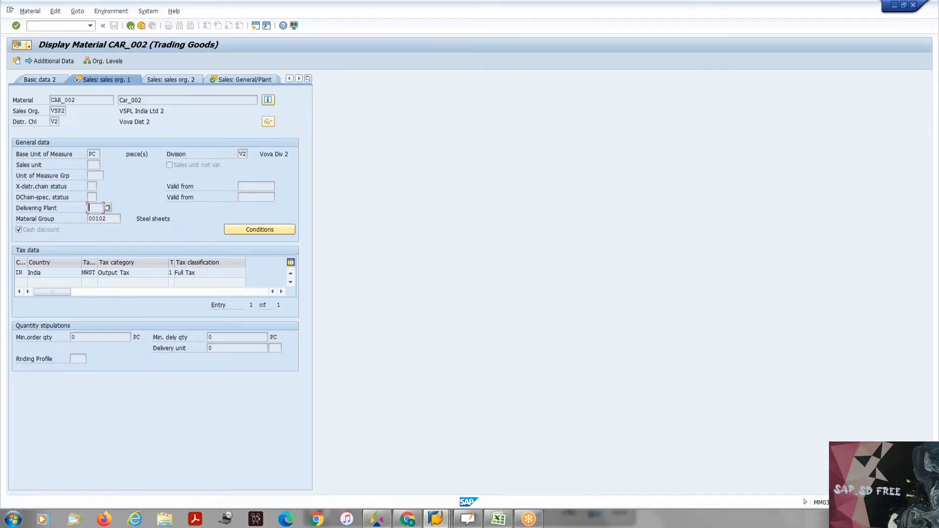
click(410, 522)
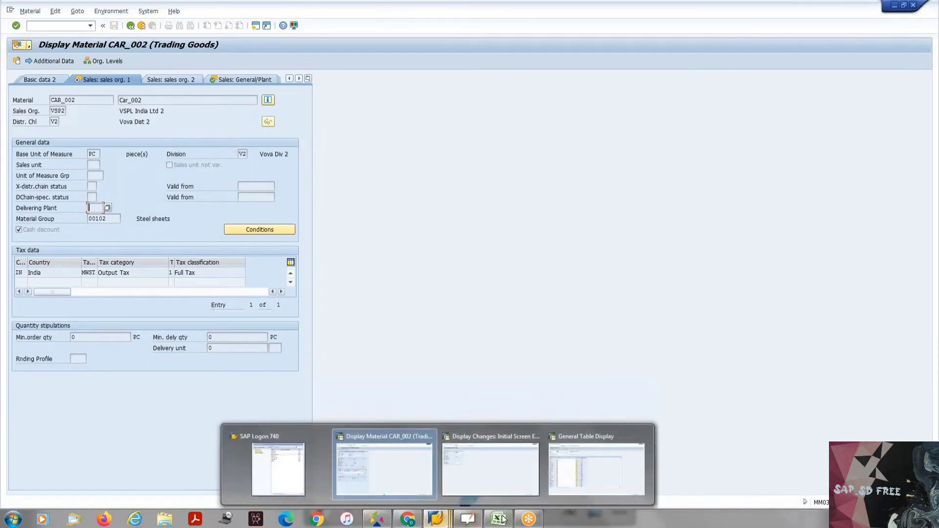
- Leave the display of material CAR_002 and return to the SAP Easy Access screen
mouse_move(516, 517)
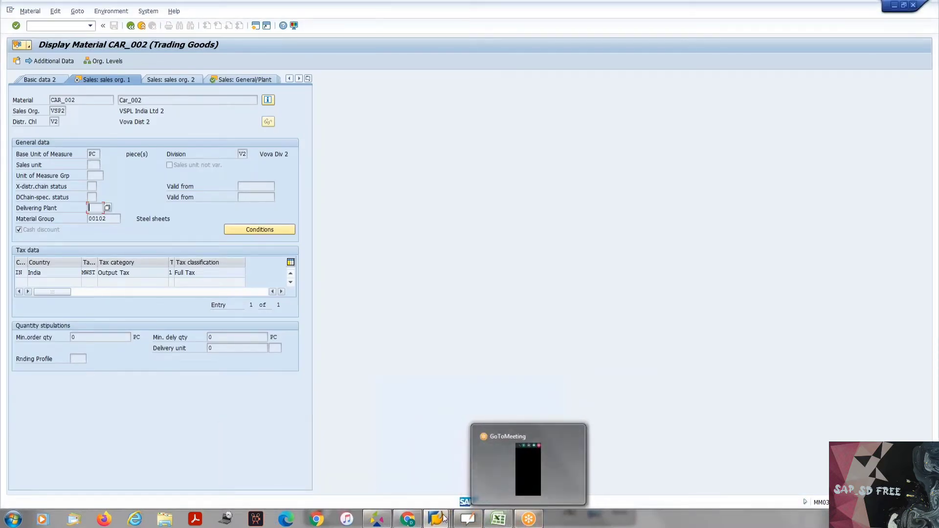
mouse_move(443, 520)
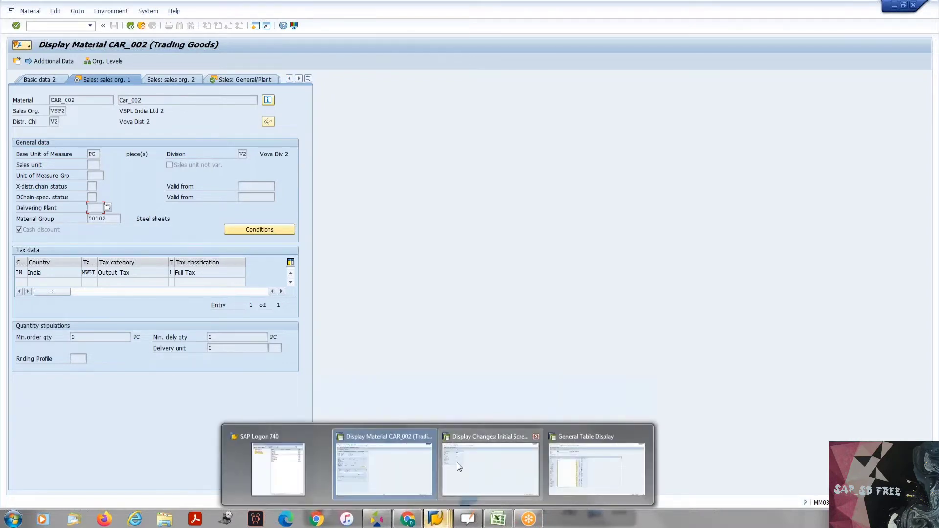
mouse_move(456, 463)
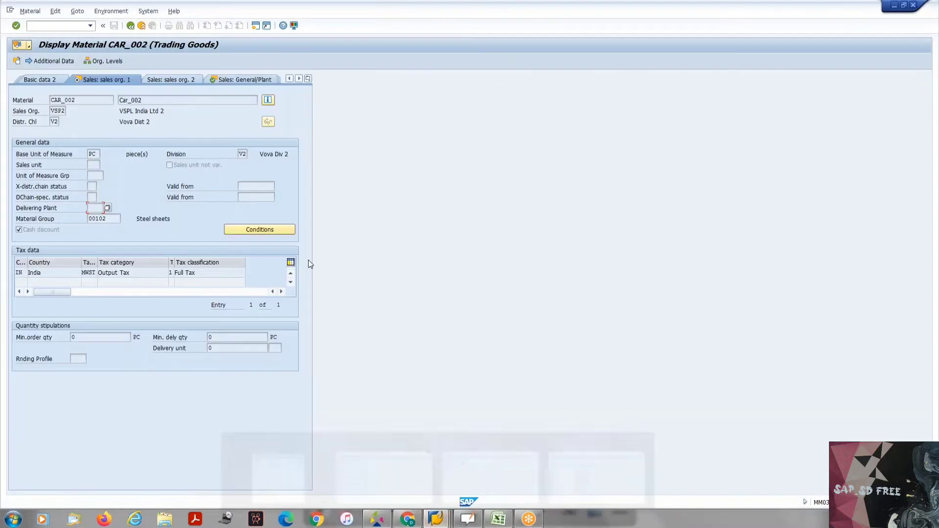
double_click(335, 187)
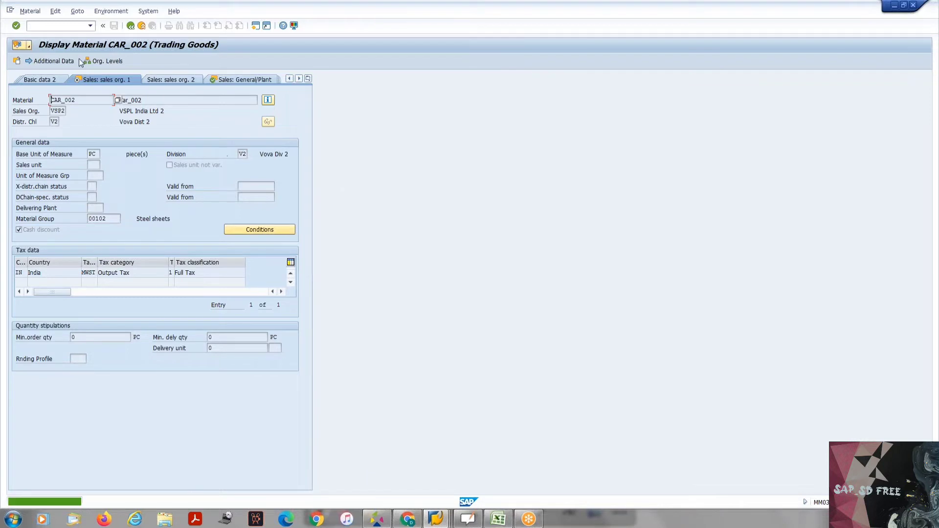
click(132, 29)
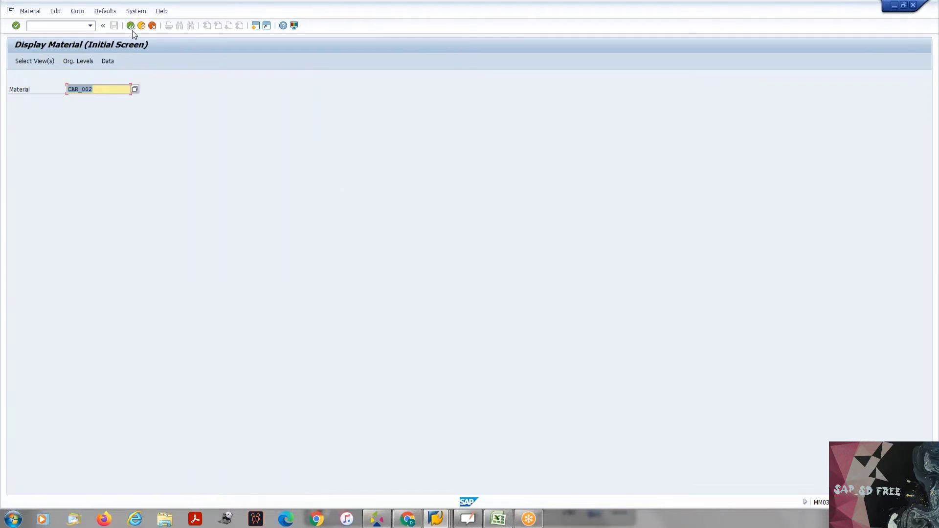
click(131, 28)
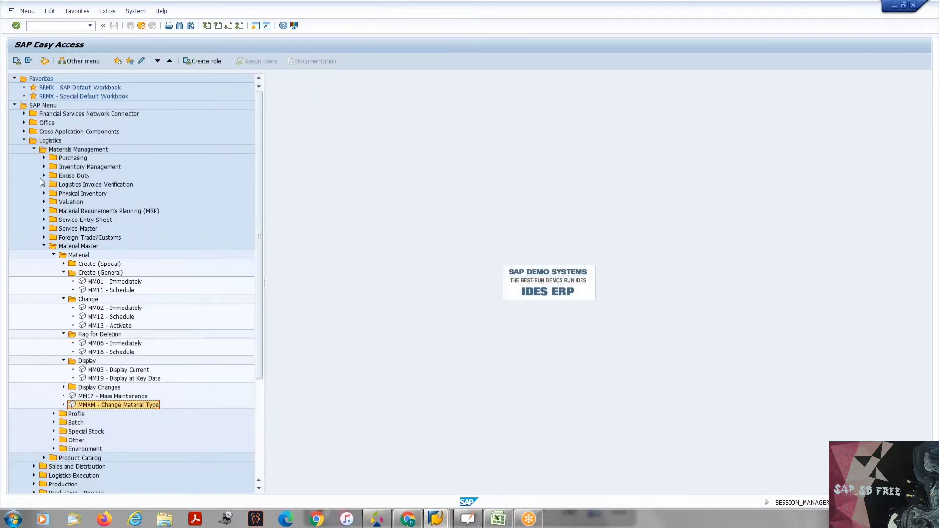
- Collapse the Material, Material Master and Materials Management folders in the SAP menu tree
click(54, 254)
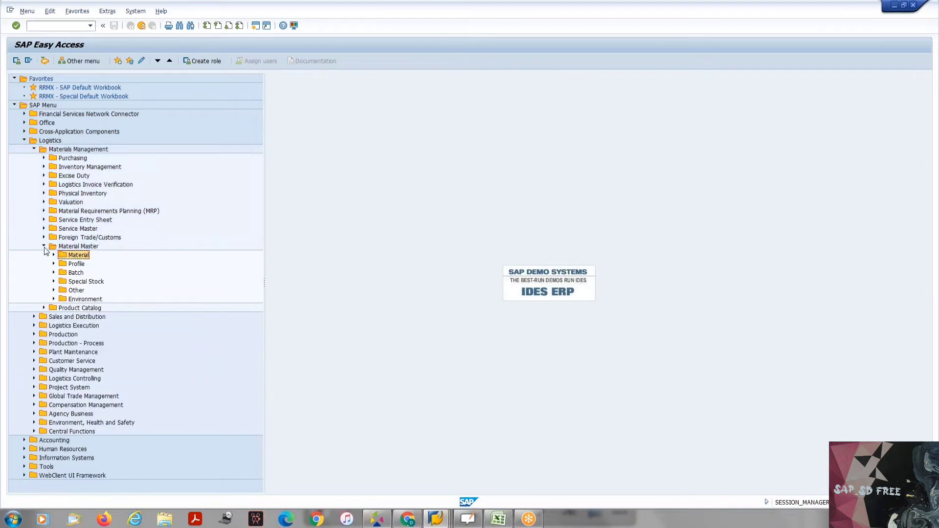
click(44, 246)
click(35, 149)
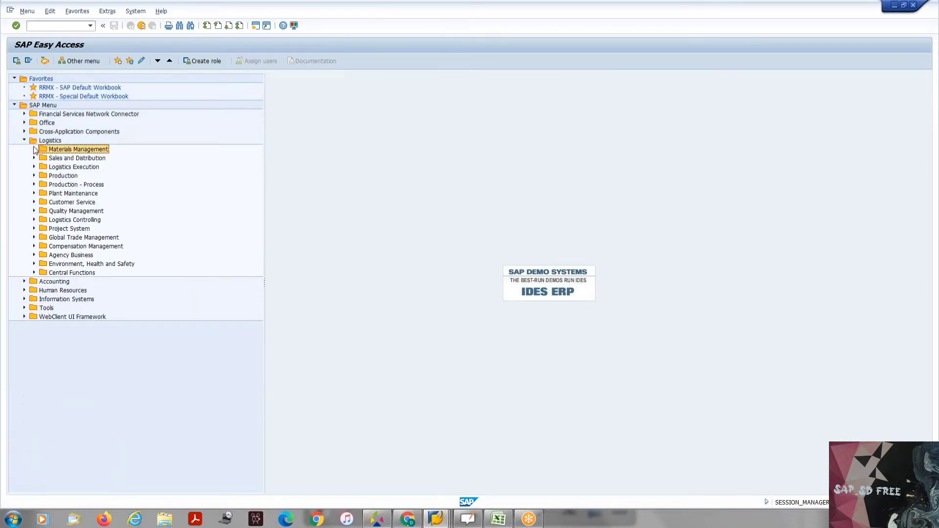
- Expand Sales and Distribution, Master Data and Business Partner in the SAP menu, and switch to the OpenBoard whiteboard
click(34, 159)
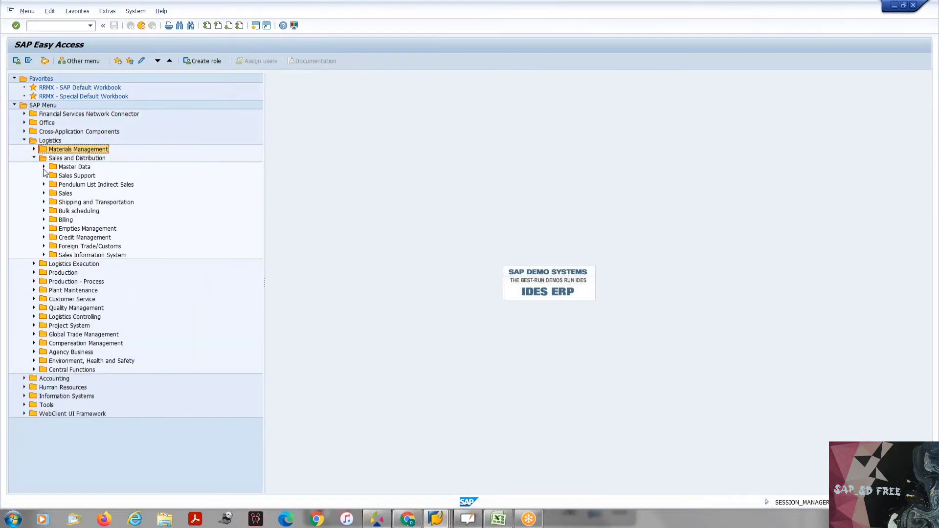
click(44, 167)
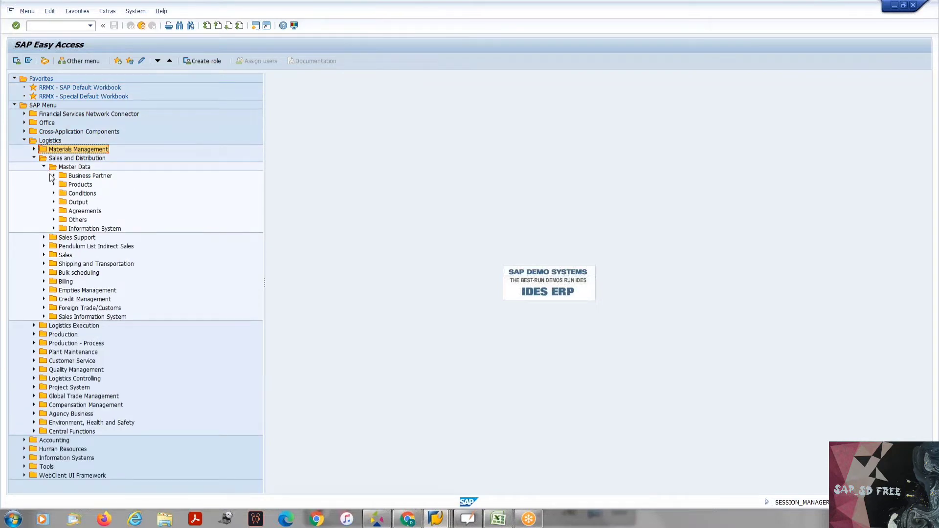
click(54, 176)
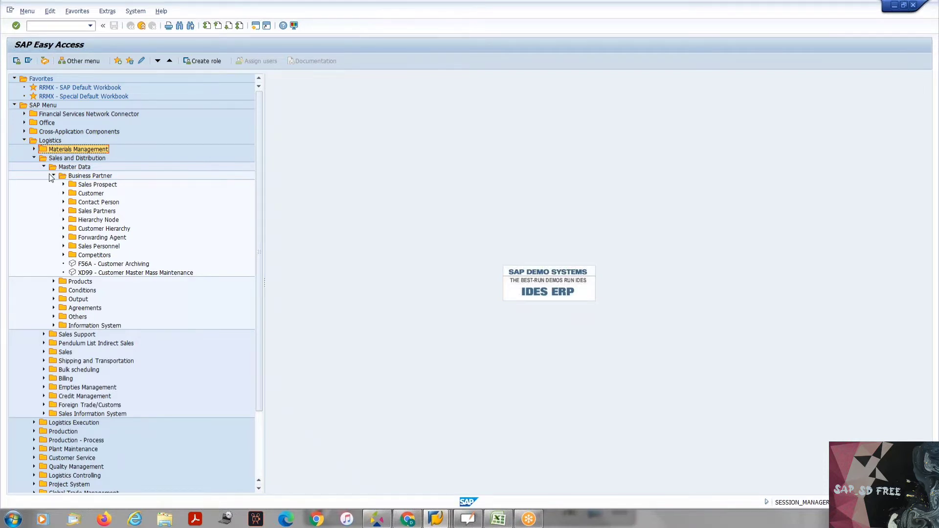
click(462, 522)
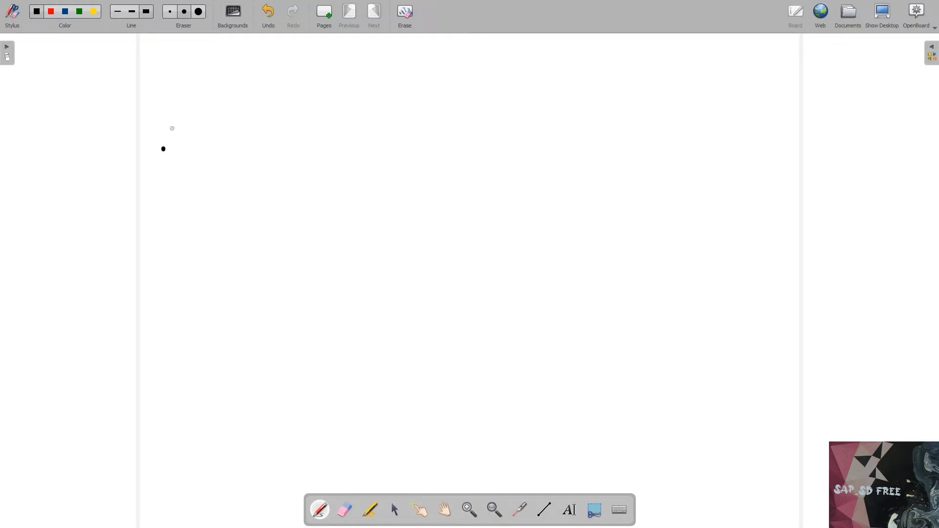
drag(195, 126, 199, 142)
drag(215, 128, 242, 132)
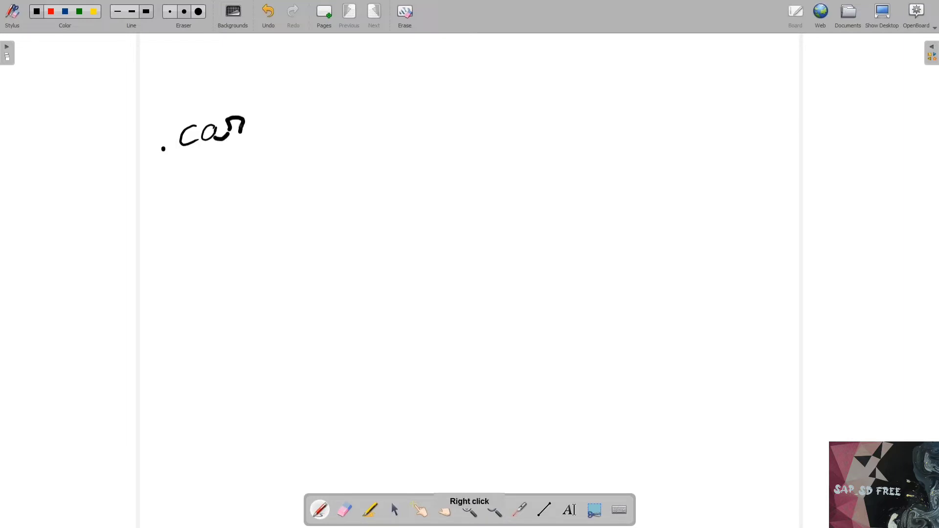
key(ctrl+z)
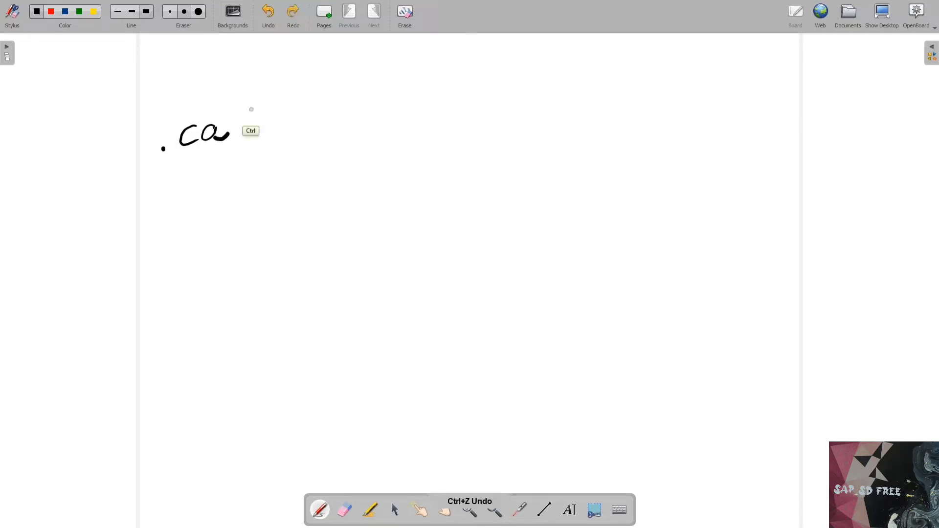
key(ctrl+z)
key(ctrl+z)
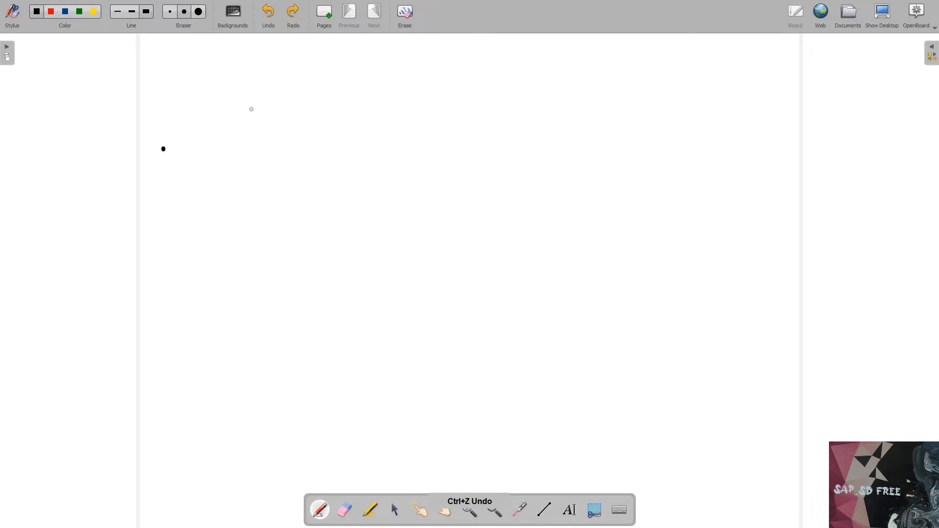
- Handwrite "car003" near the top of the whiteboard page, followed by an arrow pointing to "Tesla X"
mouse_move(222, 126)
mouse_down()
mouse_move(214, 141)
mouse_move(264, 137)
mouse_up()
drag(287, 123, 289, 123)
drag(315, 122, 332, 140)
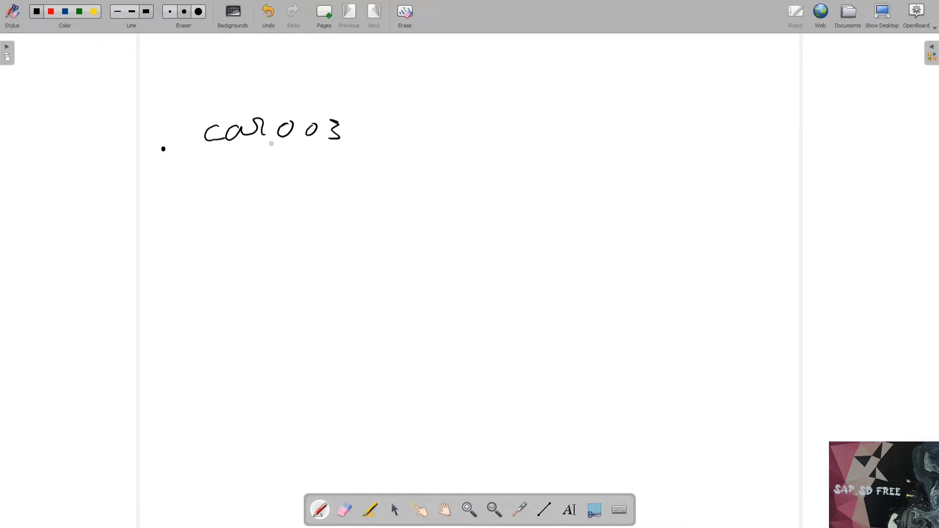
drag(346, 132, 408, 131)
mouse_move(386, 124)
mouse_down()
mouse_move(394, 124)
mouse_move(394, 148)
mouse_up()
mouse_move(439, 127)
mouse_down()
mouse_move(439, 145)
mouse_move(453, 123)
mouse_move(466, 142)
mouse_move(493, 149)
mouse_move(562, 150)
mouse_up()
mouse_move(567, 131)
mouse_down()
mouse_move(542, 155)
mouse_move(576, 158)
mouse_up()
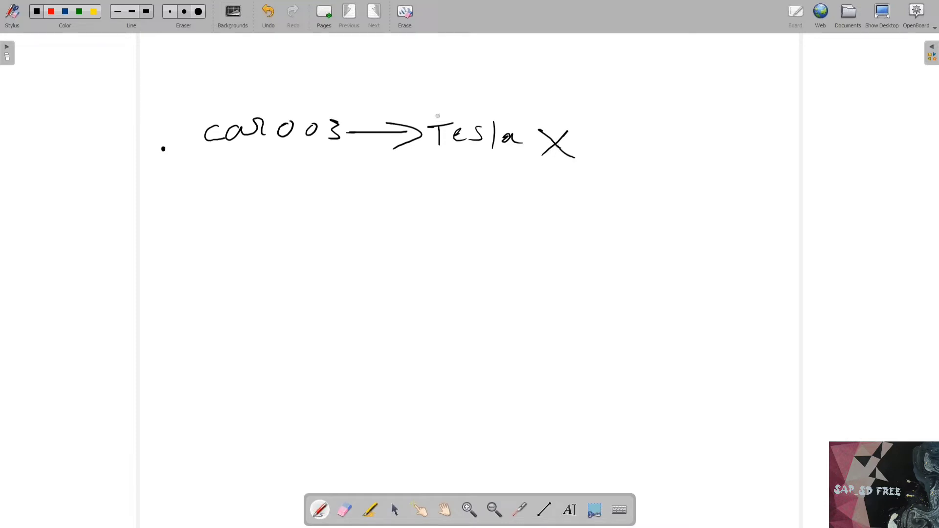
- Draw boxes around Tesla X and car003, and add an underscore stroke between "car" and "003"
drag(423, 105, 426, 158)
mouse_move(426, 104)
mouse_down()
mouse_move(598, 108)
mouse_move(499, 161)
mouse_move(416, 160)
mouse_up()
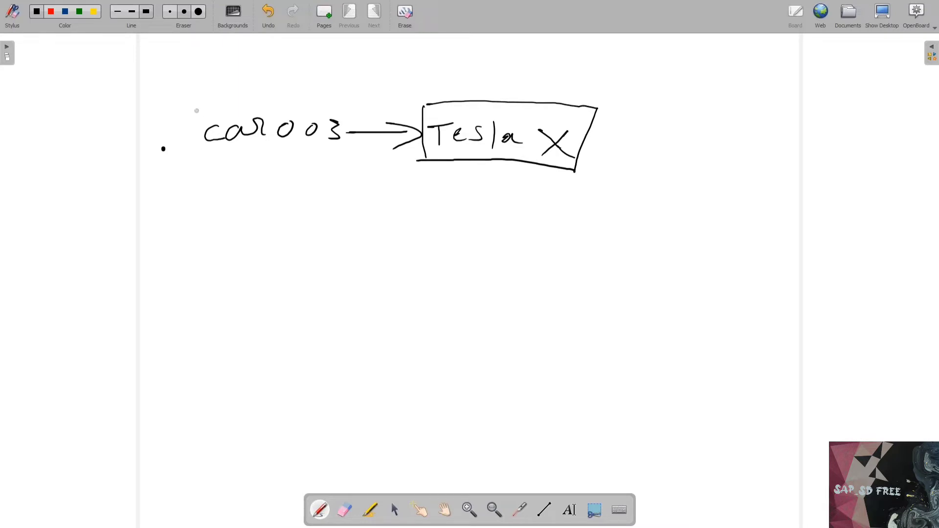
mouse_move(195, 112)
mouse_down()
mouse_move(208, 167)
mouse_move(311, 89)
mouse_move(349, 115)
mouse_move(340, 168)
mouse_move(195, 174)
mouse_up()
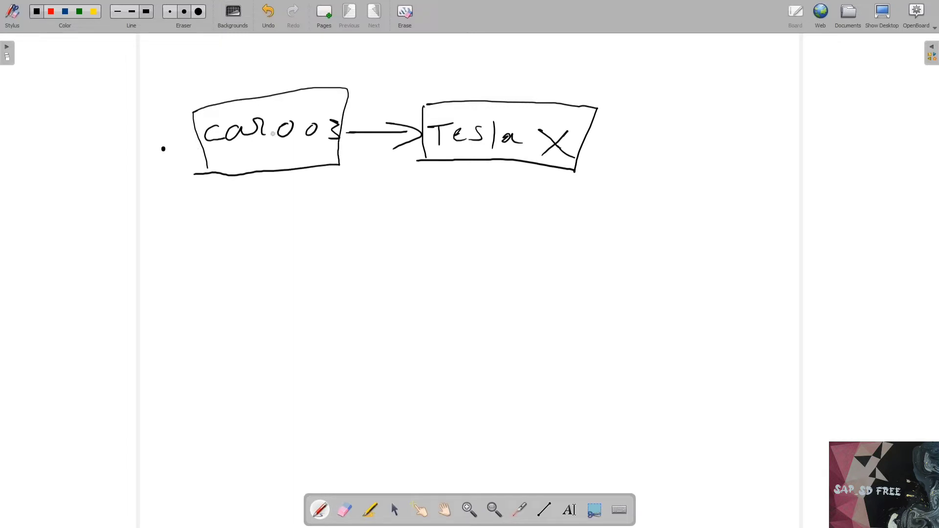
drag(266, 138, 279, 137)
- Handwrite the list "Delivery priority", "Rounding profile" and "Plant data" beneath the two boxes
mouse_move(226, 232)
mouse_down()
mouse_move(238, 250)
mouse_move(267, 236)
mouse_move(280, 245)
mouse_move(287, 226)
mouse_move(323, 235)
mouse_move(339, 223)
mouse_move(343, 244)
mouse_move(379, 247)
mouse_move(412, 221)
mouse_move(418, 234)
mouse_move(506, 217)
mouse_move(491, 246)
mouse_up()
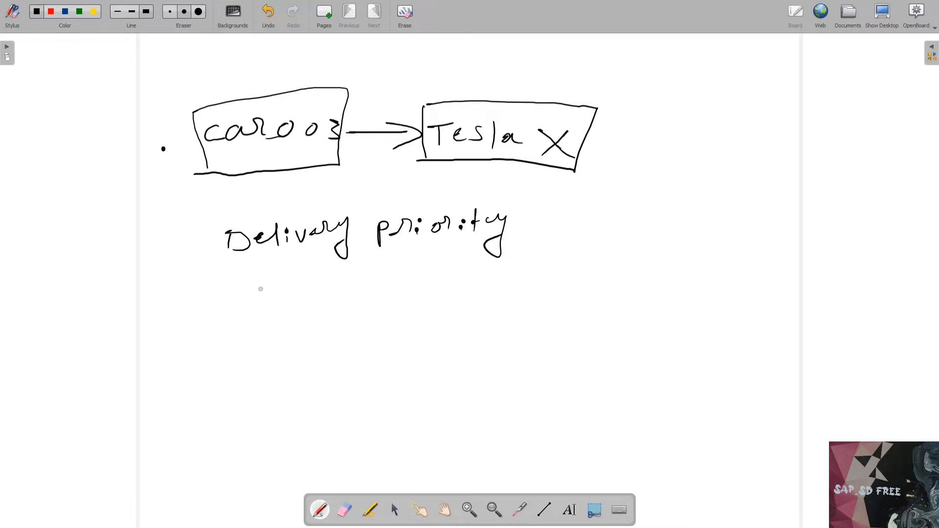
mouse_move(246, 282)
mouse_down()
mouse_move(259, 278)
mouse_move(267, 301)
mouse_up()
drag(282, 286, 283, 286)
drag(287, 283, 312, 286)
mouse_move(323, 266)
mouse_down()
mouse_move(328, 284)
mouse_move(364, 267)
mouse_move(374, 303)
mouse_up()
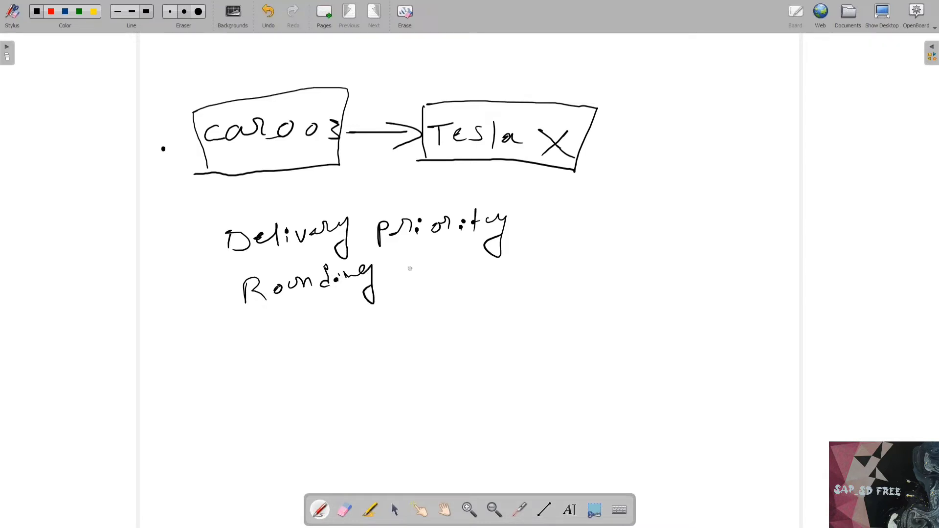
drag(409, 268, 432, 267)
mouse_move(461, 260)
mouse_down()
mouse_move(468, 277)
mouse_move(509, 276)
mouse_up()
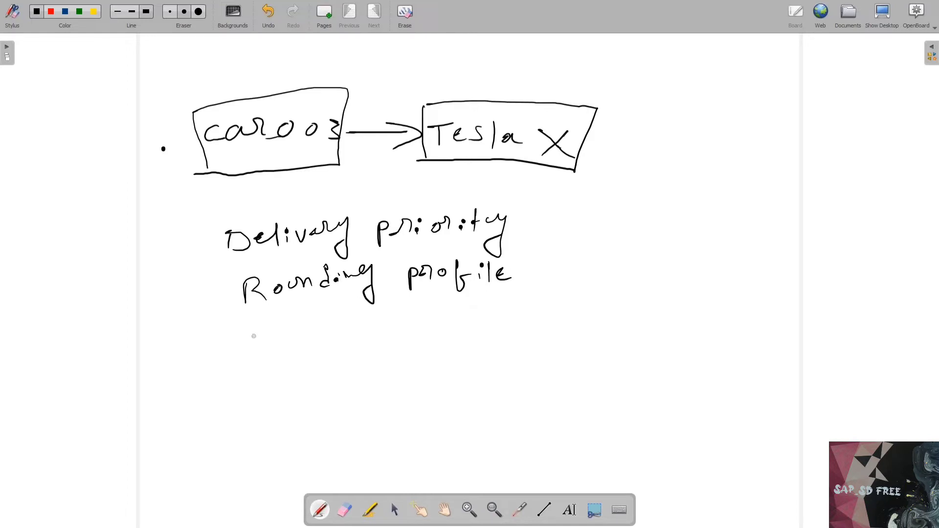
mouse_move(252, 336)
mouse_down()
mouse_move(255, 358)
mouse_move(254, 341)
mouse_move(319, 335)
mouse_up()
drag(320, 314, 323, 346)
mouse_move(317, 335)
mouse_down()
mouse_move(392, 337)
mouse_move(396, 321)
mouse_up()
mouse_move(416, 318)
mouse_down()
mouse_move(408, 329)
mouse_move(429, 323)
mouse_up()
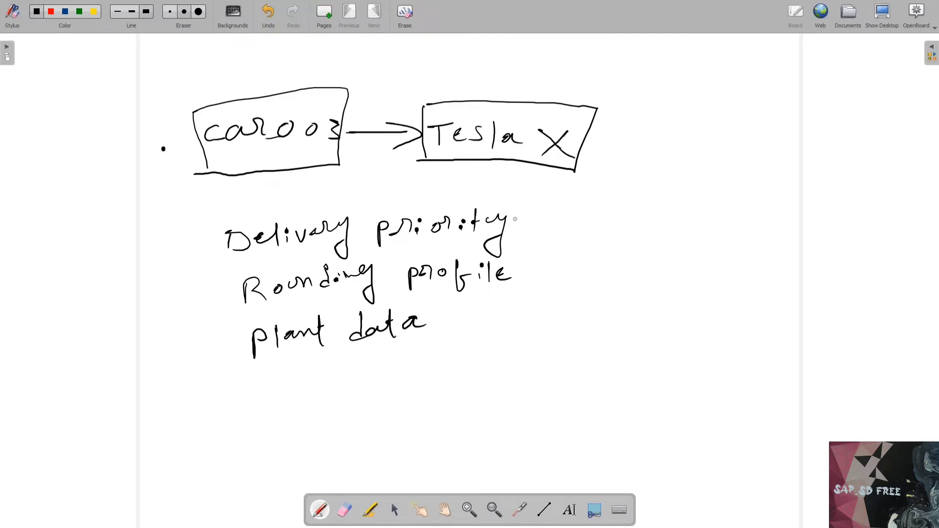
- Draw a curly bracket beside the three list entries, undoing the first stroke and redrawing it
drag(523, 221, 510, 295)
key(ctrl+z)
mouse_move(534, 213)
mouse_down()
mouse_move(525, 314)
mouse_move(470, 366)
mouse_up()
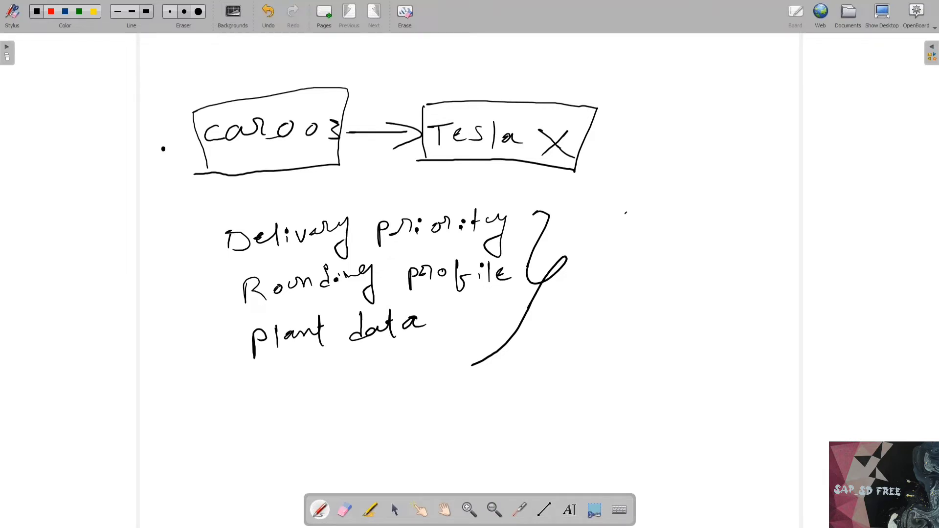
- Handwrite "CMIR" beside the bracket with an arrow down to "CM or MM", circling CMIR and underlining CM and MM
mouse_move(625, 213)
mouse_down()
mouse_move(621, 236)
mouse_move(645, 208)
mouse_move(664, 234)
mouse_move(679, 234)
mouse_move(698, 213)
mouse_up()
mouse_move(662, 246)
mouse_down()
mouse_move(731, 243)
mouse_move(677, 248)
mouse_move(650, 283)
mouse_move(678, 269)
mouse_up()
mouse_move(608, 299)
mouse_down()
mouse_move(592, 313)
mouse_move(613, 318)
mouse_move(644, 295)
mouse_move(649, 316)
mouse_move(691, 300)
mouse_move(737, 316)
mouse_move(769, 297)
mouse_move(773, 321)
mouse_up()
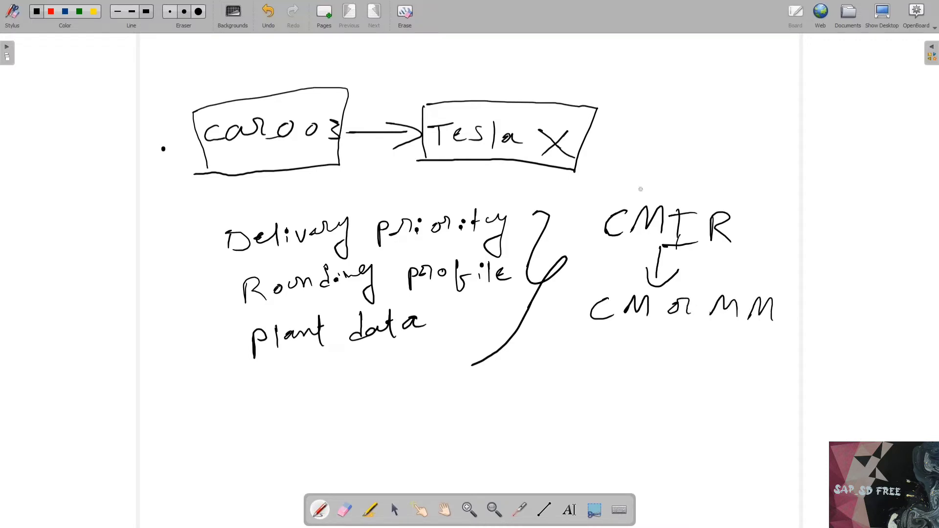
mouse_move(604, 192)
mouse_down()
mouse_move(582, 218)
mouse_move(753, 252)
mouse_move(724, 179)
mouse_move(584, 195)
mouse_up()
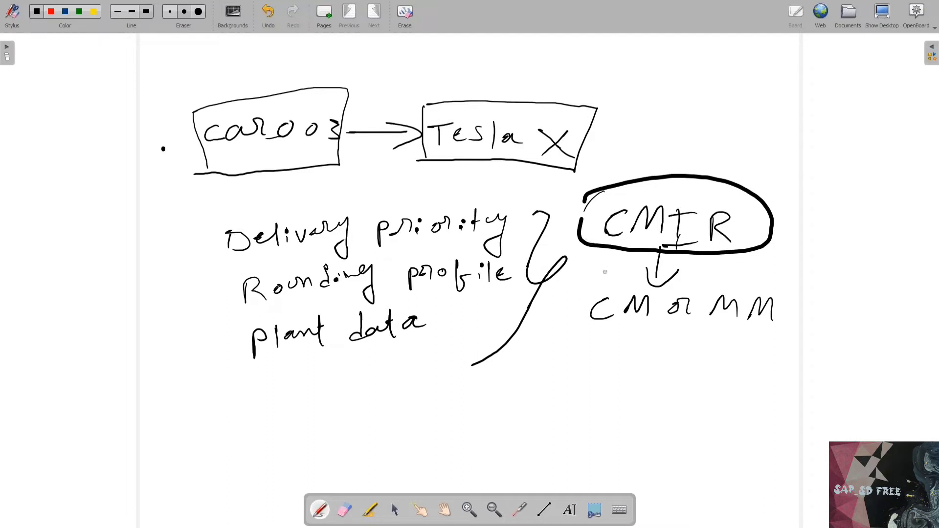
drag(585, 332, 775, 340)
- Switch back to SAP Easy Access and collapse the Business Partner, Master Data and Sales and Distribution folders
key(alt+Tab)
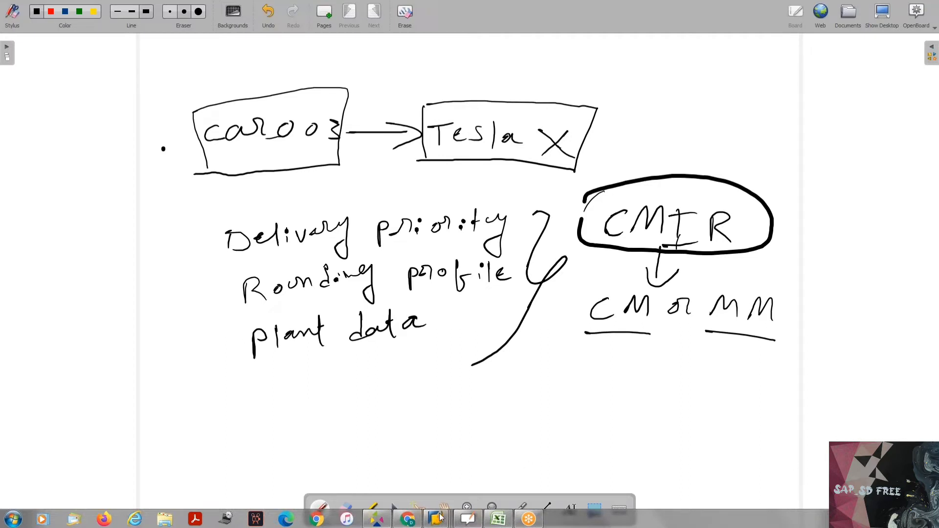
mouse_move(440, 519)
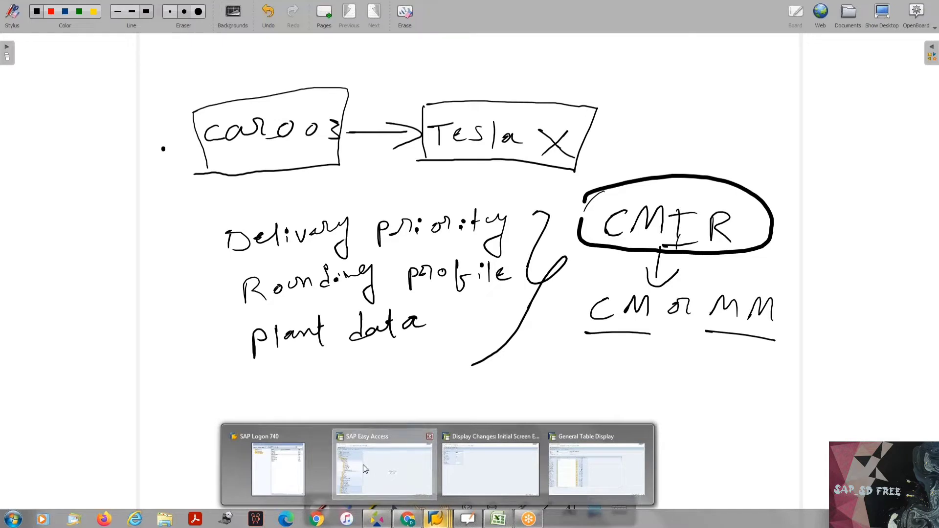
click(363, 464)
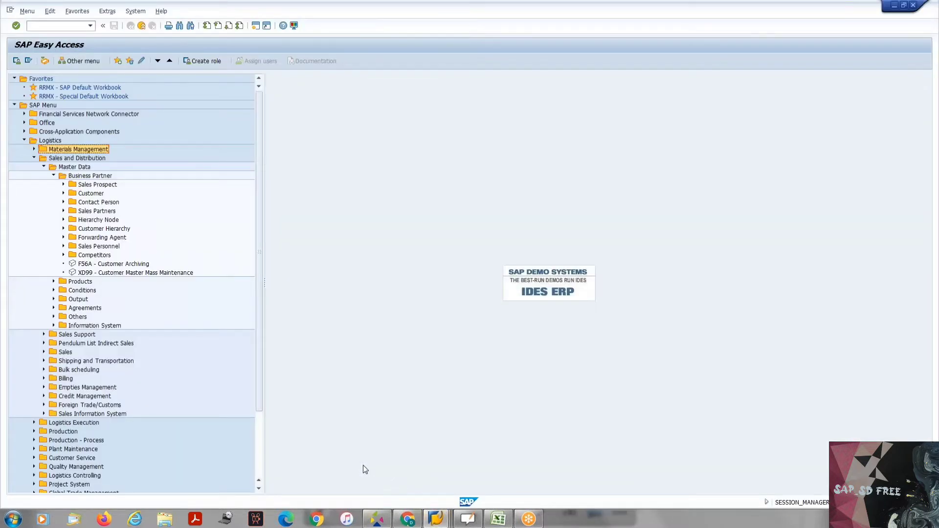
key(Down)
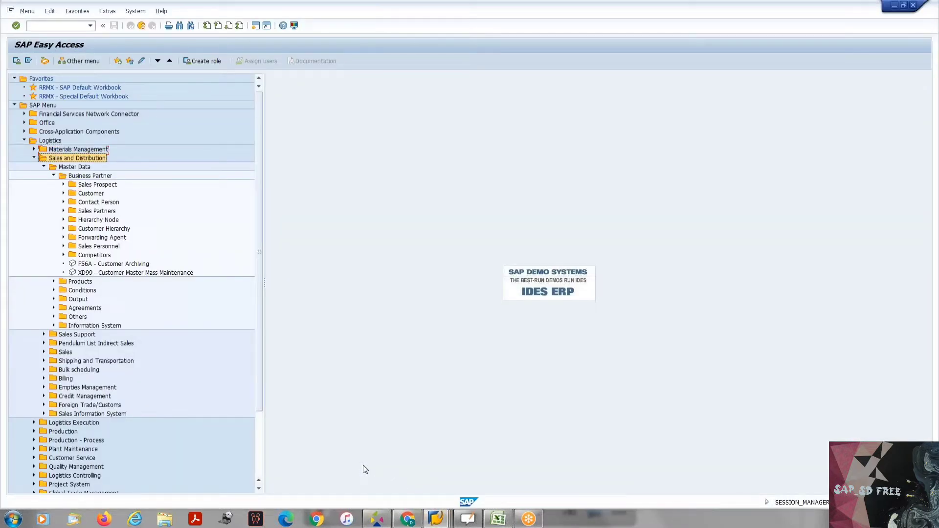
key(Down)
key(Down)
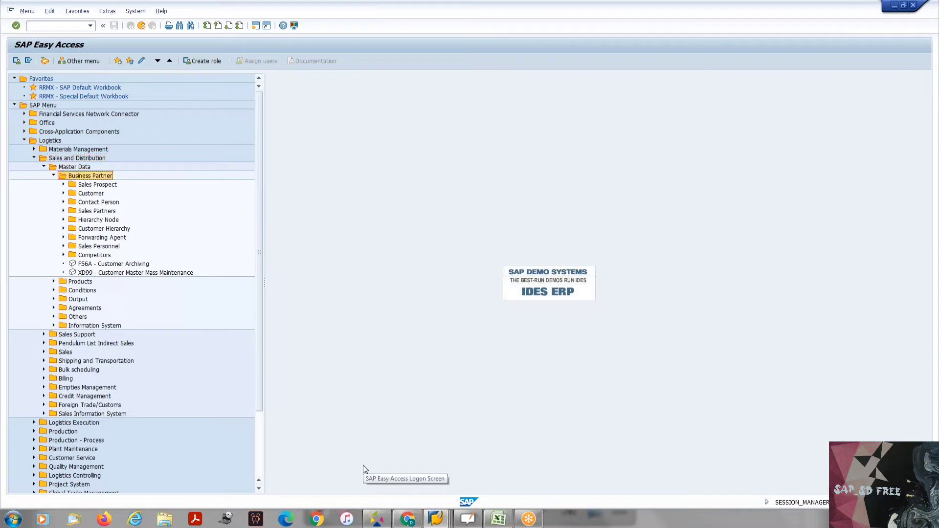
key(Left)
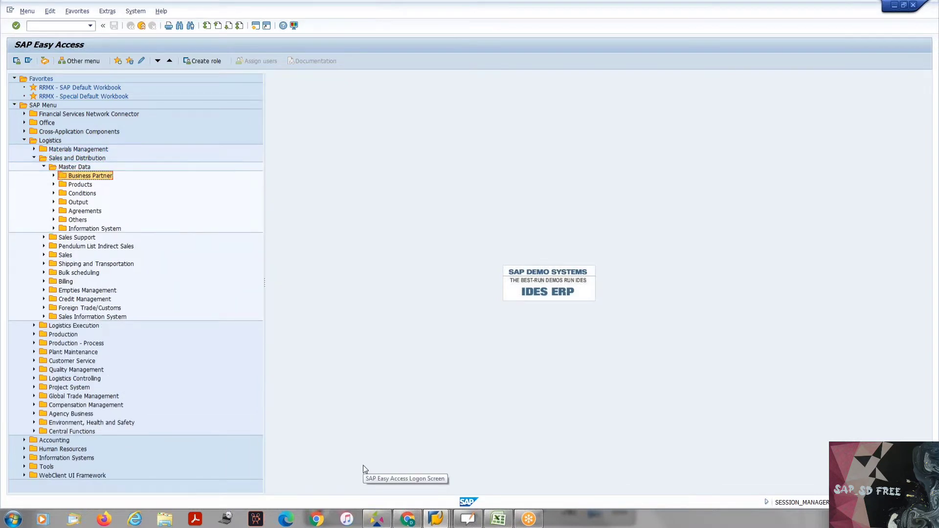
key(Left)
key(Left)
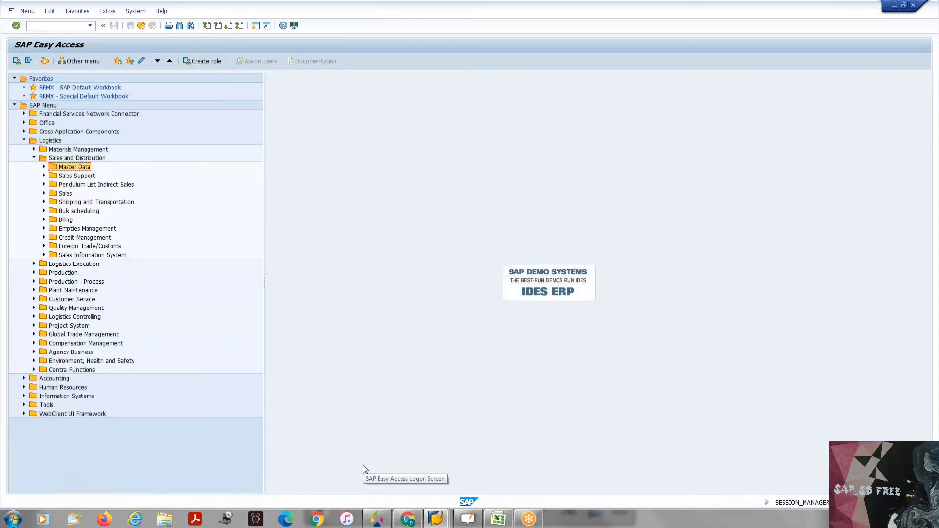
key(Left)
key(Left)
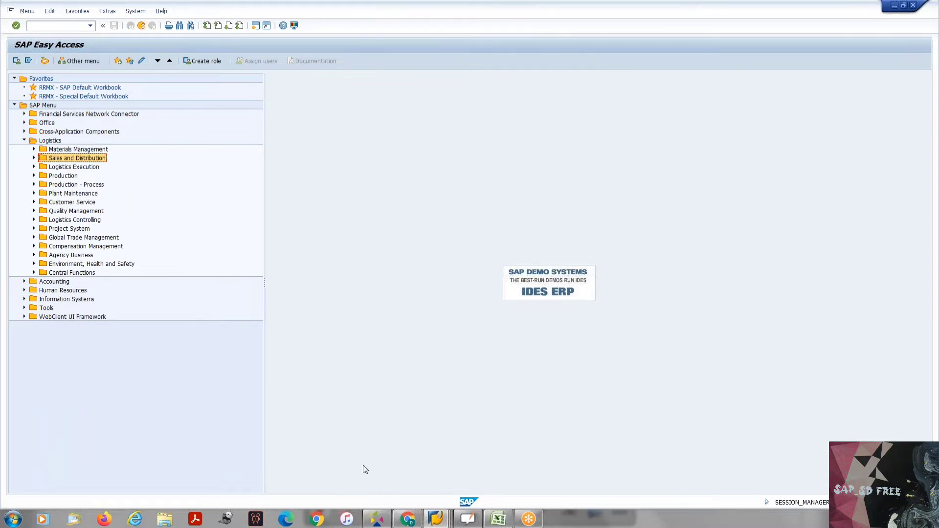
- Expand the Sales and Distribution folder and its Master Data subfolder in the SAP menu
key(Right)
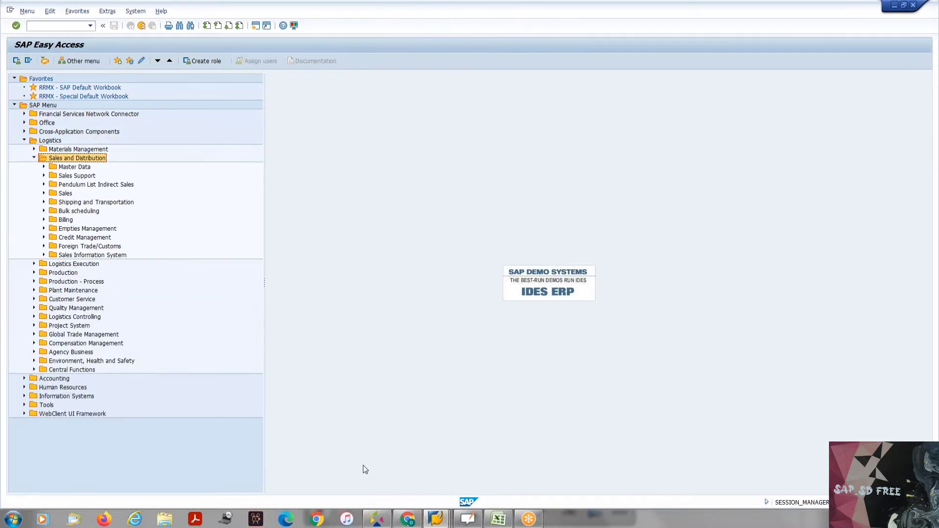
key(Down)
key(Down)
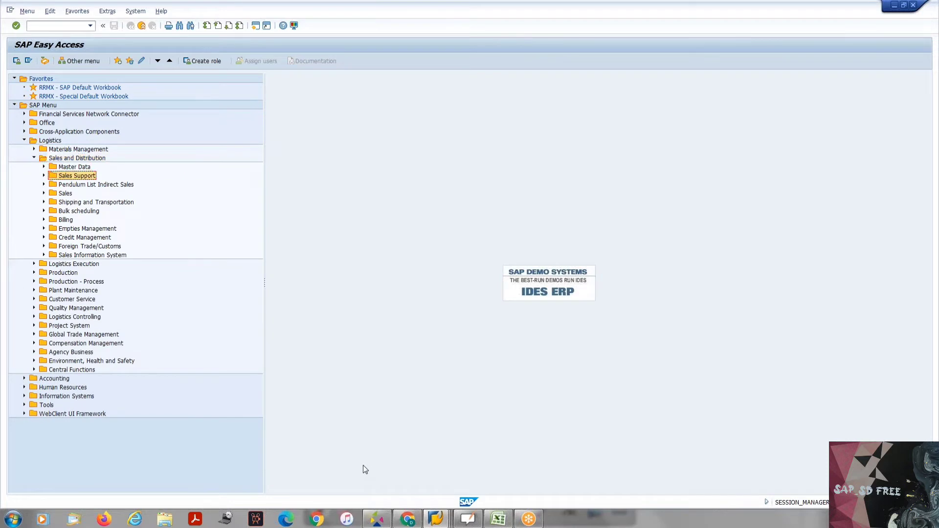
key(Up)
key(Right)
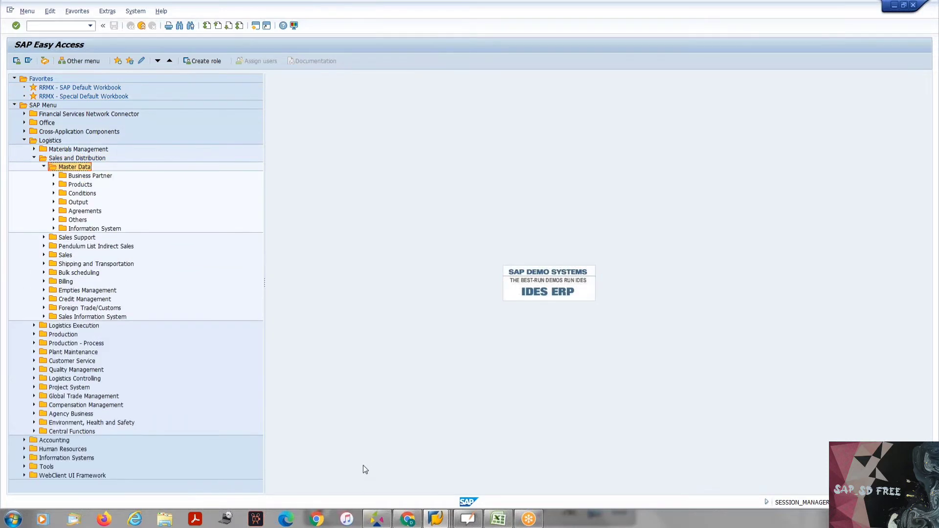
- Expand Agreements and Customer Material Information under Master Data, and open the transaction VD51 - Create
key(Down)
key(Down)
key(Down)
key(Down)
key(Down)
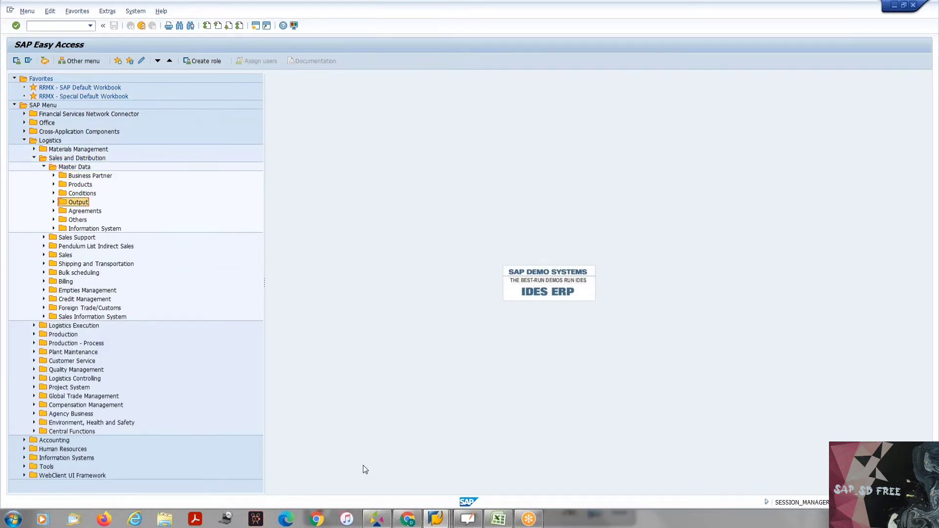
key(Right)
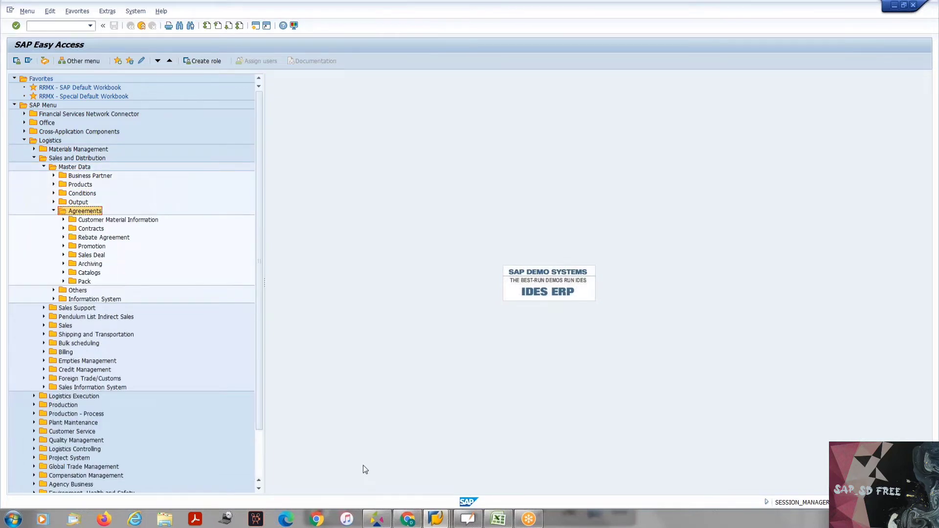
key(Down)
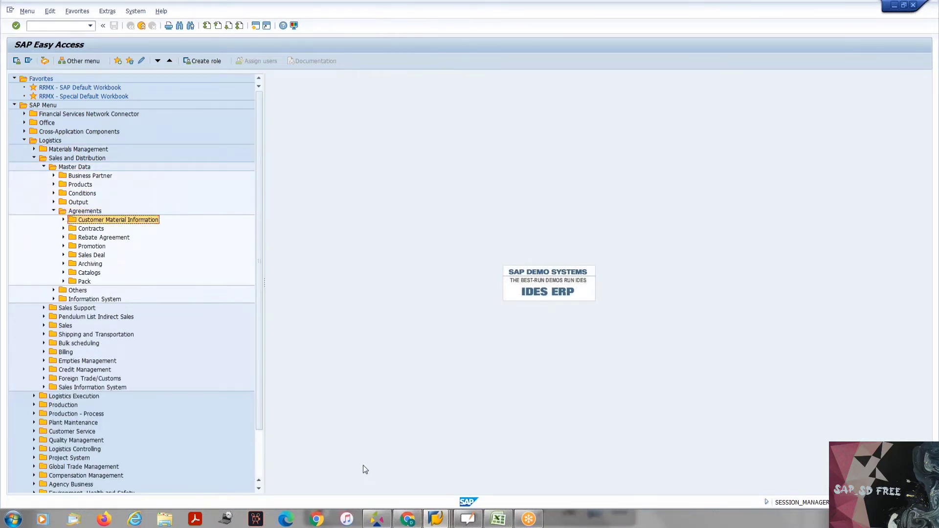
key(Right)
key(Down)
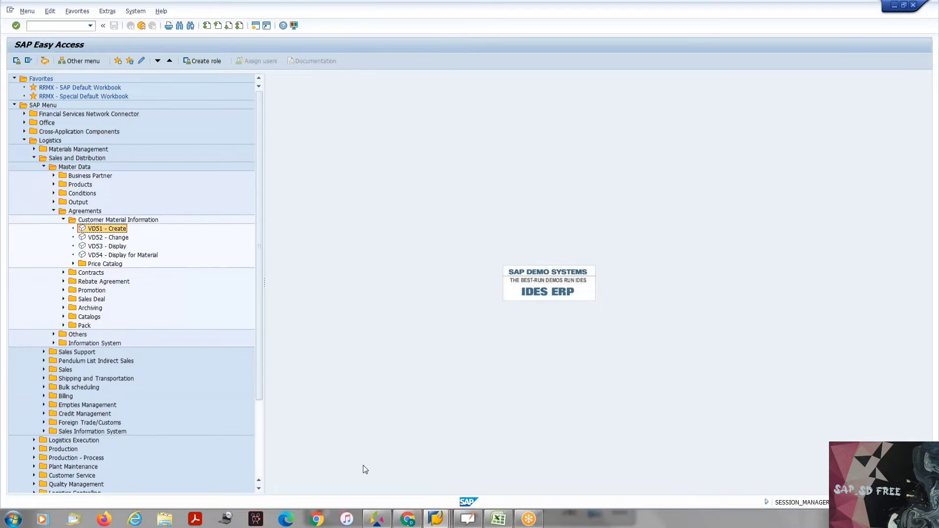
key(Return)
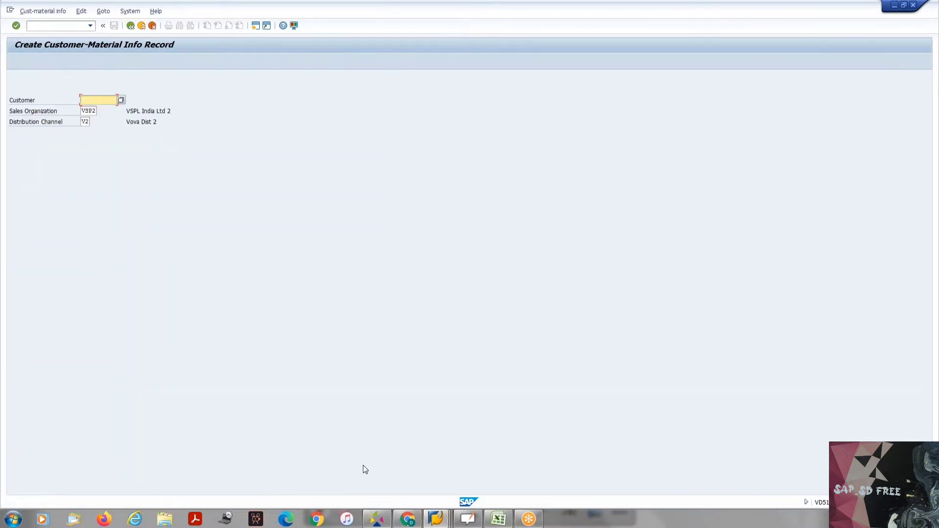
- Switch to the OpenBoard whiteboard and handwrite "VD51" beneath the "Plant data" entry
key(alt+Tab)
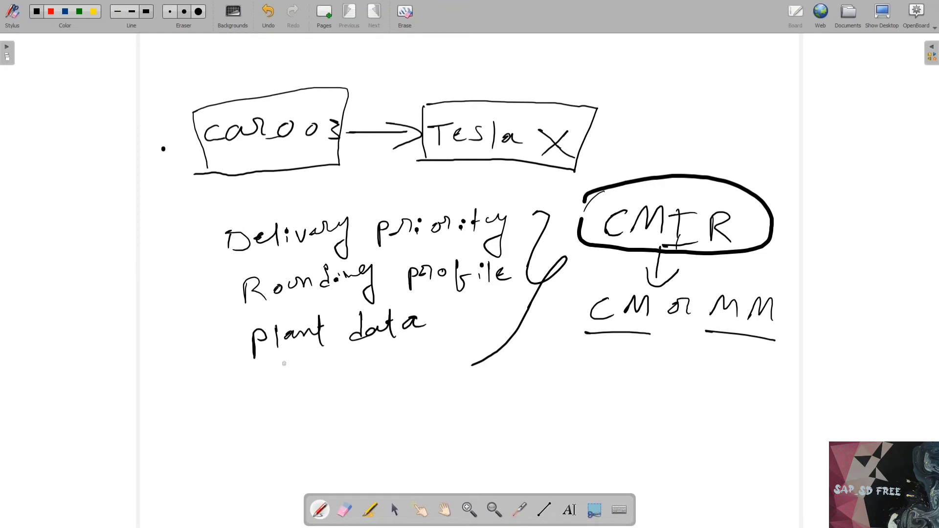
mouse_move(282, 389)
mouse_down()
mouse_move(292, 416)
mouse_move(300, 387)
mouse_move(316, 405)
mouse_up()
drag(314, 380, 317, 405)
drag(368, 372, 355, 398)
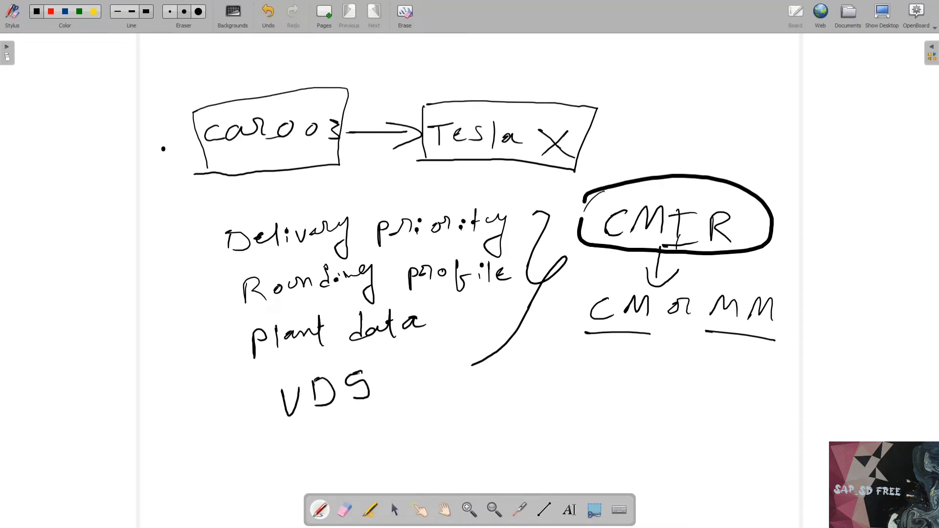
drag(396, 367, 395, 400)
drag(354, 374, 379, 368)
mouse_move(266, 379)
mouse_down()
mouse_move(267, 389)
mouse_move(412, 386)
mouse_move(269, 376)
mouse_up()
- Switch to the SAP SD workbook in Excel, rename Sheet2 as CMIR and enter VD51 in cell A3
key(alt+Tab)
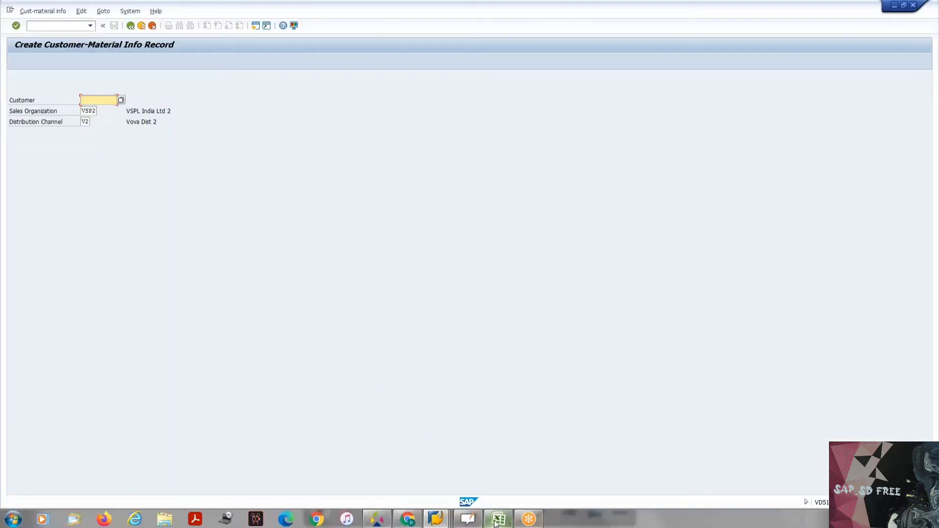
click(495, 522)
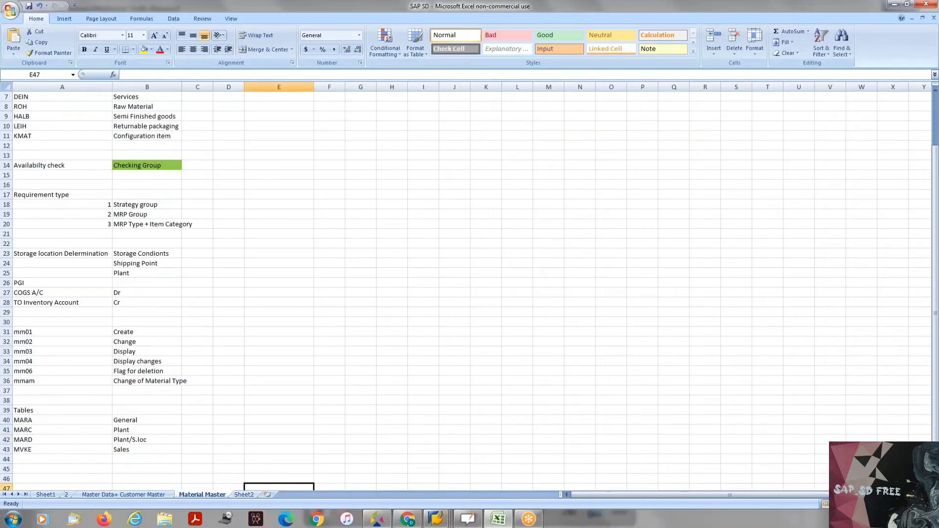
click(244, 494)
double_click(243, 494)
text(CM)
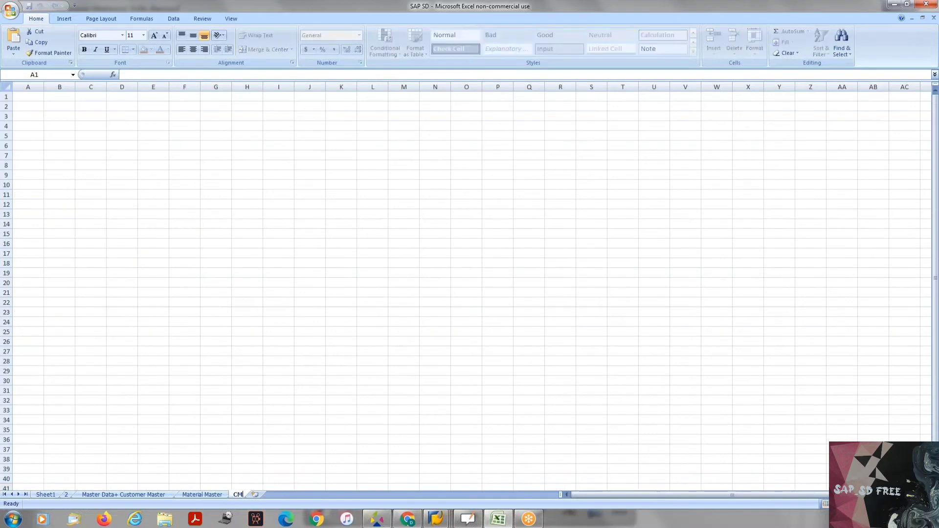
text(IR)
click(32, 114)
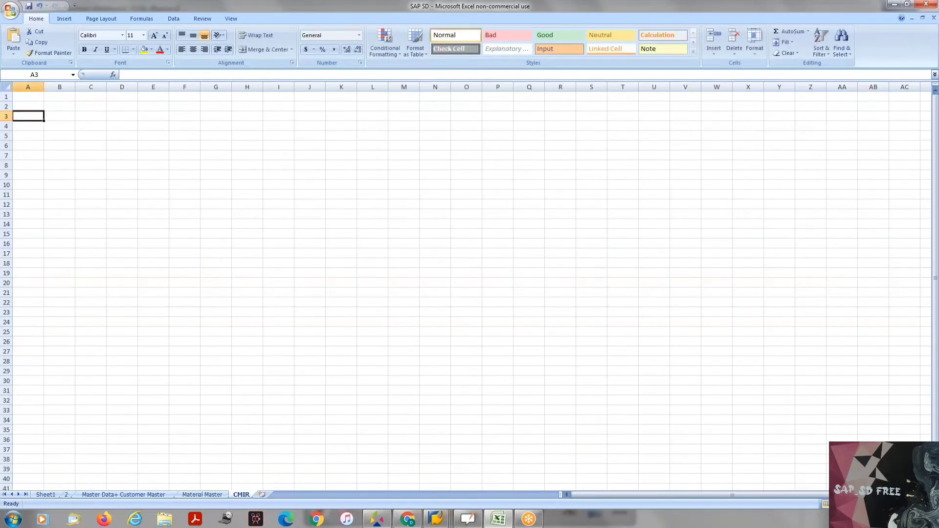
text(VD51)
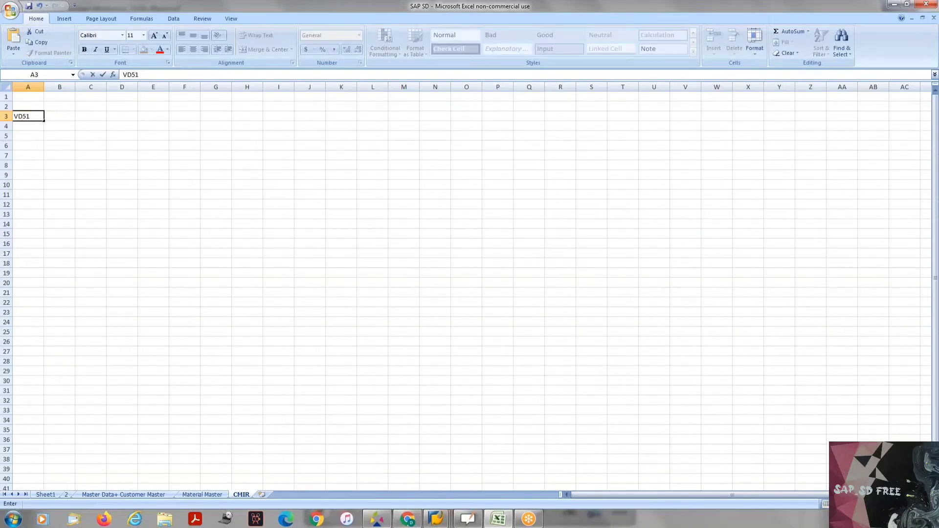
- Switch to the SAP session showing General Table Display and open the customer display with transaction XD03
key(alt+Tab)
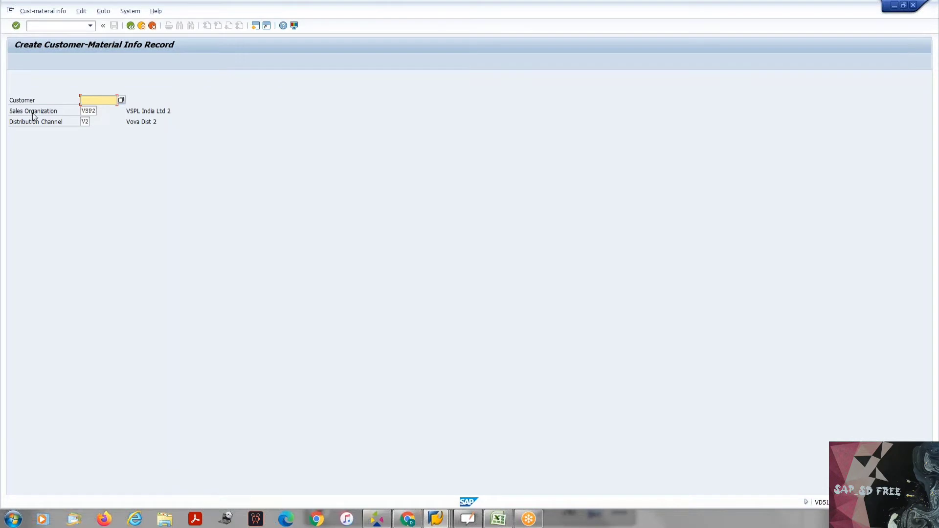
key(alt+Tab)
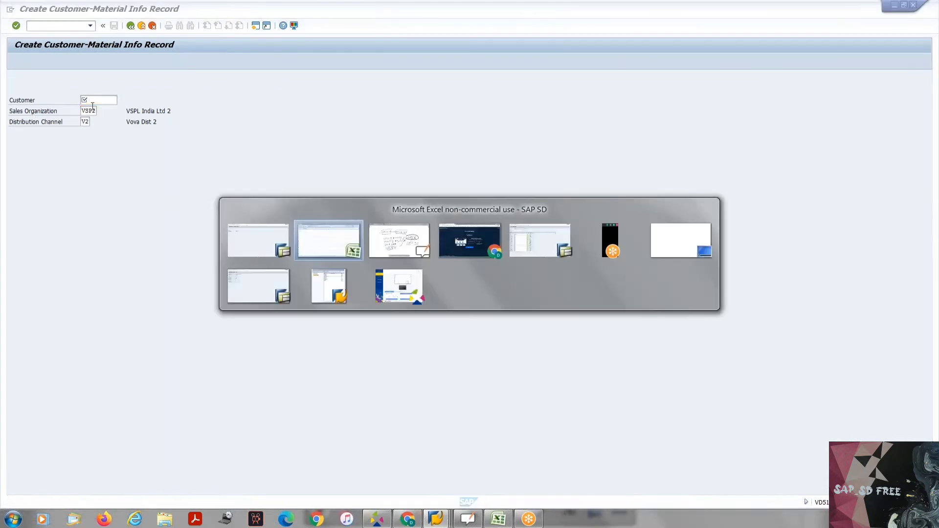
key(alt+Tab)
key(alt+Tab)
key(alt+Tab)
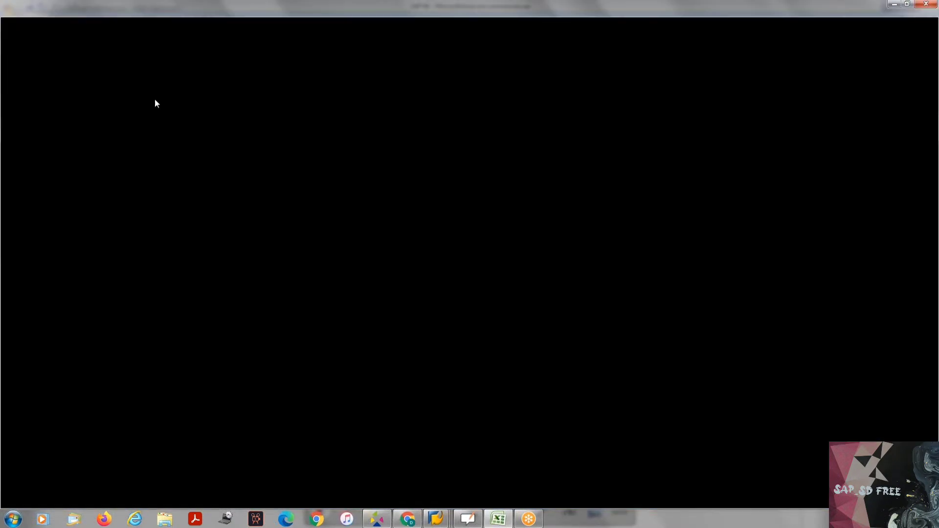
key(alt+Tab)
key(alt+Tab)
key(alt+Tab)
key(alt+Tab)
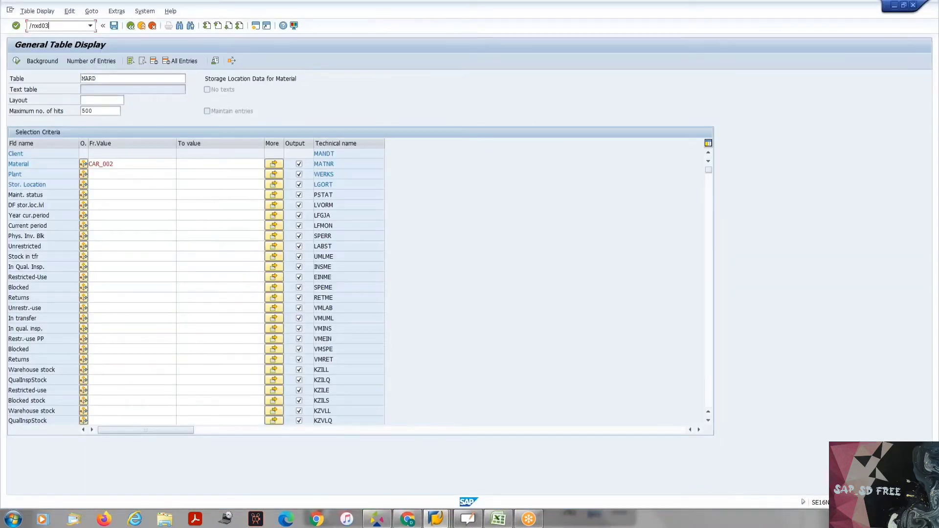
text(/nxd03)
key(Return)
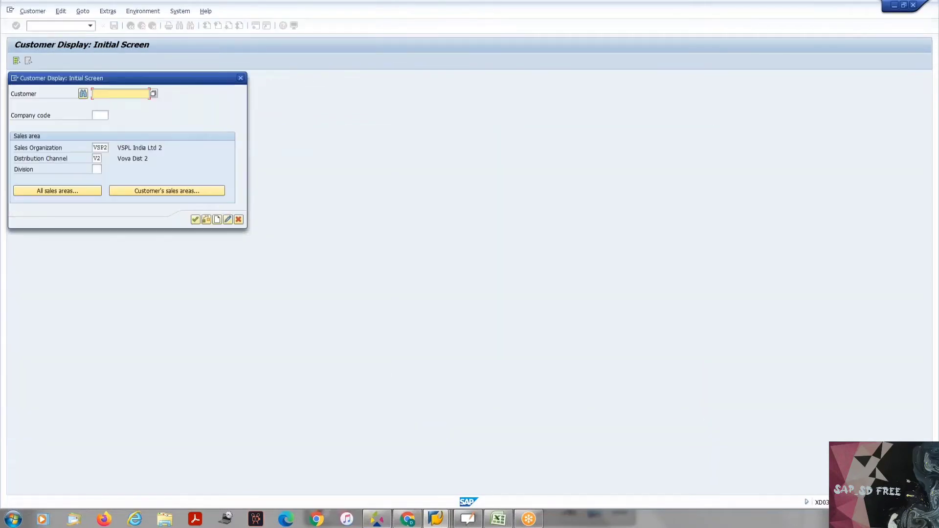
- Enter a customer number for the display and confirm it
text(1000000081)
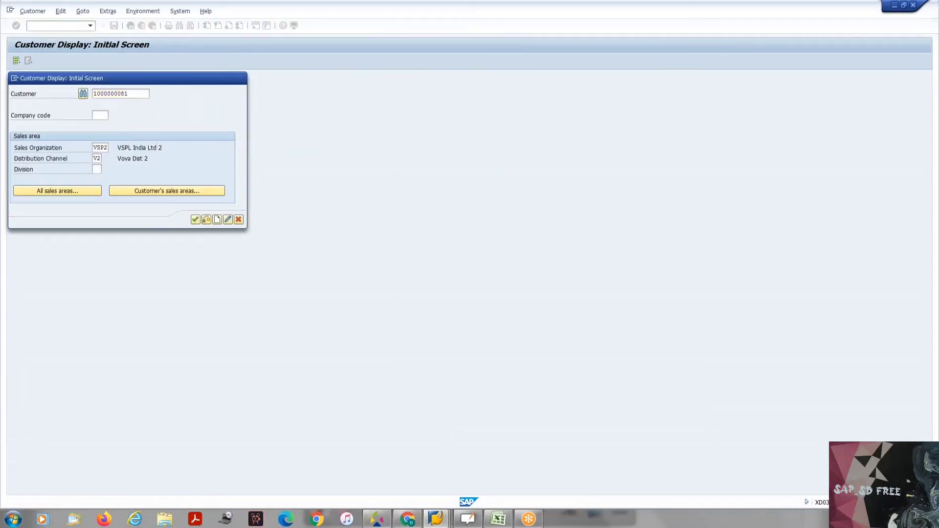
key(Return)
key(Return)
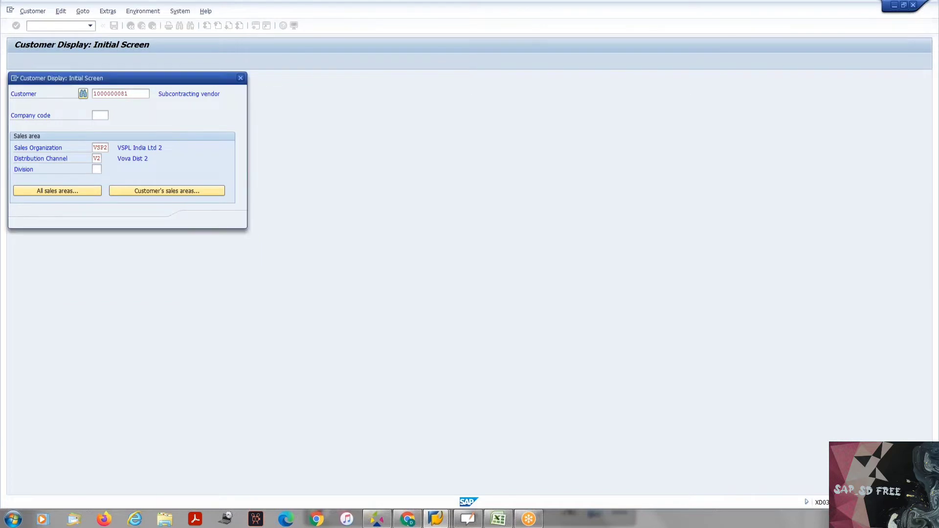
- Increase the customer number by one and view the sales areas maintained for that customer
click(139, 95)
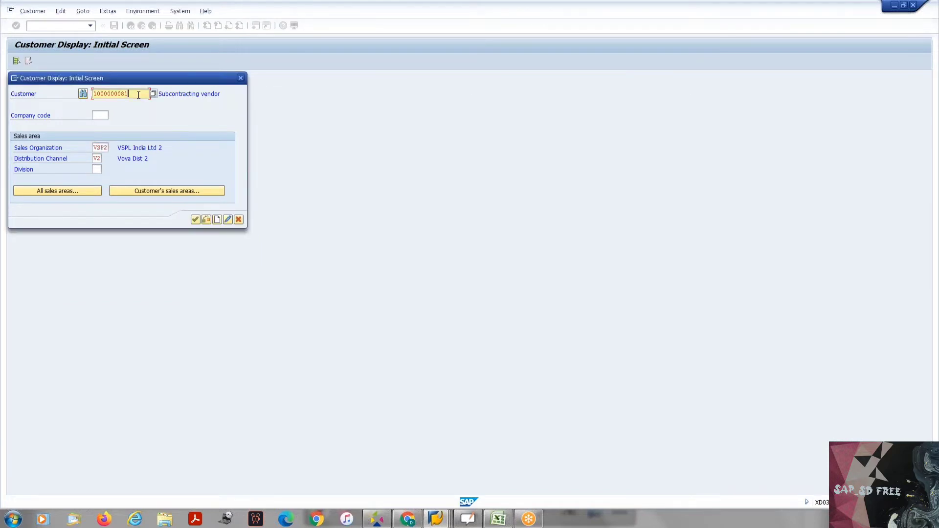
key(BackSpace)
text(2)
key(Return)
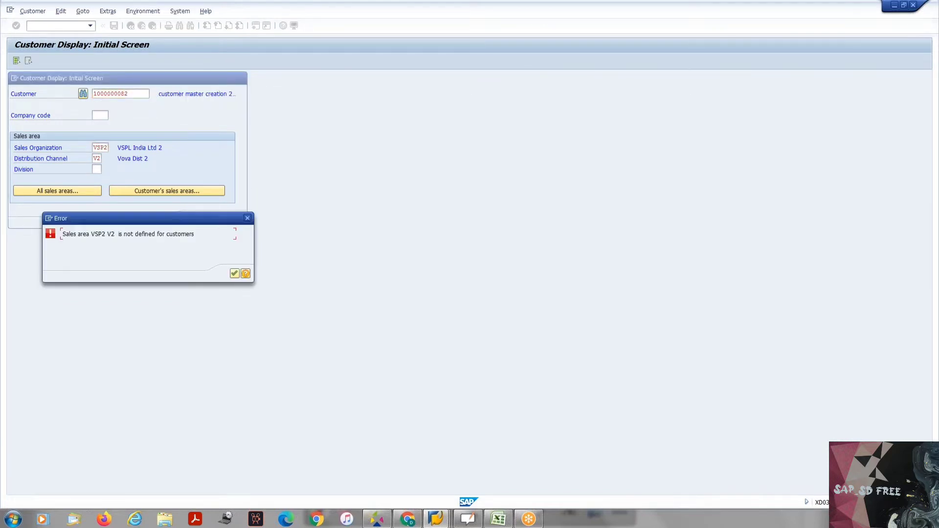
key(Return)
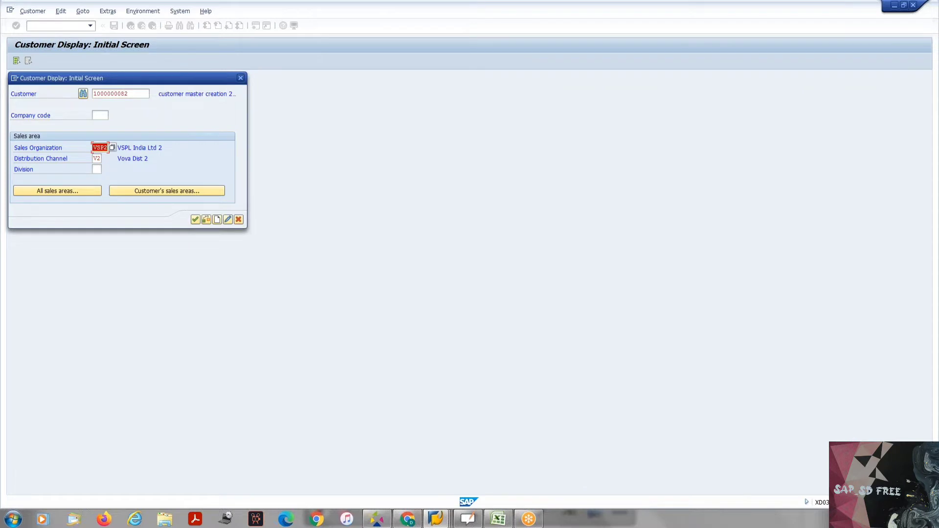
click(125, 190)
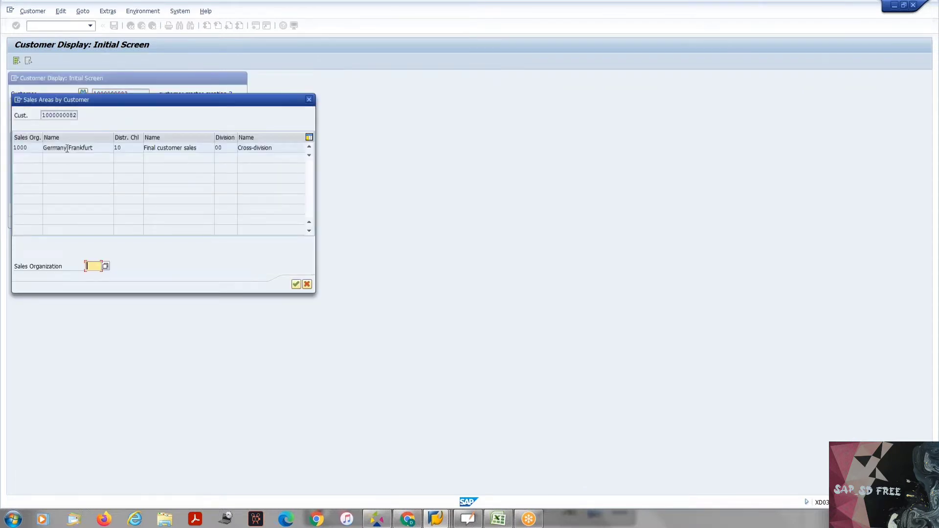
key(Escape)
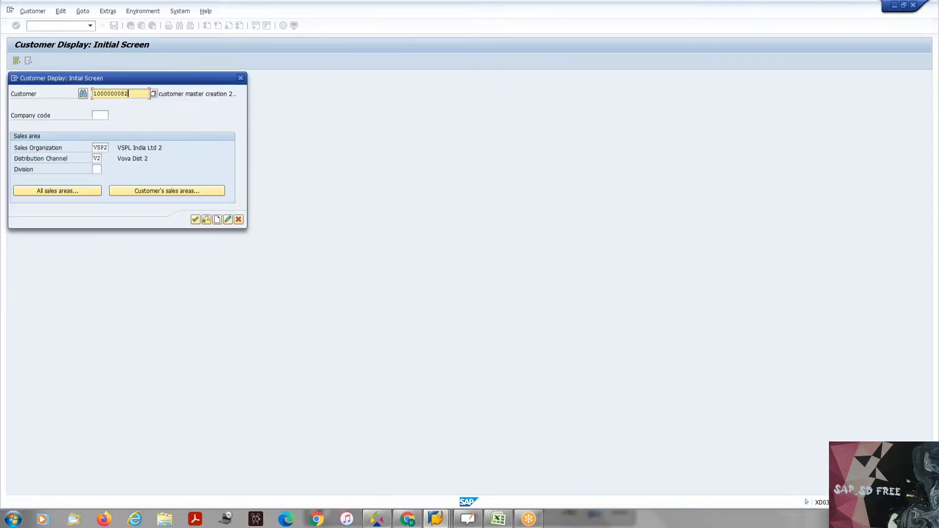
- Raise the customer number by one again and check that customer's sales areas
key(BackSpace)
text(3)
key(Return)
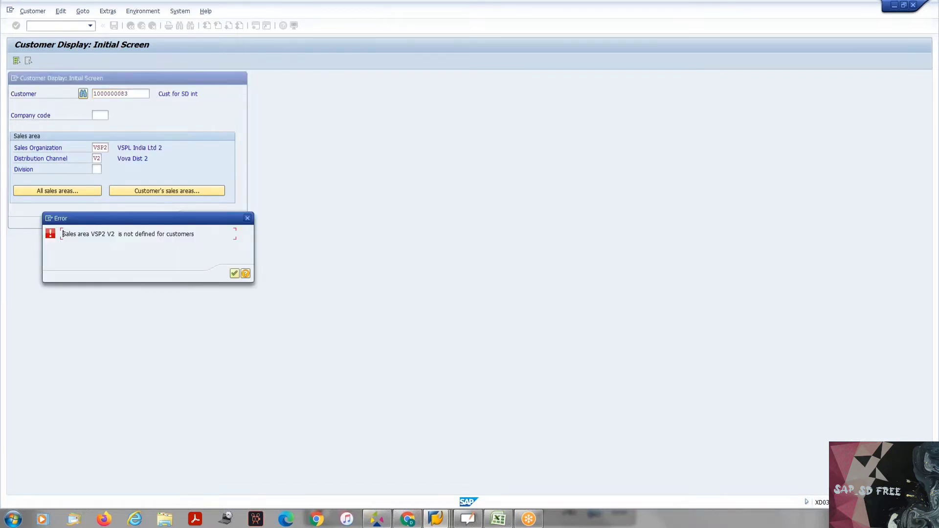
key(Return)
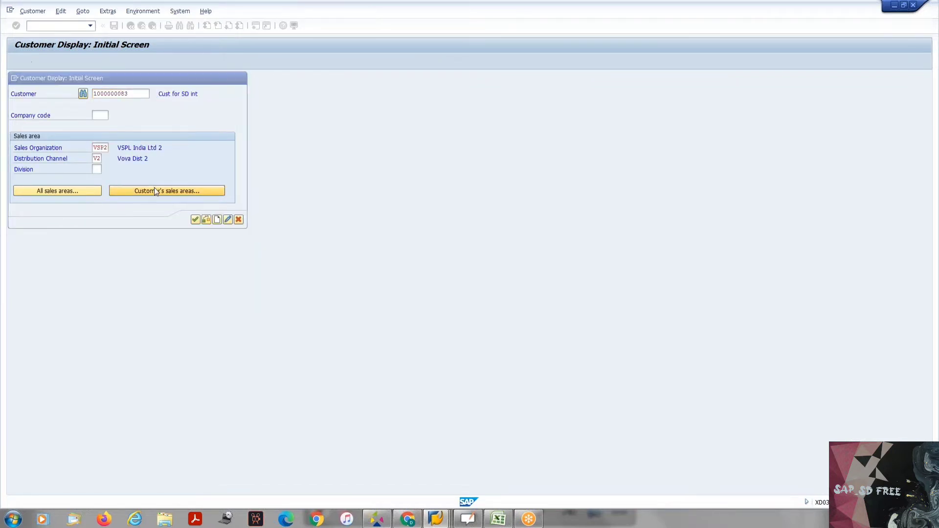
click(154, 189)
key(Escape)
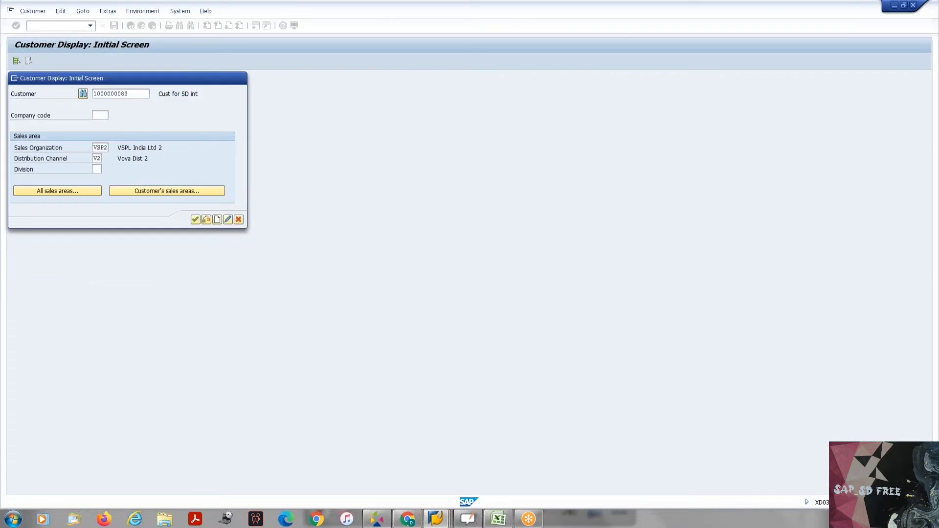
- Leave the customer display and start a sales order in VA01 with order type OR and division V2
key(Escape)
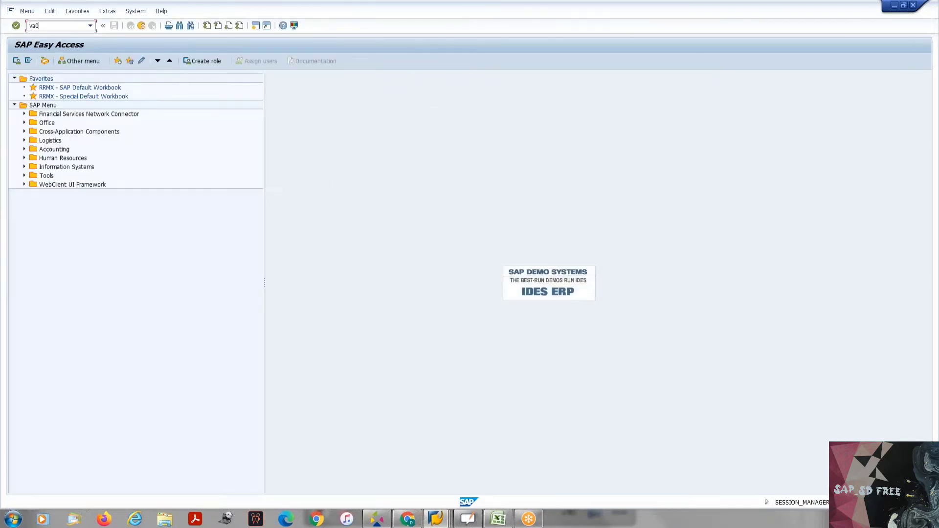
key(Return)
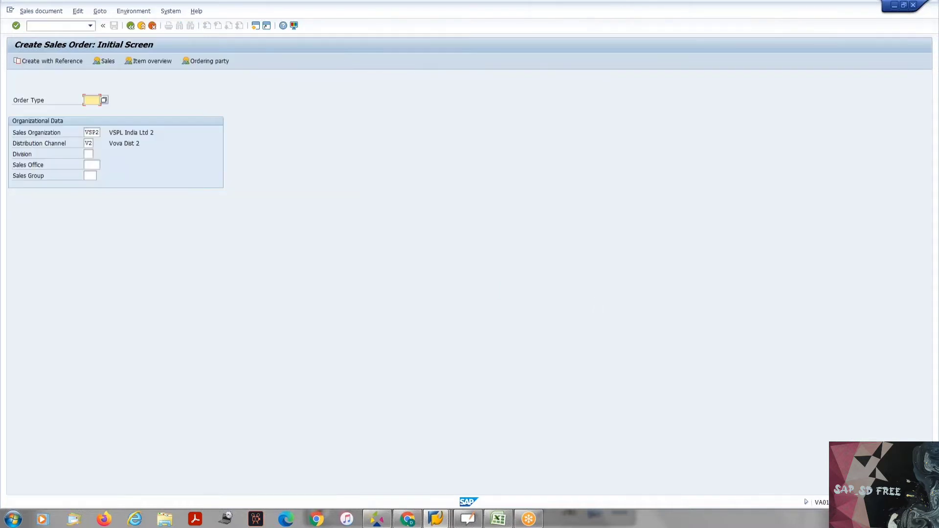
text(or)
key(Tab)
key(Tab)
key(Tab)
text(v2)
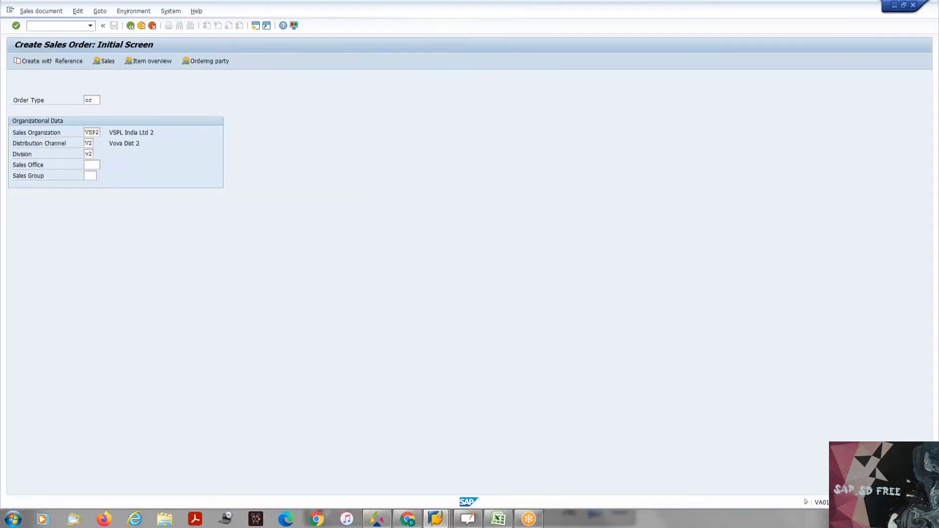
key(Return)
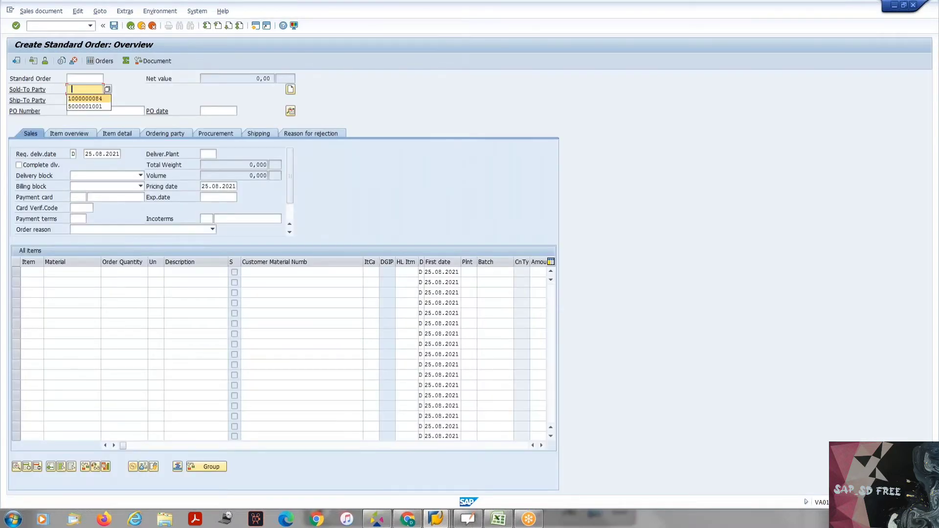
- Fill the Sold-To Party with the first suggested customer number and copy that number
key(Return)
key(shift+Home)
key(ctrl+c)
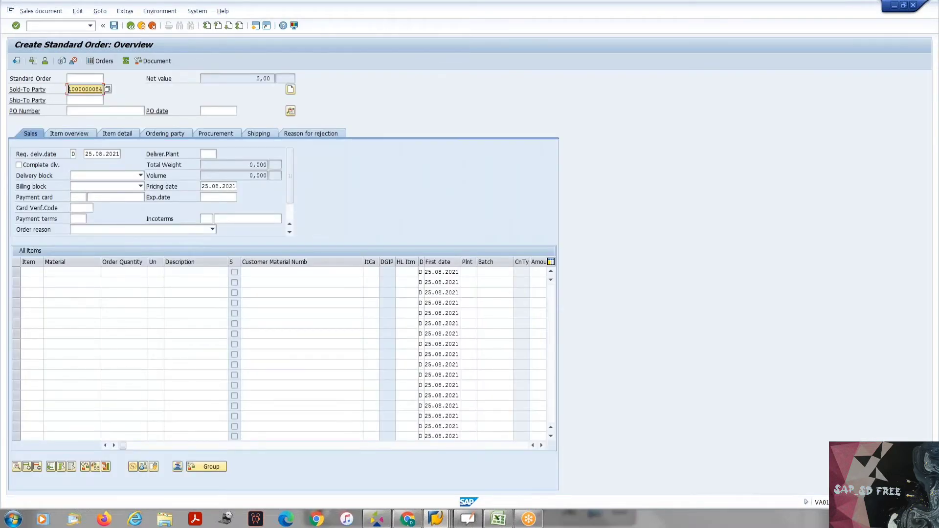
- Switch to the VD51 session and paste the copied customer number into the Customer field
key(alt+Tab)
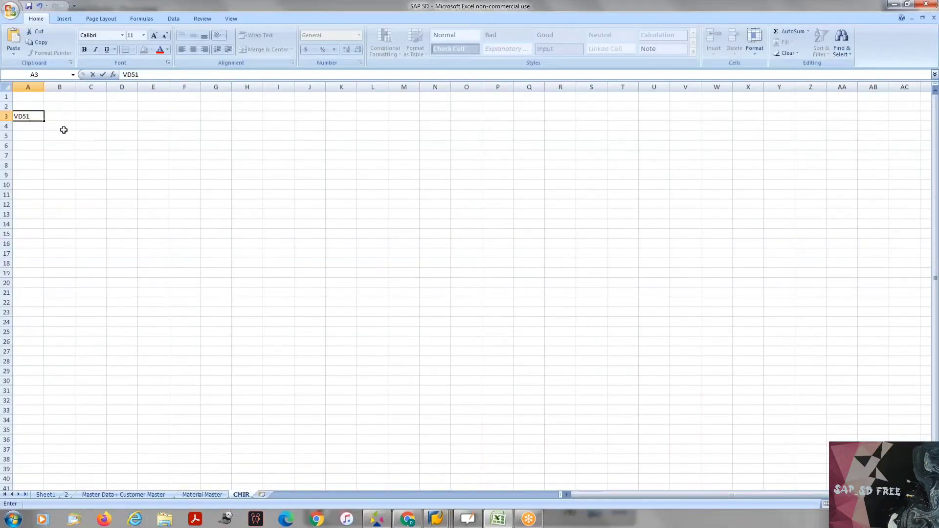
key(alt+Tab)
key(alt+Tab)
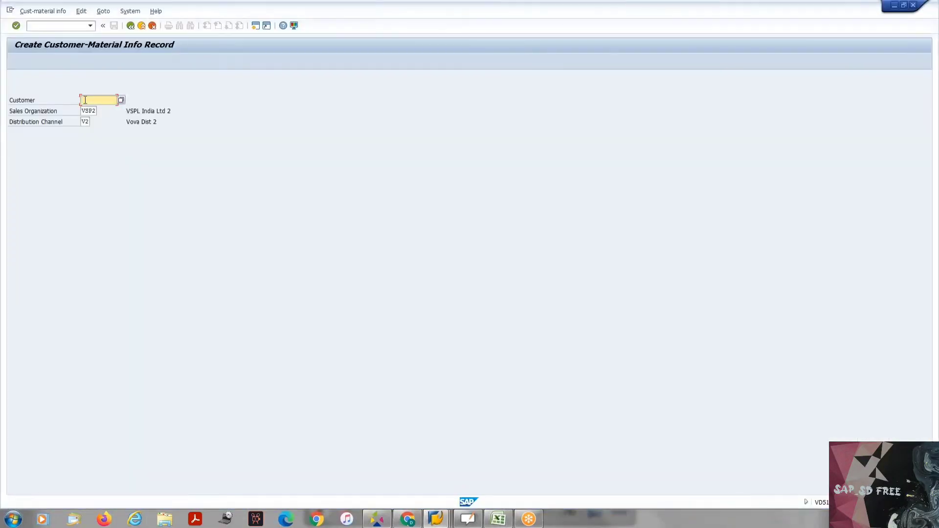
key(ctrl+v)
key(alt+Tab)
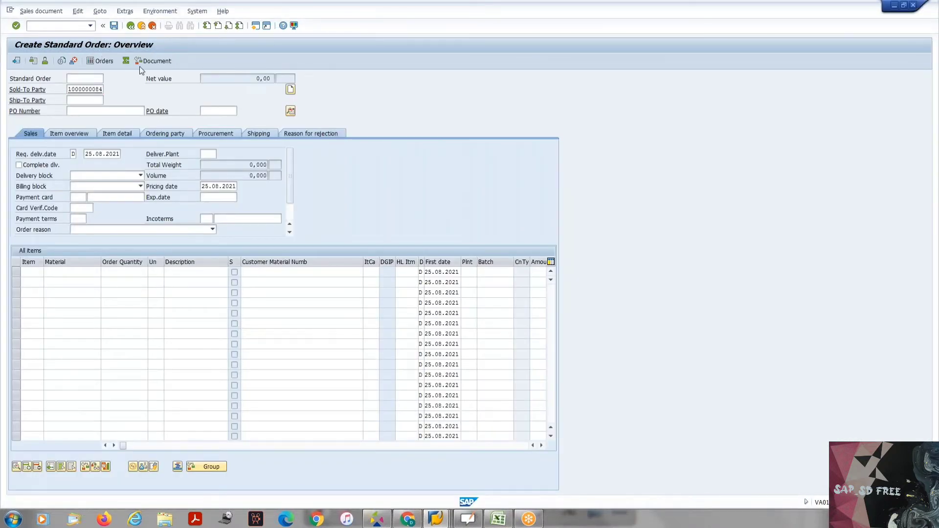
- Cancel the sales order in the VA01 session and open the info record overview for the customer in VD51
click(152, 26)
click(150, 201)
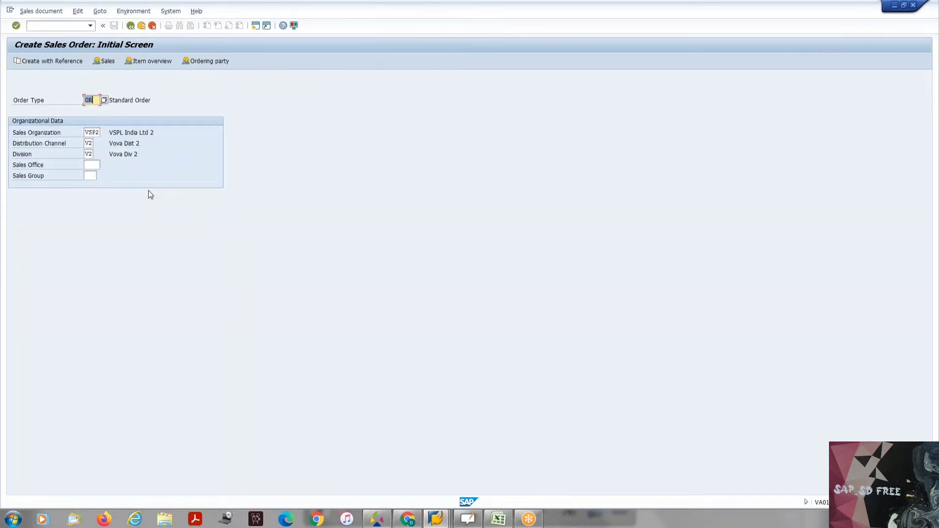
key(alt+Tab)
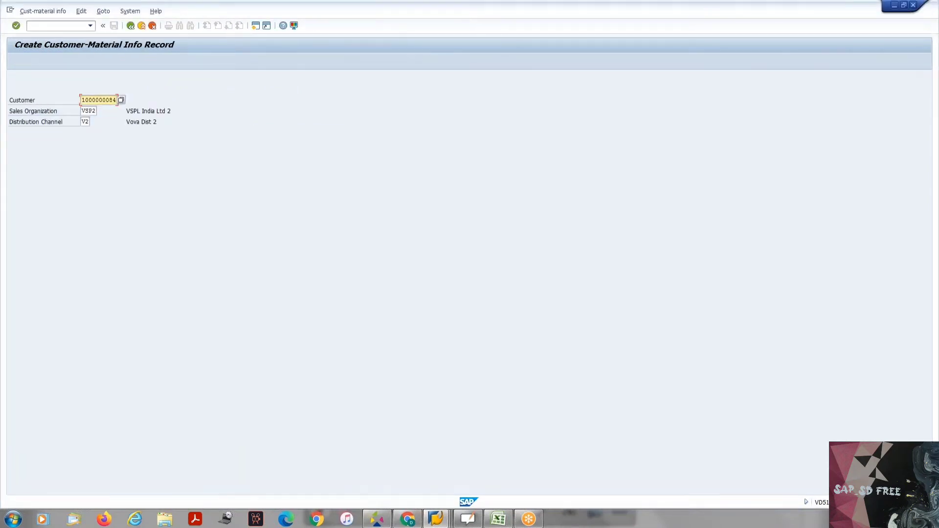
key(Return)
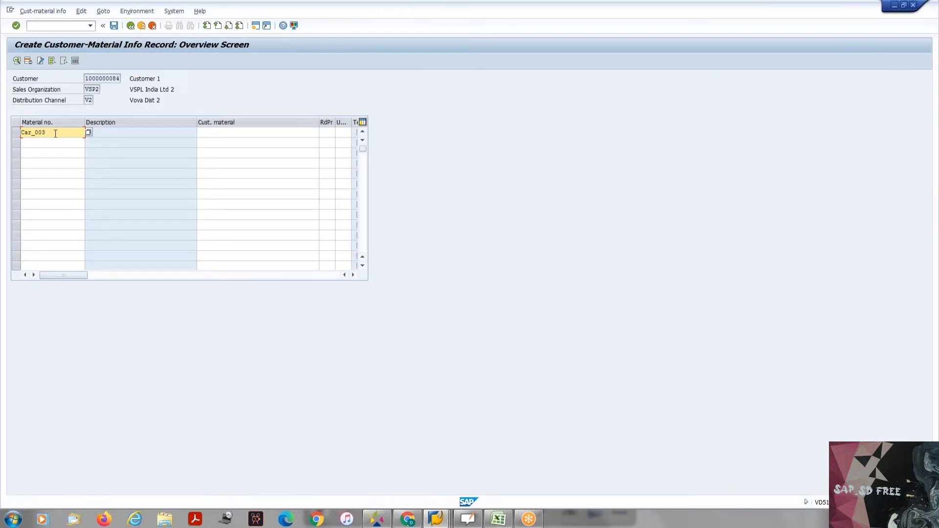
- Enter material Car_003 in the first row, copy it, and start its customer material with "Tes"
drag(55, 134, 19, 133)
key(ctrl+c)
click(224, 133)
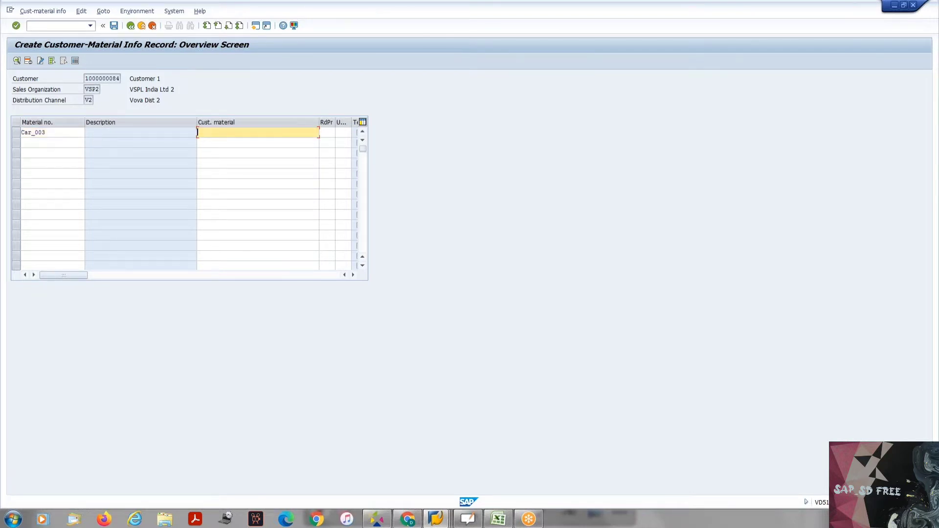
text(Tes)
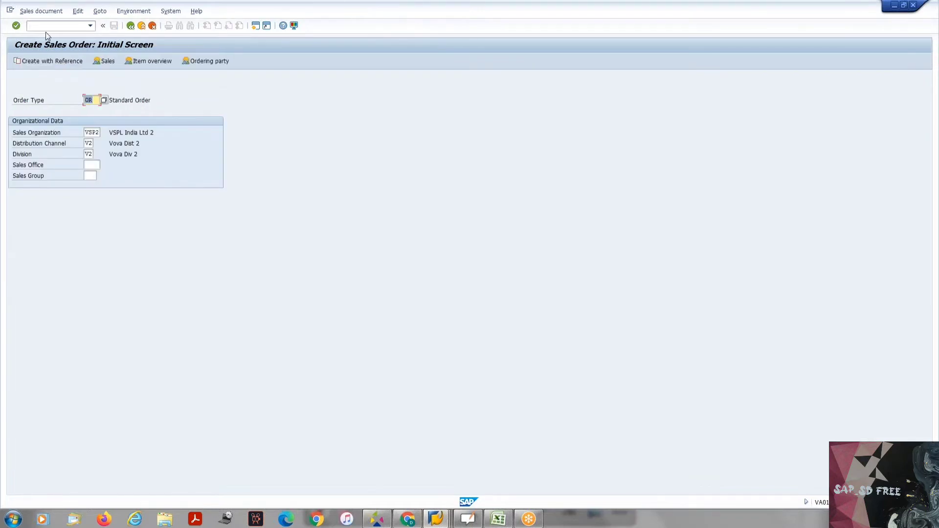
- In the other SAP session, start MM01 and open the view selection for material Car_003
click(46, 30)
text(/nmm01)
key(Return)
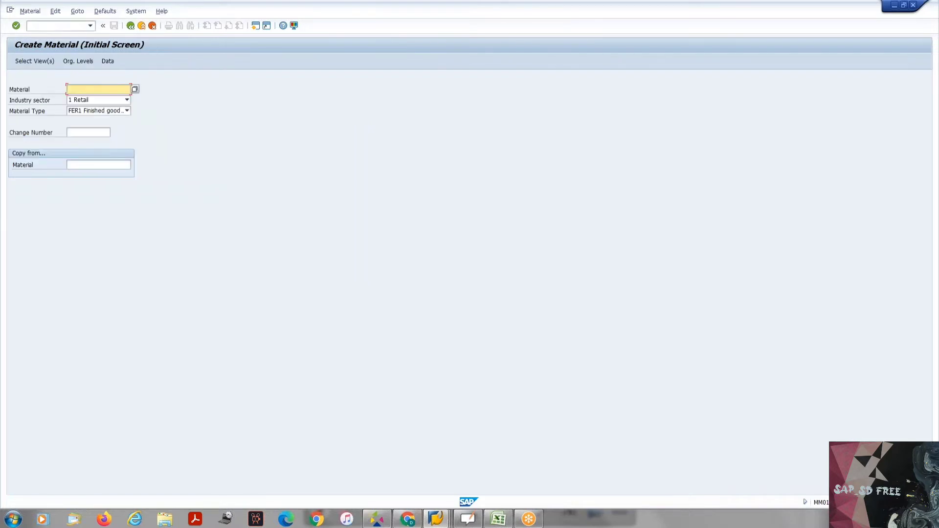
key(Down)
key(Down)
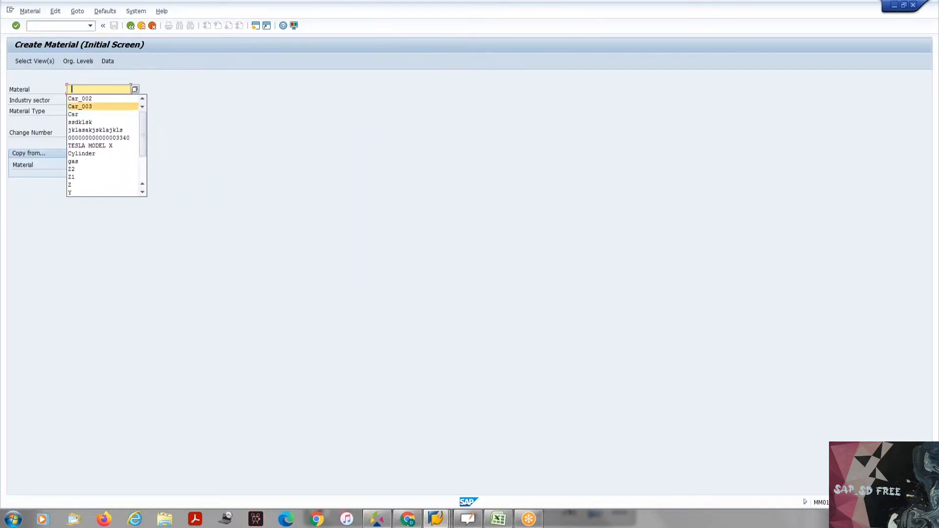
key(Return)
key(Return)
key(Return)
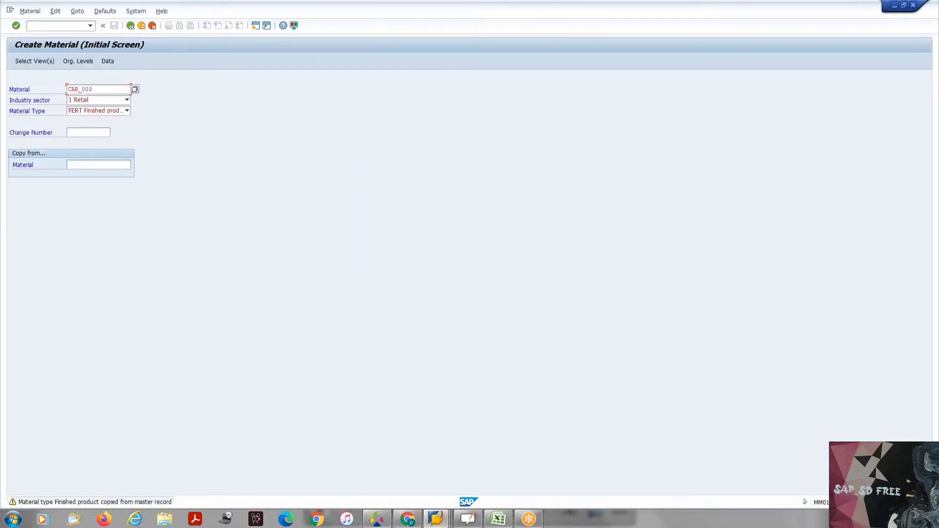
- Select the Sales Org. Data 1, Sales Org. Data 2, Sales: General/Plant Data and Purchasing views
click(148, 157)
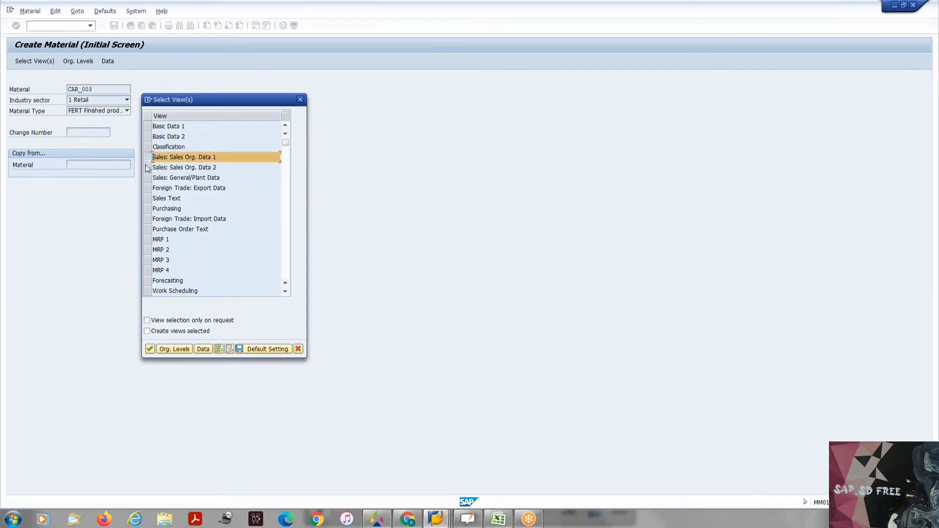
click(146, 167)
click(147, 178)
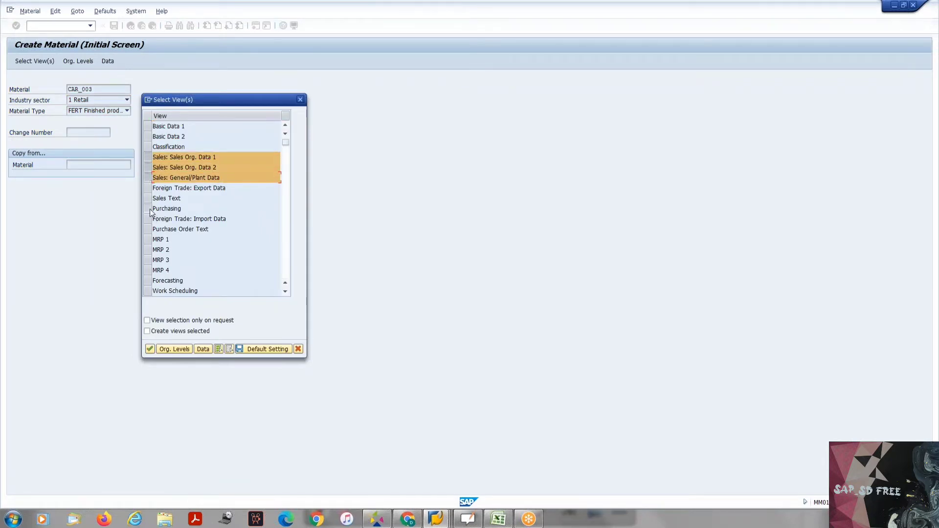
click(147, 209)
click(148, 239)
click(148, 249)
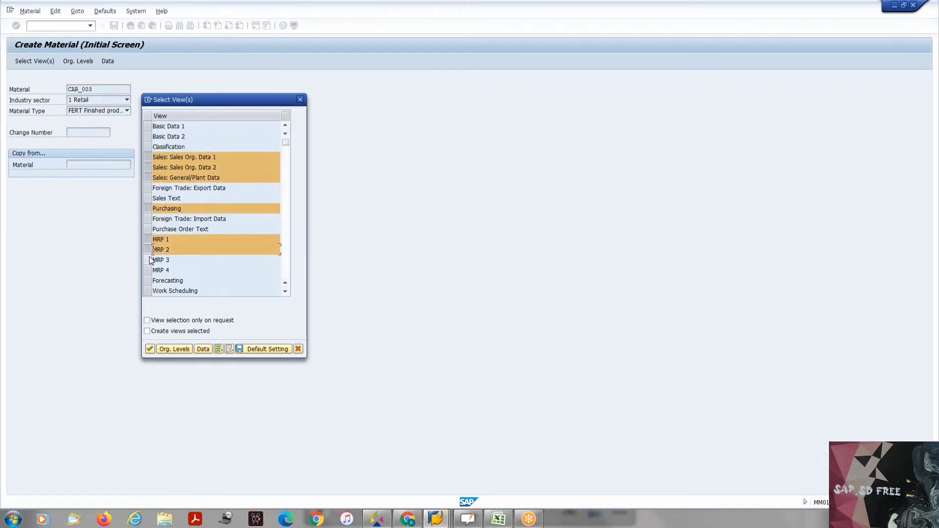
click(149, 260)
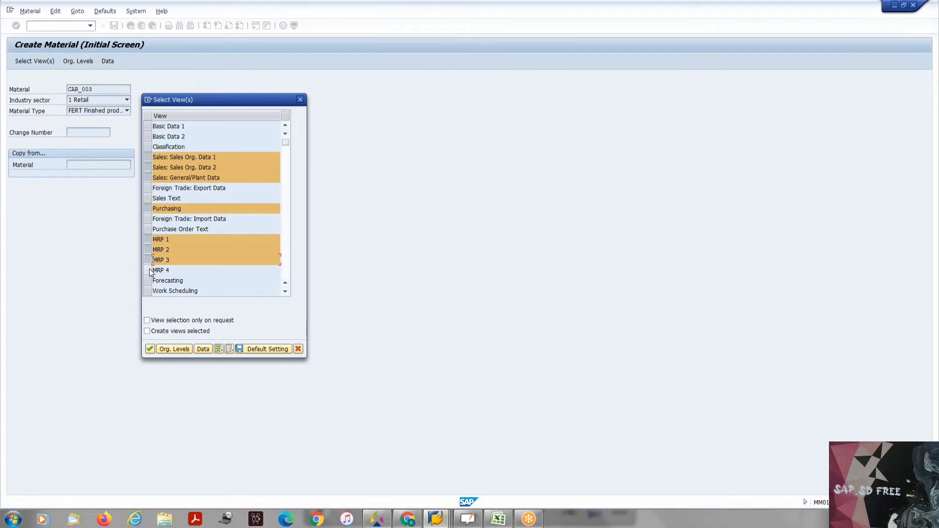
click(149, 270)
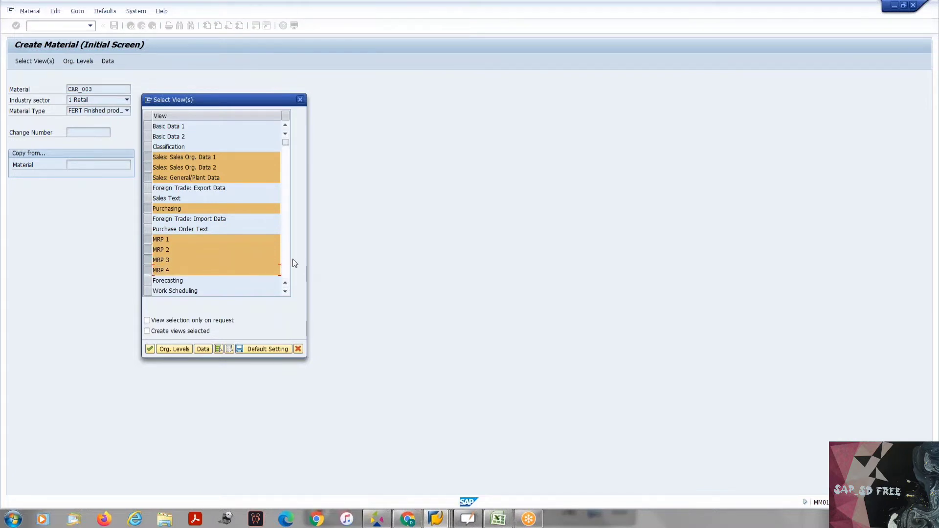
click(147, 239)
click(147, 249)
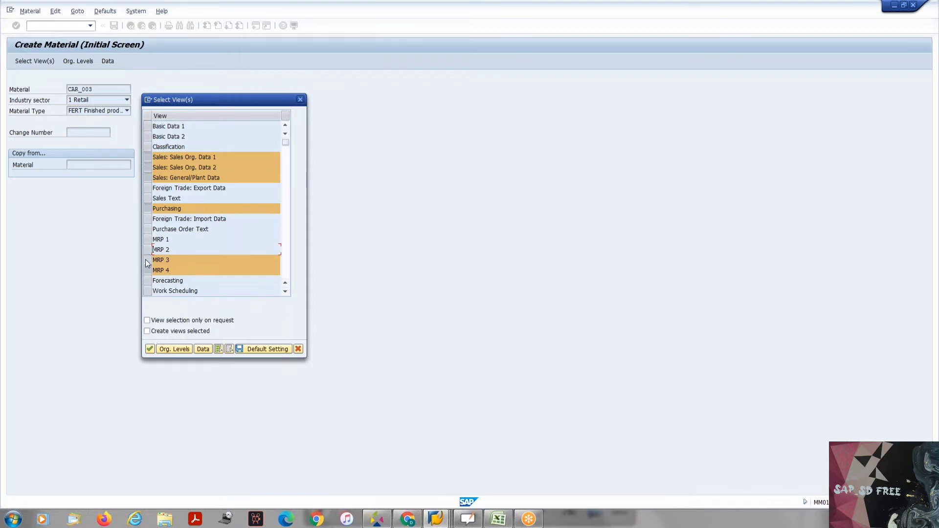
click(148, 259)
click(148, 270)
- Add the General Plant Data / Storage 1 and Accounting 1 views and confirm the view selection
click(285, 250)
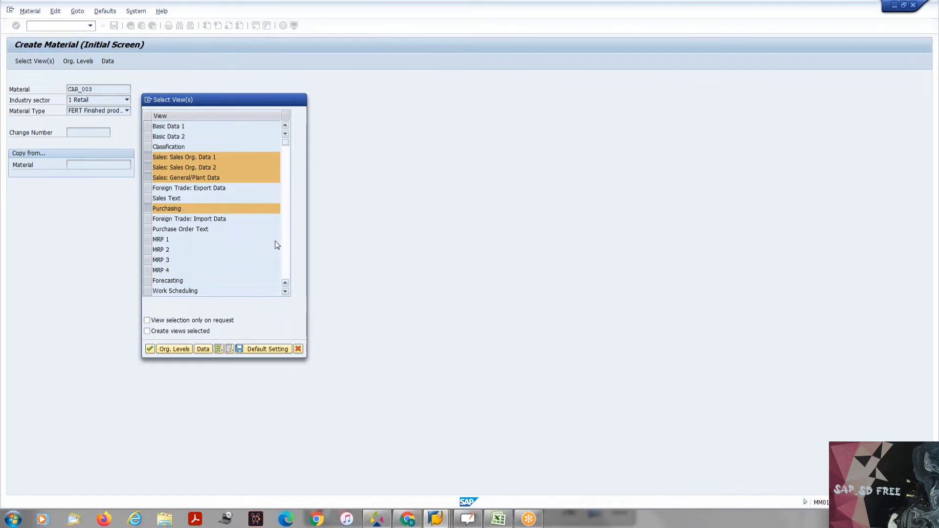
click(148, 137)
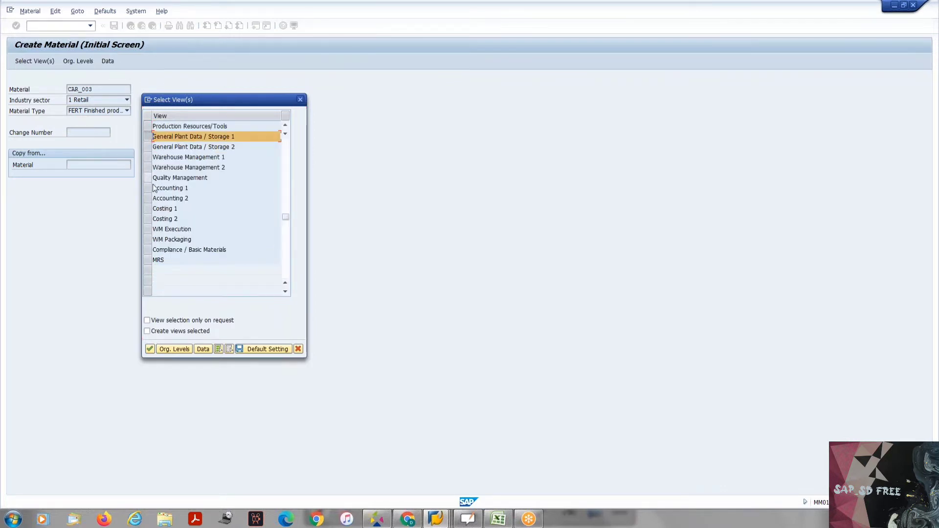
click(149, 188)
key(Return)
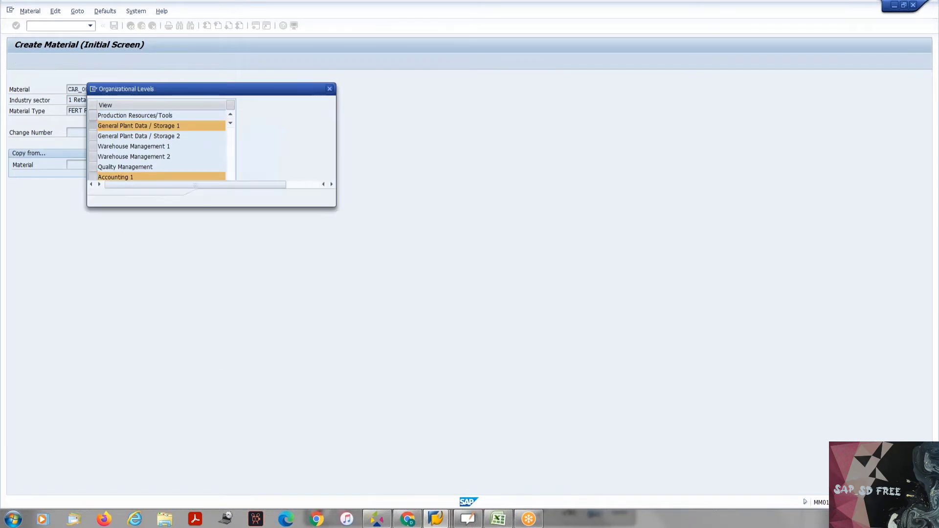
- Set the plant to BAJ1 and the storage location to 0002 for the material's organizational levels
key(Down)
key(Return)
key(Tab)
key(Down)
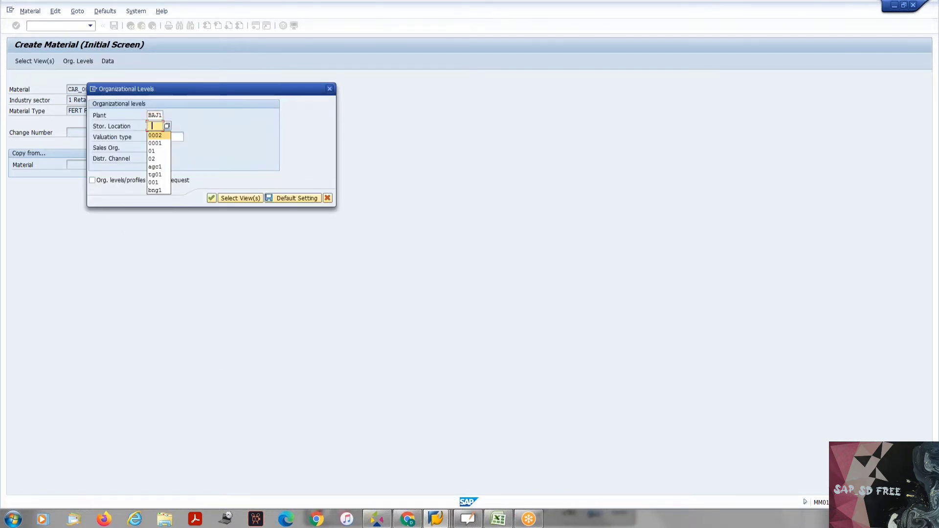
key(Return)
- Set the sales organization to VSP2 and distribution channel to V2, and confirm the organizational levels
key(Tab)
key(Tab)
key(Down)
key(Return)
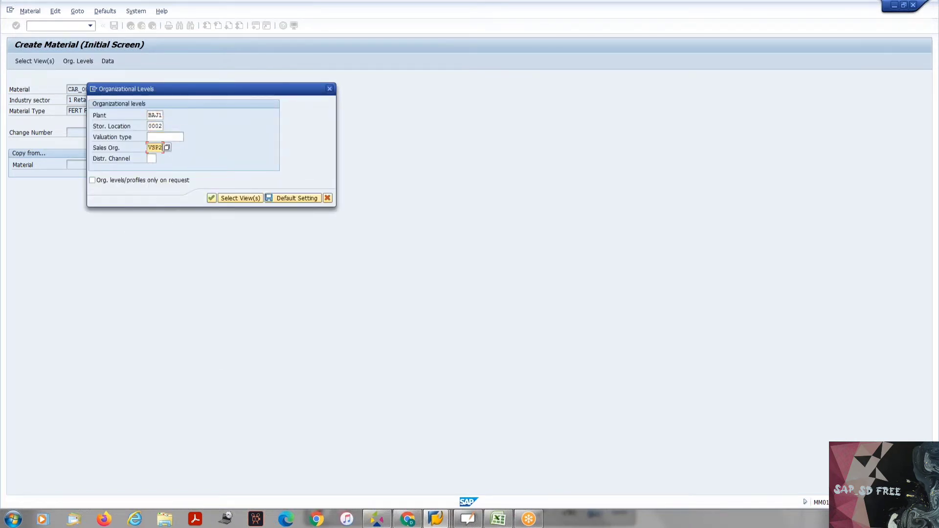
key(Tab)
key(Down)
key(Return)
key(Return)
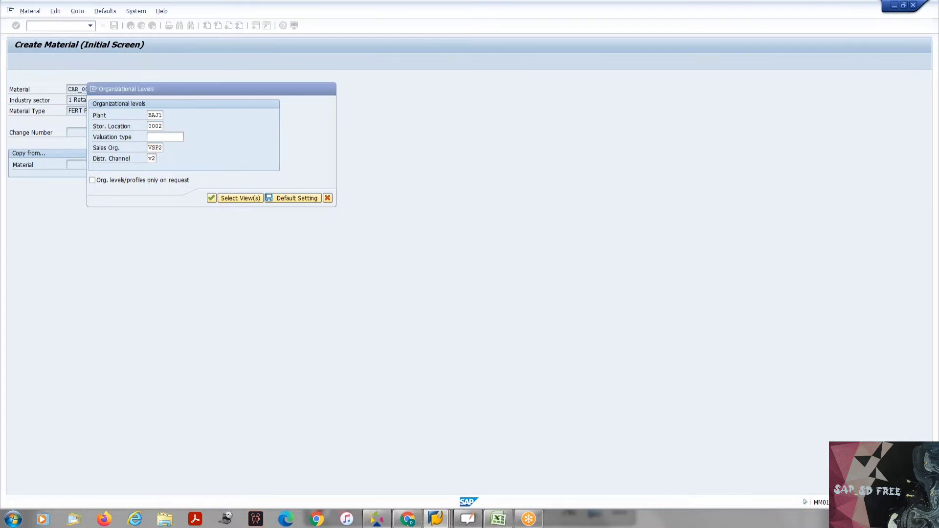
key(Return)
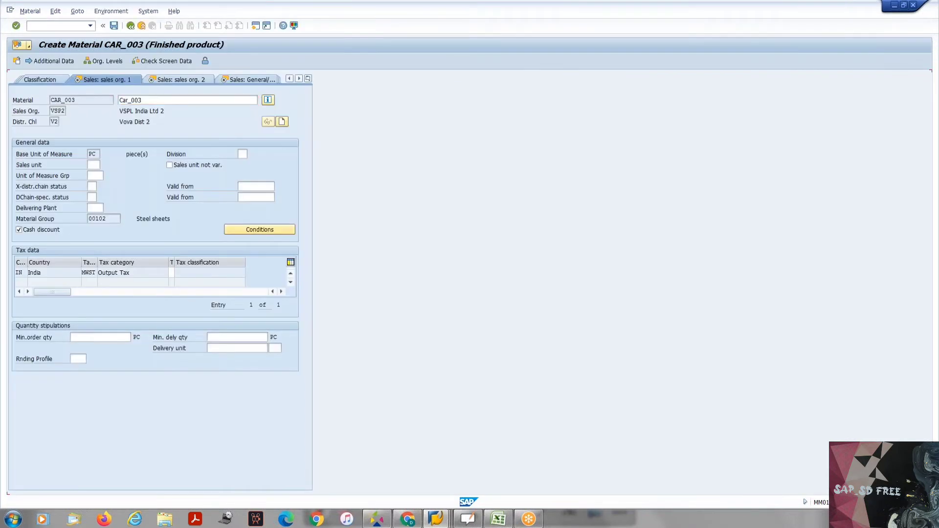
- Set the output tax classification to 1 and continue past the second sales organization view to Sales: General/Plant
text(1)
key(Return)
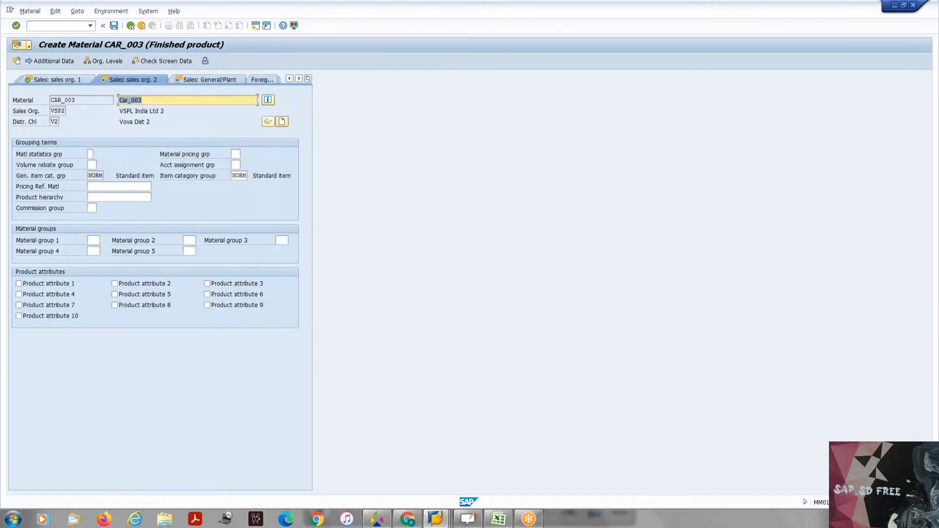
key(Return)
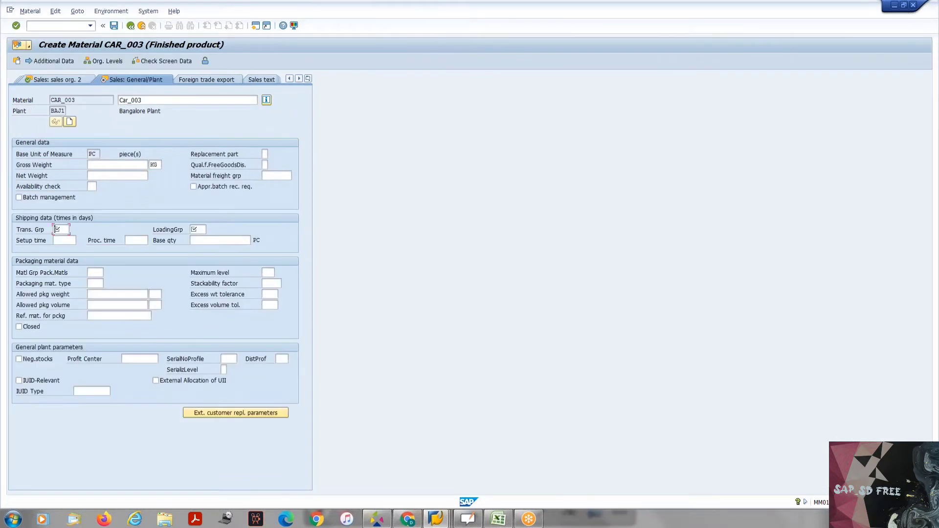
- Set the transportation group to 0001, fill the loading group with a suggested value, and continue to the Accounting 1 view
key(Return)
text(0001)
key(Down)
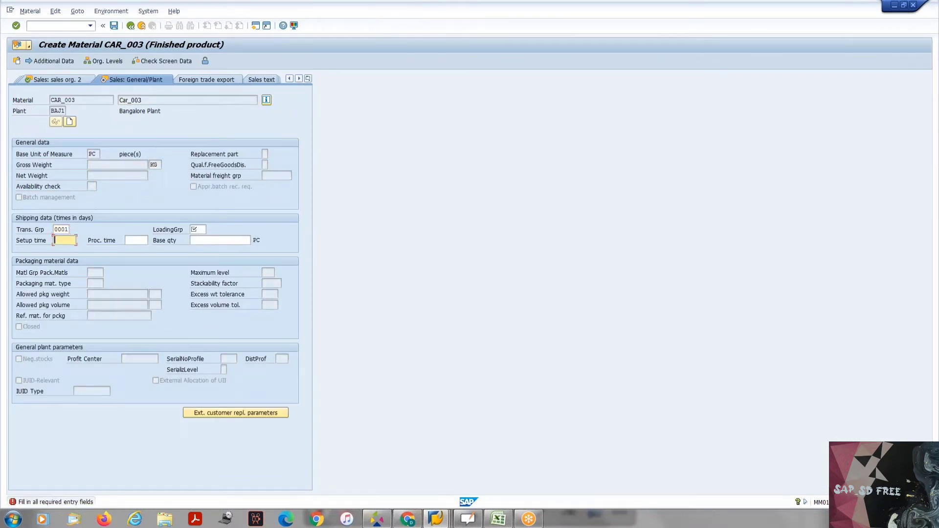
key(Up)
key(Tab)
key(Return)
key(Down)
key(Return)
key(Return)
key(Return)
key(Return)
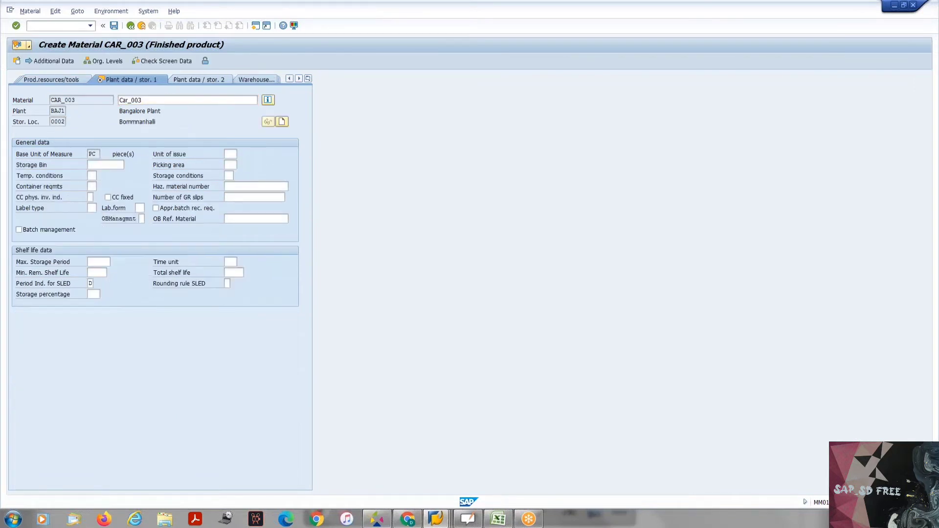
key(Return)
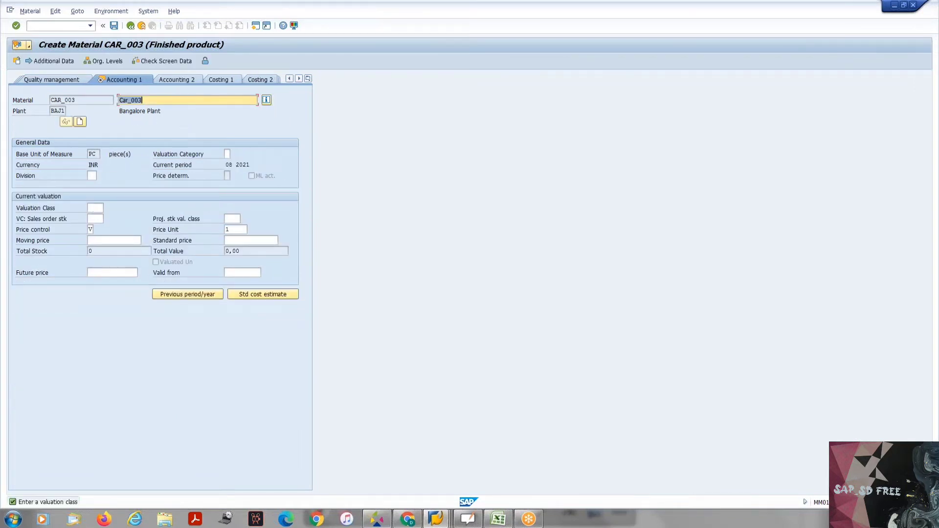
- Set the valuation class to 7920 in the Accounting 1 view
key(Down)
key(Down)
key(Down)
key(Up)
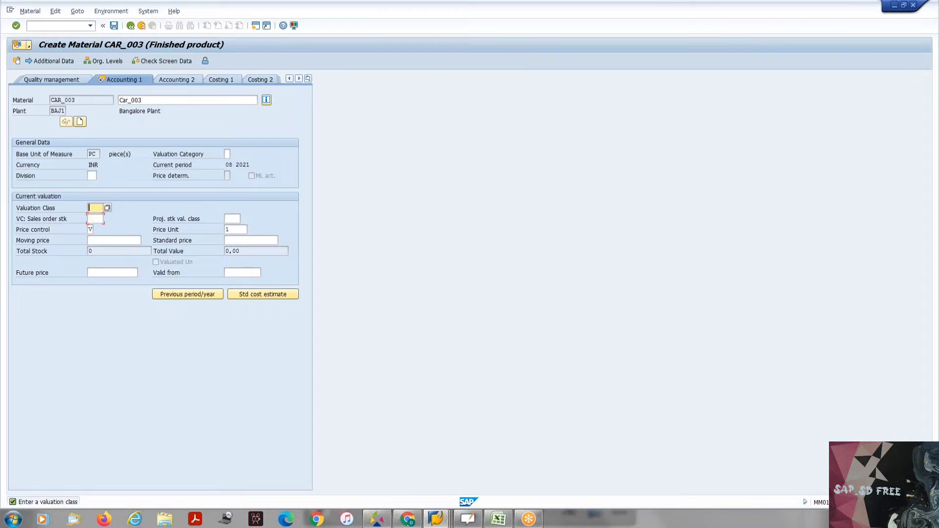
key(BackSpace)
key(Down)
key(Down)
key(Return)
- Set the moving price to 1 and save the material
key(Down)
key(Down)
key(Down)
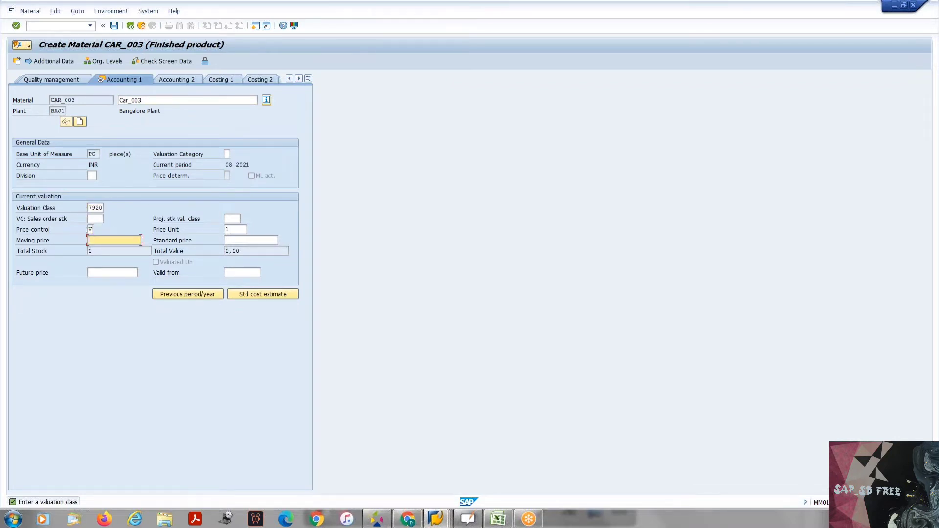
text(1)
key(Return)
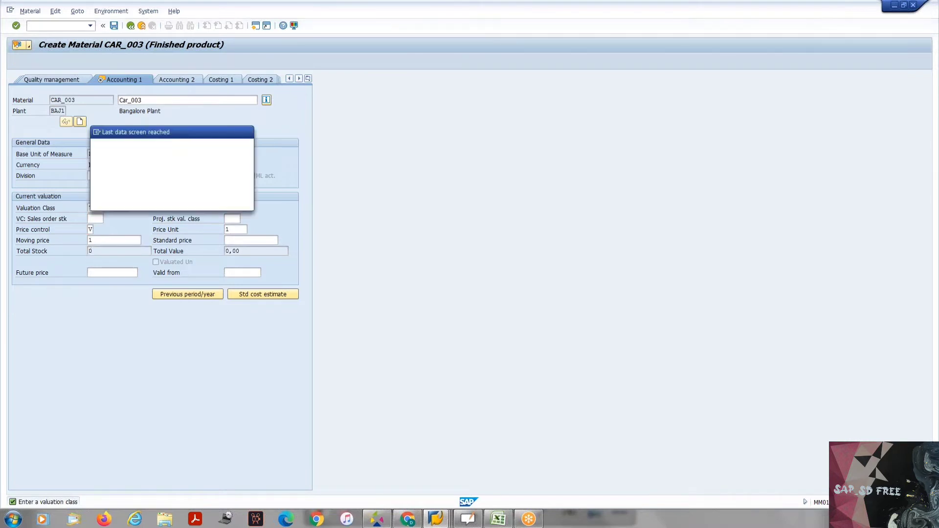
key(Return)
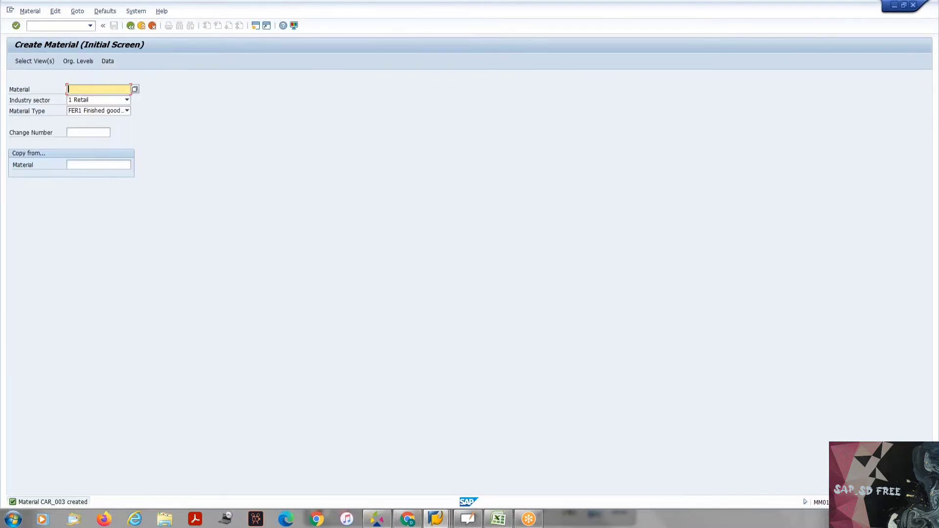
- Choose material CAR_003 as the material to extend and accept its material type to reach the view selection
key(Down)
key(Down)
key(Return)
key(Return)
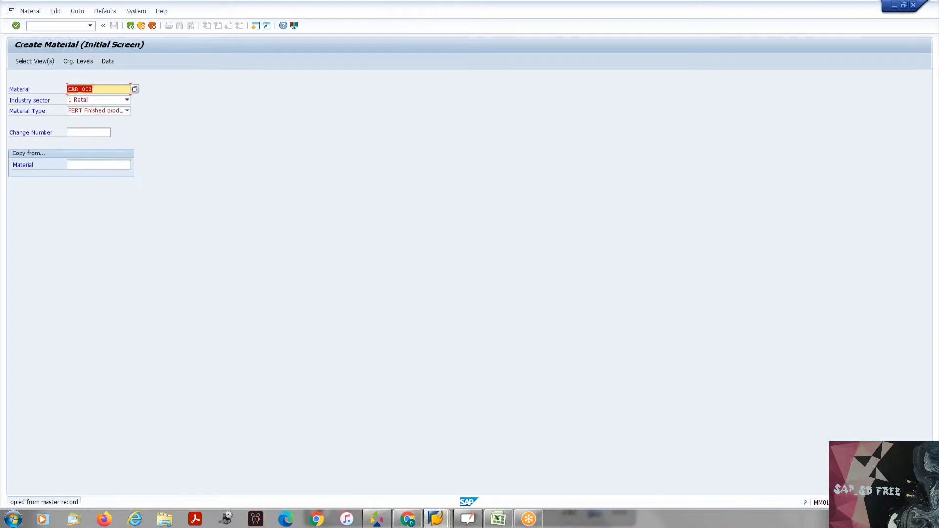
key(Return)
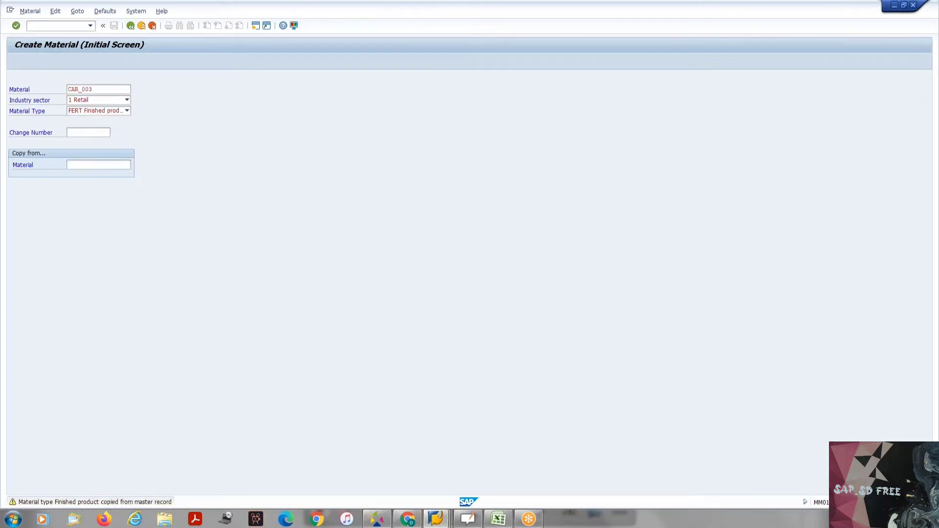
- Select the MRP 1, MRP 2, MRP 3 and MRP 4 views for material CAR_003
click(146, 239)
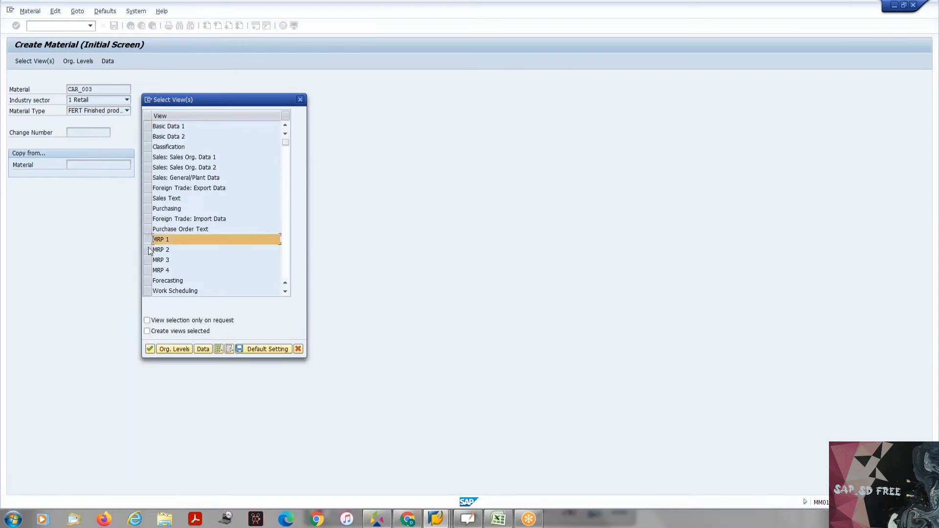
click(147, 249)
click(147, 259)
click(147, 263)
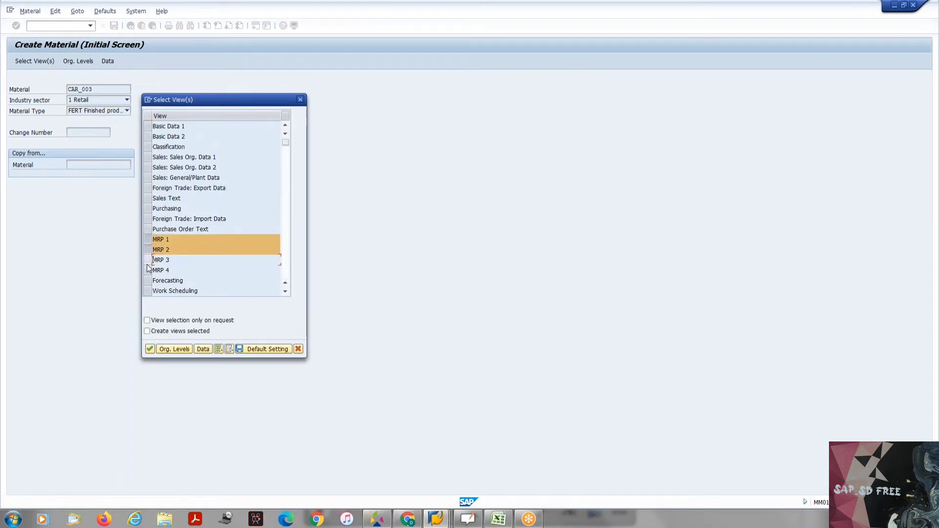
click(147, 264)
click(146, 269)
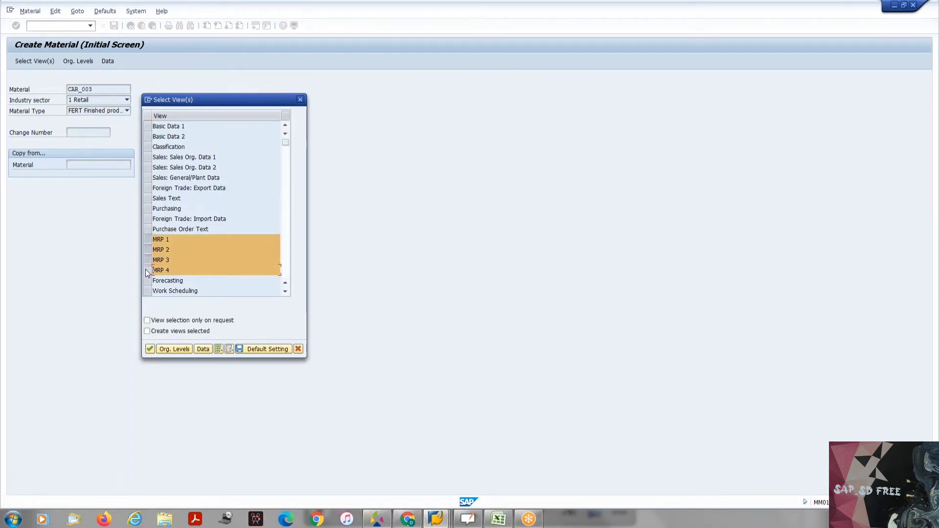
- Set the organizational levels to plant BAJ1 and storage location 0002, and open the MRP 1 view
key(Return)
text(BAJ1)
key(Tab)
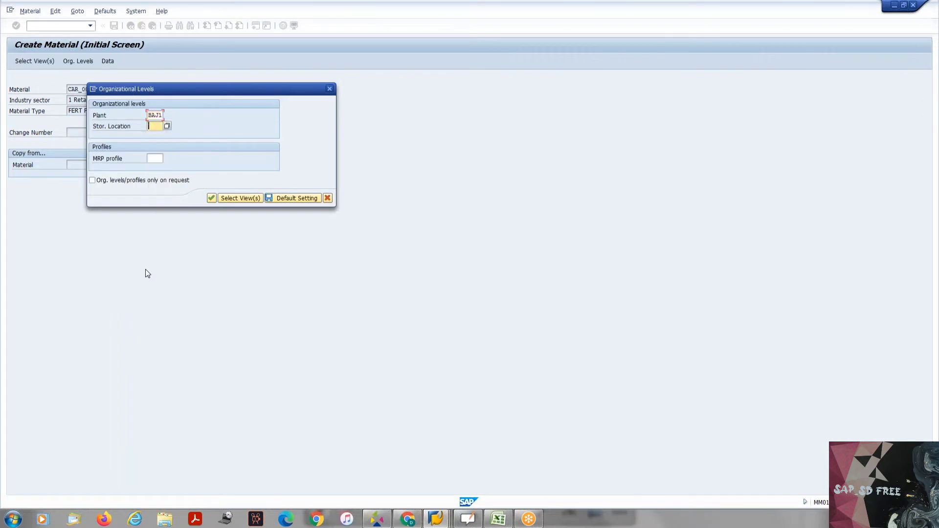
key(Down)
key(Return)
key(Return)
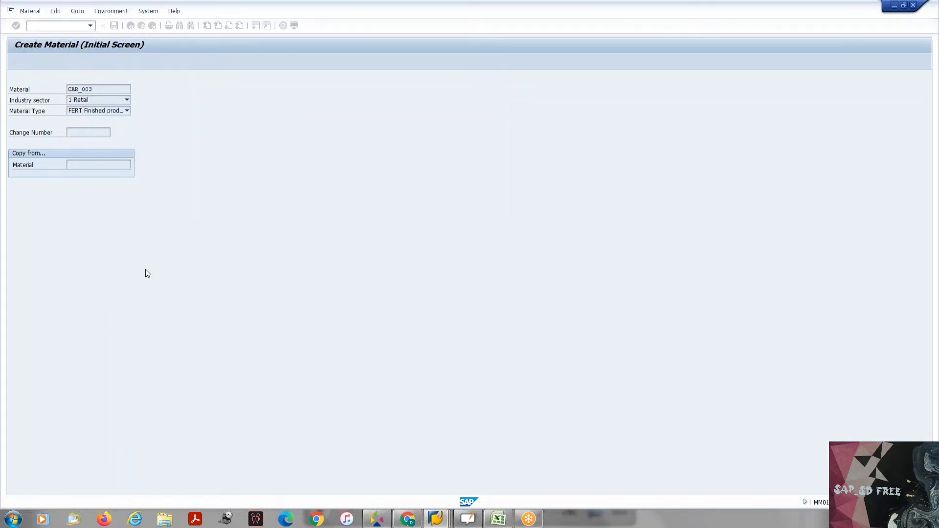
- In the MRP 1 view, set MRP type pd, MRP controller 000 and lot size MB, and continue to MRP 2
text(pd)
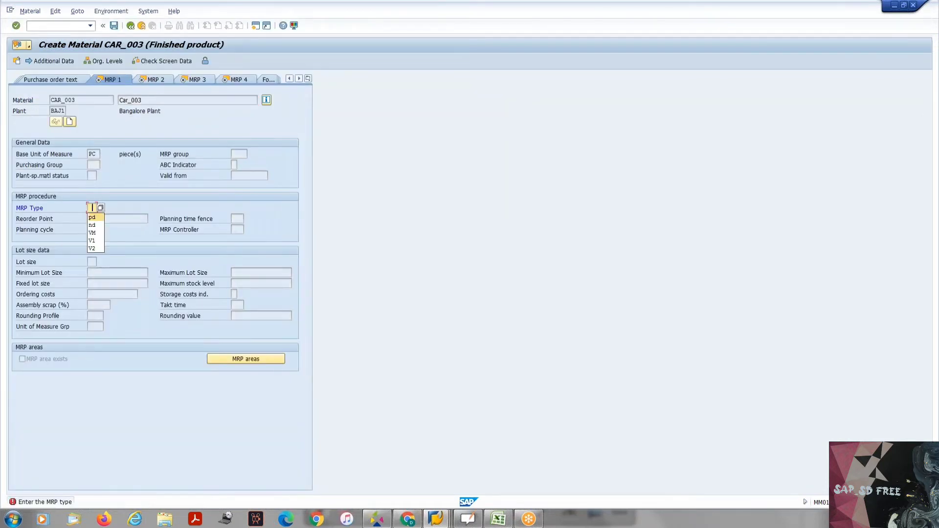
key(Return)
text(000)
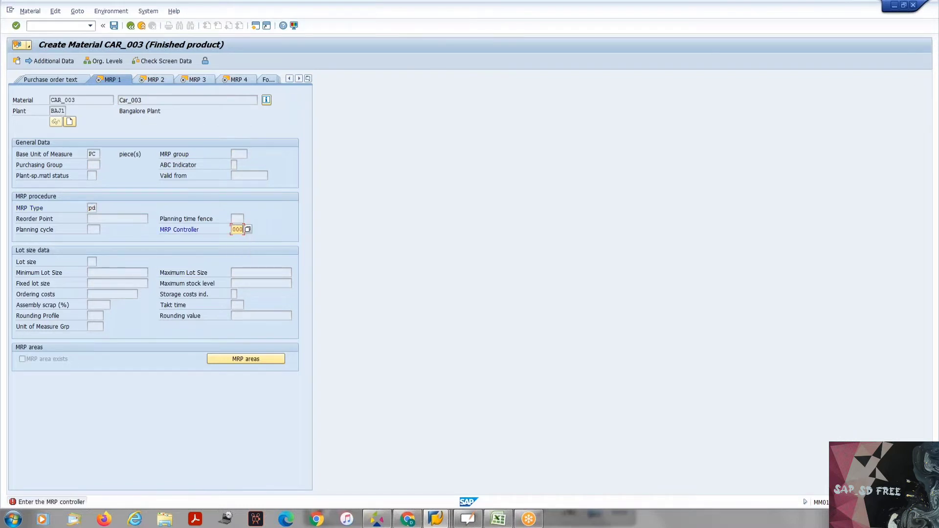
key(Return)
key(Down)
key(Return)
key(Return)
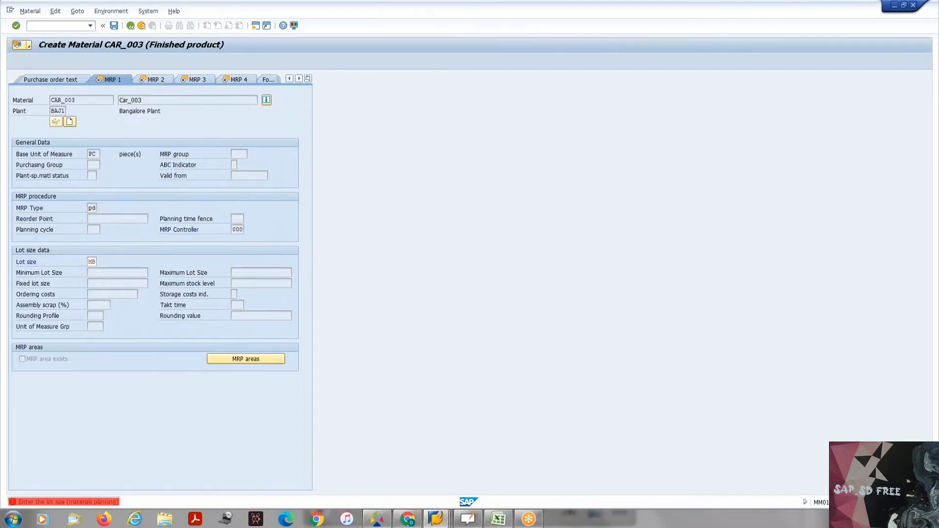
key(Return)
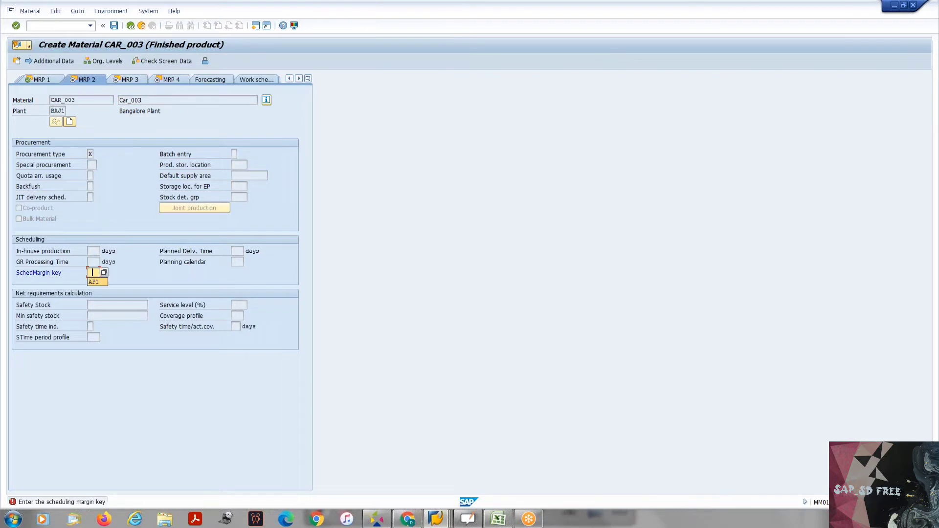
- Set the scheduling margin key to AP1 in the MRP 2 view and continue to MRP 3
text(AP1)
key(Return)
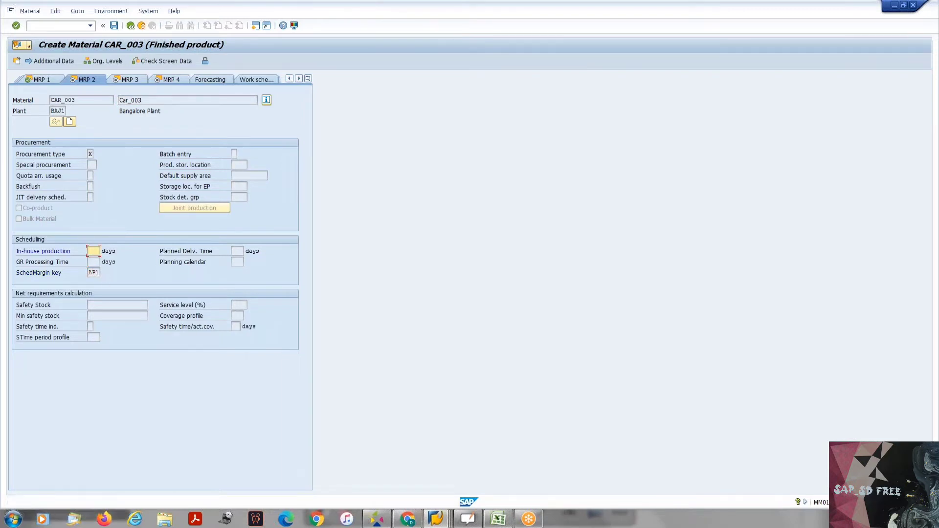
key(Return)
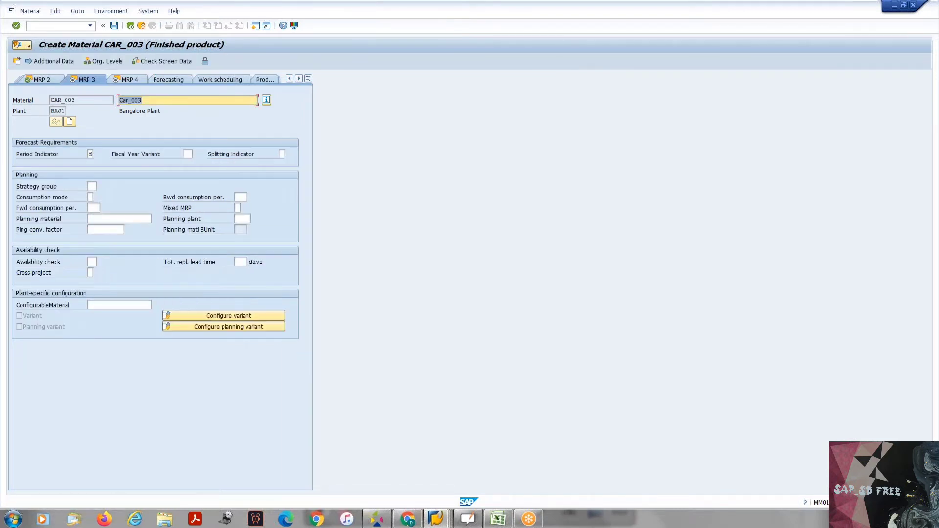
- Continue through the MRP 3 and MRP 4 views, save the material, and leave material creation
click(240, 261)
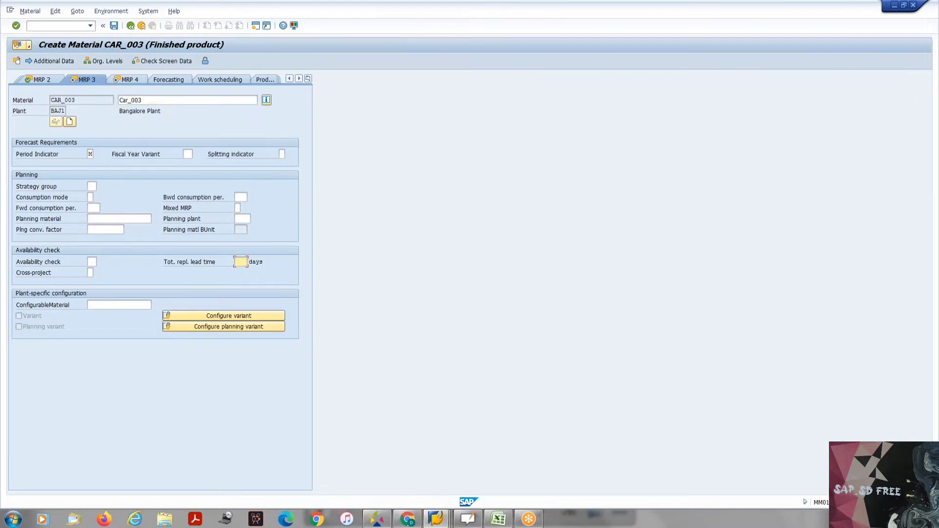
key(Return)
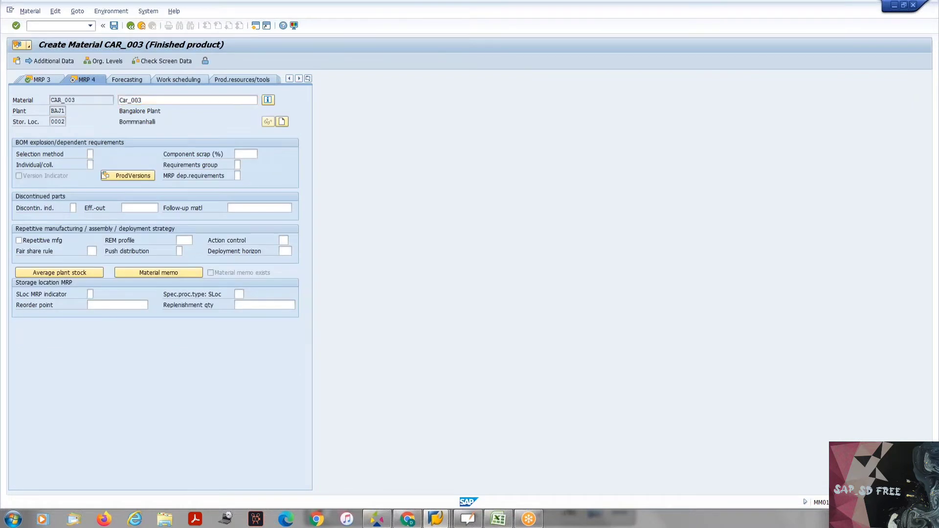
key(Return)
key(Return)
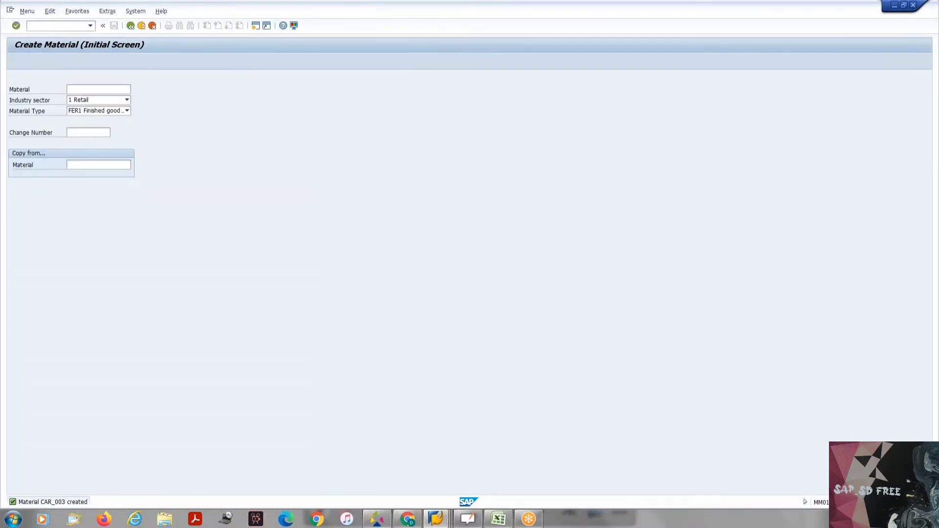
key(F3)
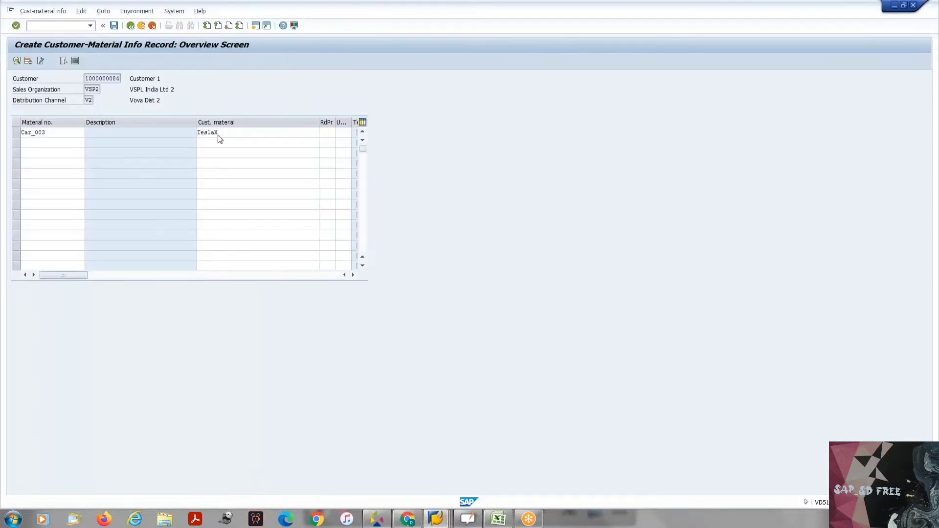
- Try to confirm the Car_003 entry with customer material TeslaX in the info record, and leave the transaction
click(218, 133)
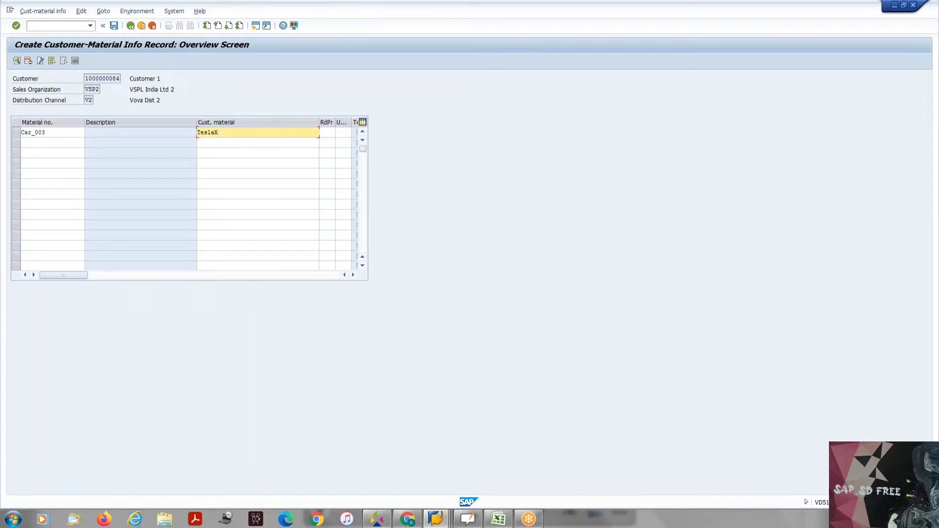
key(Return)
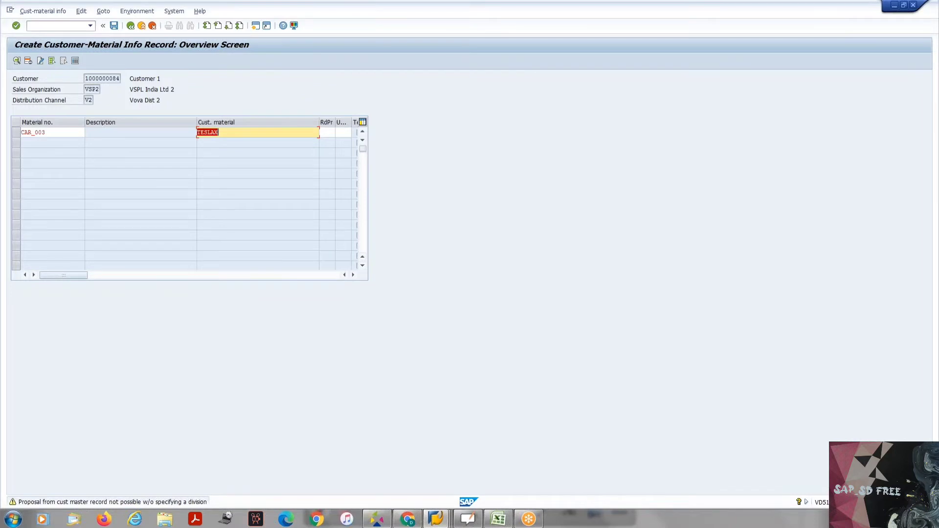
key(Return)
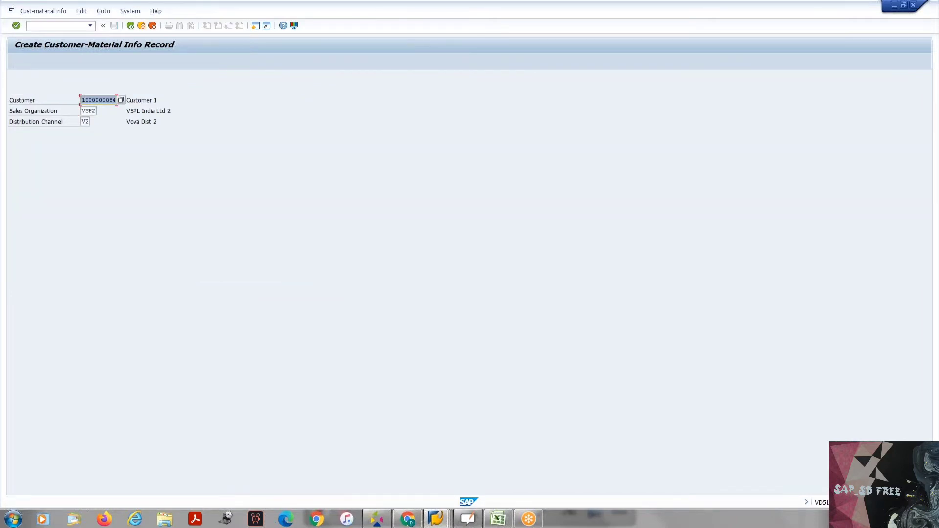
key(F3)
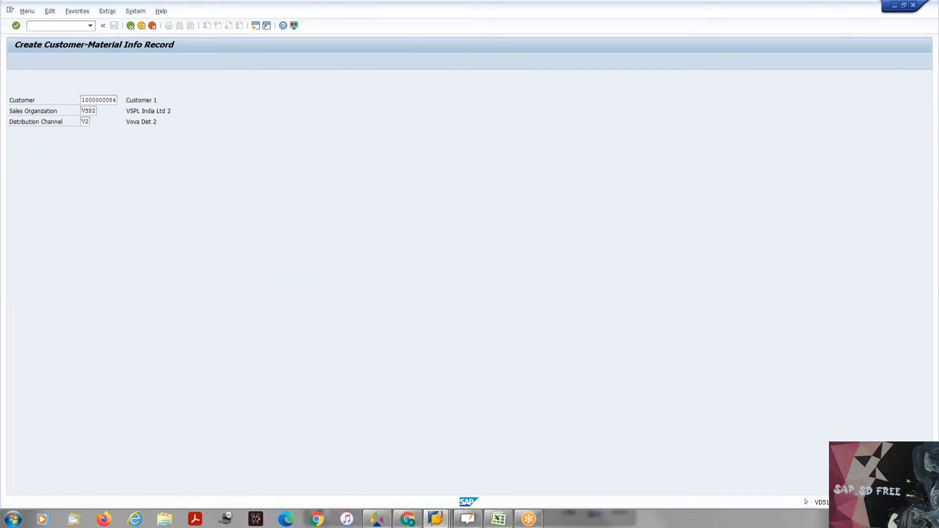
- Start transaction MM02 and open the Basic Data 1 view of material CAR_003
click(53, 26)
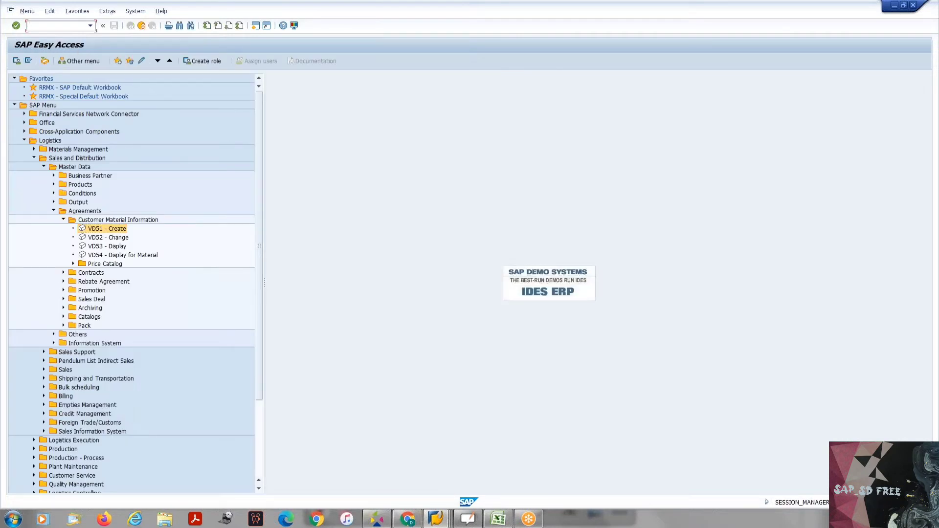
text(/mn)
key(BackSpace)
key(BackSpace)
text(nmm02)
key(Return)
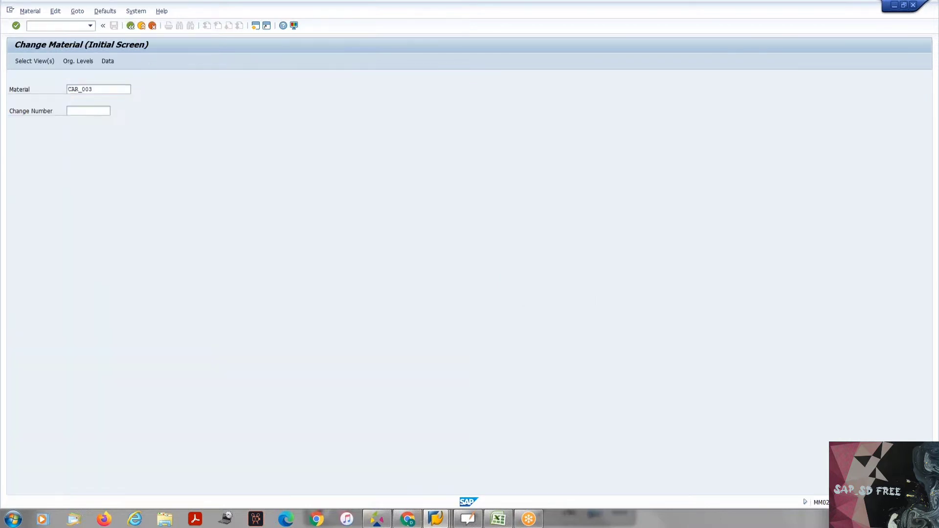
key(Return)
click(147, 128)
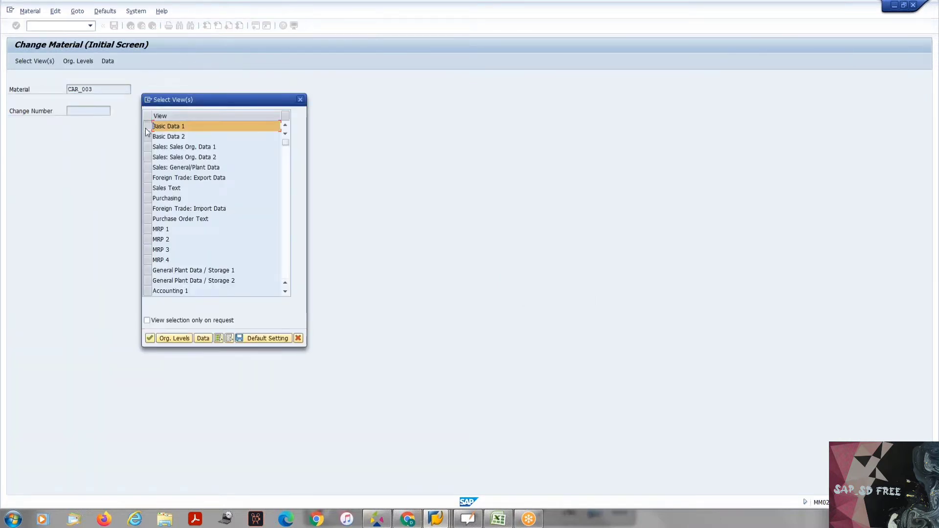
key(Return)
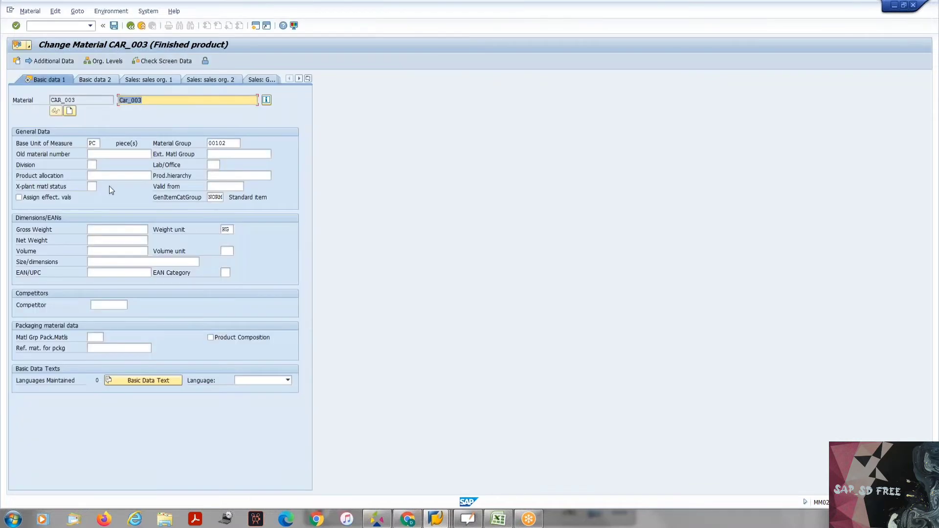
- Set the division of material CAR_003 to V2 and save the change
click(92, 164)
key(Return)
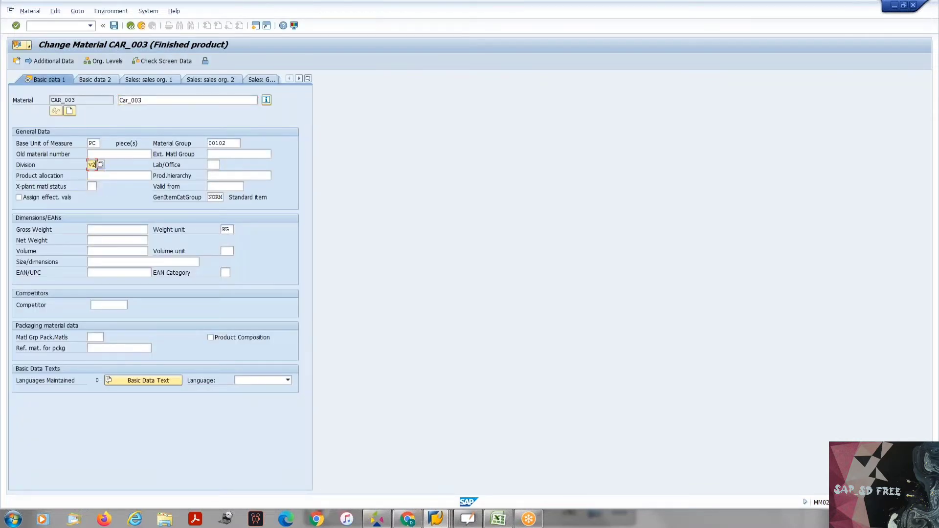
key(Return)
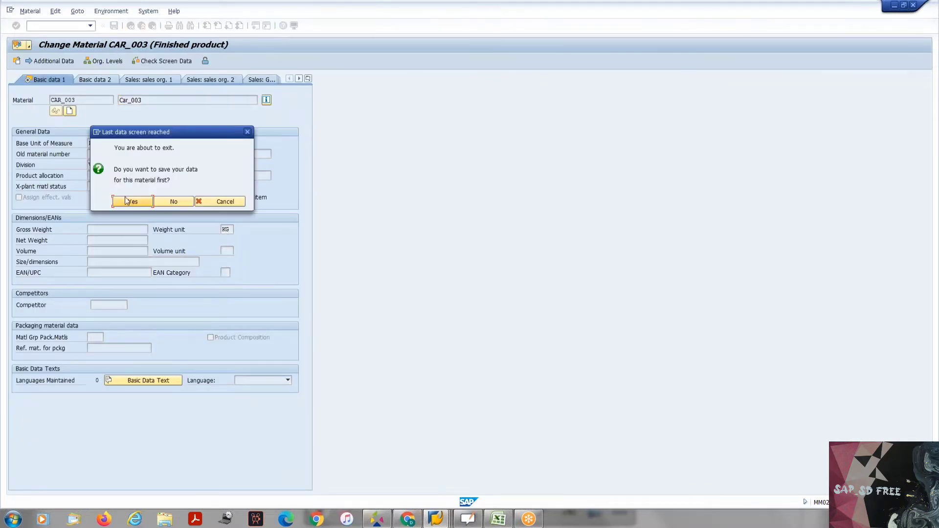
click(129, 202)
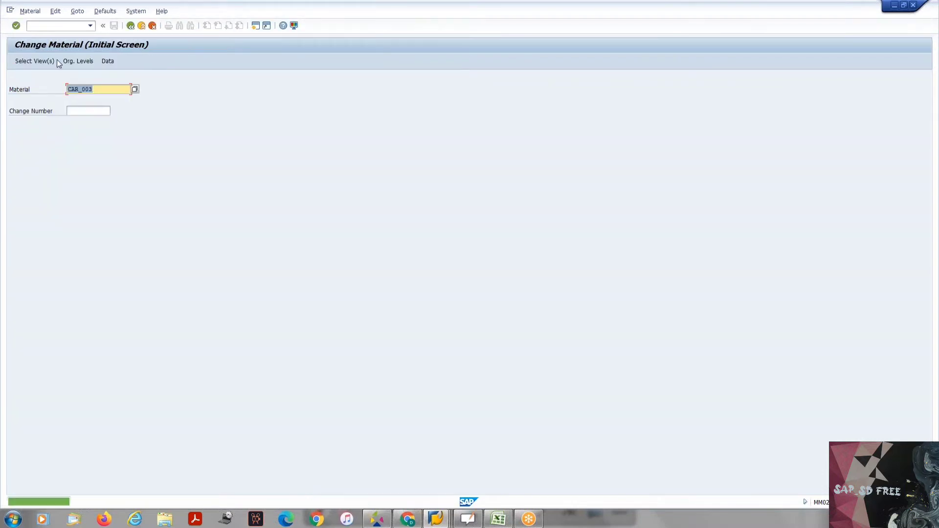
- Select the Sales Org. Data 1, Sales Org. Data 2 and Sales: General/Plant Data views for CAR_003
click(78, 62)
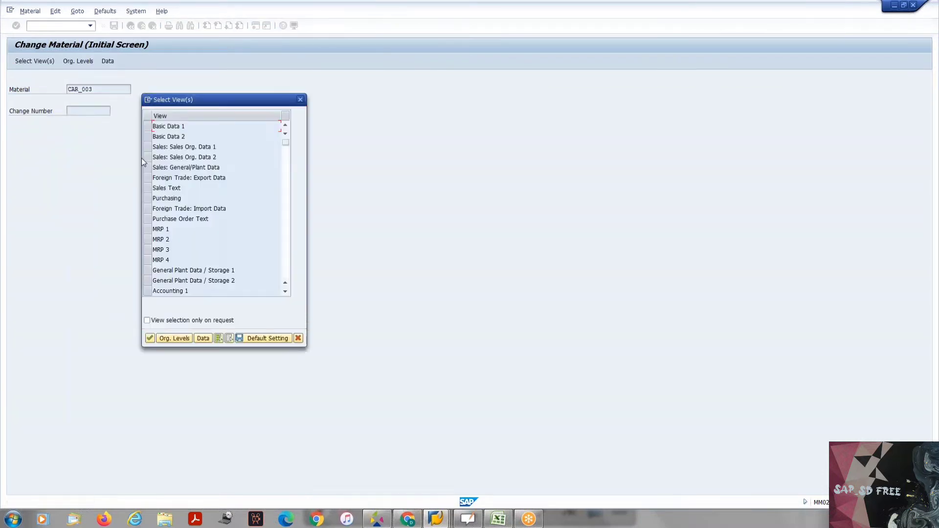
click(147, 146)
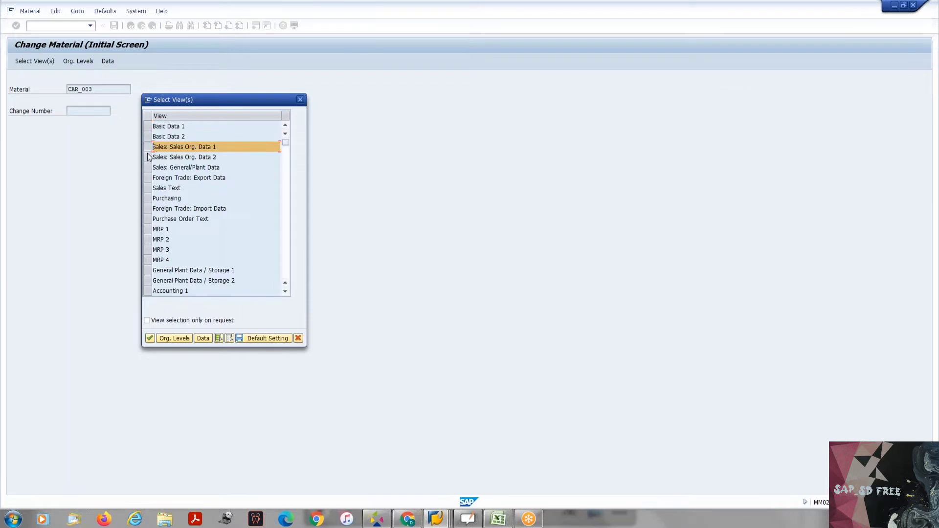
click(148, 157)
click(146, 168)
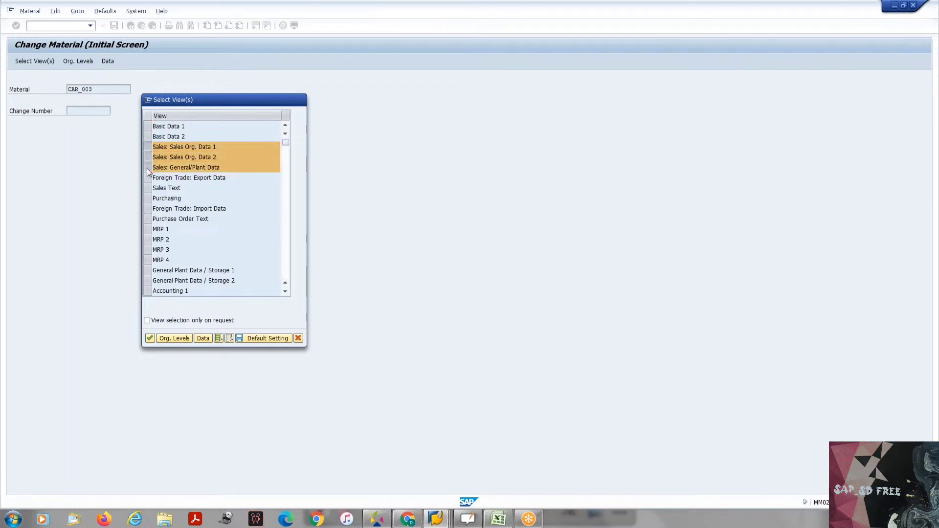
- Check the sales data for plant BAJ1, sales organization VSP2 and distribution channel V2, and leave without changes
key(Return)
text(BAJ1)
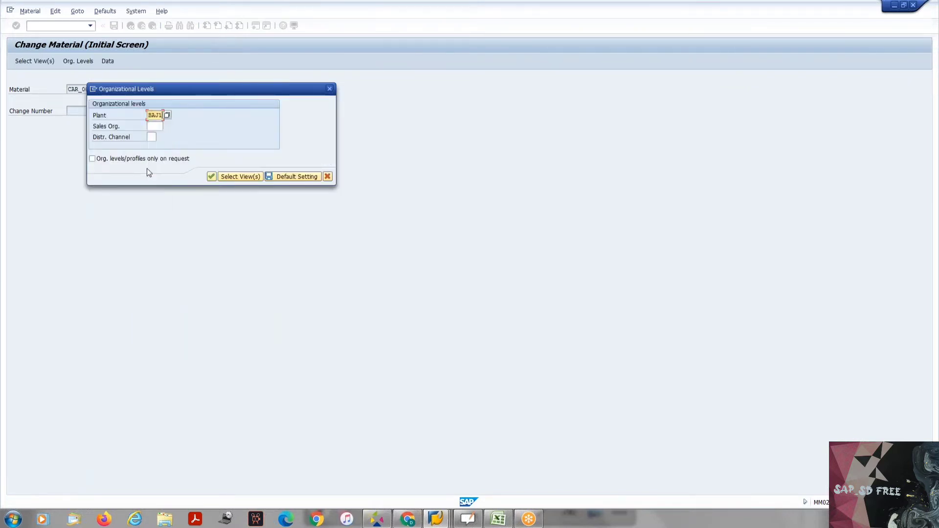
key(Tab)
text(VSP2)
key(Tab)
text(V2)
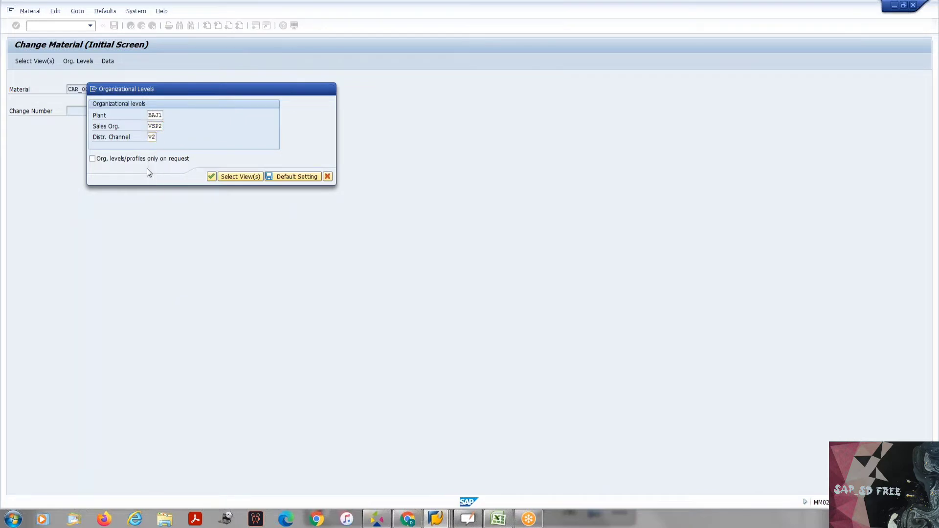
key(Return)
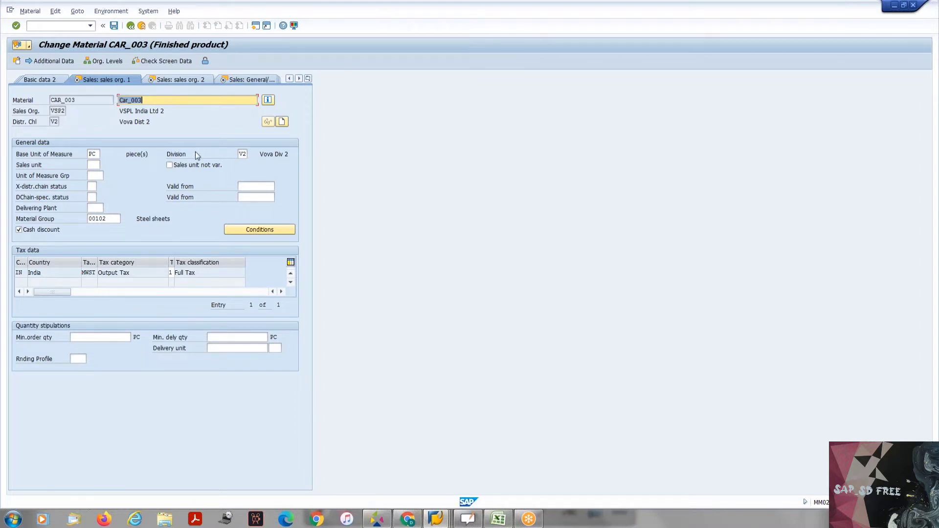
key(F3)
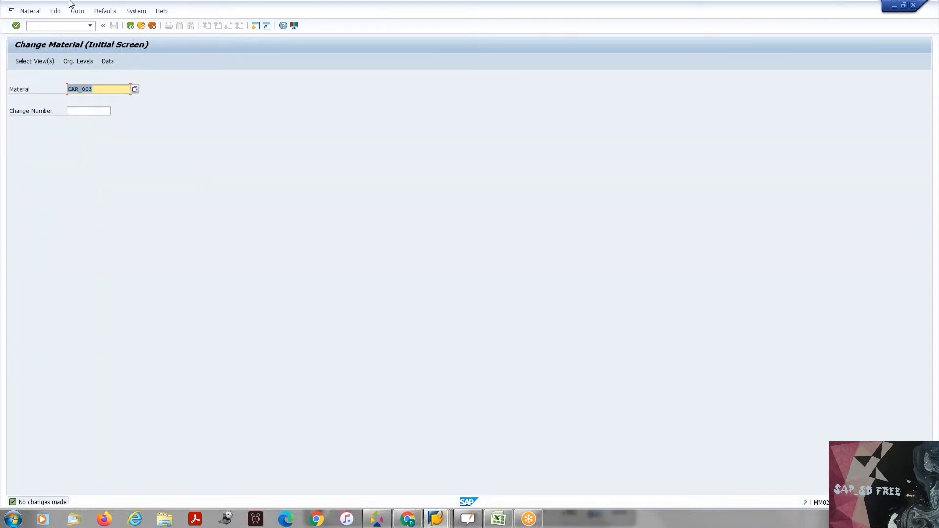
- Start transaction VD51 and open the customer-material info overview for the customer in sales organization VSP2, distribution channel V2
click(52, 25)
text(/)
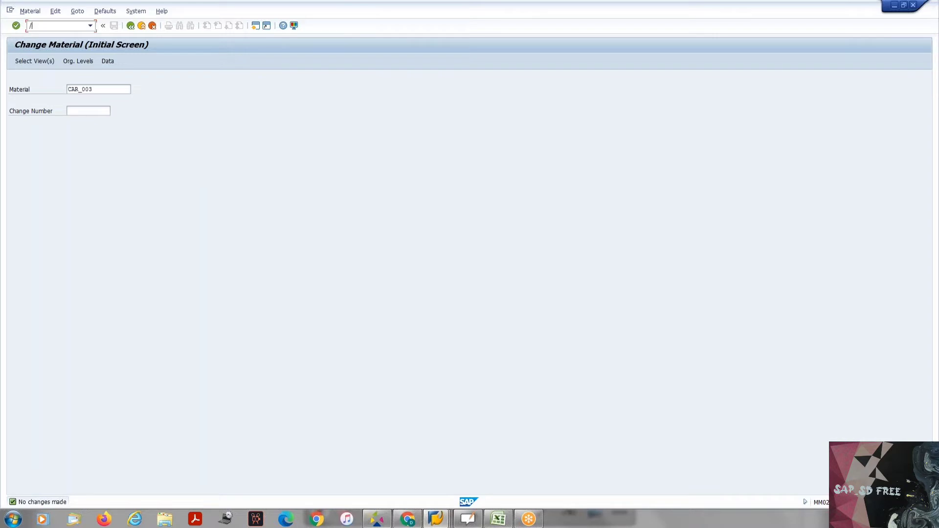
text(nvd51)
key(Return)
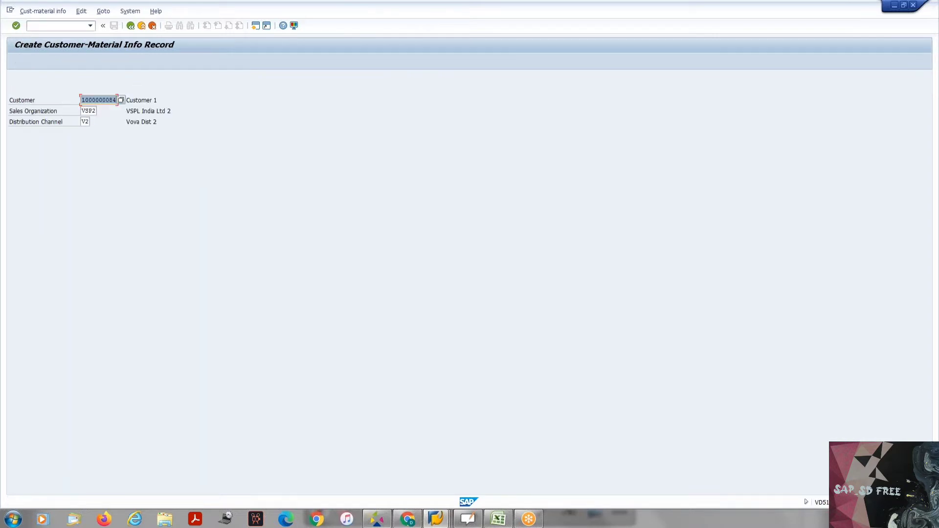
key(Return)
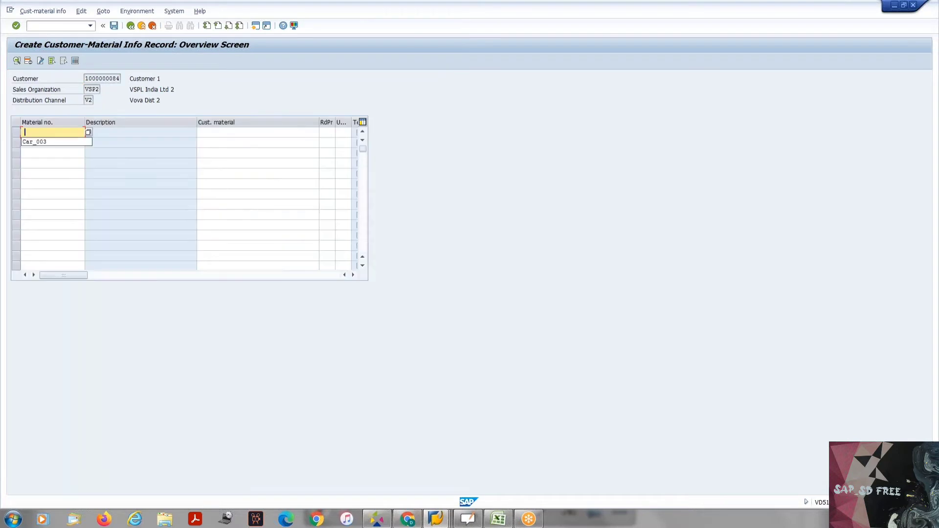
- Assign customer material TESLAX to material CAR_003 and open the item's details
key(Down)
key(Return)
key(Tab)
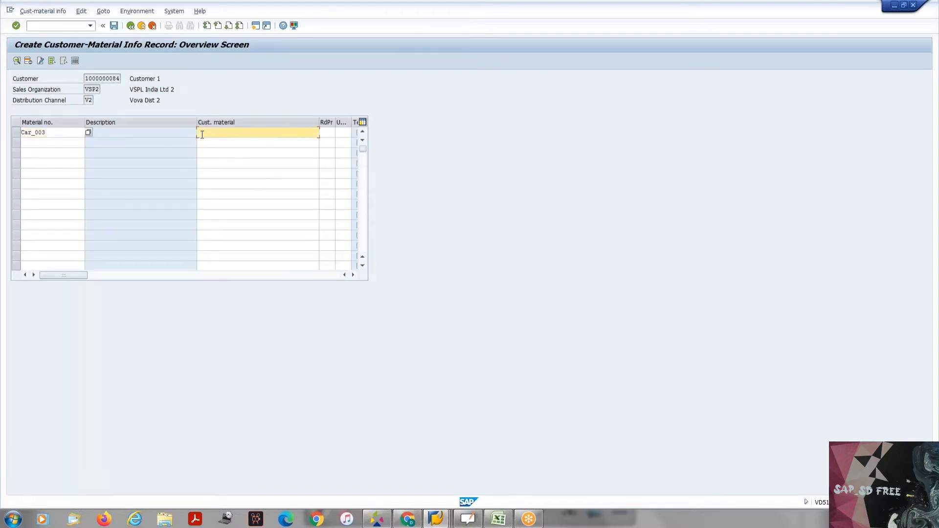
text(TeslaX)
key(Return)
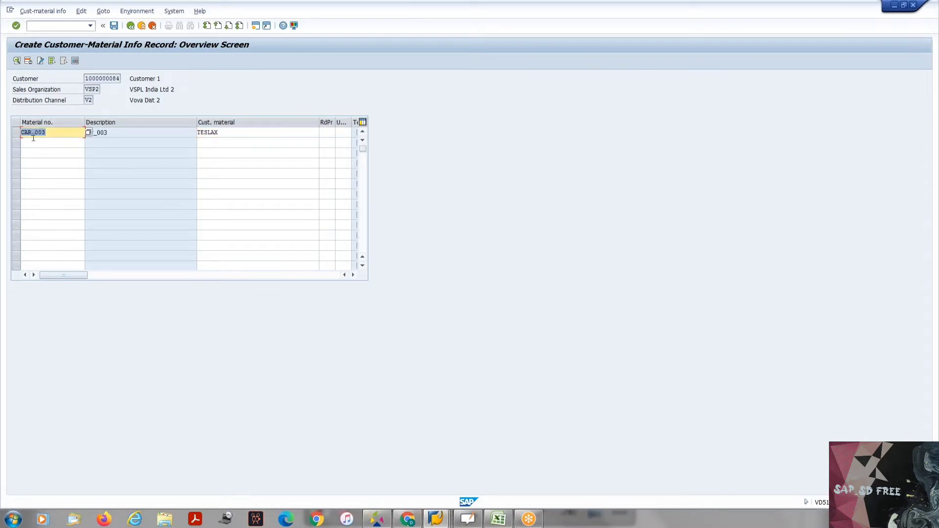
click(16, 132)
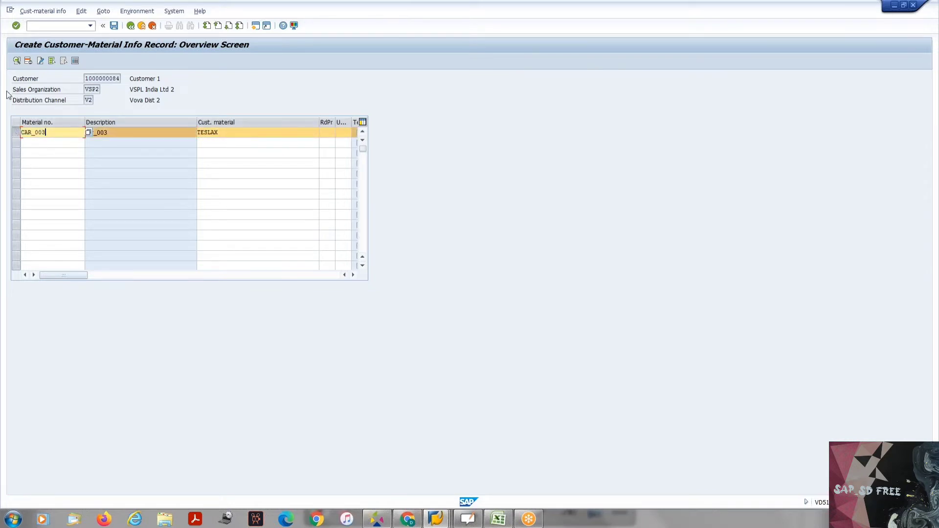
click(16, 60)
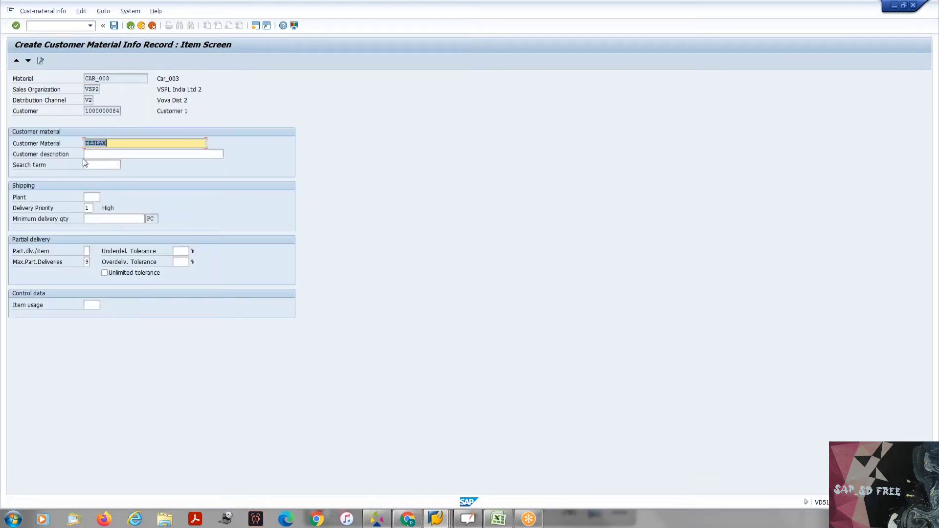
- Examine the info record's shipping and partial delivery fields, including plant, delivery priority, minimum delivery quantity and tolerances
click(21, 197)
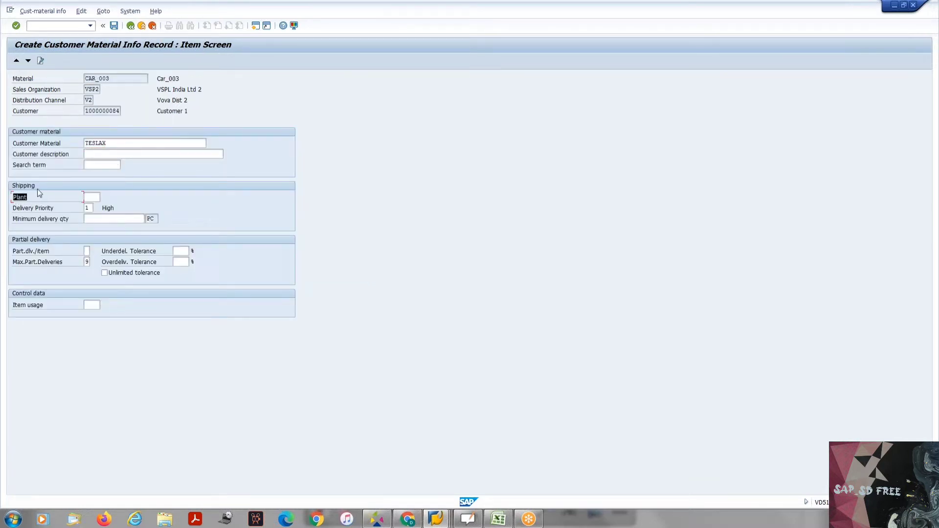
drag(12, 209, 66, 210)
drag(10, 223, 78, 222)
click(22, 221)
drag(15, 211, 76, 210)
click(76, 210)
drag(14, 210, 59, 208)
click(60, 208)
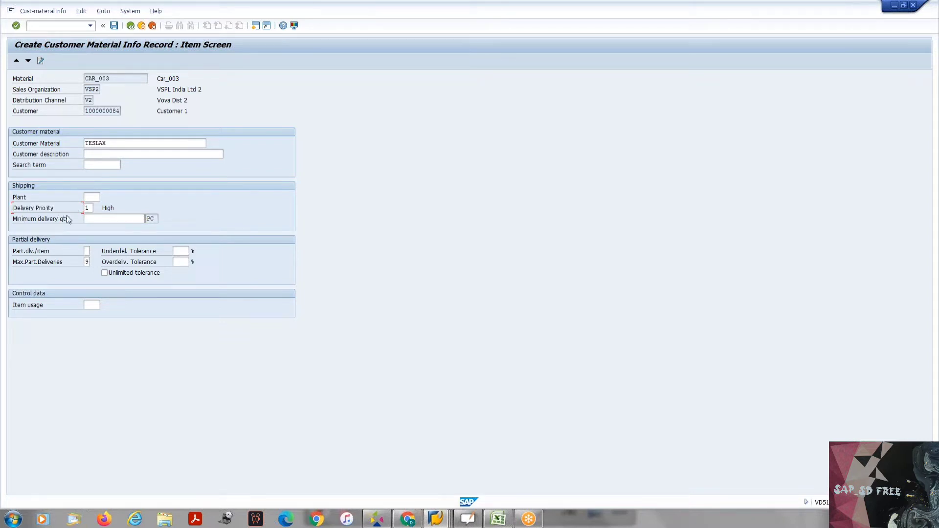
click(171, 253)
click(179, 263)
drag(13, 263, 47, 266)
click(87, 265)
drag(10, 198, 37, 196)
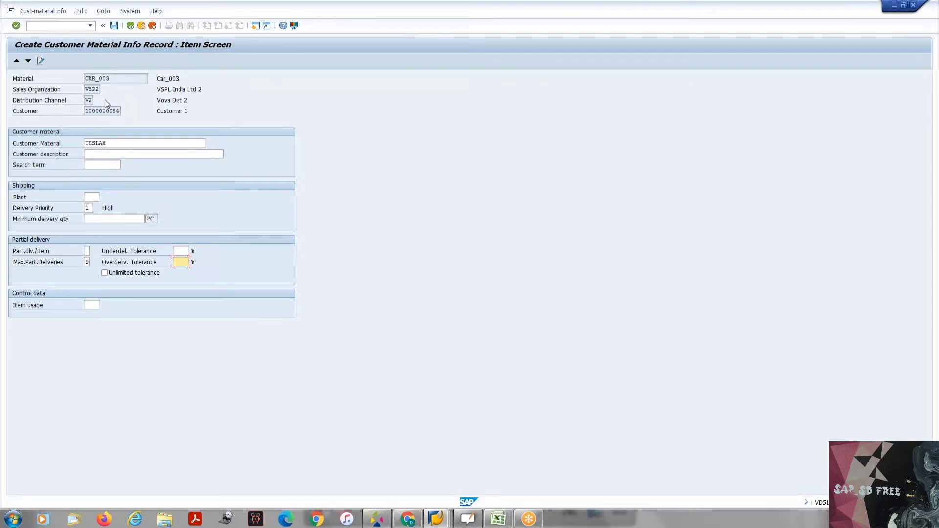
click(98, 192)
click(22, 200)
click(30, 199)
click(88, 197)
text(bvj1)
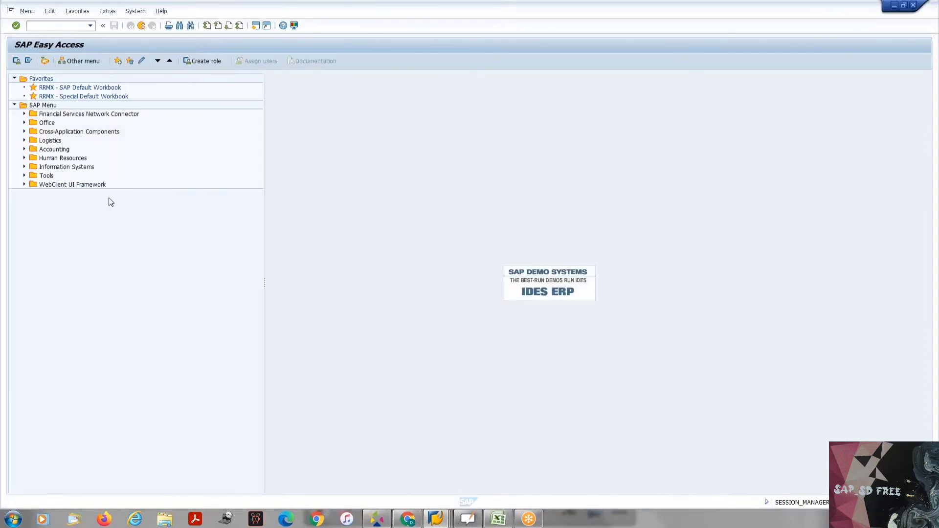
key(alt+Tab)
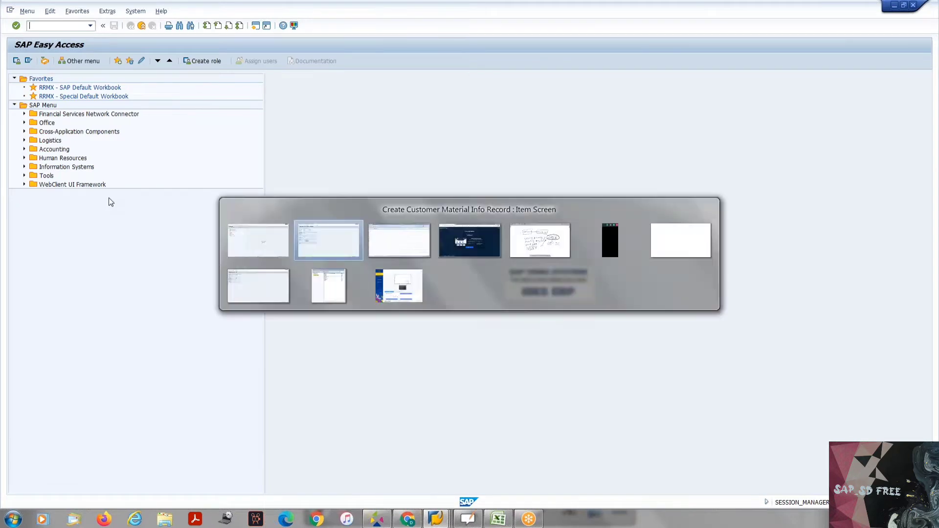
key(BackSpace)
key(BackSpace)
key(BackSpace)
key(BackSpace)
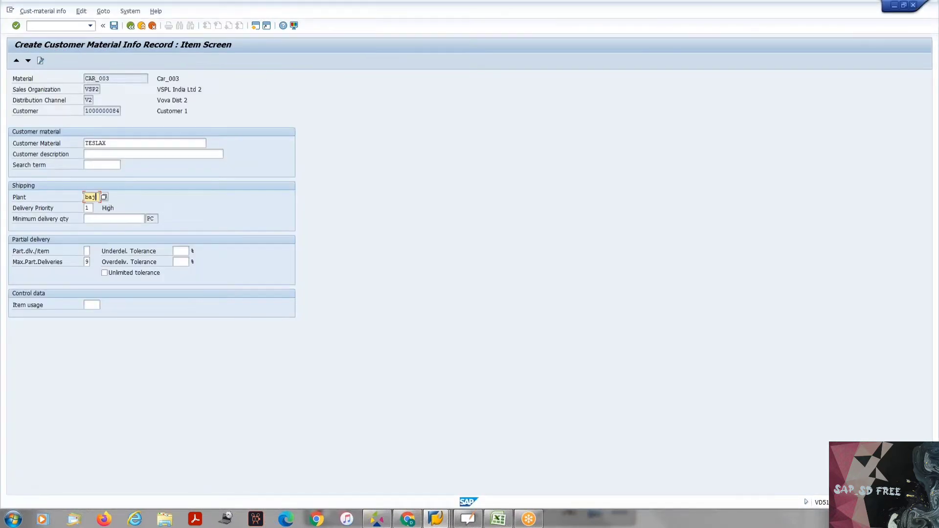
- Confirm the empty Plant field and save the customer-material info record
key(Return)
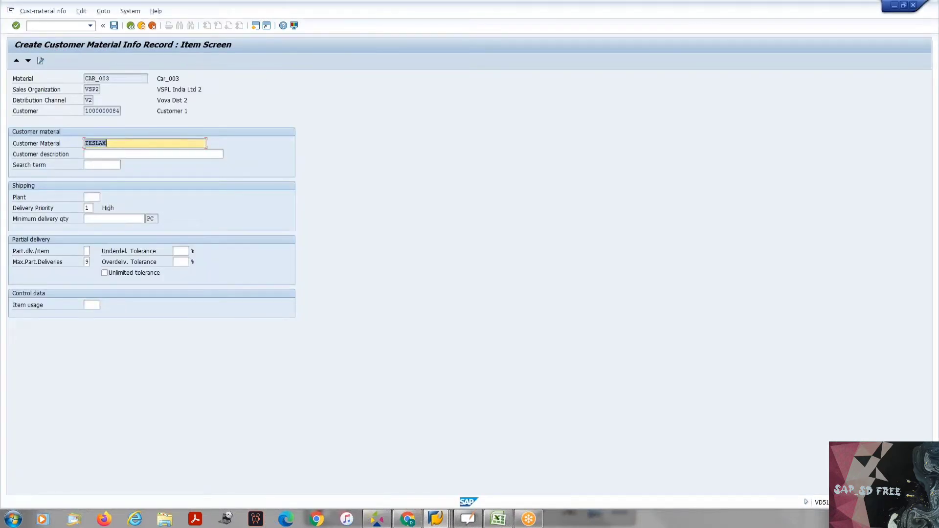
key(ctrl+s)
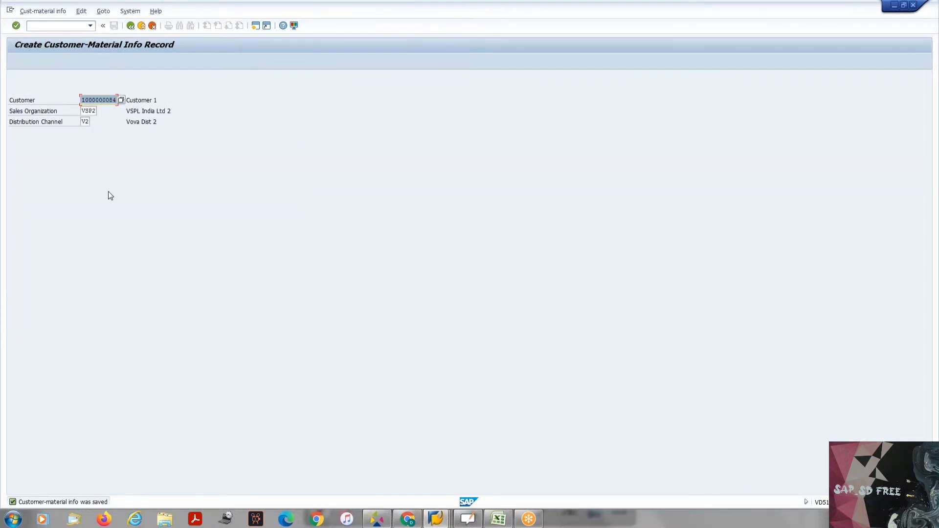
- Switch to the other SAP session and start transaction VA01
key(alt+Tab)
text(/)
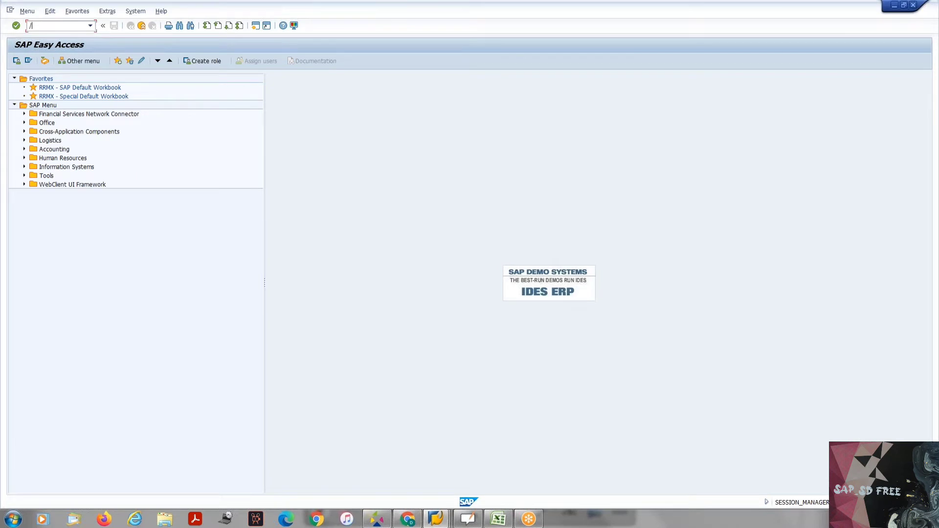
text(nmm)
key(BackSpace)
key(BackSpace)
text(va01)
key(Return)
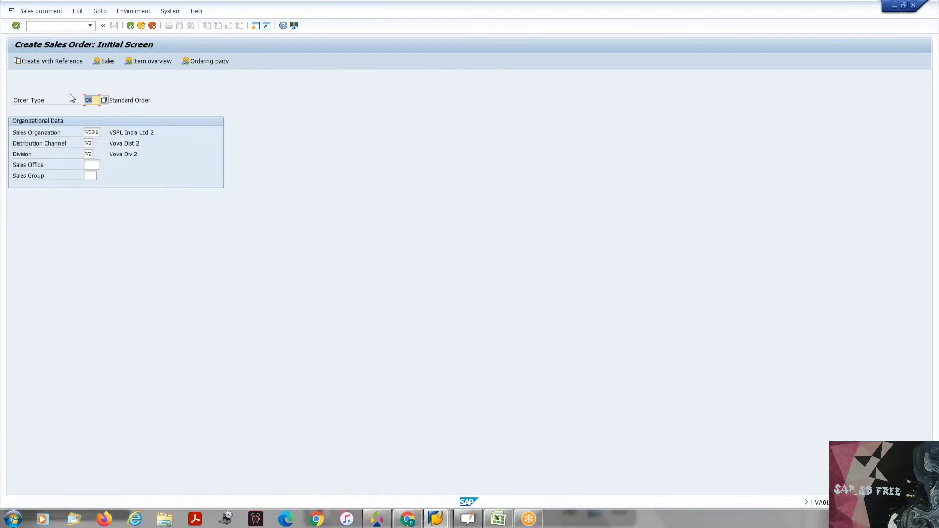
key(Return)
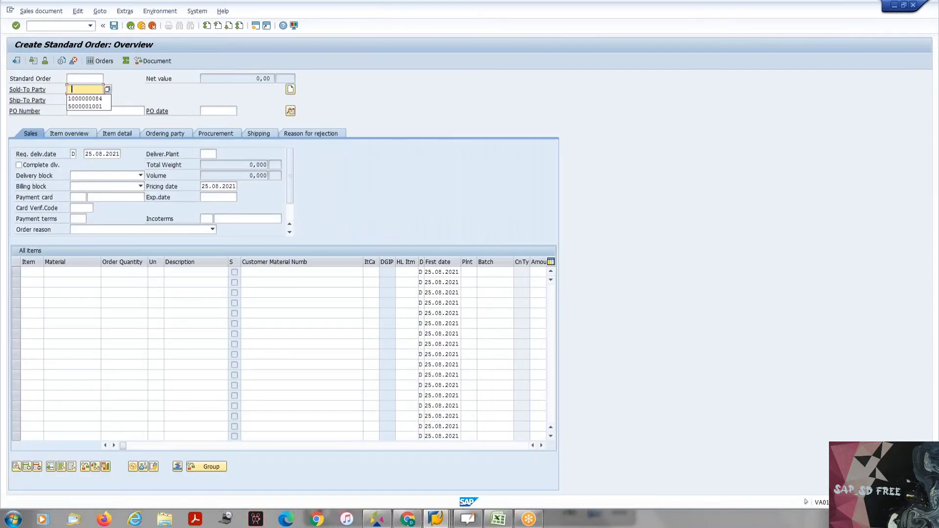
key(BackSpace)
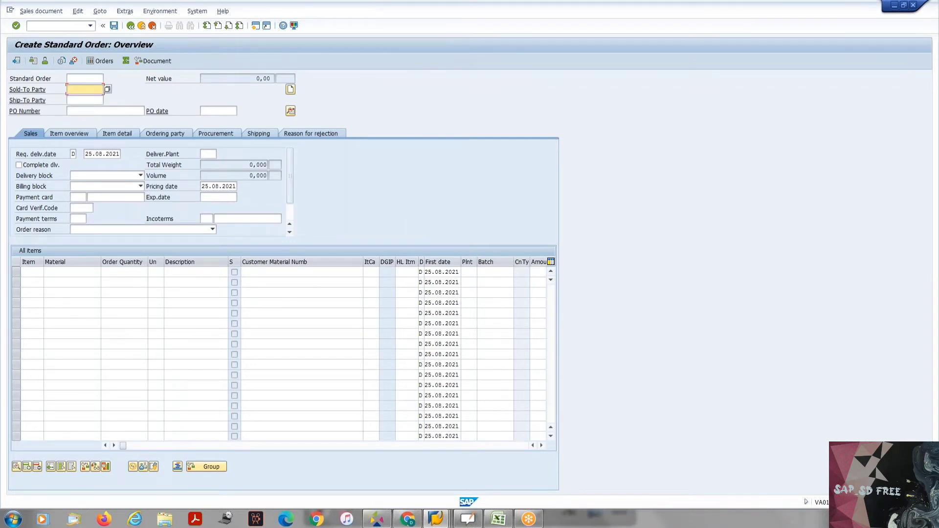
click(131, 27)
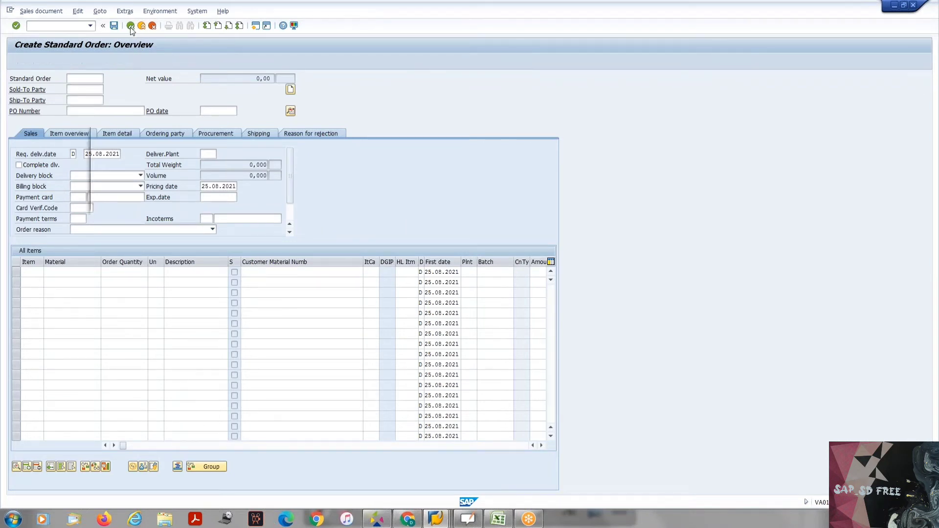
click(137, 201)
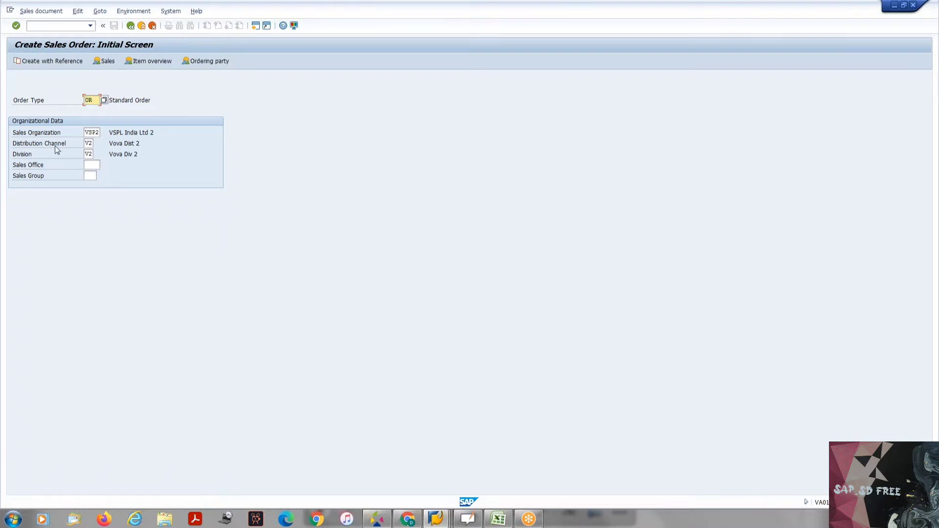
- Open a new standard order of type OR for sales area VSP2/V2/V2 and enter the customer as sold-to party
click(24, 132)
click(47, 154)
key(Return)
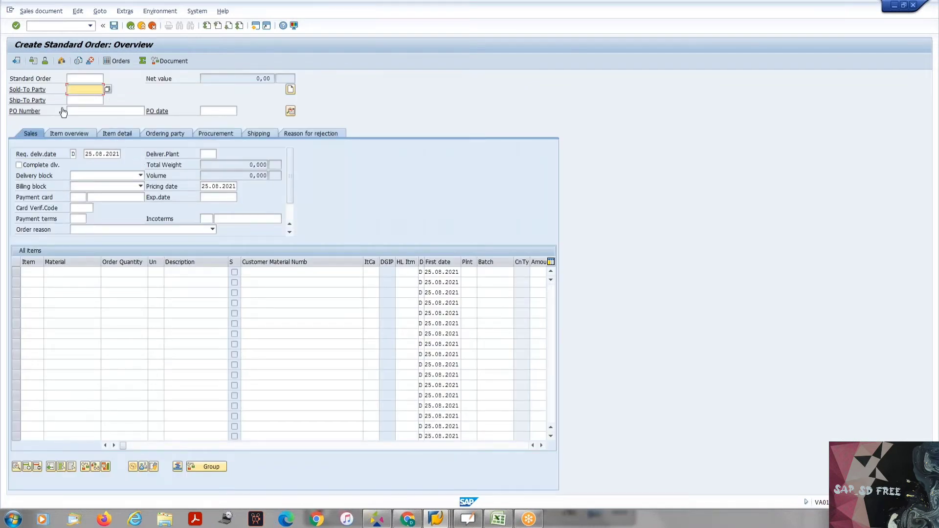
click(81, 87)
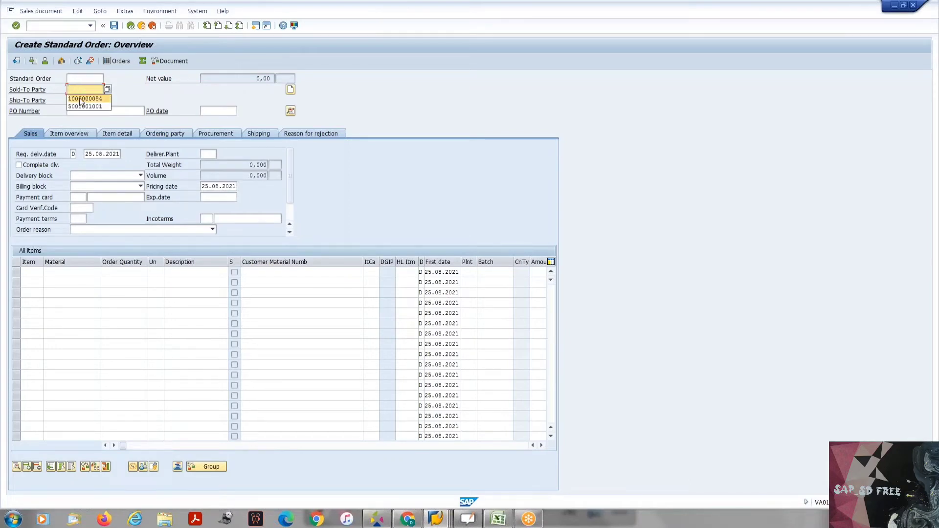
click(81, 98)
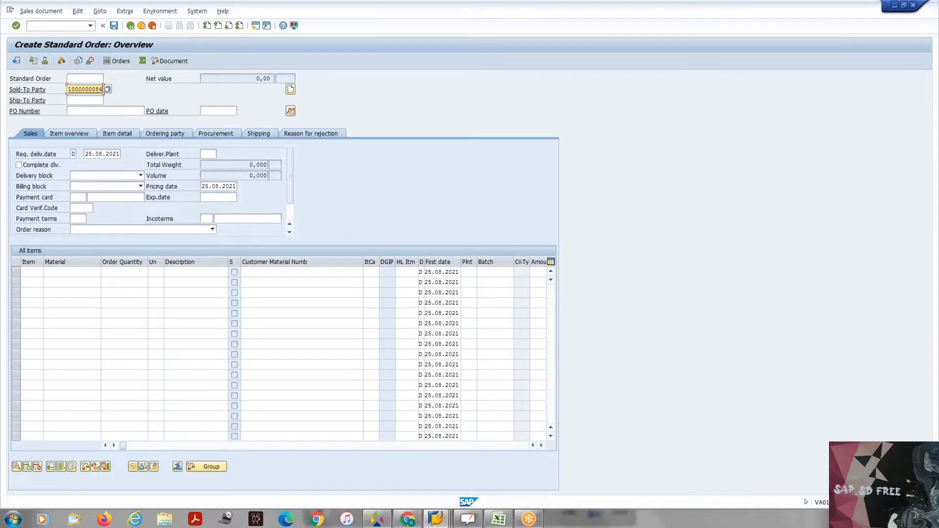
key(Return)
- Open the order's header data and check the partner functions assigned to it, down to the ship-to party
click(290, 112)
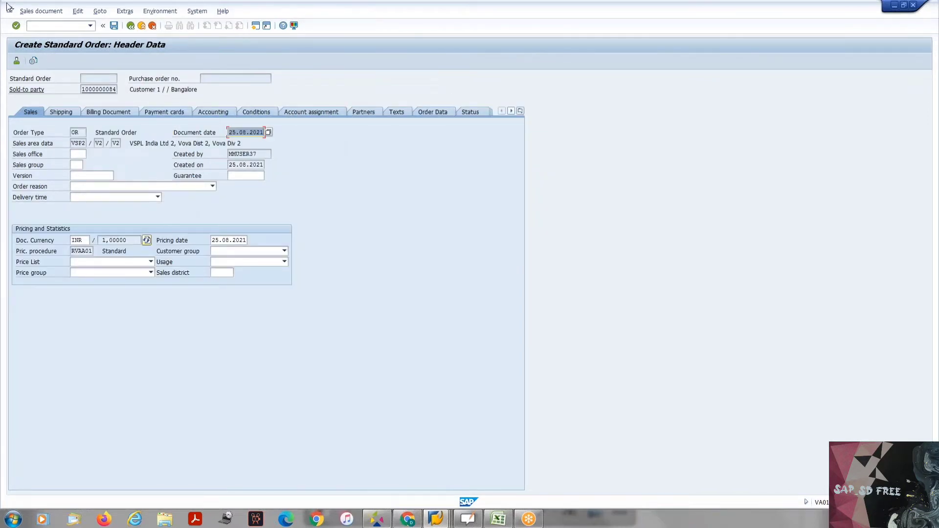
click(132, 29)
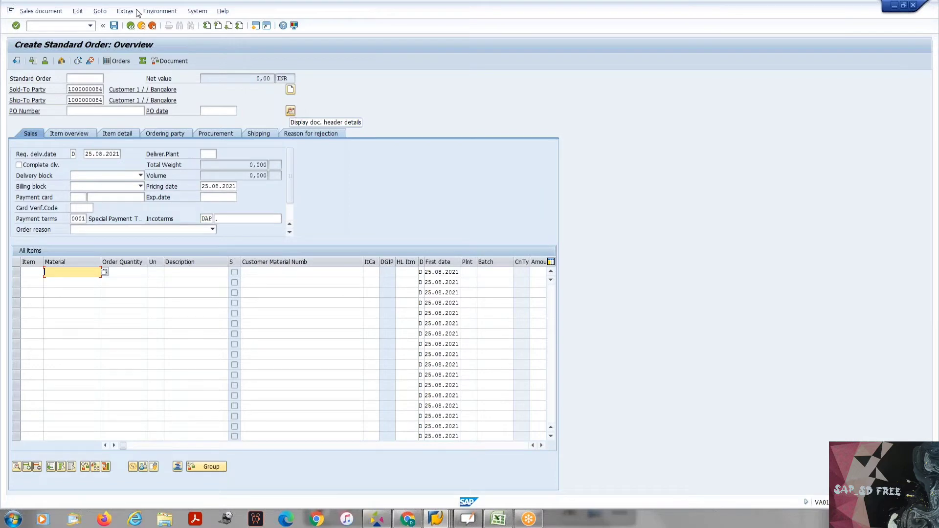
click(98, 11)
mouse_move(124, 31)
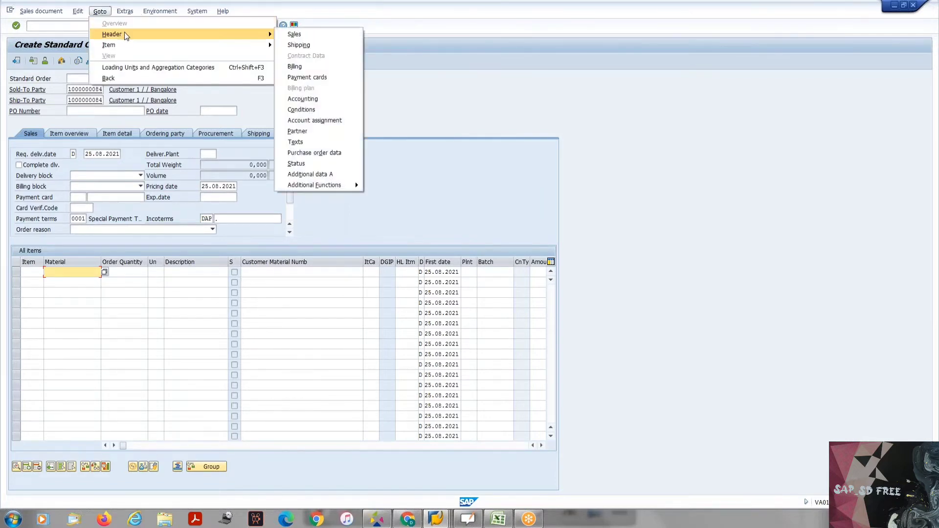
click(302, 130)
click(290, 111)
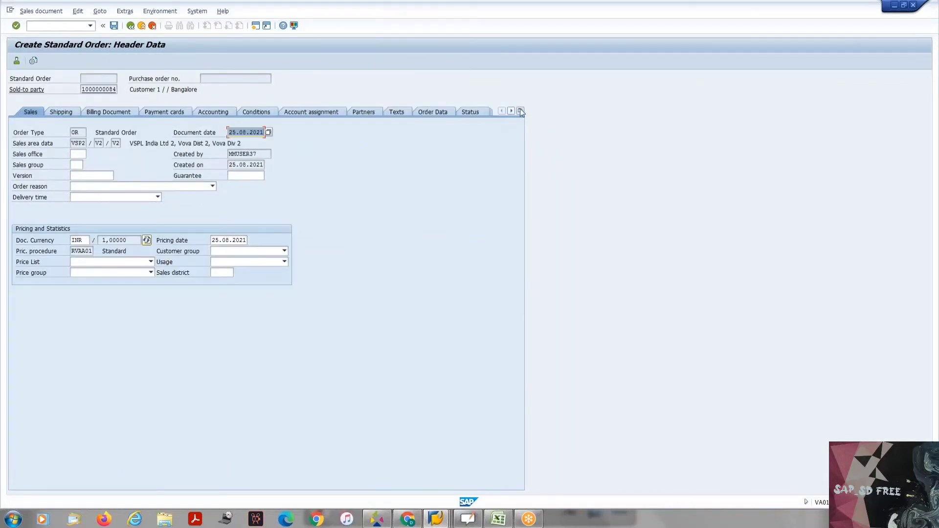
click(519, 111)
click(372, 114)
click(372, 113)
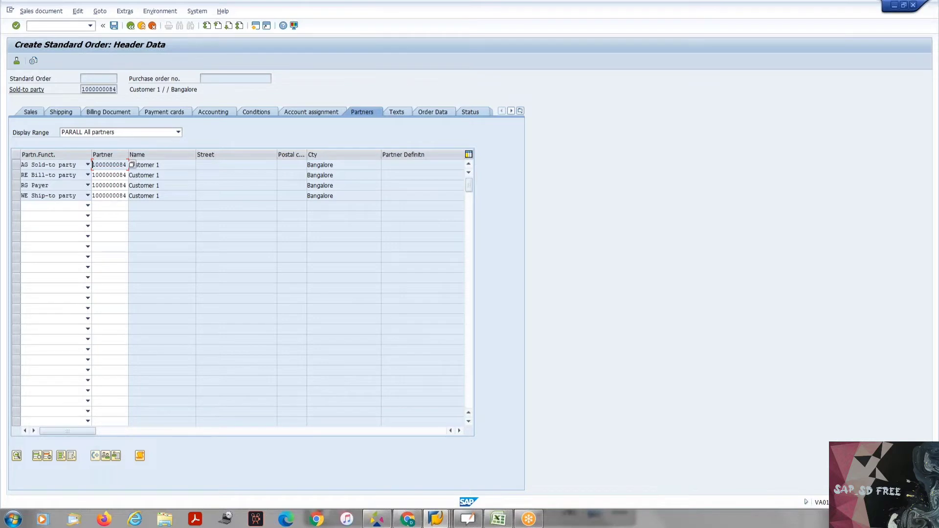
click(107, 196)
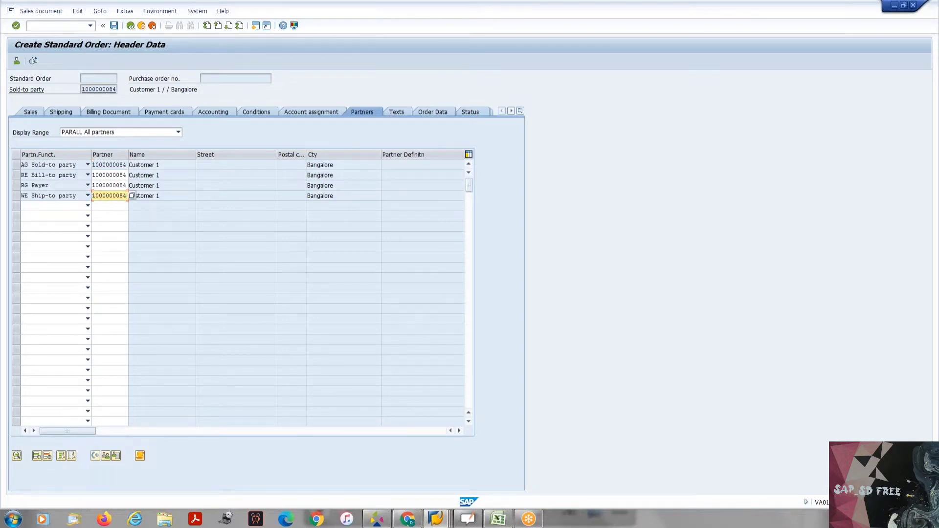
- Start transaction XD03 in a new session and check the customer's partner functions in the VSP2/V2/V2 sales area data
click(56, 25)
text(/0)
text(xd)
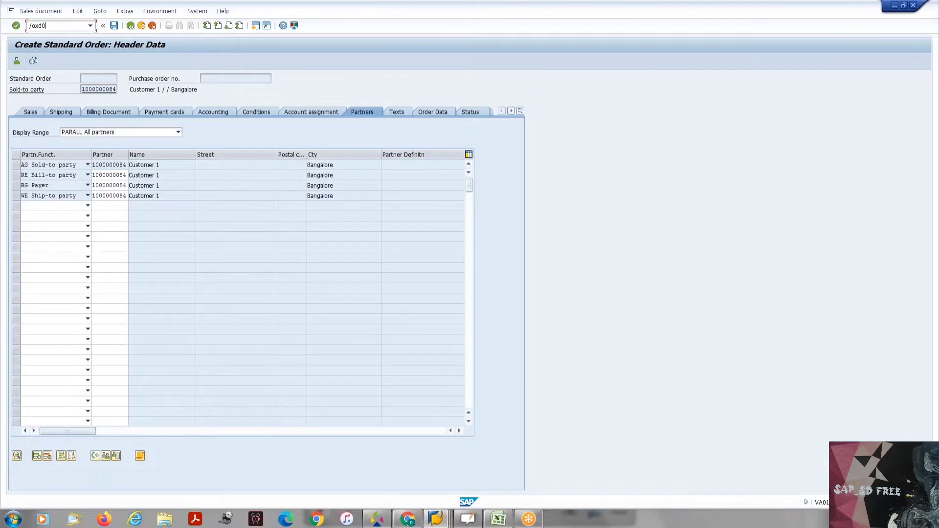
text(0)
key(Return)
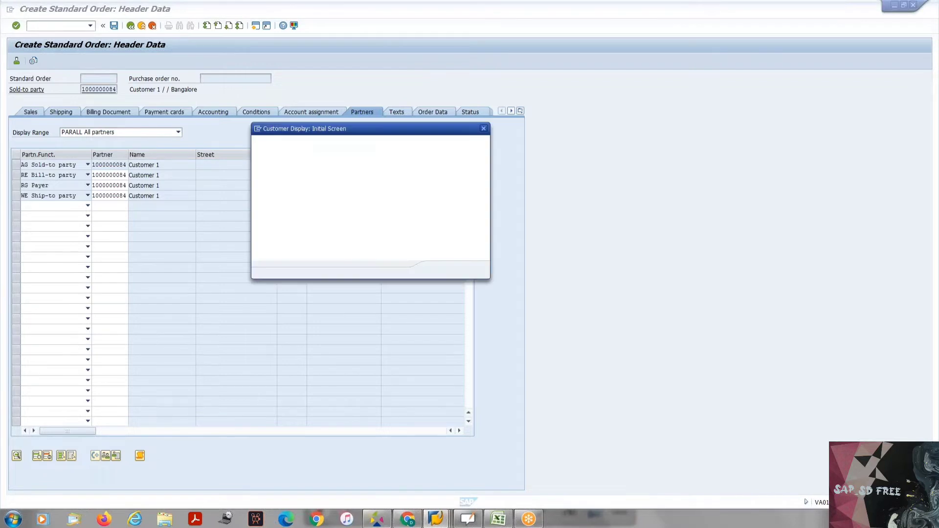
key(Return)
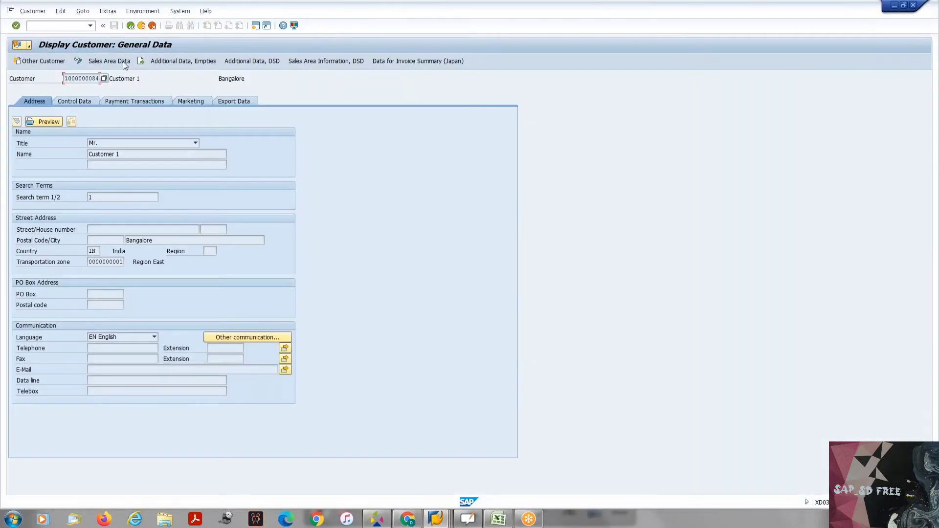
click(123, 61)
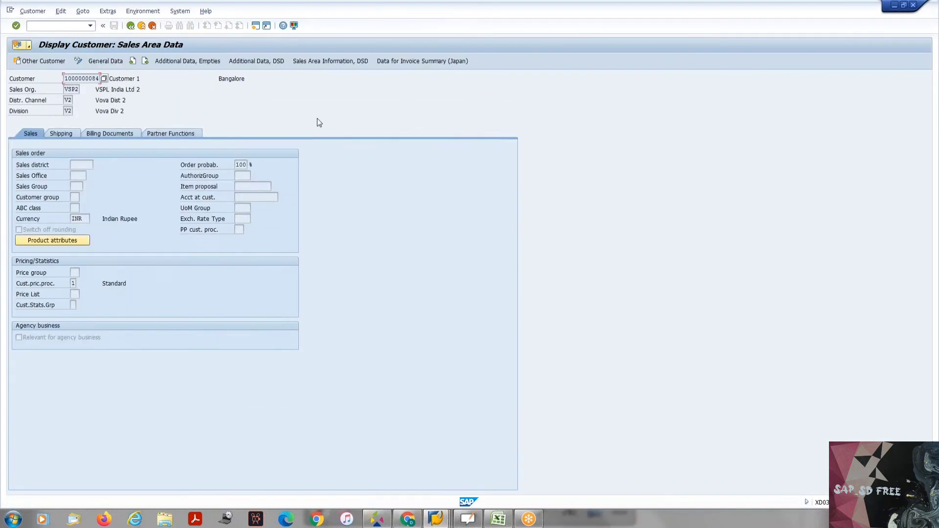
click(186, 133)
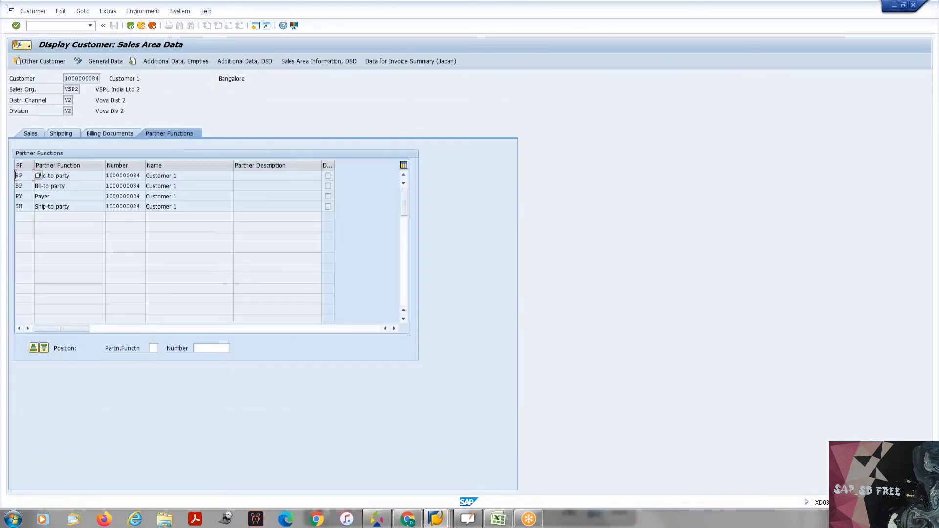
- Check the customer number behind each partner function in the customer master, close that display, and compare the ship-to party in the order's header data
click(126, 176)
click(127, 186)
click(125, 197)
click(123, 206)
click(153, 26)
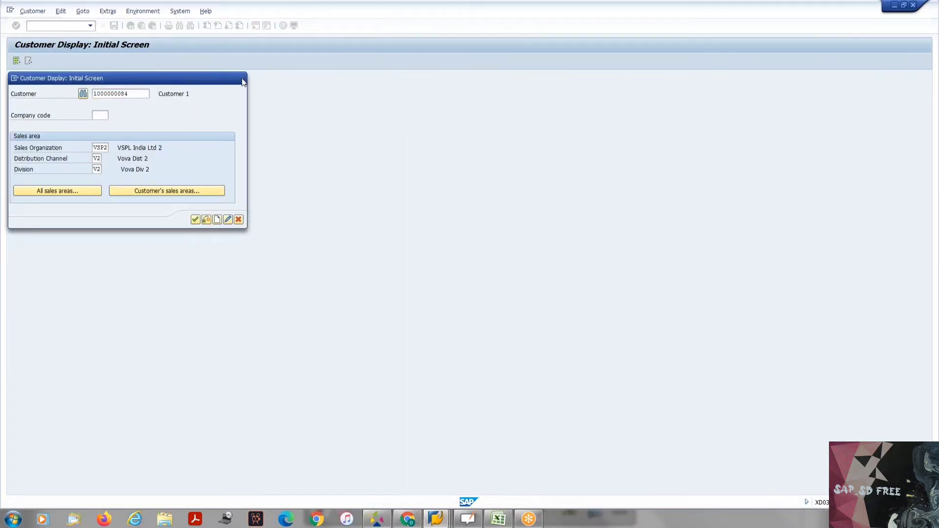
click(243, 81)
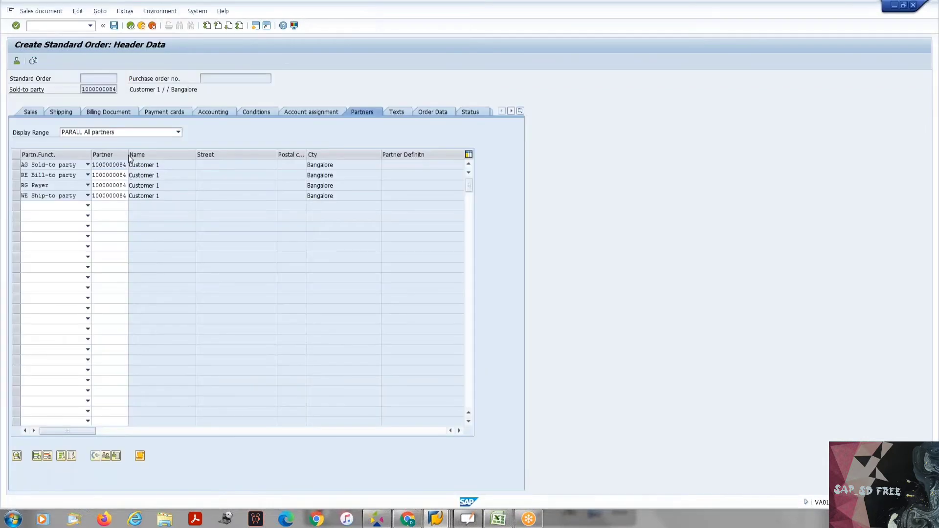
click(117, 195)
click(130, 26)
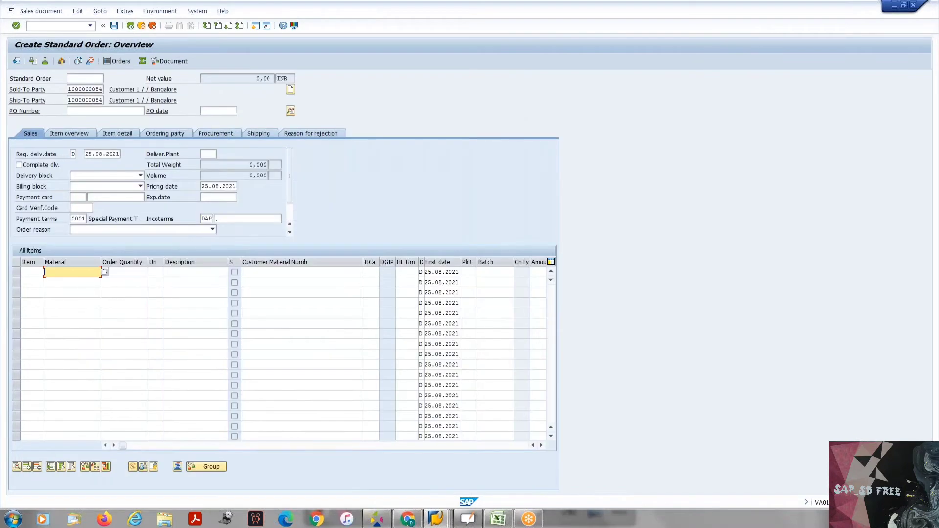
- Enter test as the order's PO number and 25.08.2021 as the PO date
click(86, 111)
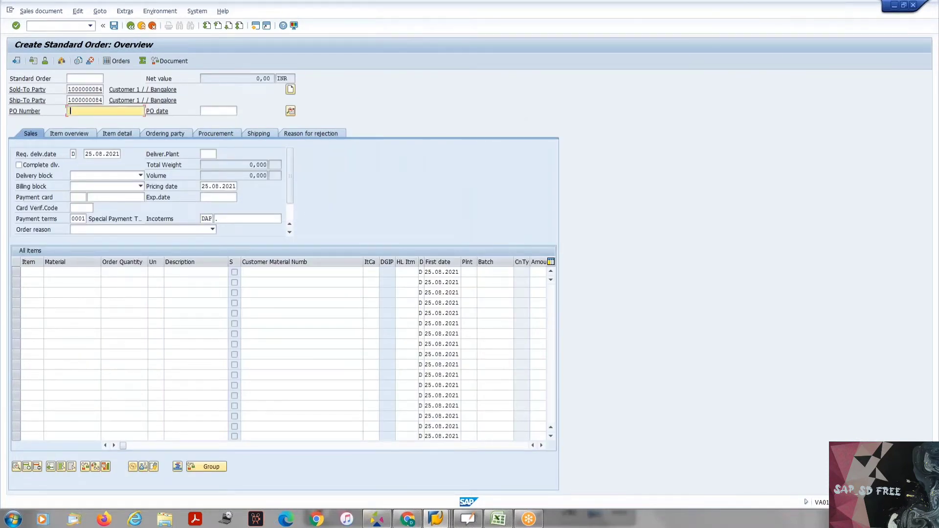
text(test)
click(221, 112)
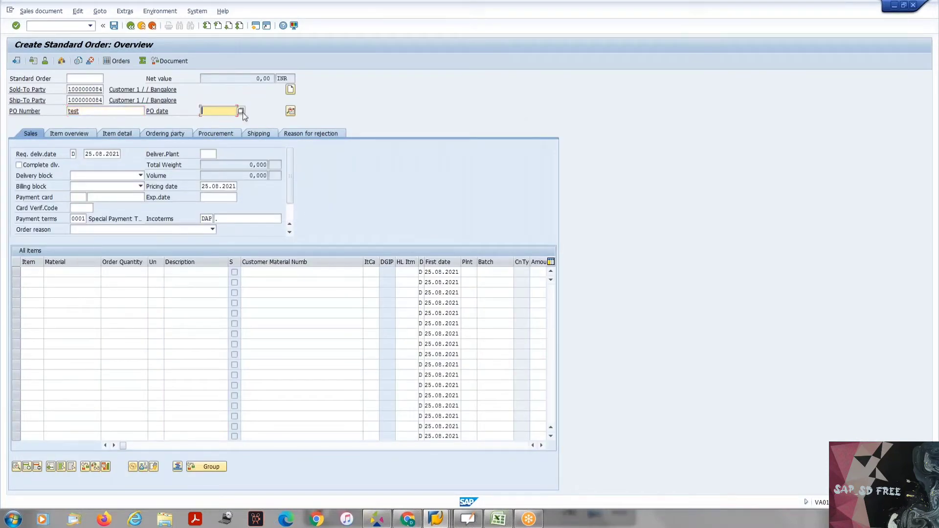
click(241, 111)
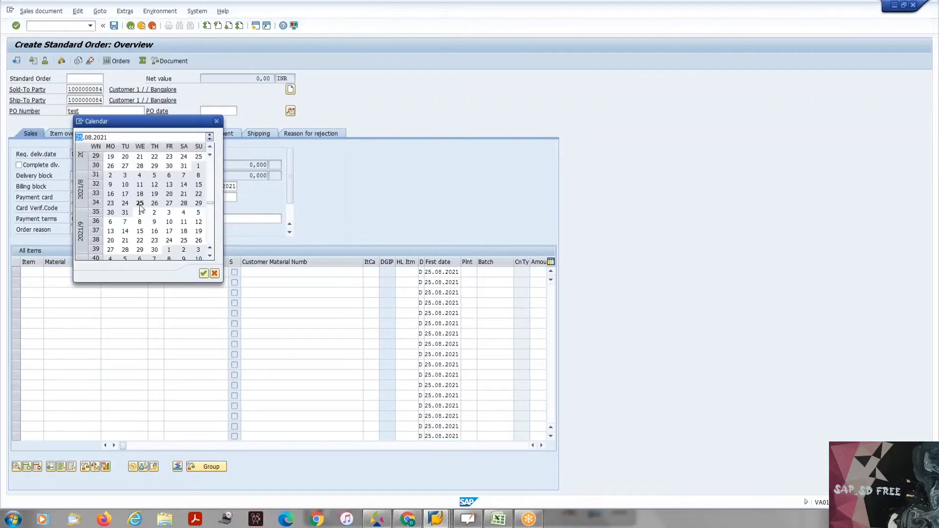
double_click(139, 205)
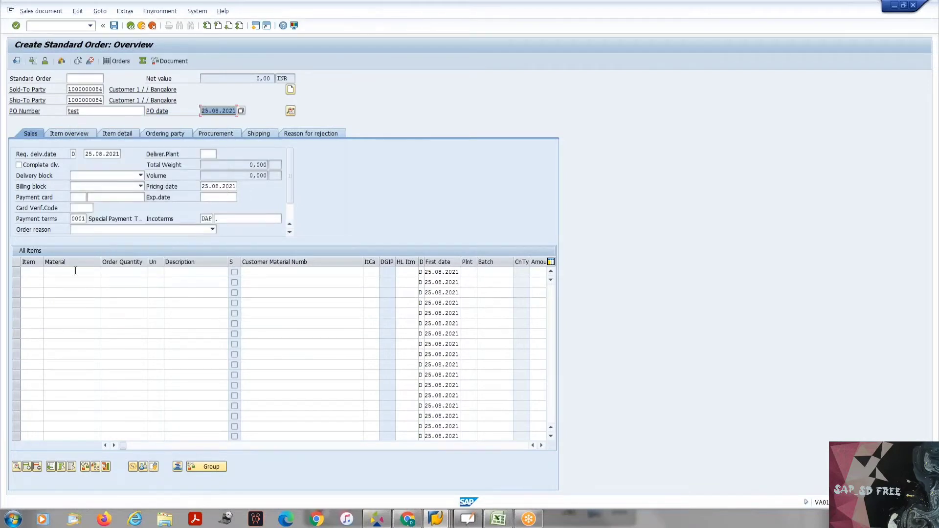
- Add material CAR to the order as the first item with order quantity 1
click(75, 270)
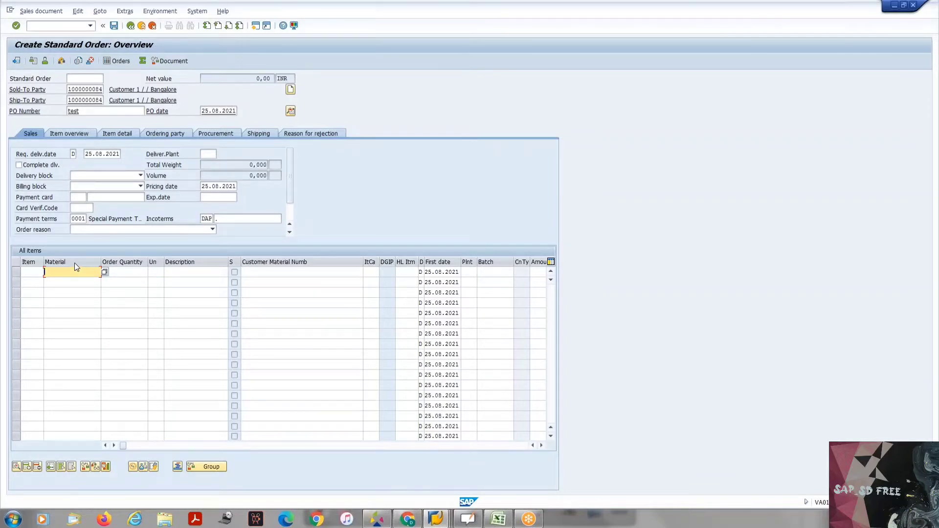
text(car)
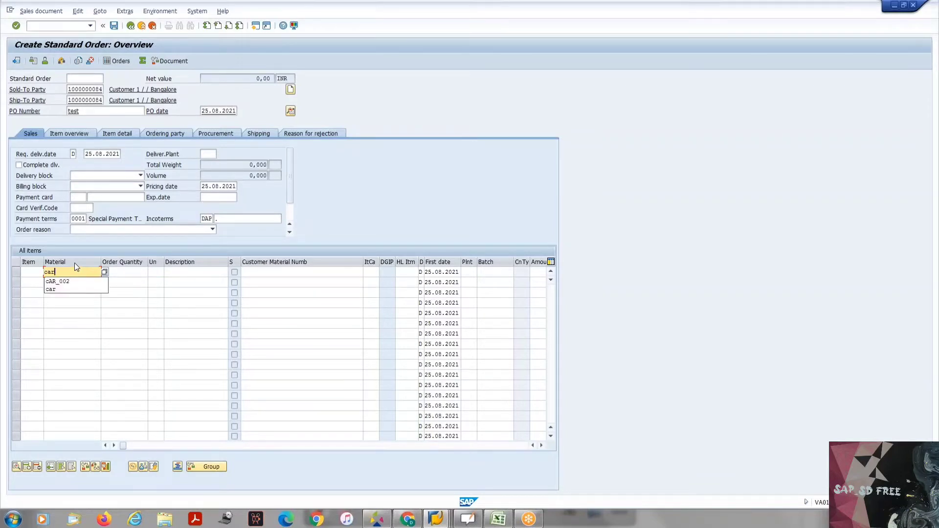
key(Return)
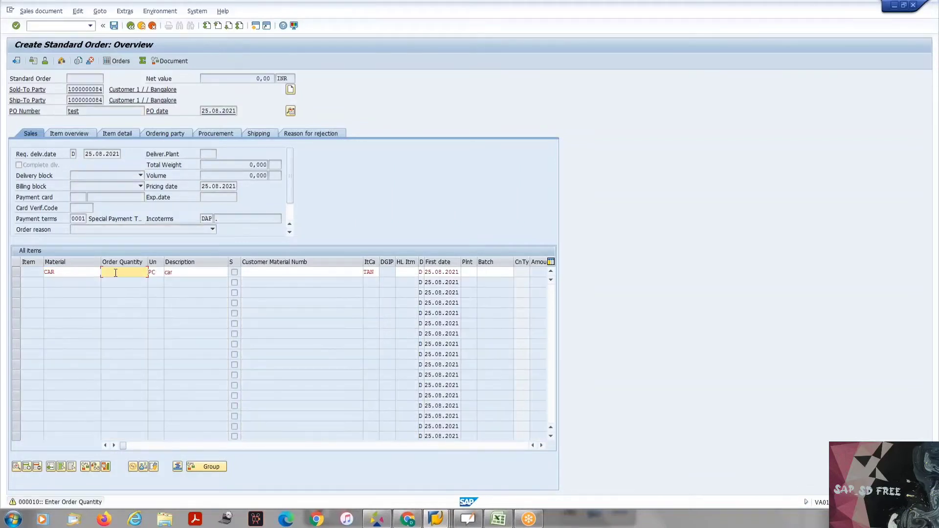
key(Return)
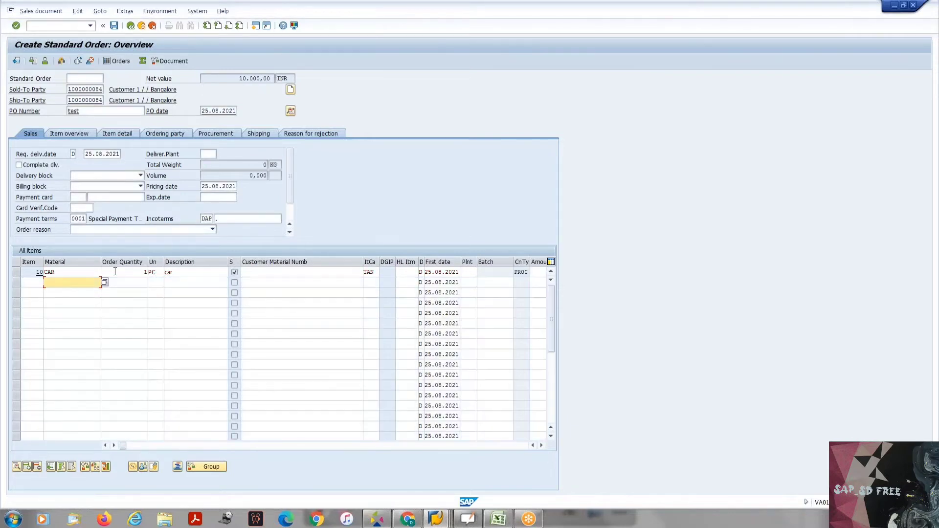
- Delete the CAR item from the order and confirm the deletion
click(15, 273)
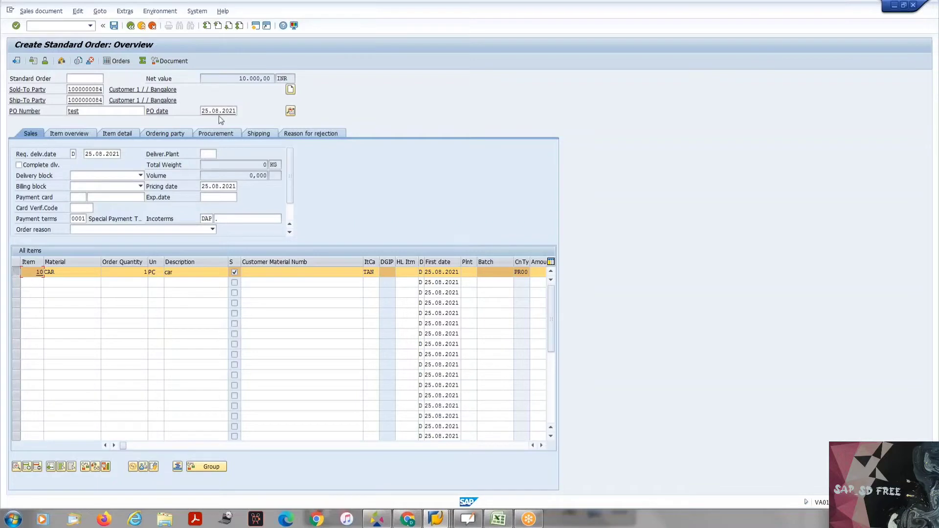
click(38, 466)
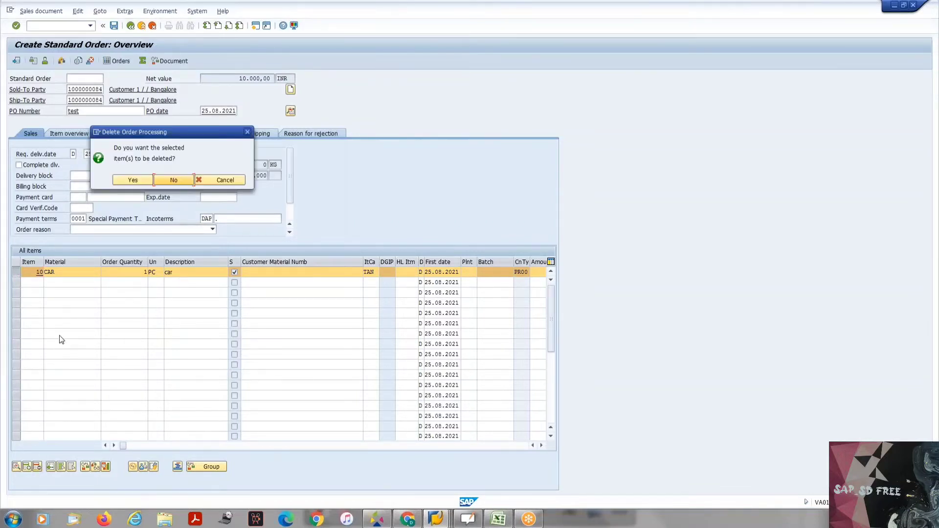
click(132, 178)
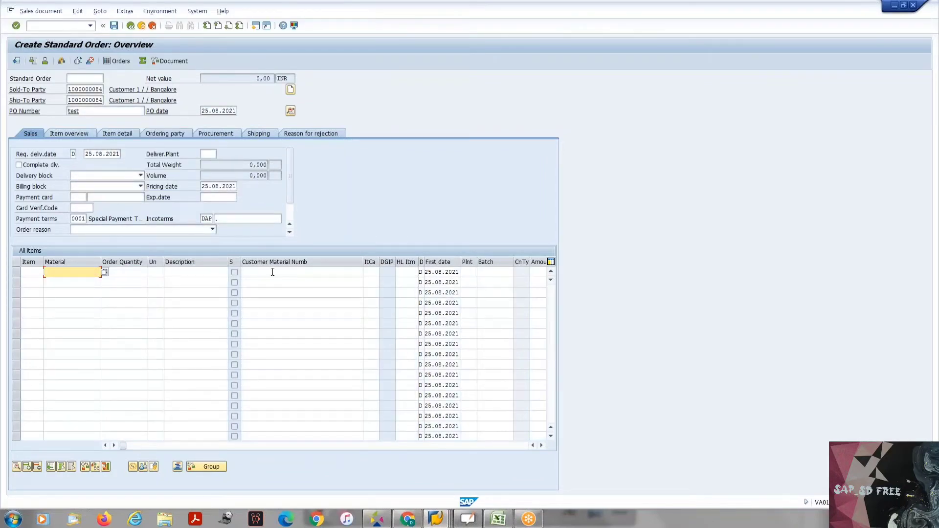
- Add an order item by customer material number TESLAX with order quantity 10
click(273, 272)
text(teslax)
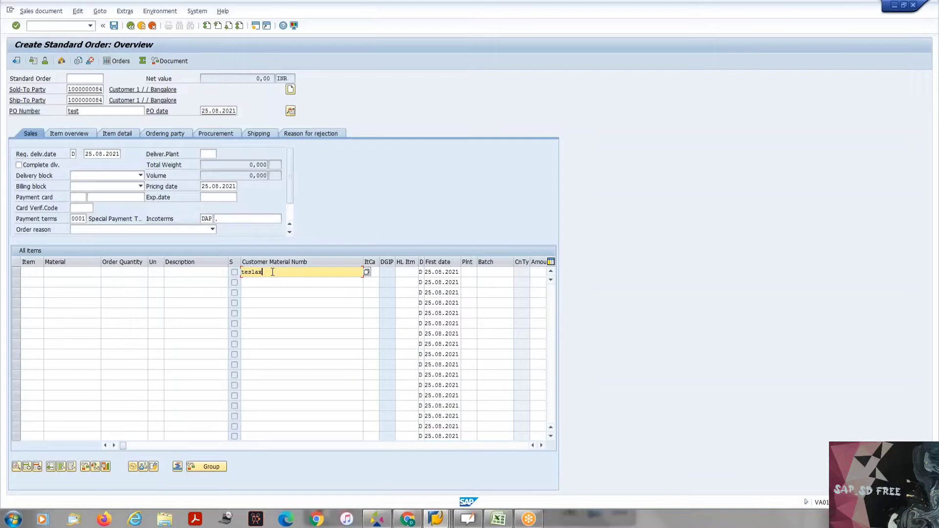
key(Return)
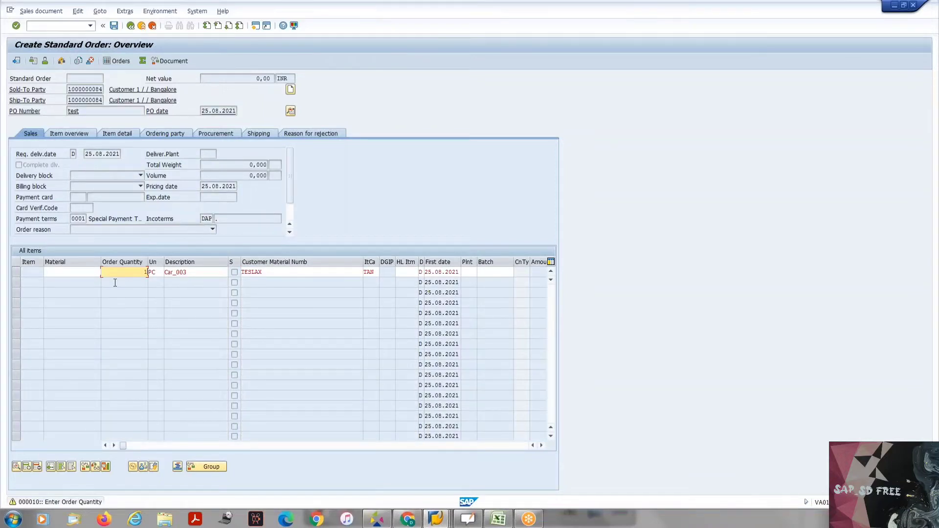
key(Return)
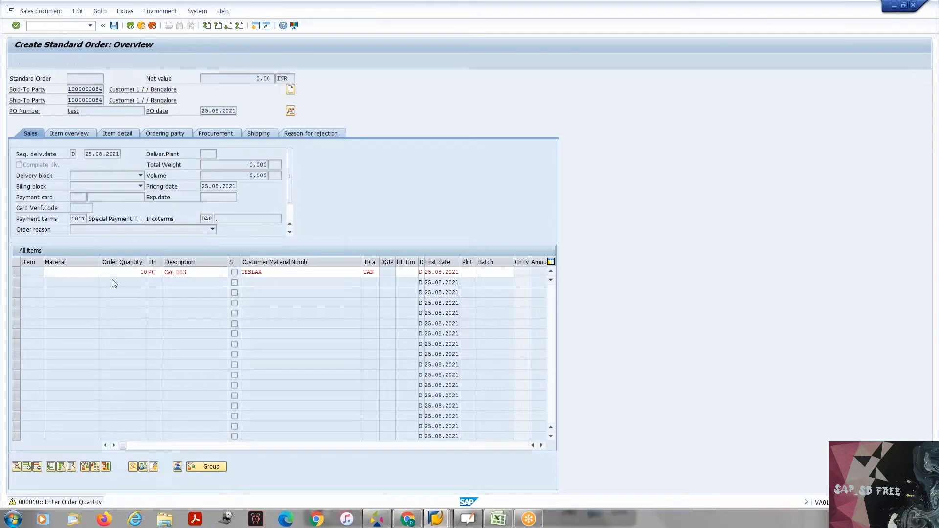
- Compare the material number of the order item with its customer material number
click(233, 273)
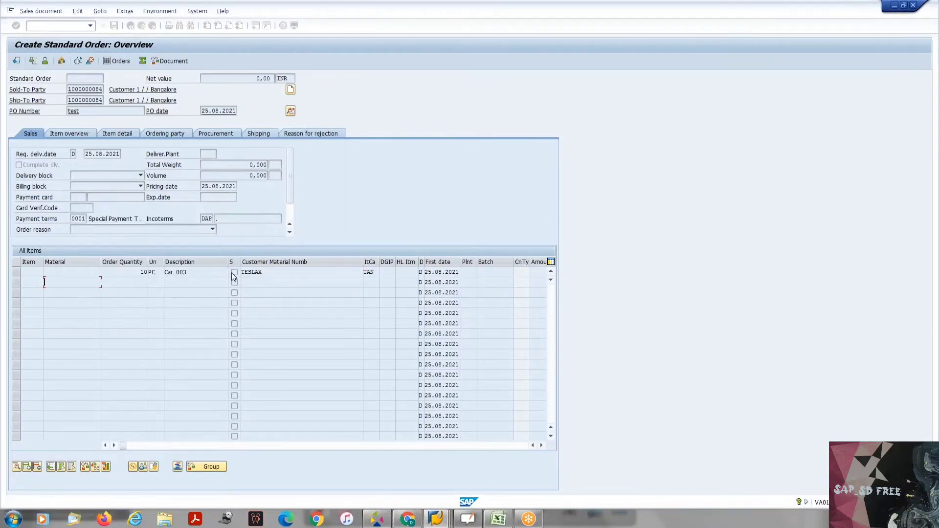
drag(67, 268, 42, 270)
click(47, 272)
click(45, 272)
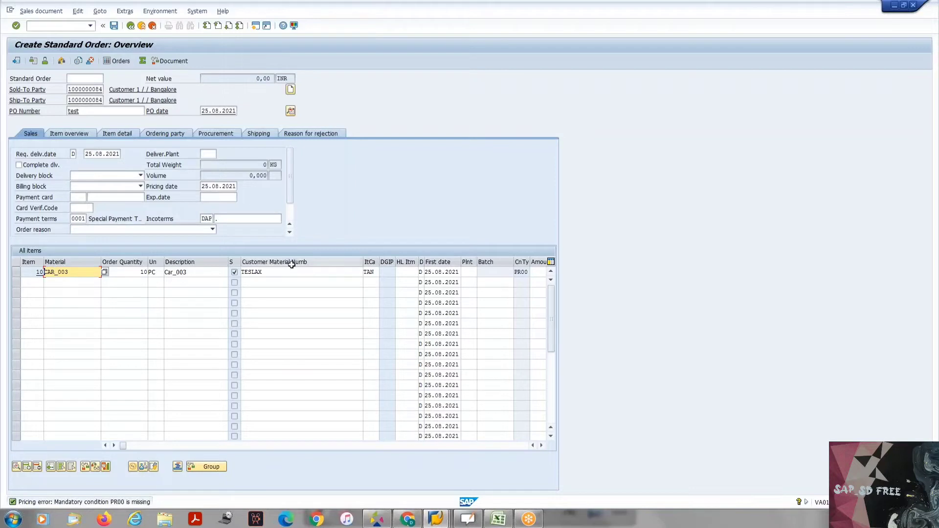
click(249, 275)
drag(249, 275, 239, 275)
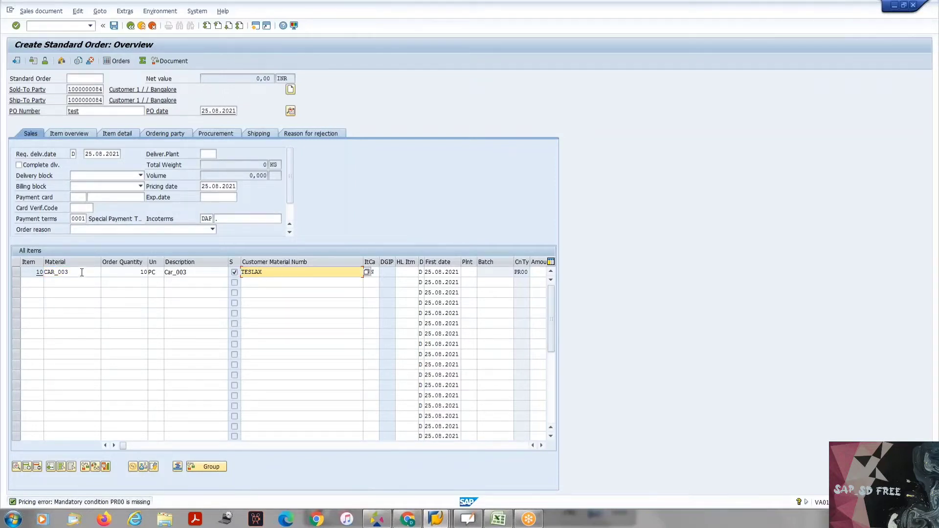
drag(70, 272, 42, 275)
click(43, 276)
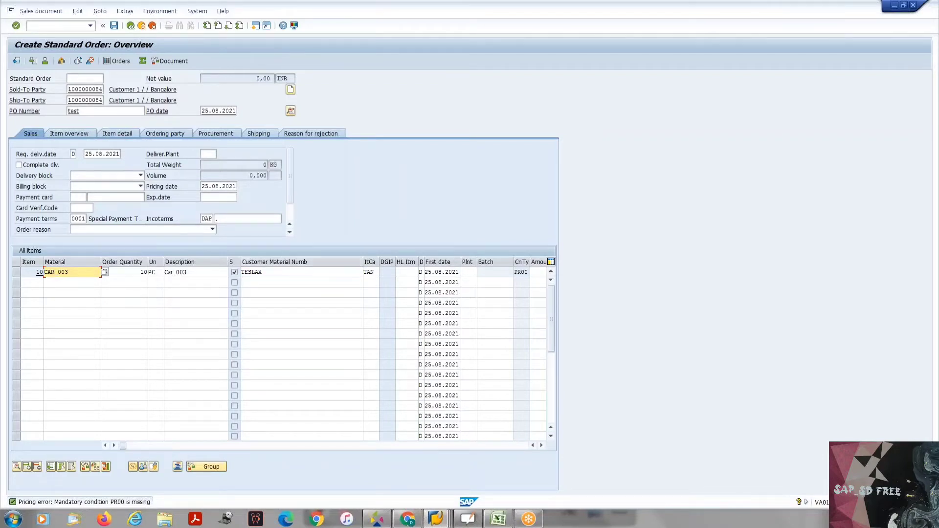
click(267, 270)
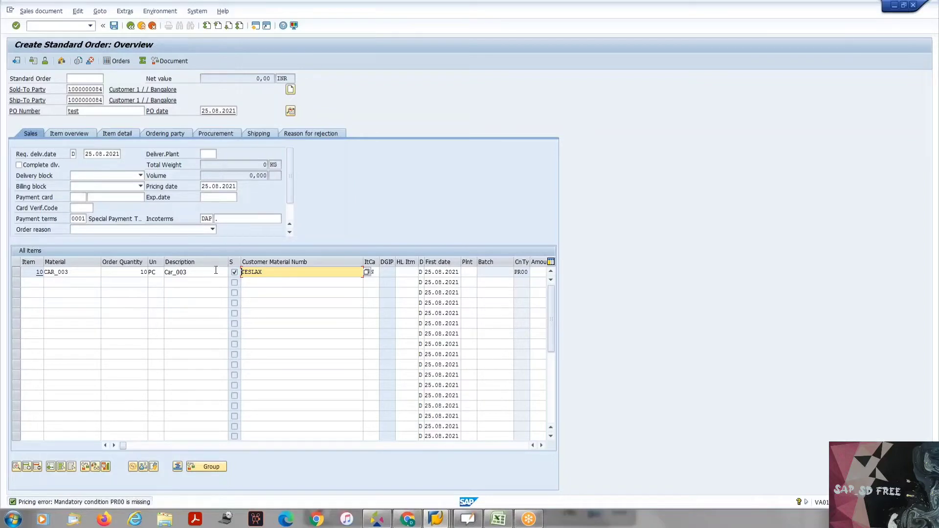
click(65, 272)
key(Return)
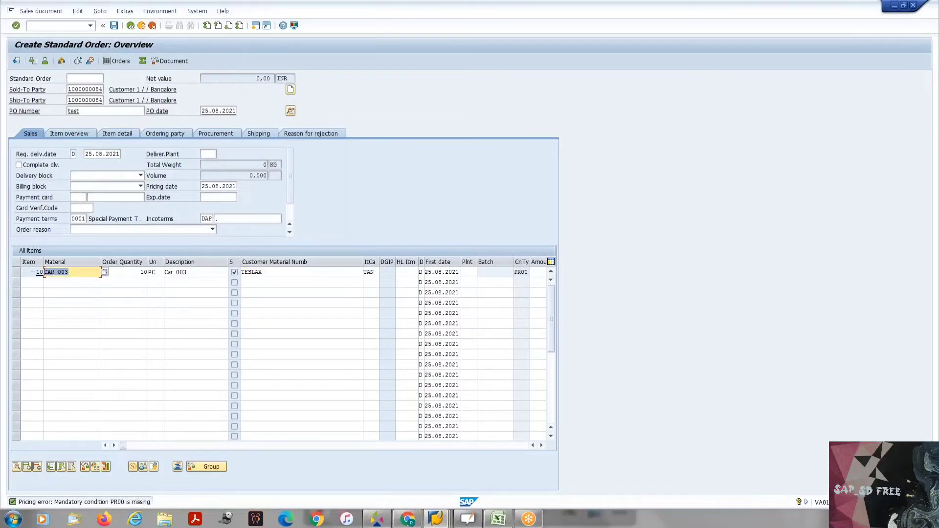
- Discard the unsaved standard order and return to the SAP Easy Access screen
click(152, 26)
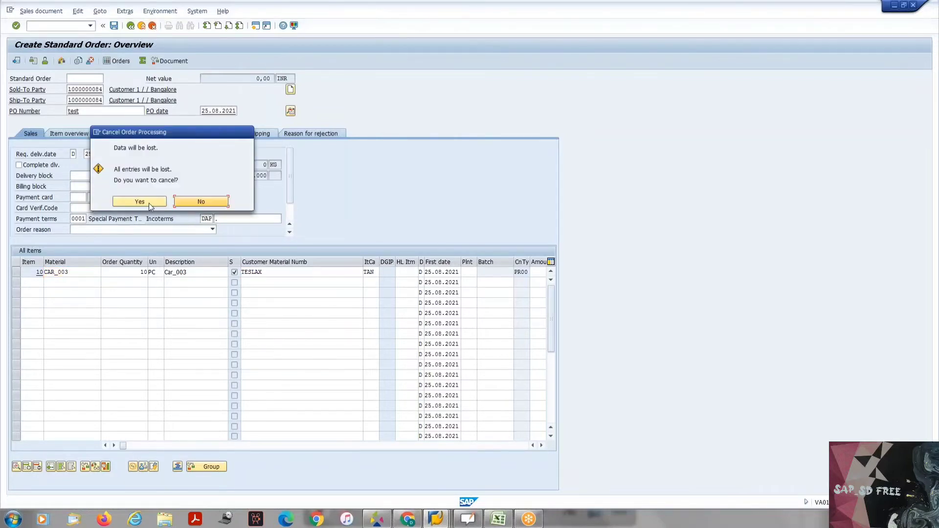
click(139, 201)
key(F3)
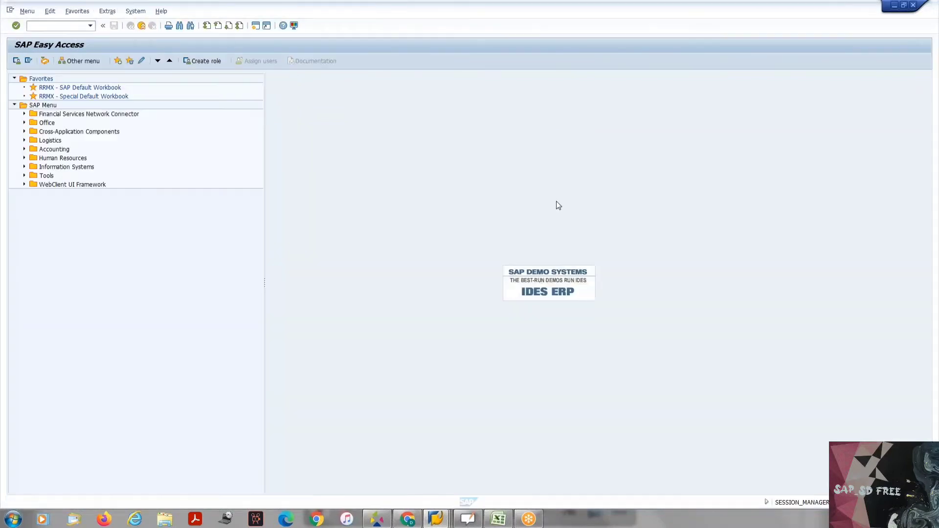
- Start transaction VD52 and open the item details of the customer's info record for material CAR_003
text(vd)
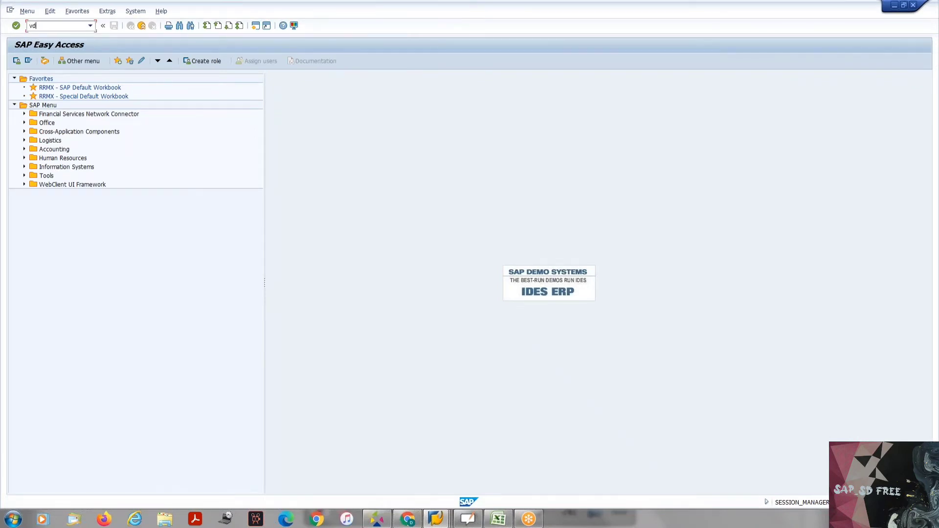
text(052)
key(Return)
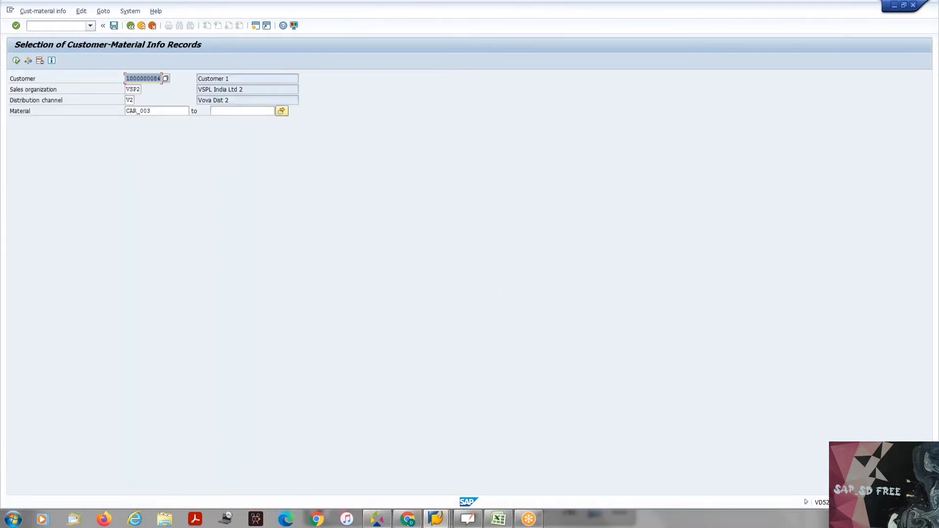
click(18, 61)
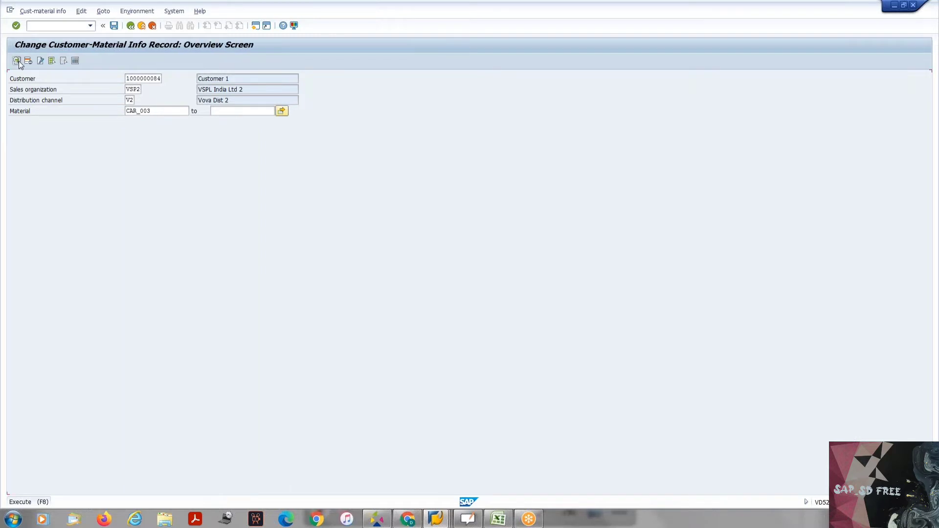
double_click(29, 133)
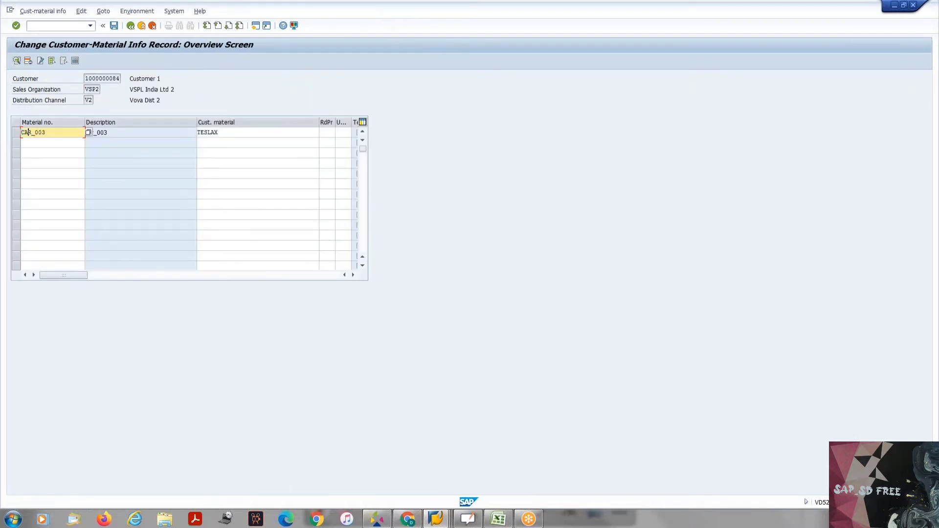
- Set the info record's plant to BAJ1, save it and return to the SAP Easy Access screen
click(91, 197)
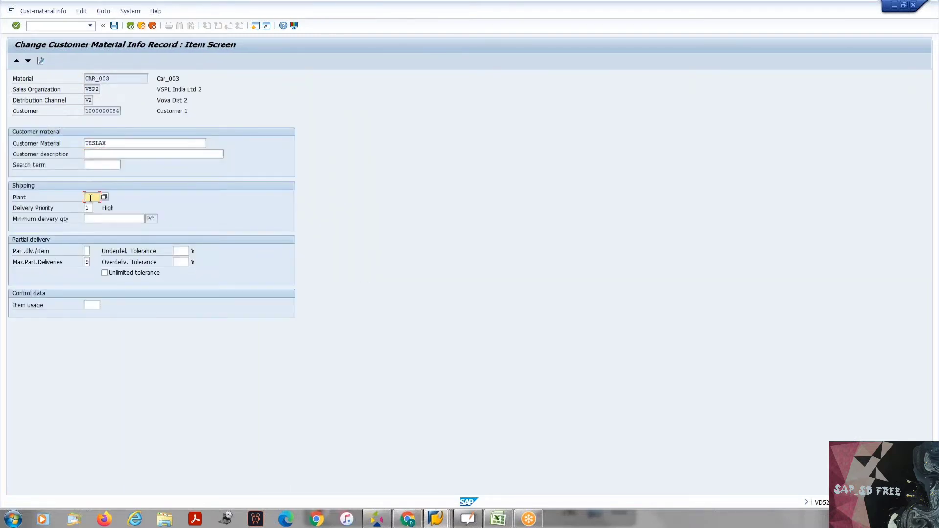
text(BAJ1)
key(Return)
key(ctrl+s)
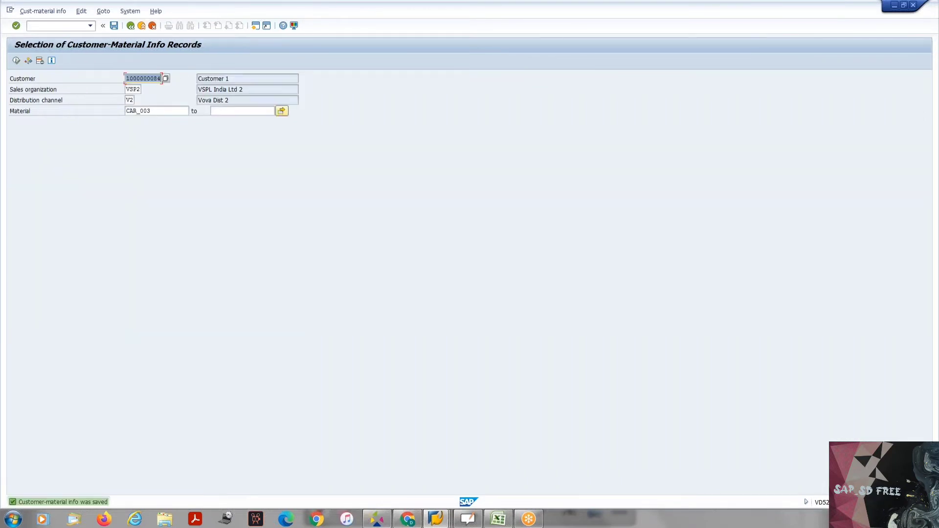
key(F3)
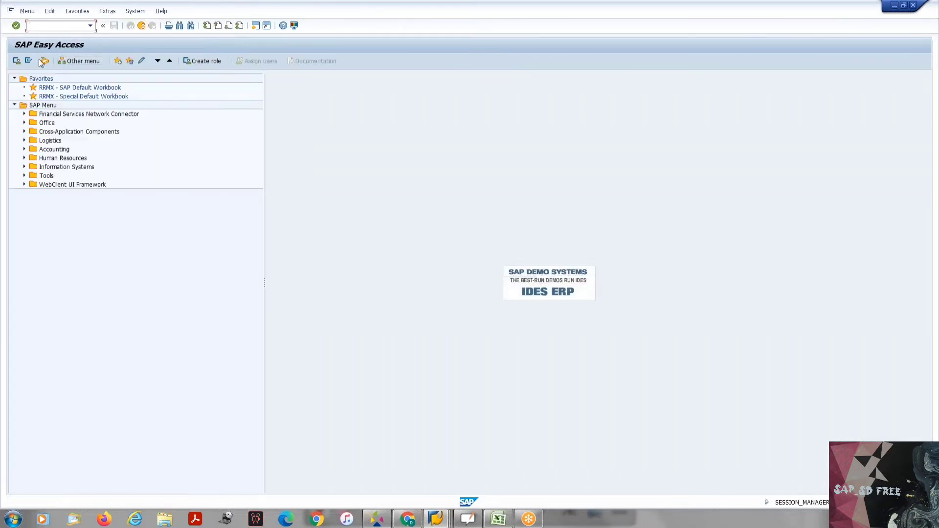
- Start transaction VA01, open a standard order of type OR for VSP2/V2/V2 and enter the customer as sold-to party
text(va01)
key(Return)
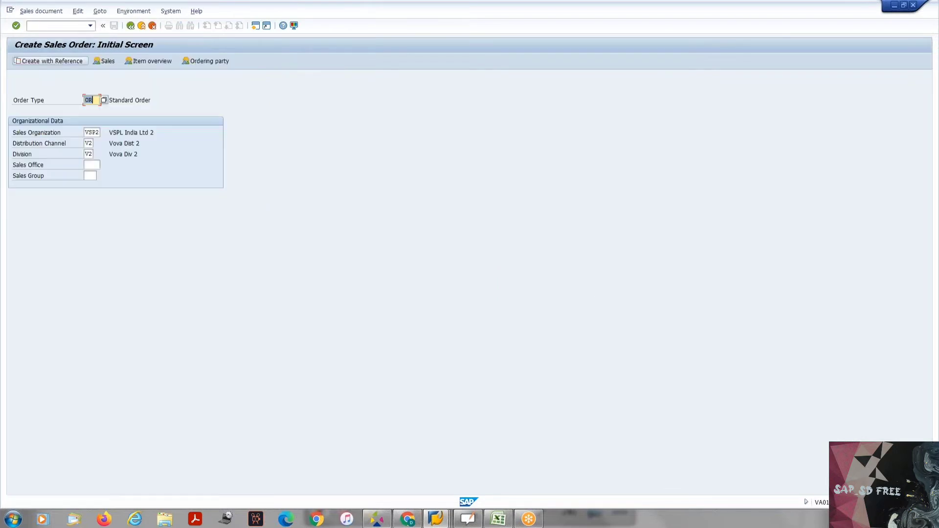
key(Return)
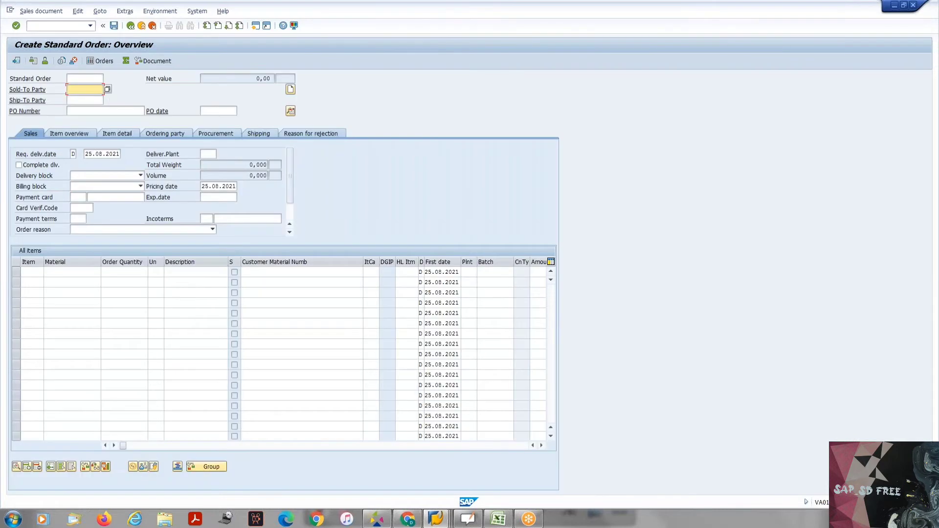
text(1)
key(Down)
key(Return)
key(Return)
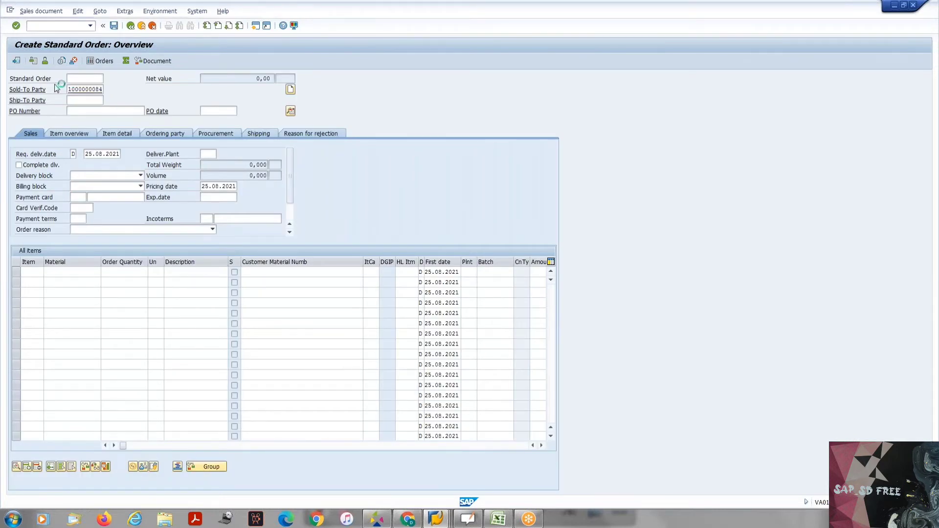
- Enter test as the order's PO number and 25.08.2021 as its PO date
click(105, 111)
text(test)
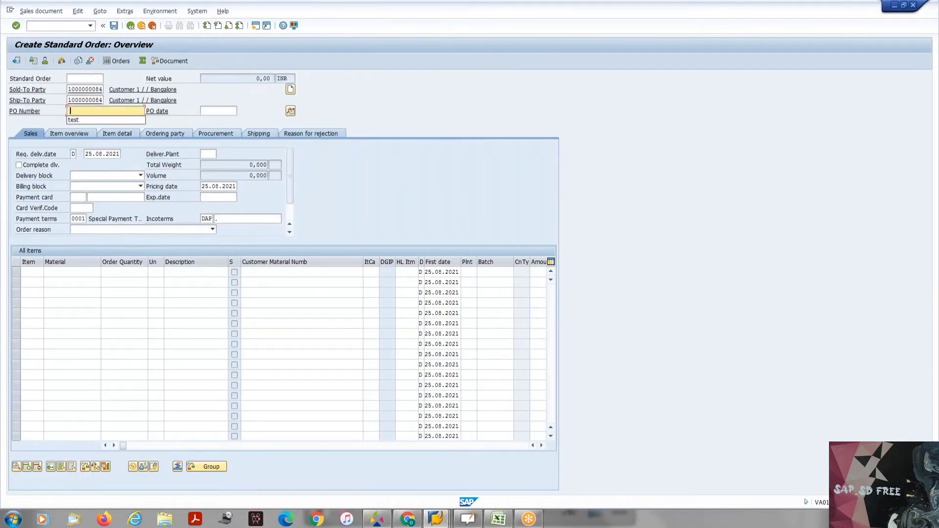
double_click(216, 111)
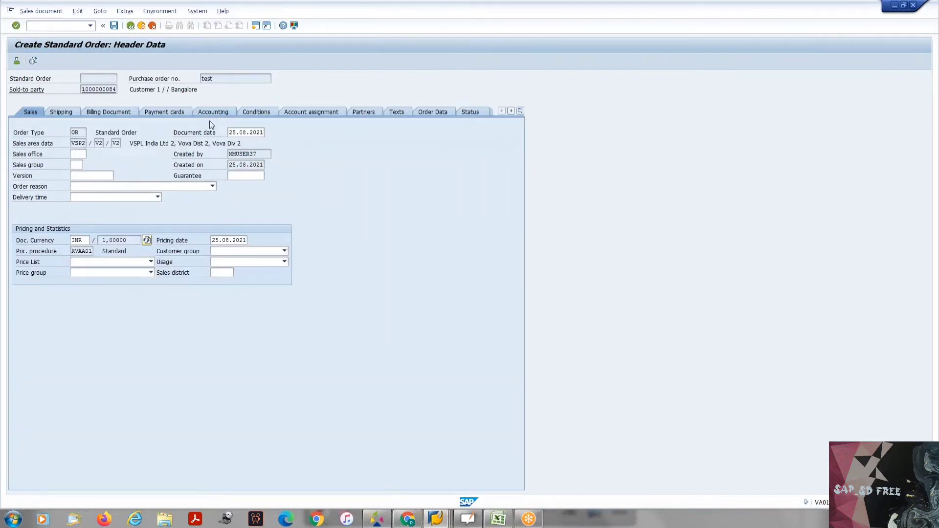
key(F3)
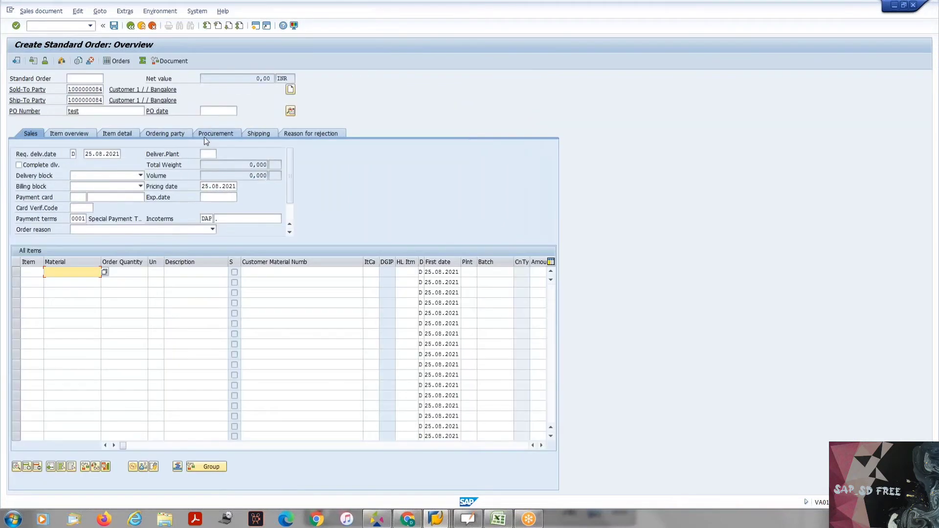
double_click(212, 111)
click(213, 121)
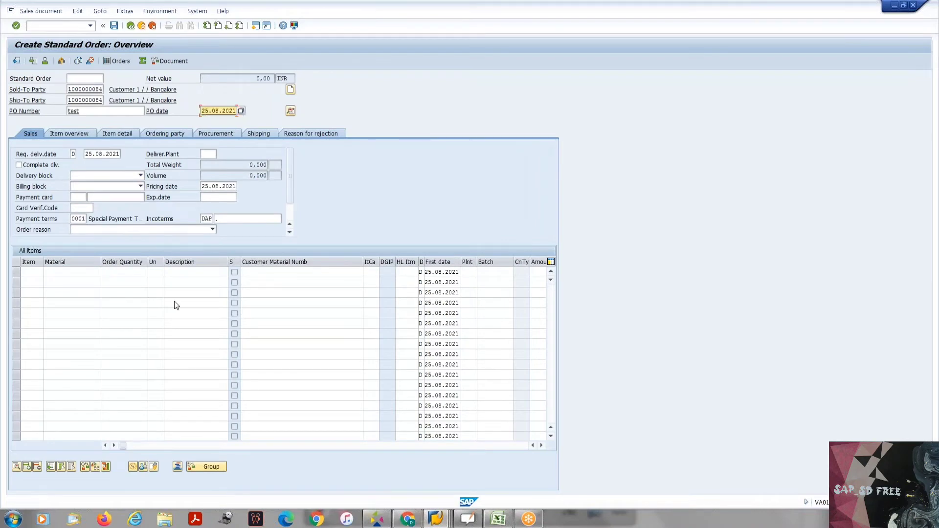
- Add an order item by customer material TESLAX with quantity 10, accept the information message and check the item's plant
click(263, 272)
click(263, 282)
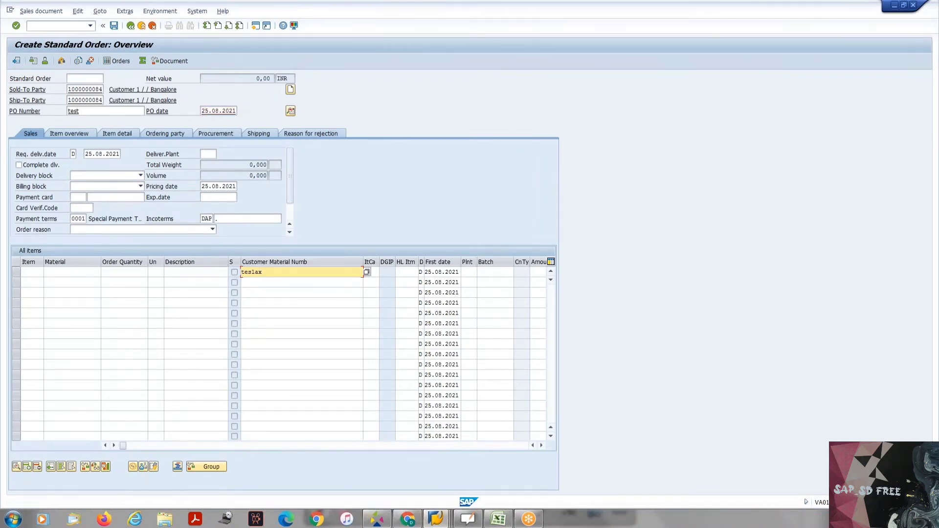
click(124, 272)
key(Return)
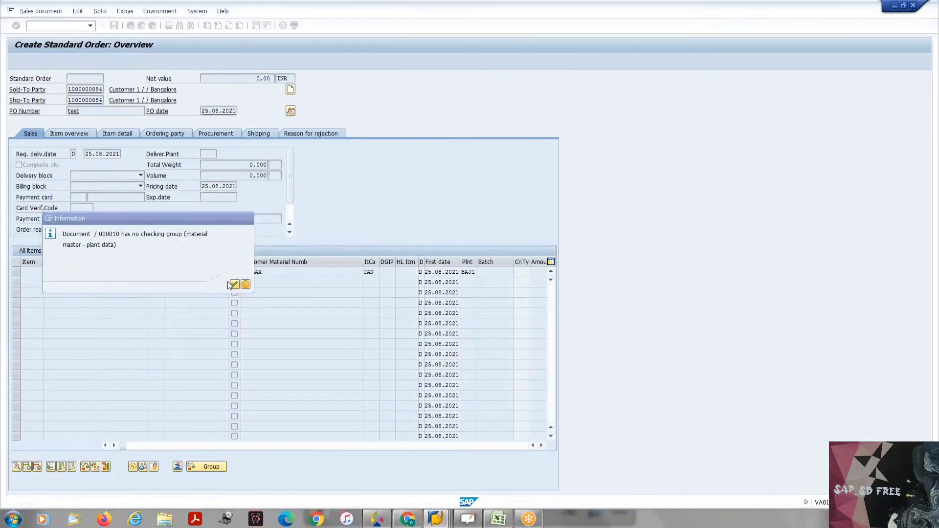
click(238, 284)
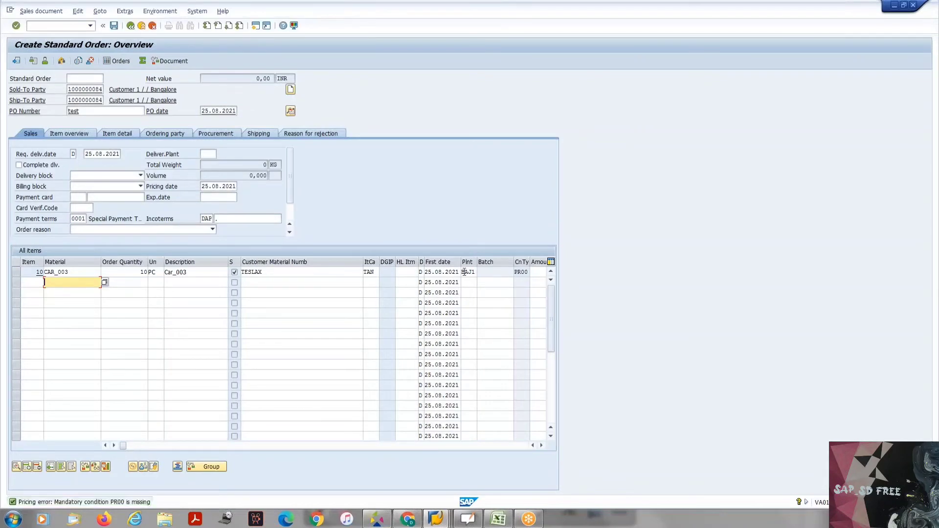
click(462, 272)
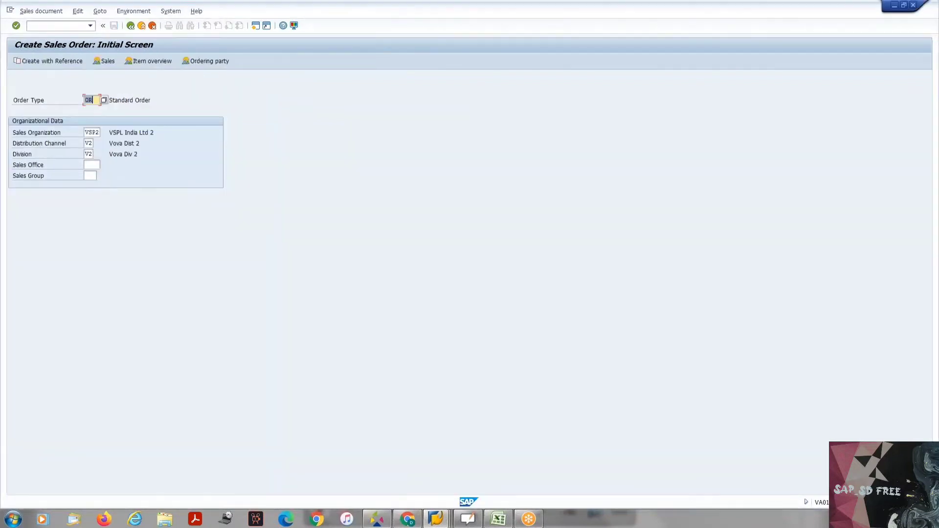
- Switch to the other SAP session, return to the SAP Easy Access screen and start transaction VD54, Display for Material
key(super)
key(alt+Tab)
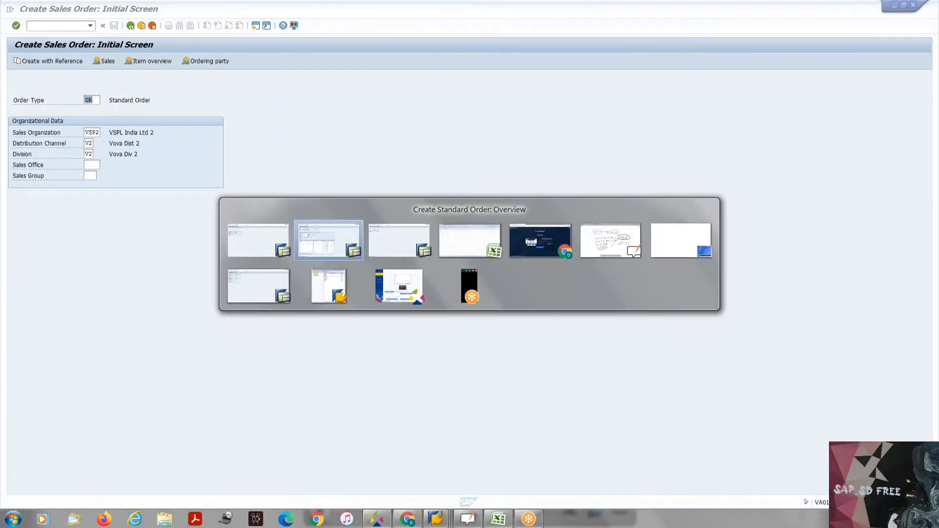
key(alt+Tab)
key(F3)
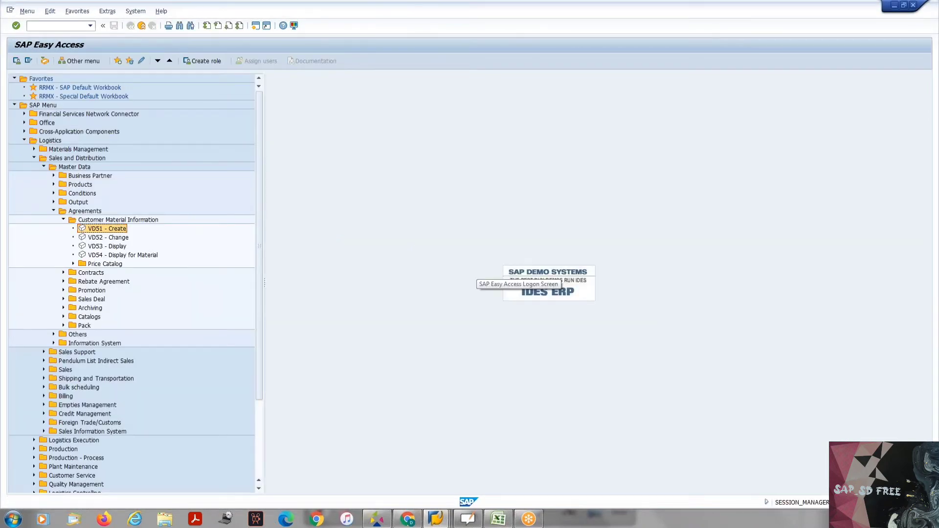
key(Down)
key(Down)
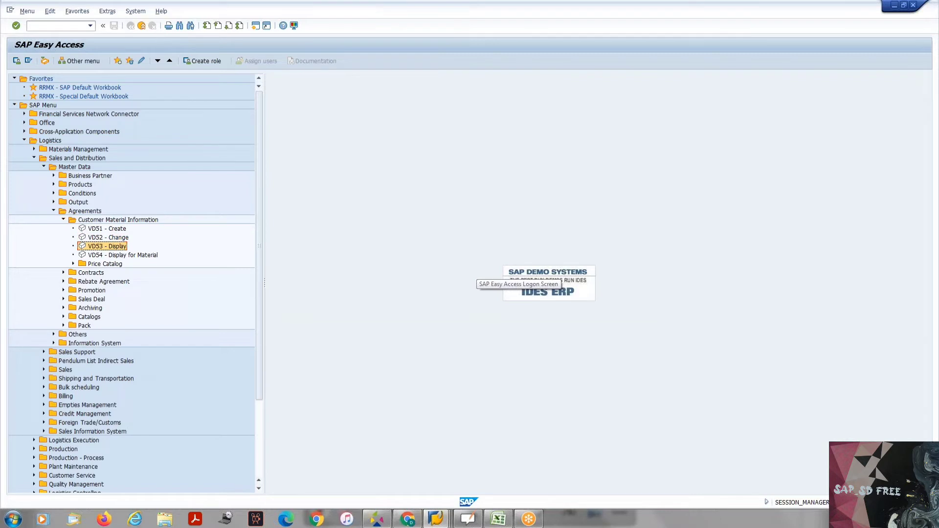
key(Down)
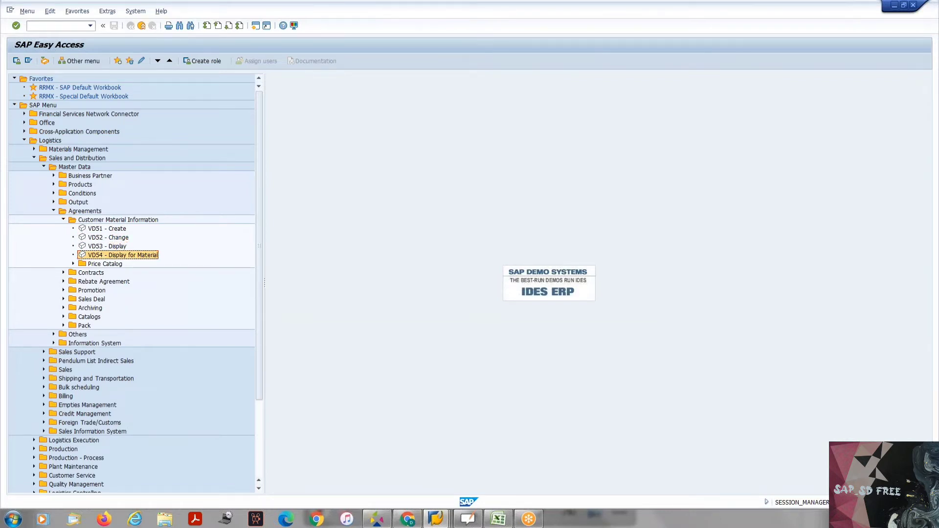
key(Return)
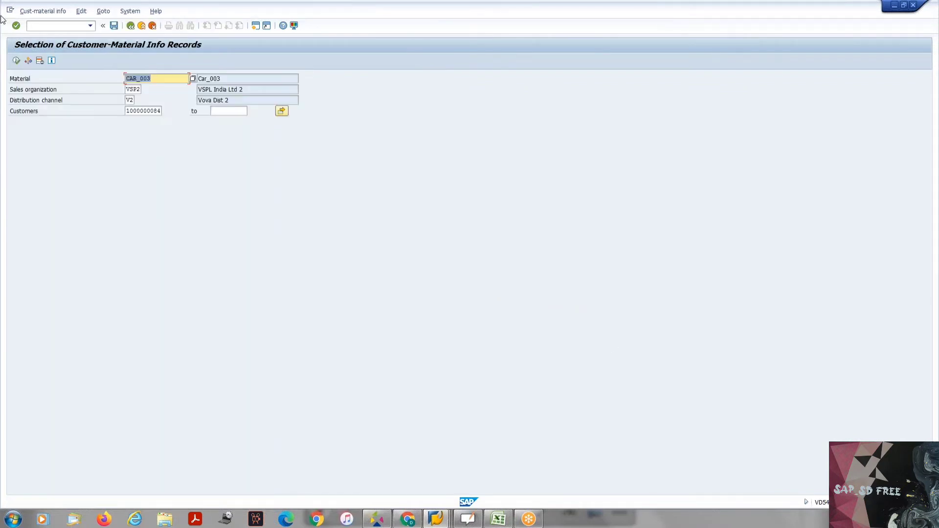
- Display the item details of the customer's info record for material CAR_003 in VSP2/V2, and leave the transaction
click(16, 60)
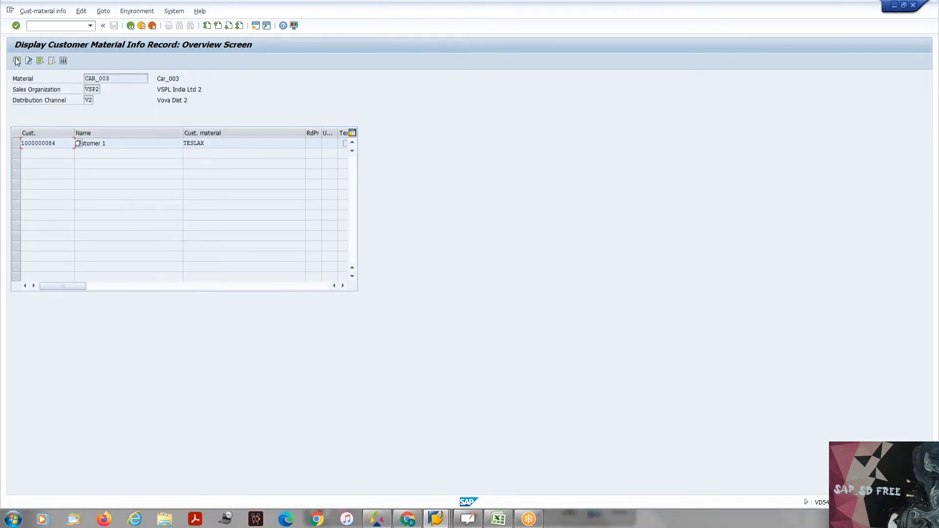
click(17, 61)
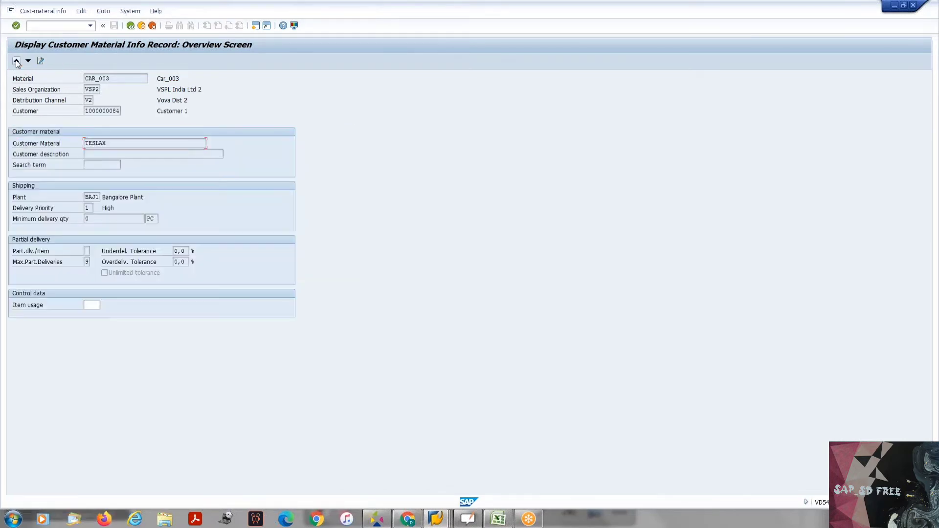
click(130, 26)
click(131, 26)
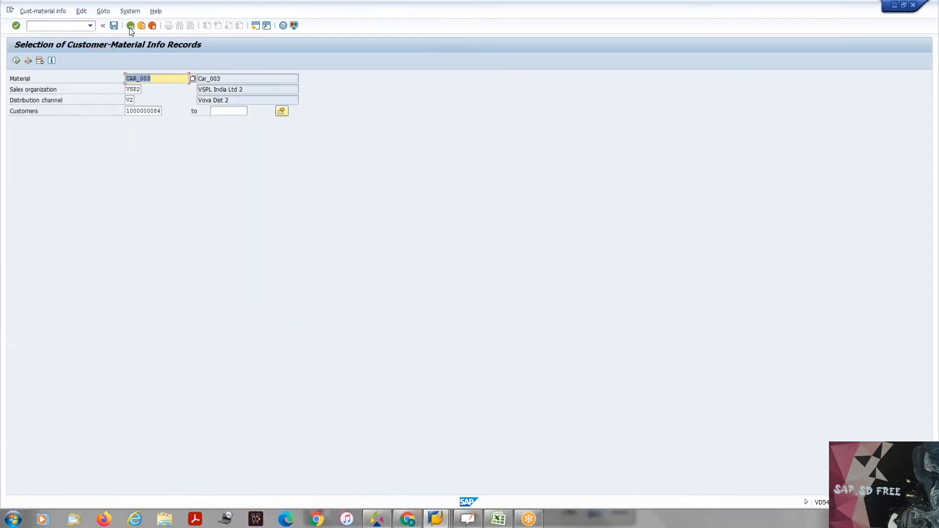
click(130, 26)
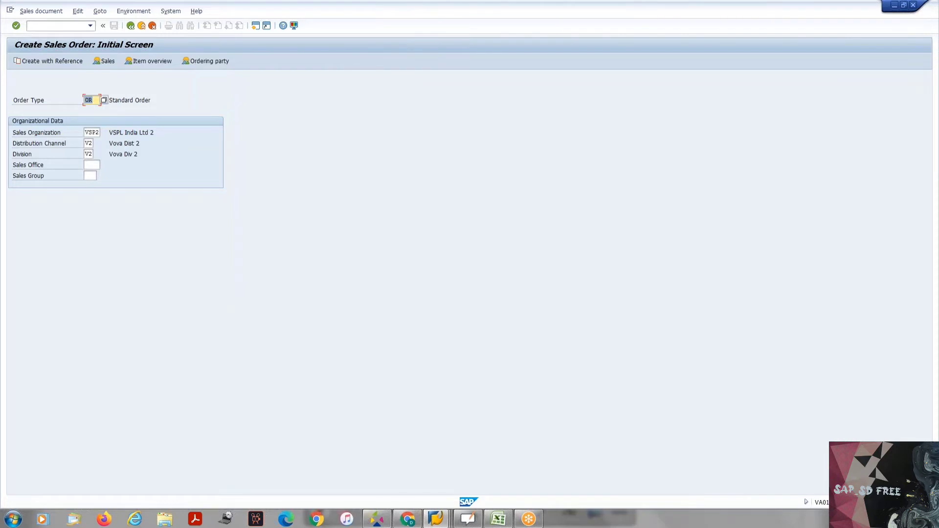
- Open a standard order of type OR for VSP2/V2/V2 in VA01 and enter the customer as sold-to party
key(Return)
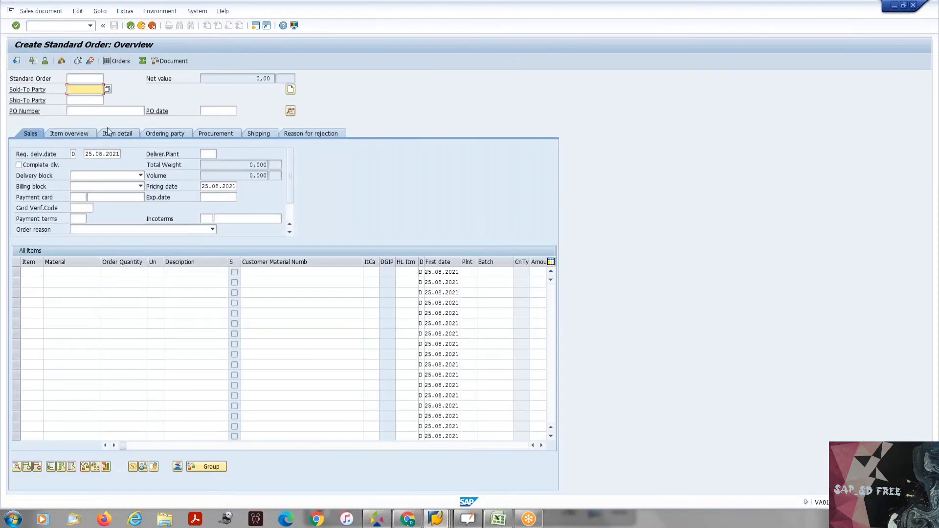
click(88, 90)
click(87, 106)
key(BackSpace)
key(BackSpace)
key(BackSpace)
key(BackSpace)
key(BackSpace)
key(BackSpace)
key(BackSpace)
key(BackSpace)
key(BackSpace)
key(BackSpace)
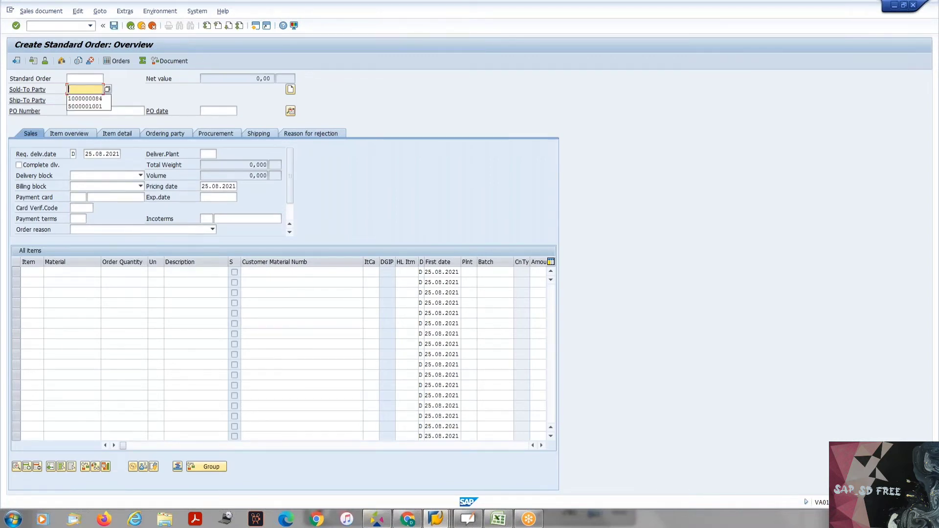
click(85, 99)
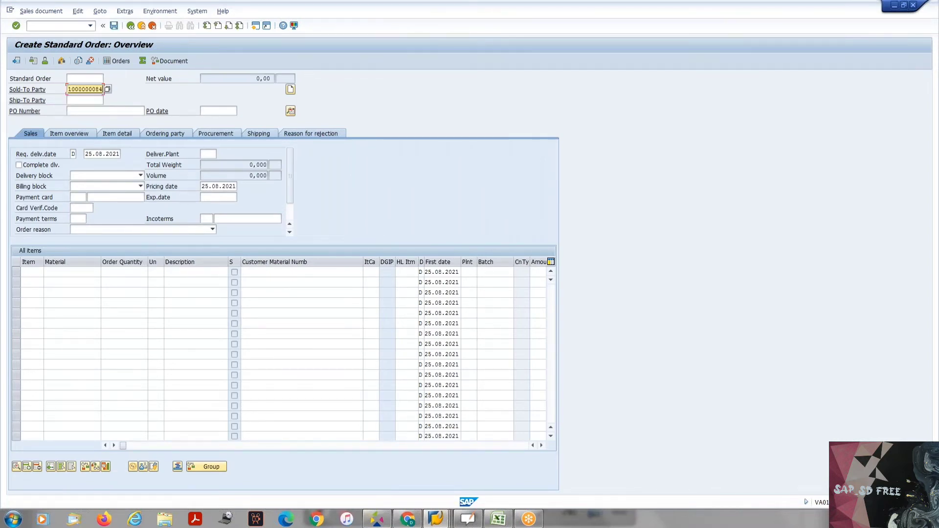
key(Return)
- Fill in the new order's PO number with test and its PO date with 25.08.2021
click(83, 112)
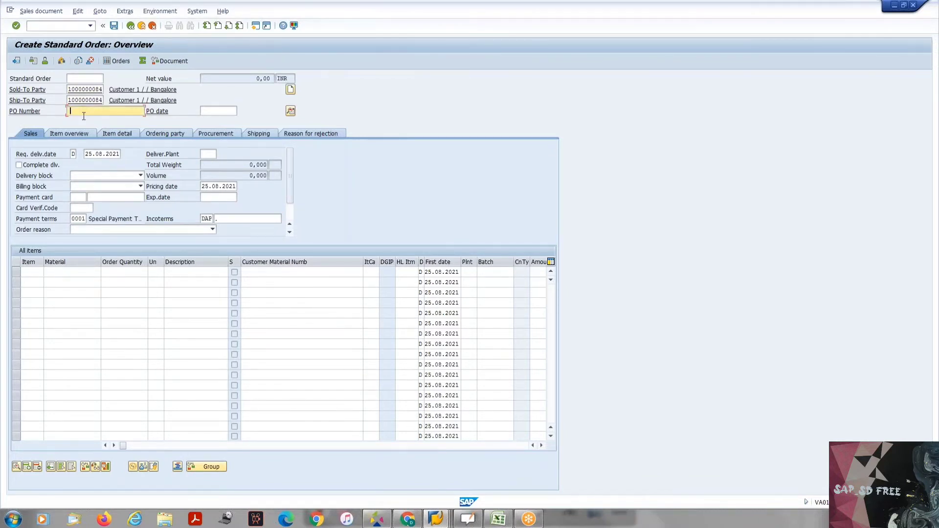
text(test)
click(220, 110)
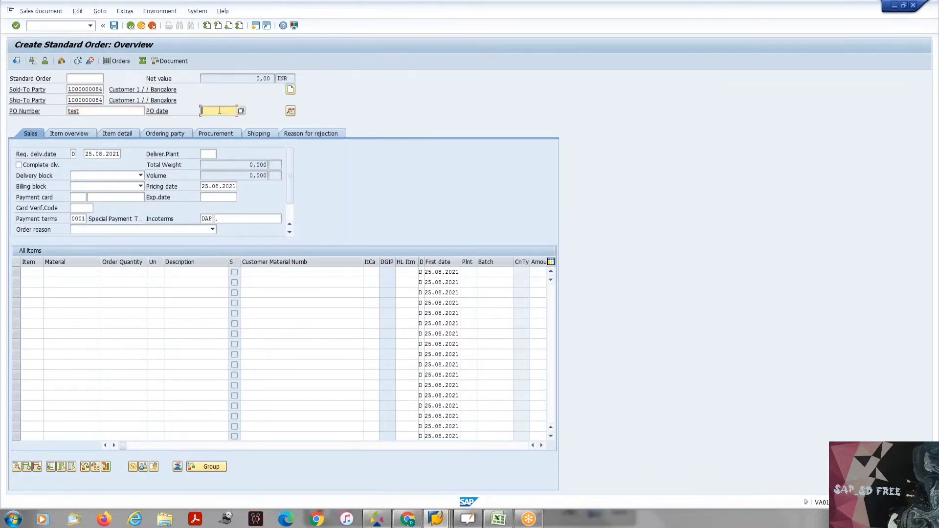
click(219, 111)
click(218, 120)
- Add an item with customer material number teslax and an order quantity of 10
click(285, 272)
text(teslax)
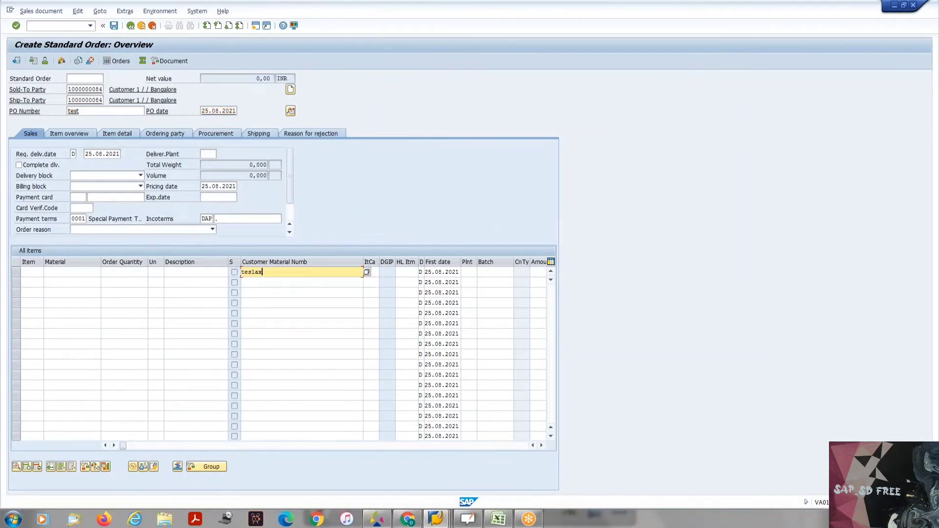
click(132, 272)
text(10)
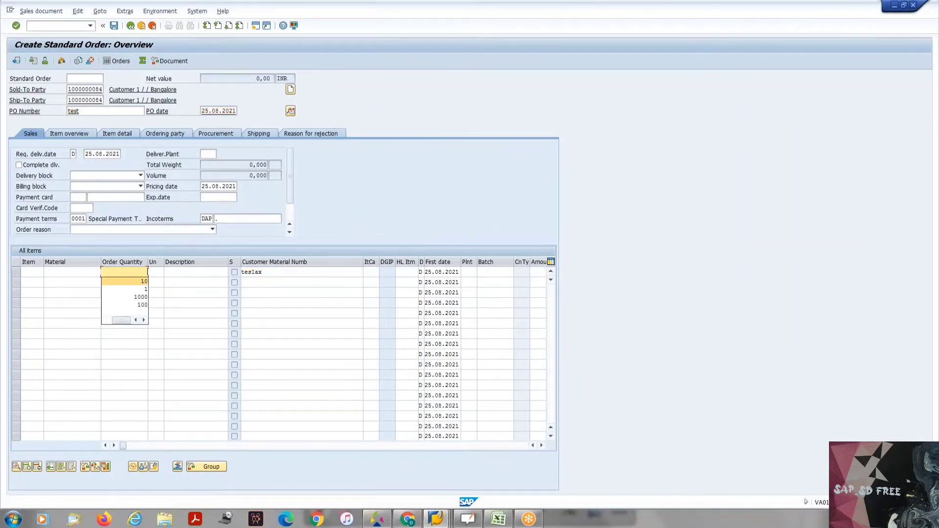
key(Return)
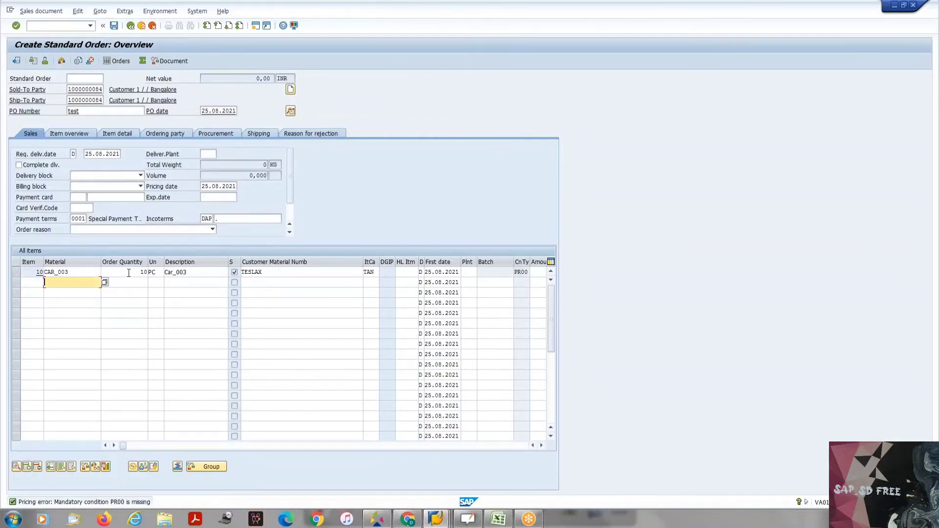
- Set the plant of the CAR_003 item to BAJ1 and accept the information message
click(468, 273)
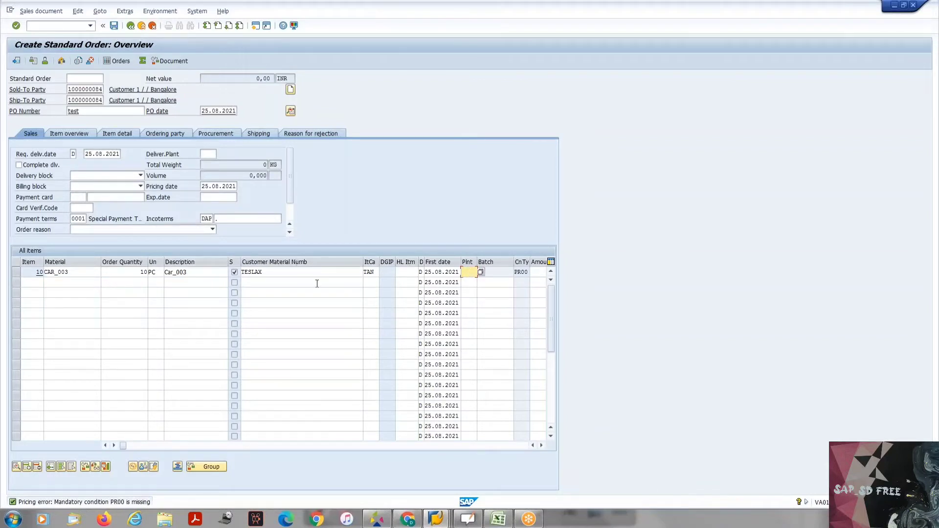
text(baj1)
key(Return)
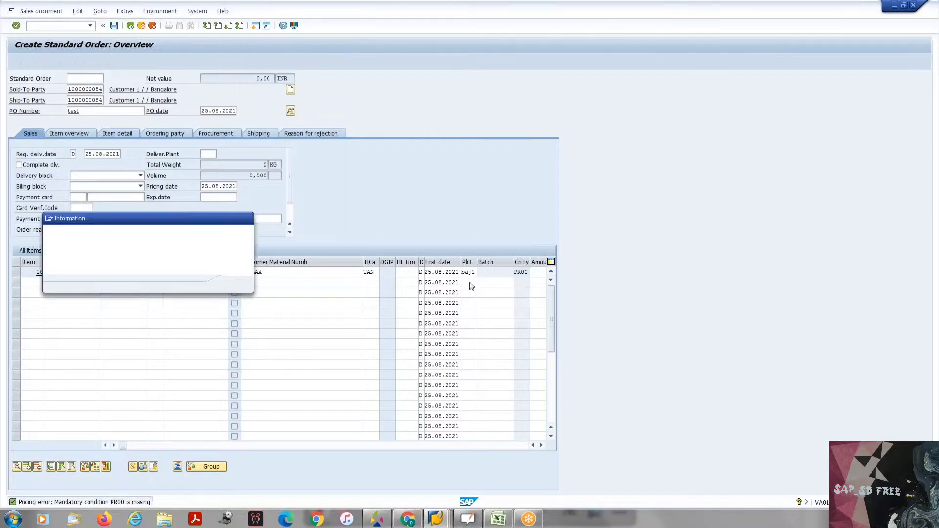
click(233, 285)
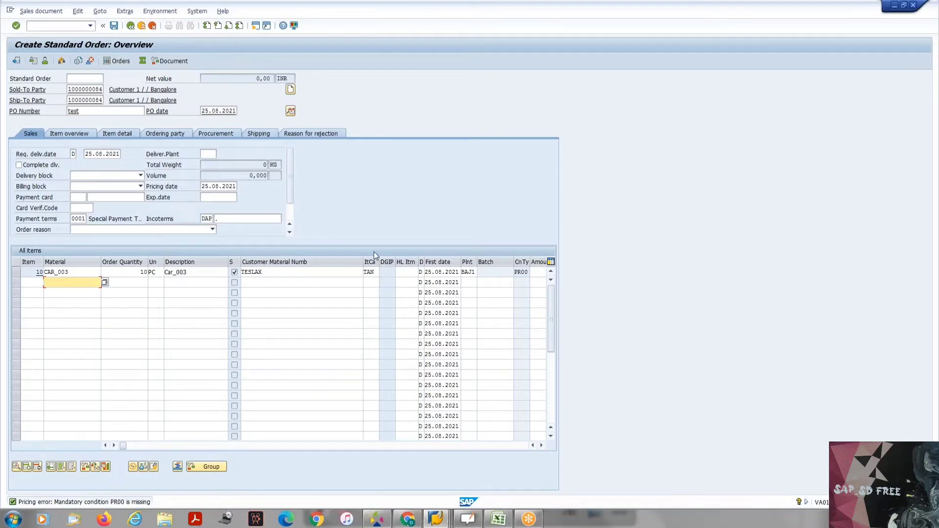
- Switch to the OpenBoard whiteboard and add a new blank page
mouse_move(470, 519)
click(472, 520)
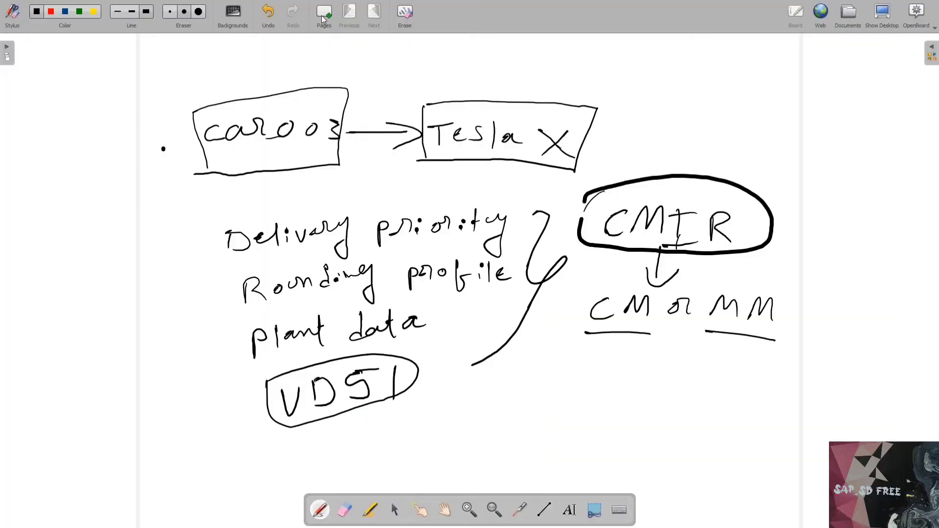
click(324, 14)
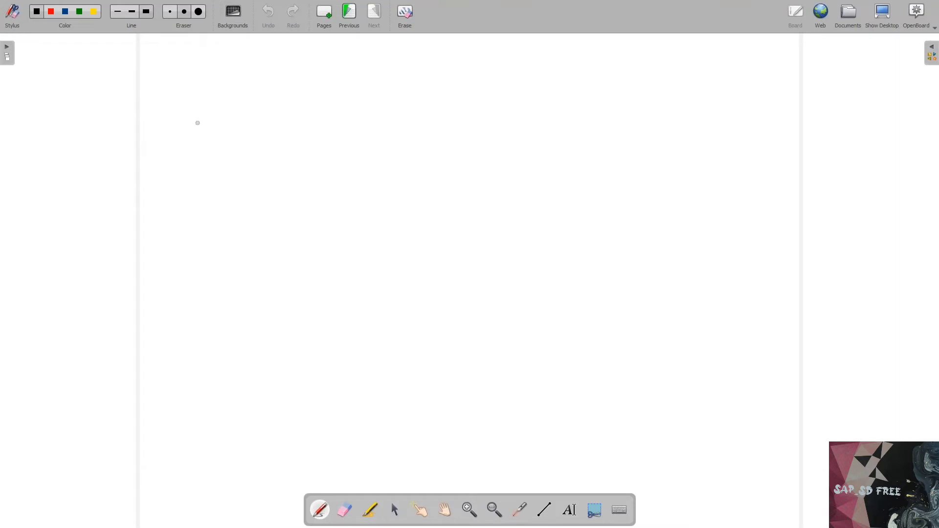
mouse_move(244, 107)
mouse_down()
mouse_move(233, 122)
mouse_move(297, 110)
mouse_move(307, 121)
mouse_up()
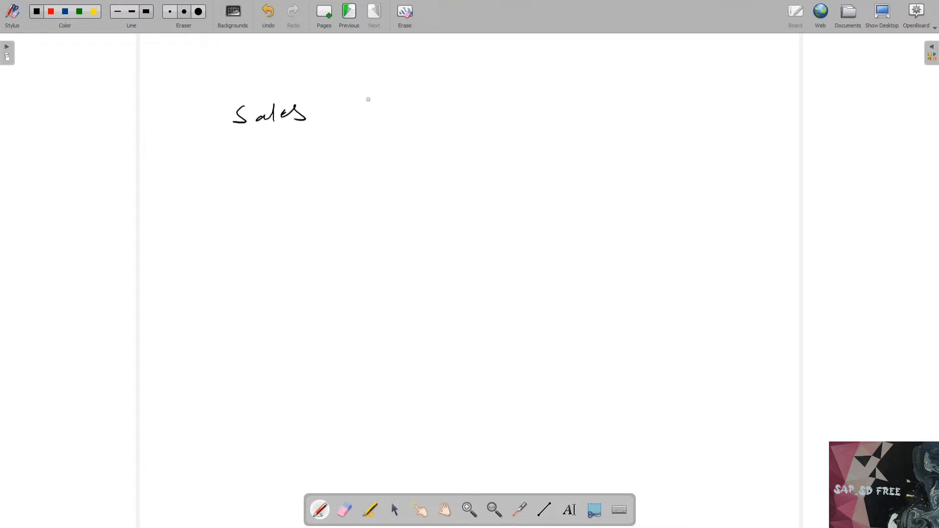
mouse_move(371, 97)
mouse_down()
mouse_move(378, 121)
mouse_move(405, 116)
mouse_up()
key(ctrl+z)
key(ctrl+z)
key(ctrl+z)
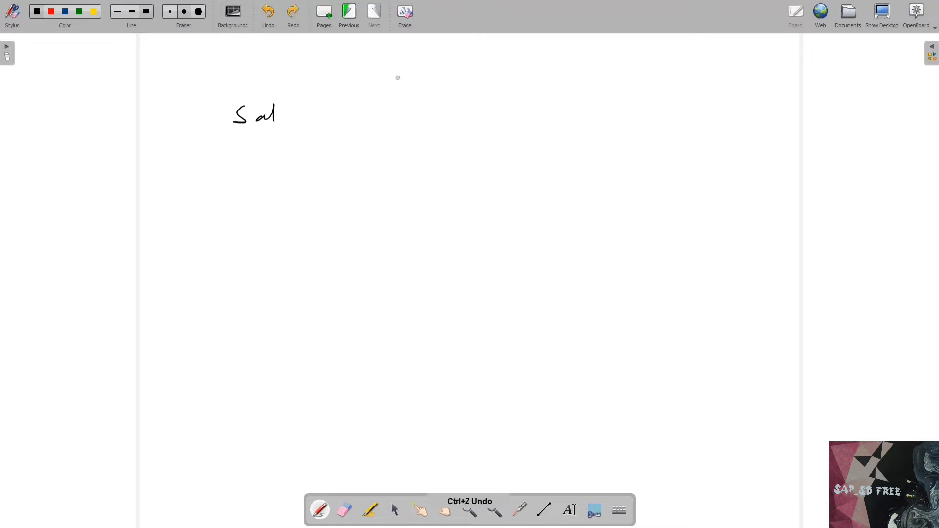
key(ctrl+z)
key(ctrl+z)
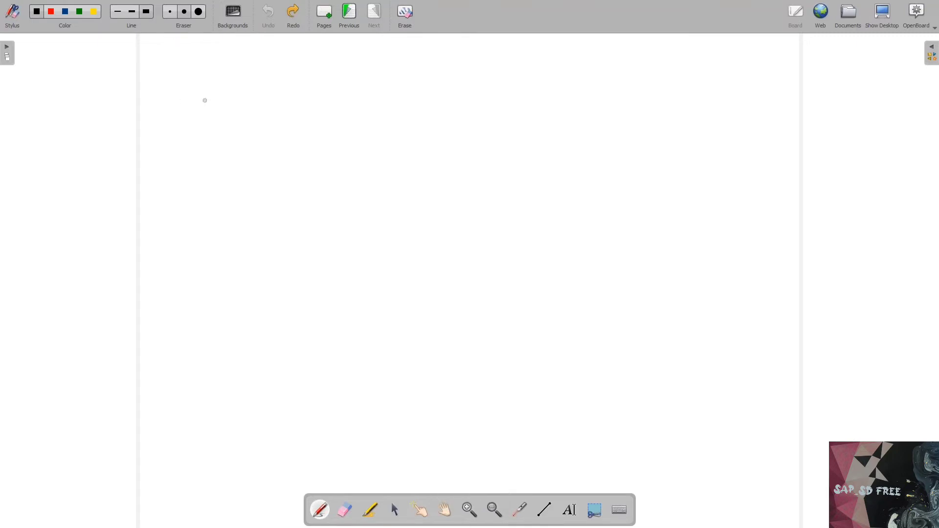
mouse_move(205, 101)
mouse_down()
mouse_move(205, 118)
mouse_move(244, 117)
mouse_move(265, 99)
mouse_move(277, 113)
mouse_up()
right_click(221, 116)
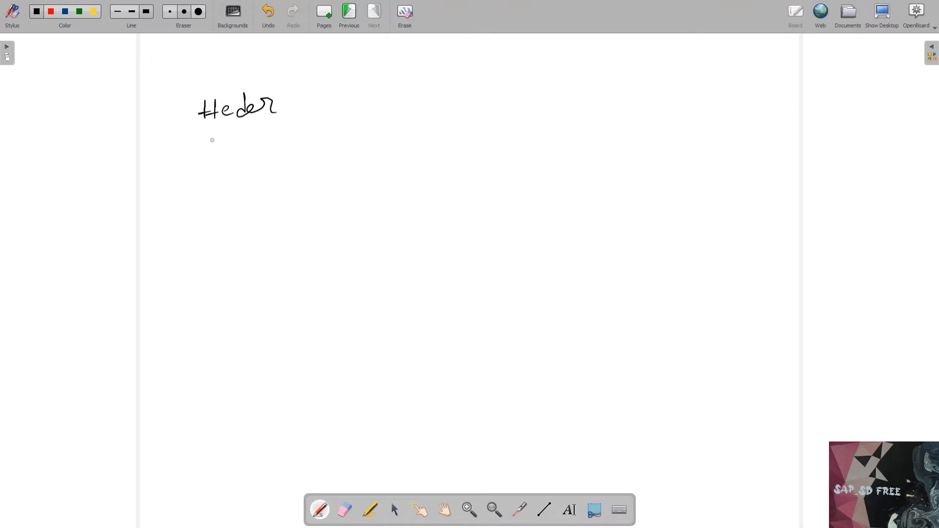
drag(211, 153, 233, 151)
key(ctrl+z)
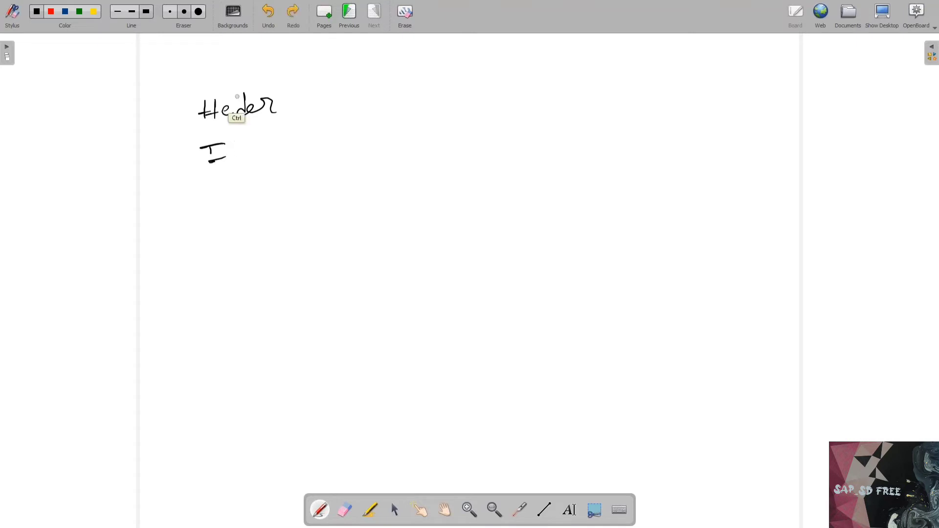
key(ctrl+z)
key(ctrl+z)
key(ctrl+z)
key(ctrl+z)
key(ctrl+z)
key(ctrl+z)
key(ctrl+z)
key(ctrl+z)
key(ctrl+z)
key(ctrl+z)
key(ctrl+z)
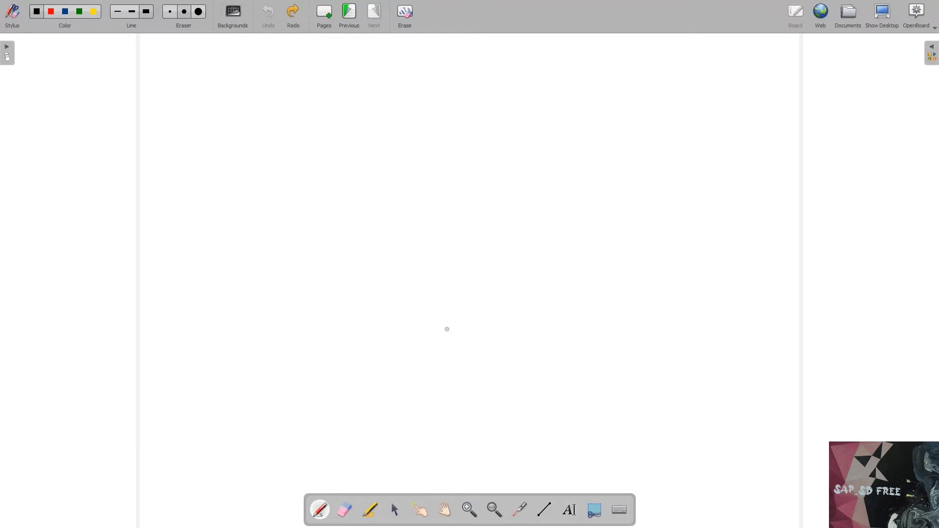
- Switch to the SAP SD workbook in Excel, add a new worksheet and name it Sales_Order
key(alt+Tab)
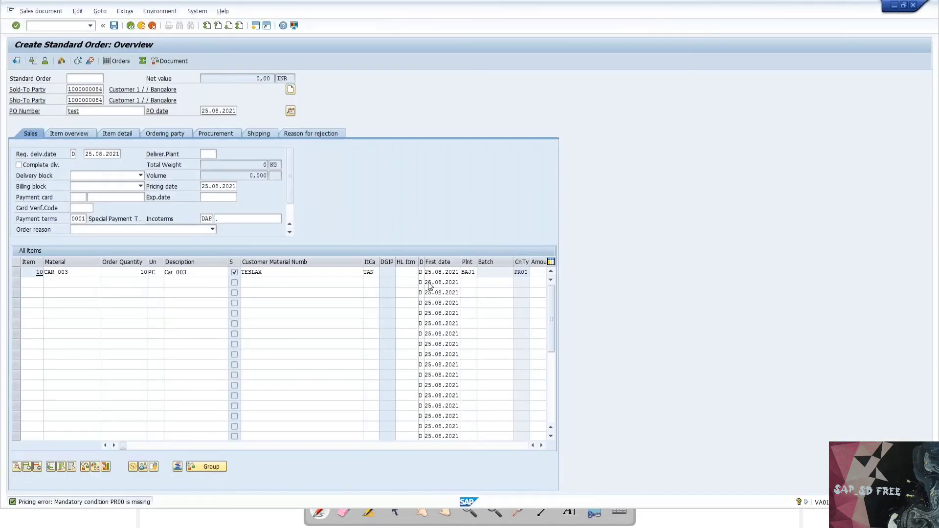
key(alt+Tab)
key(alt+Tab)
key(alt+Tab)
key(alt+Tab)
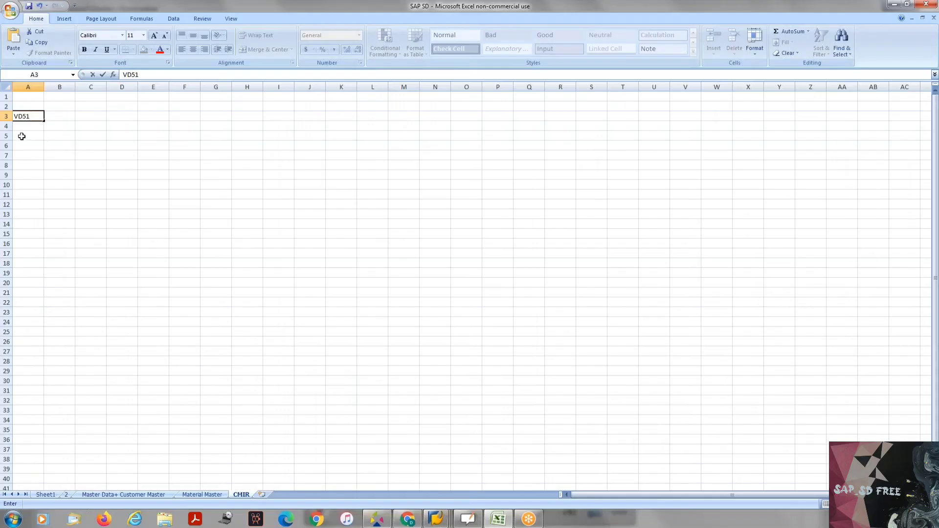
click(262, 495)
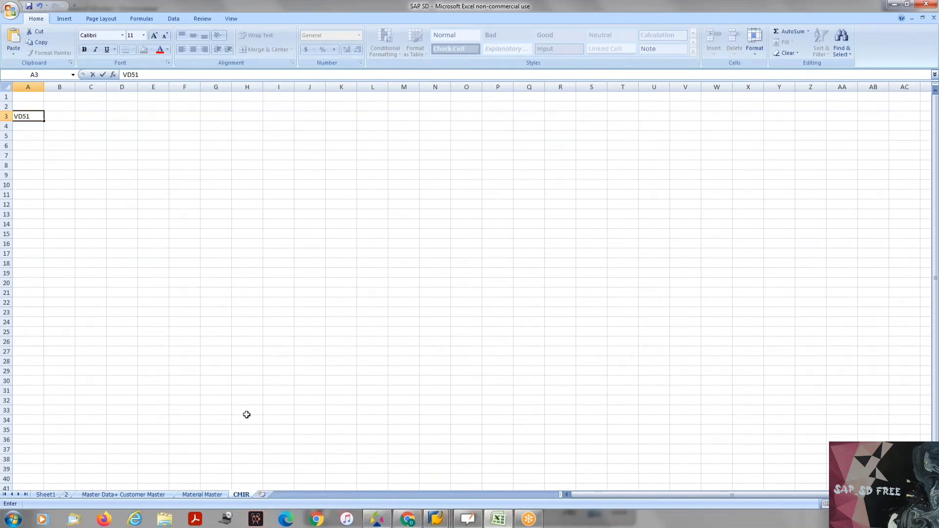
double_click(263, 495)
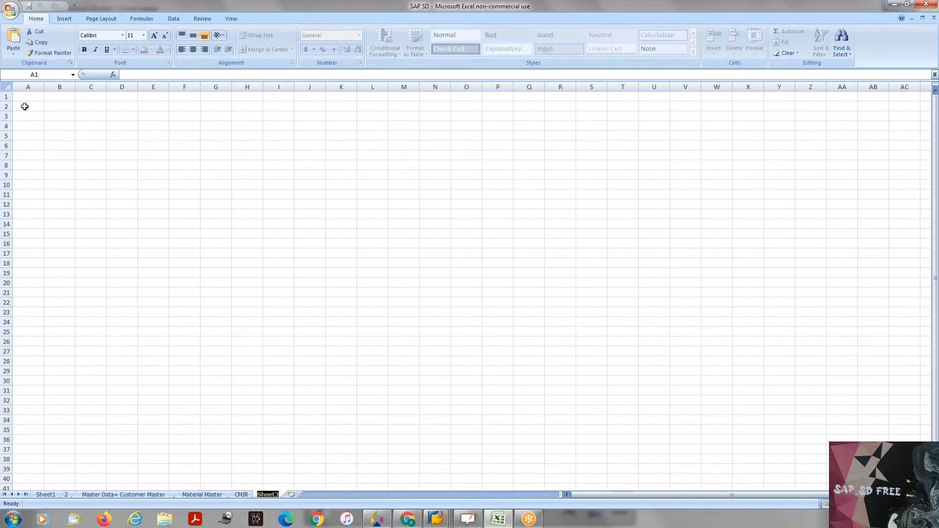
text(Order)
key(Home)
text(Sales)
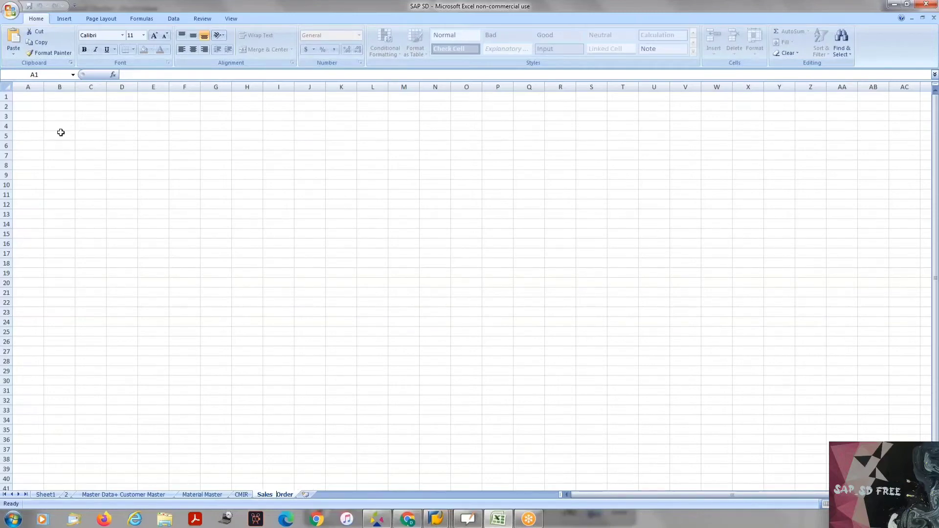
key(BackSpace)
text(_)
click(67, 120)
- Enter Sales order Header, Sales order Item data and Scheduleline data in cells A2 to A4
click(35, 104)
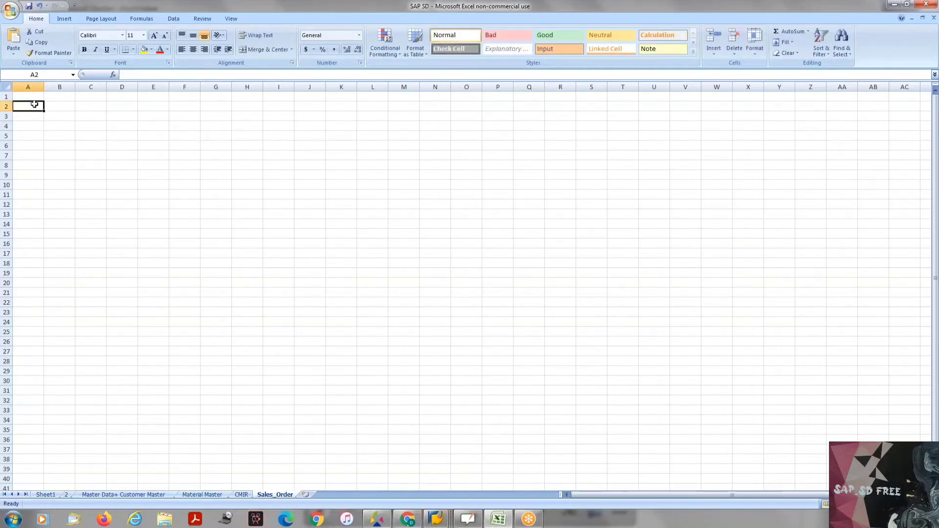
text(Sales or)
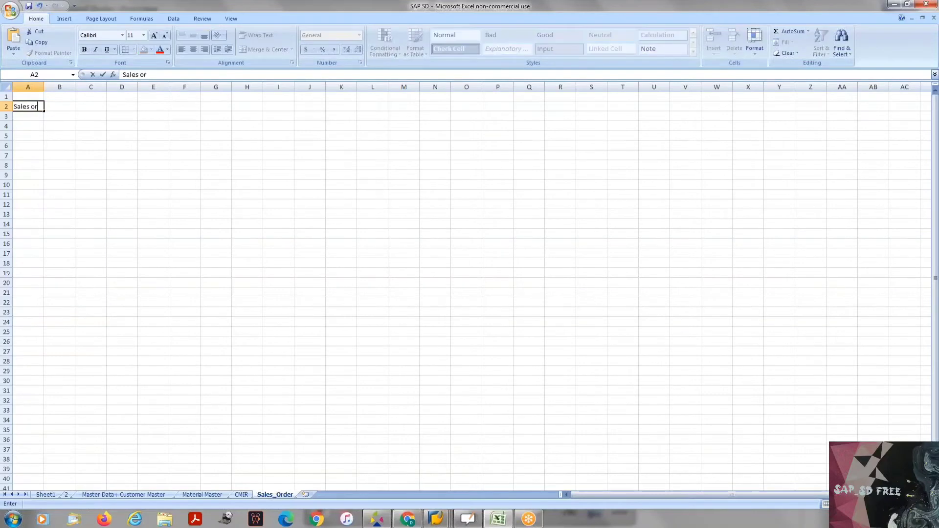
text(der Header)
key(Return)
text(Item)
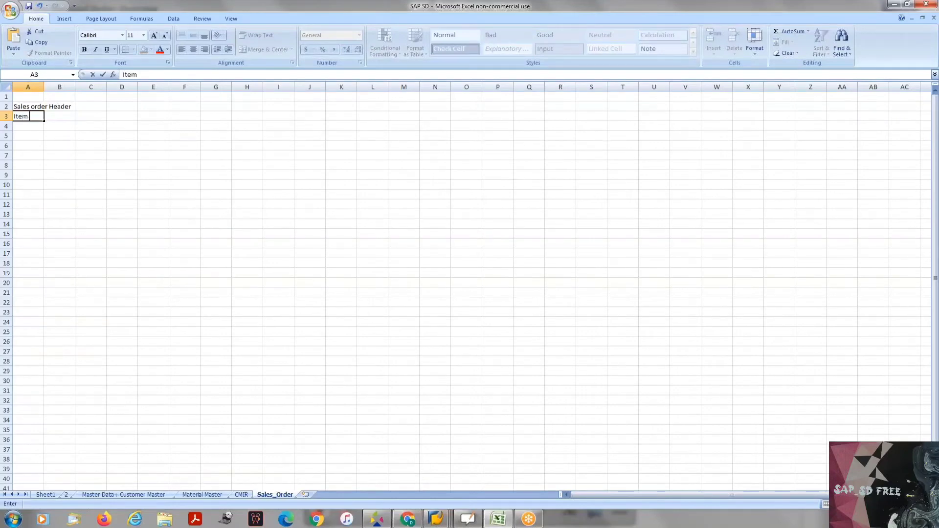
key(BackSpace)
key(BackSpace)
key(BackSpace)
key(BackSpace)
text(Sales order Item data)
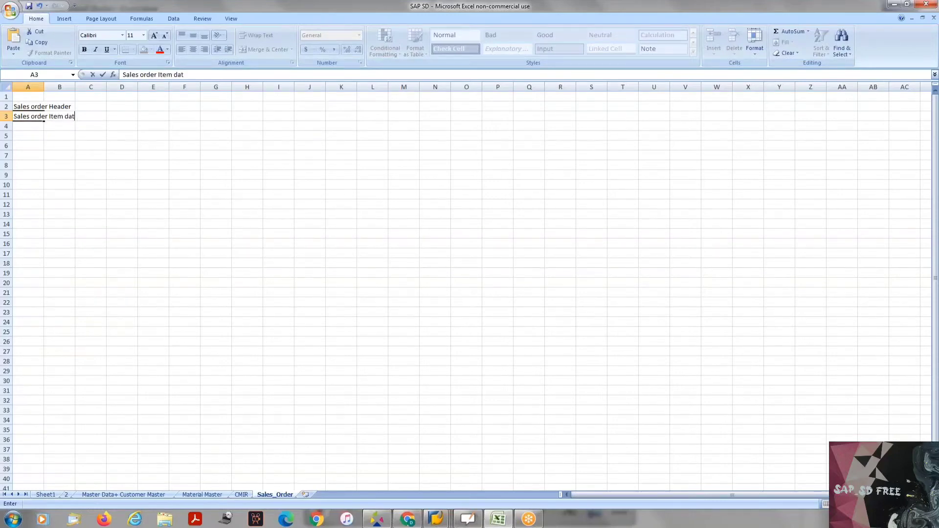
key(Return)
text(Sch)
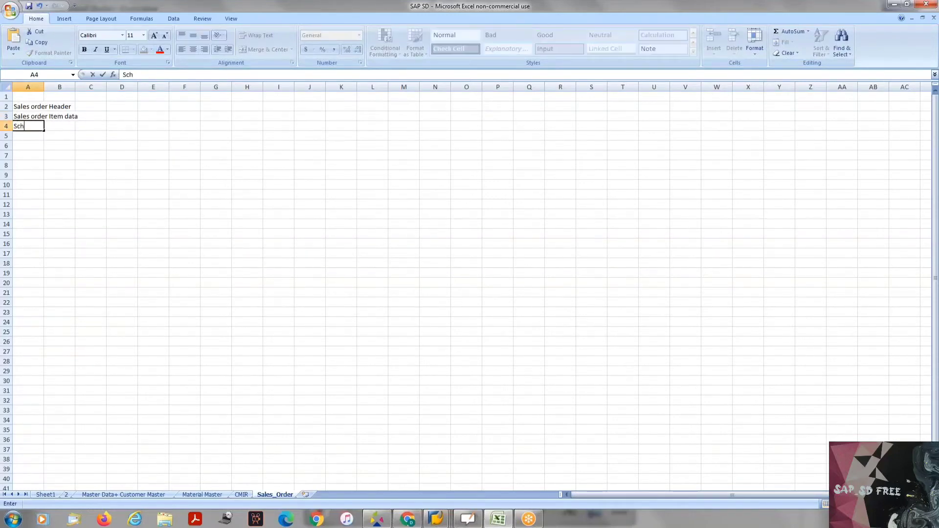
text(edulellne data)
click(78, 212)
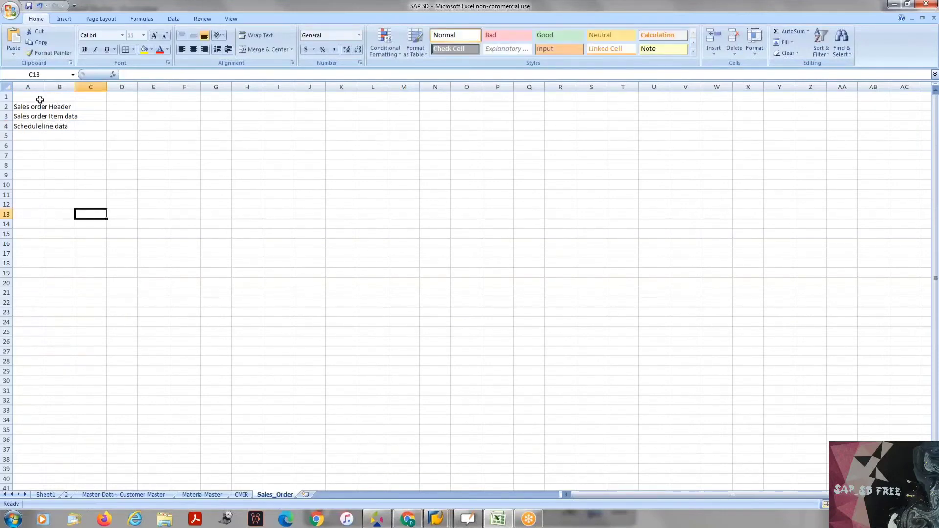
- Switch back to the SAP standard order and add a second item with material car and order quantity 1
key(alt+Tab)
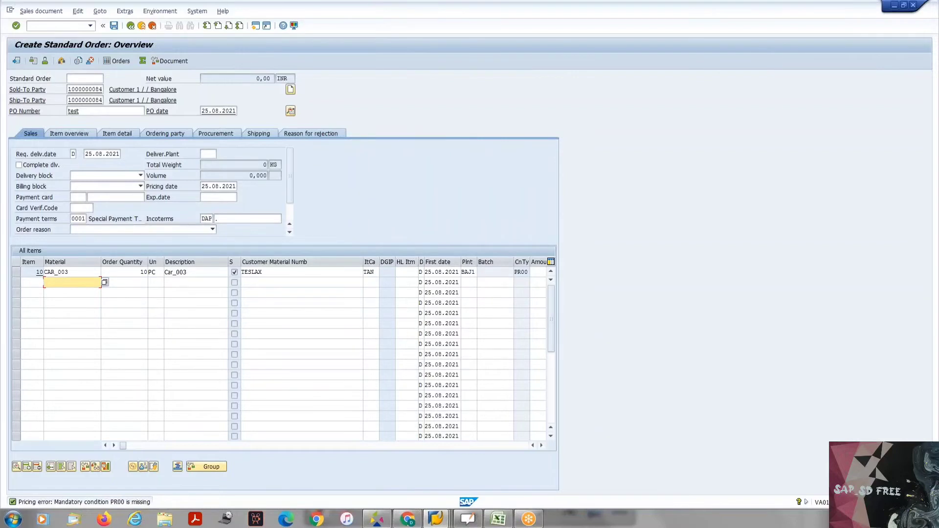
text(car)
key(Tab)
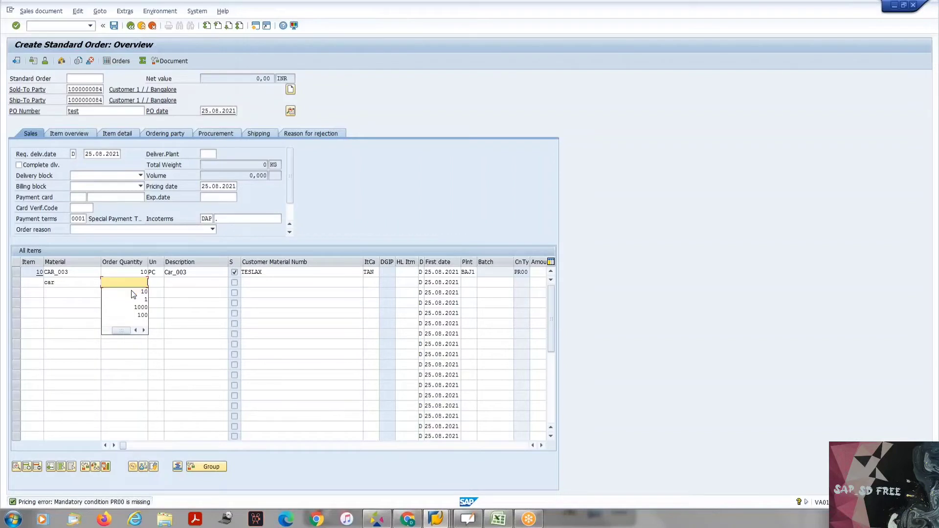
text(1)
key(Return)
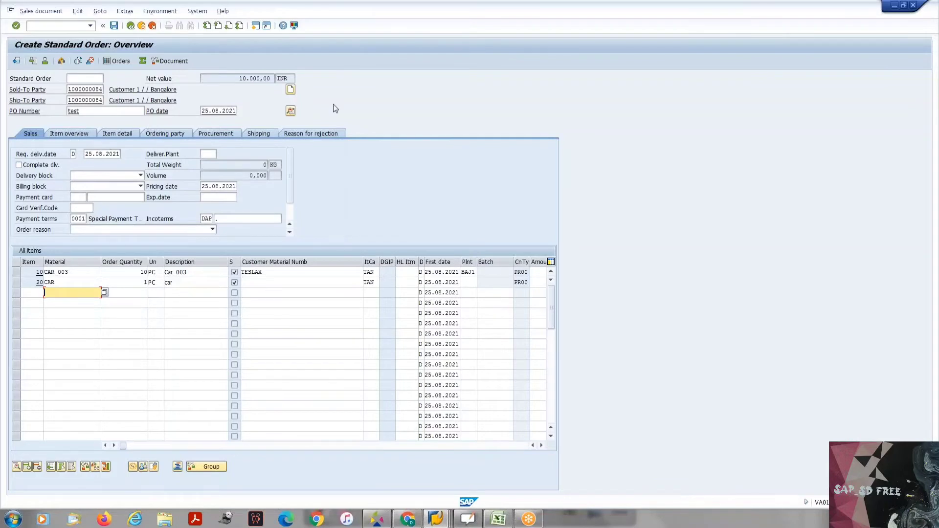
- Examine the order's header data for sales, shipping, billing document and payment cards, and return to the overview
click(291, 111)
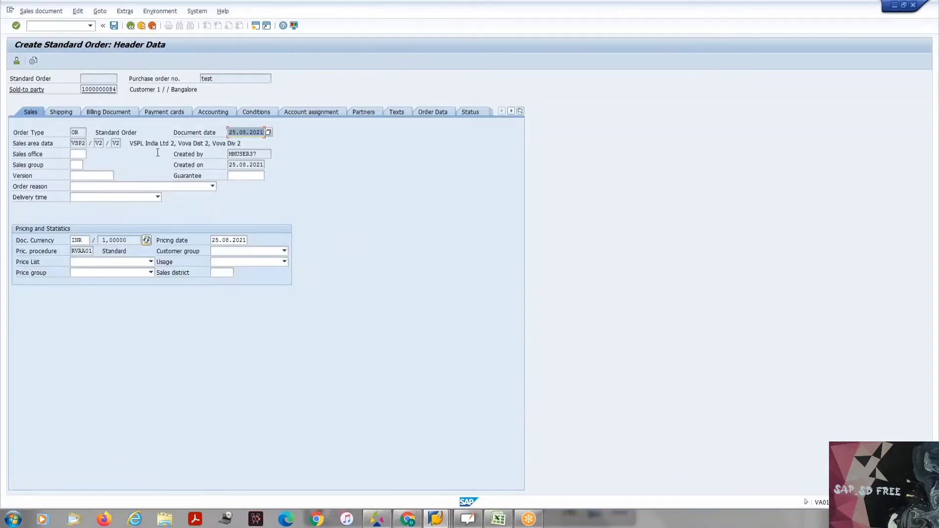
click(76, 114)
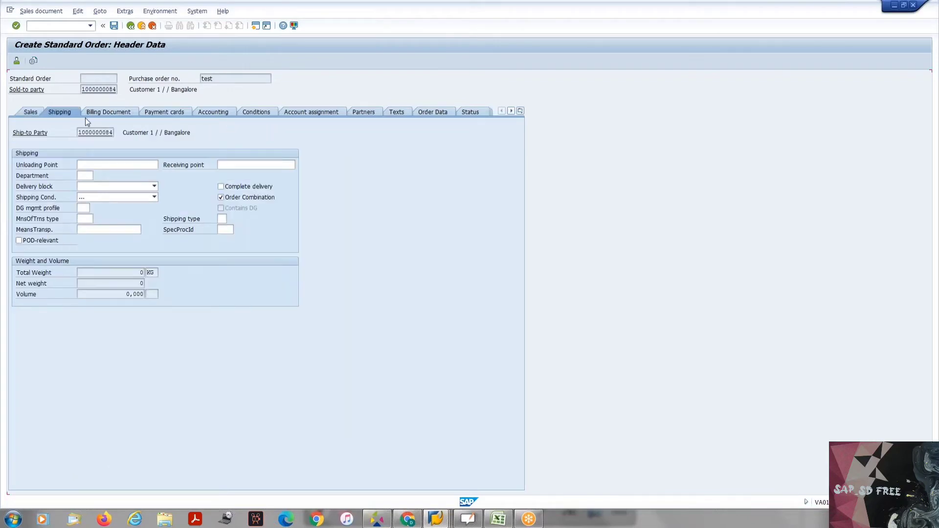
click(105, 113)
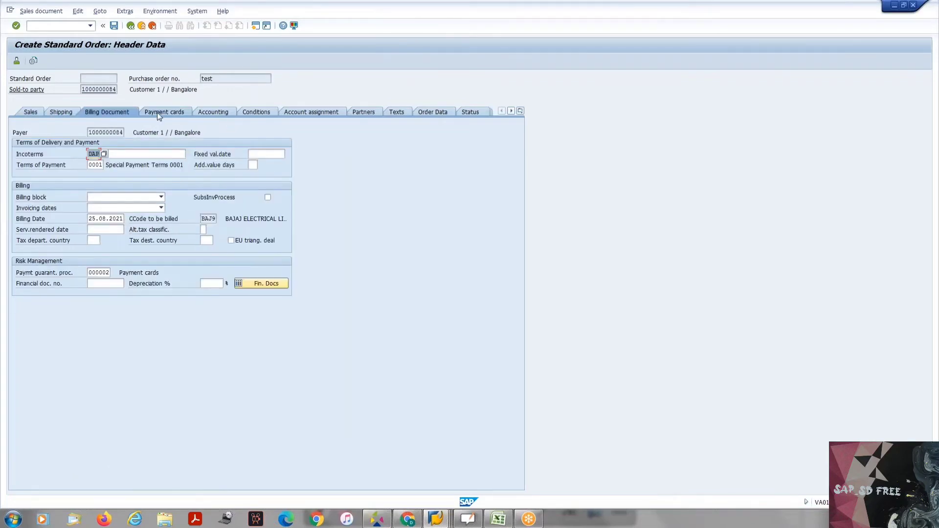
click(157, 112)
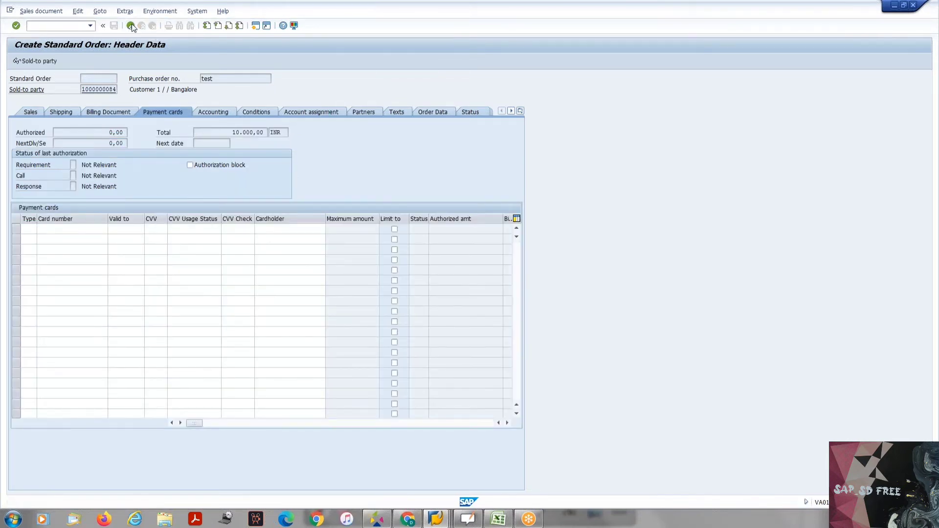
click(131, 26)
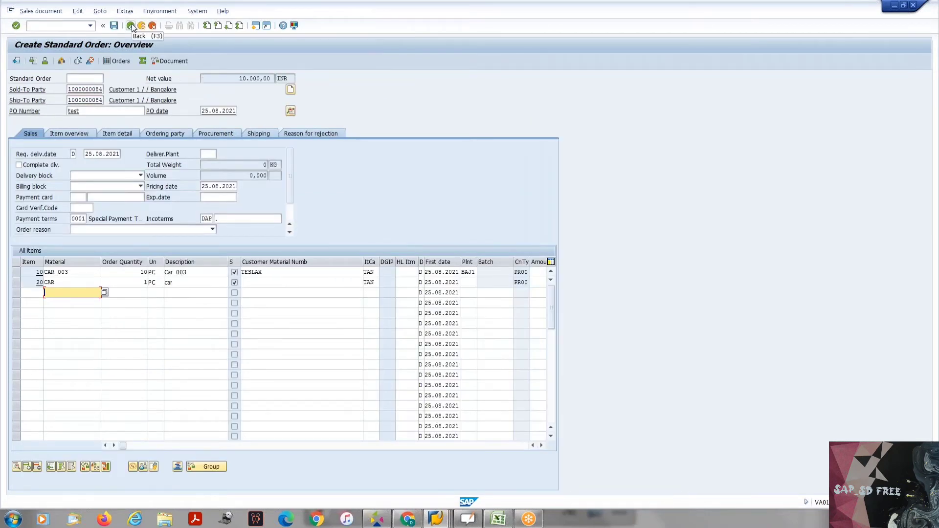
- Examine the CAR_003 item's sales, billing, shipping and schedule line data, including the confirmed quantity, and return to the overview
click(17, 272)
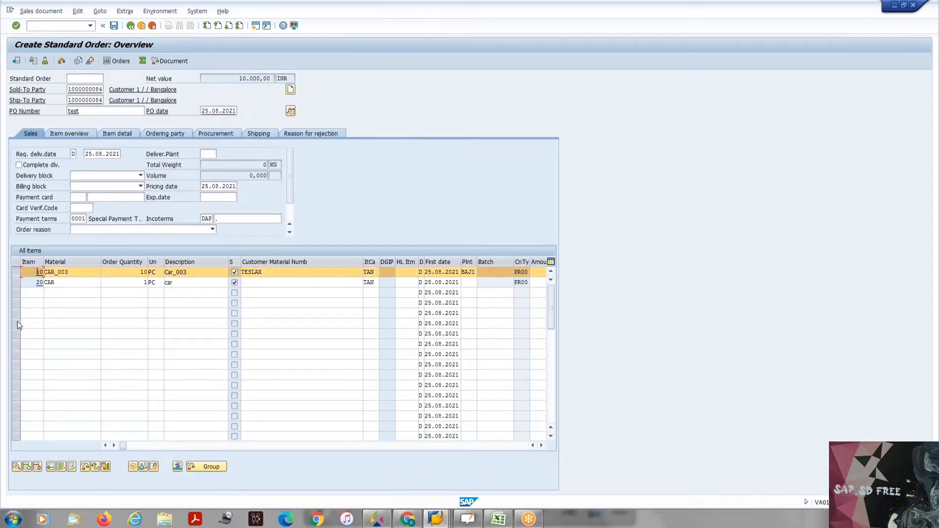
click(17, 467)
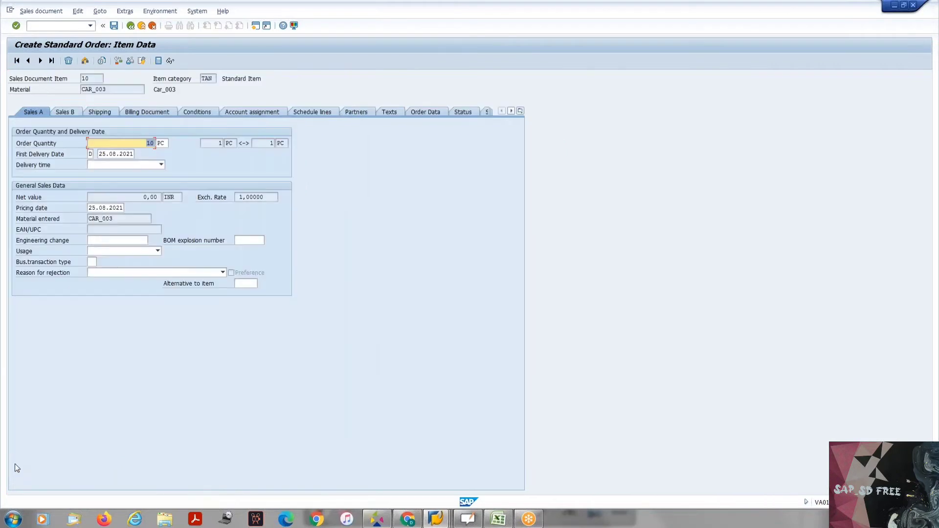
click(138, 113)
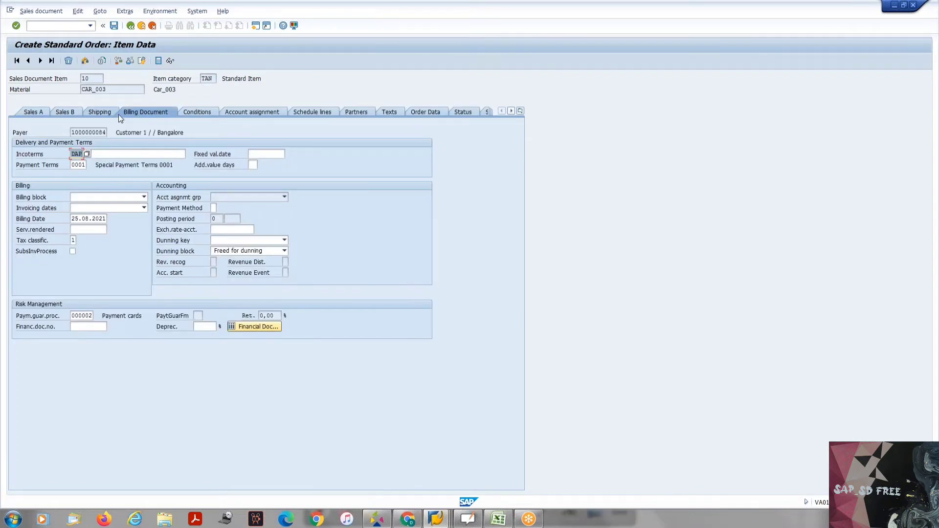
click(63, 112)
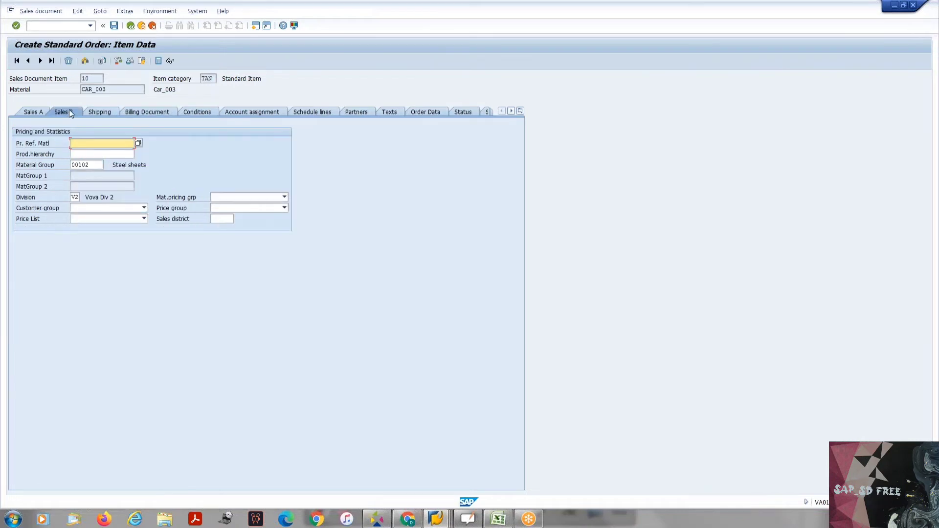
click(105, 112)
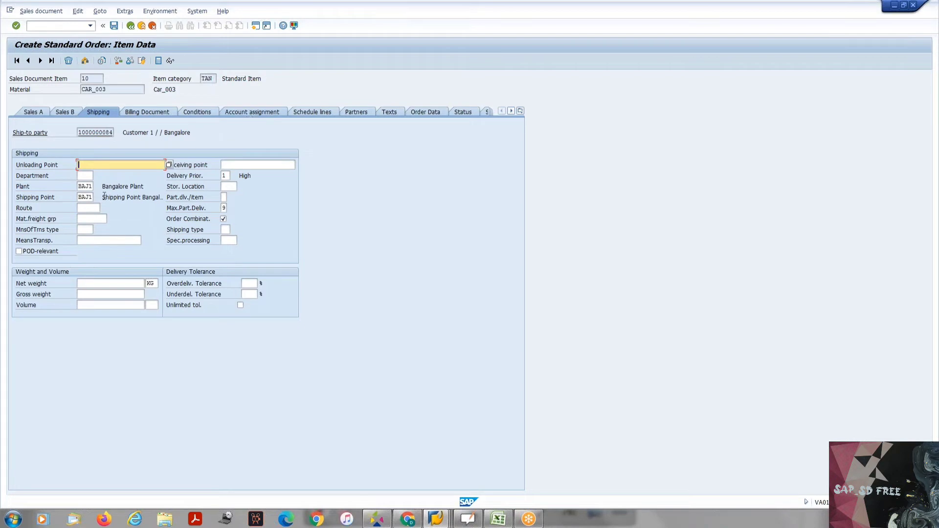
click(309, 110)
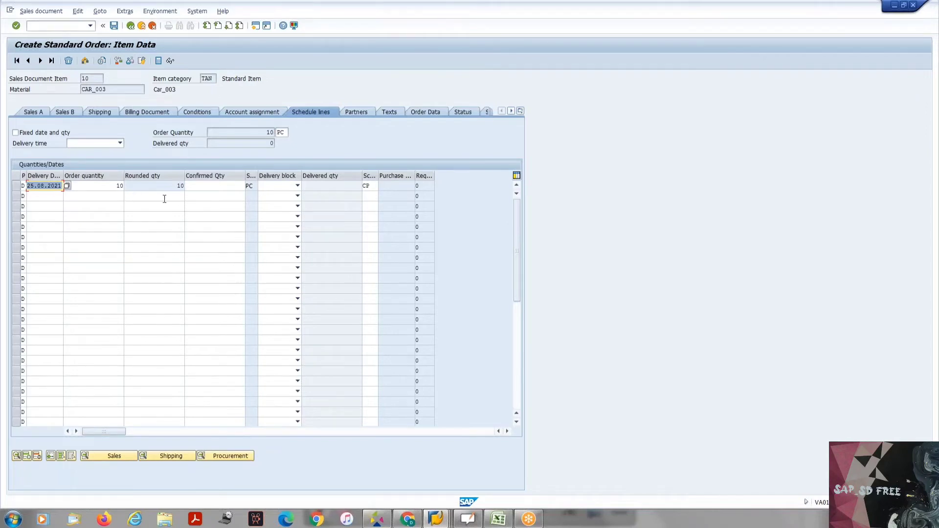
click(231, 184)
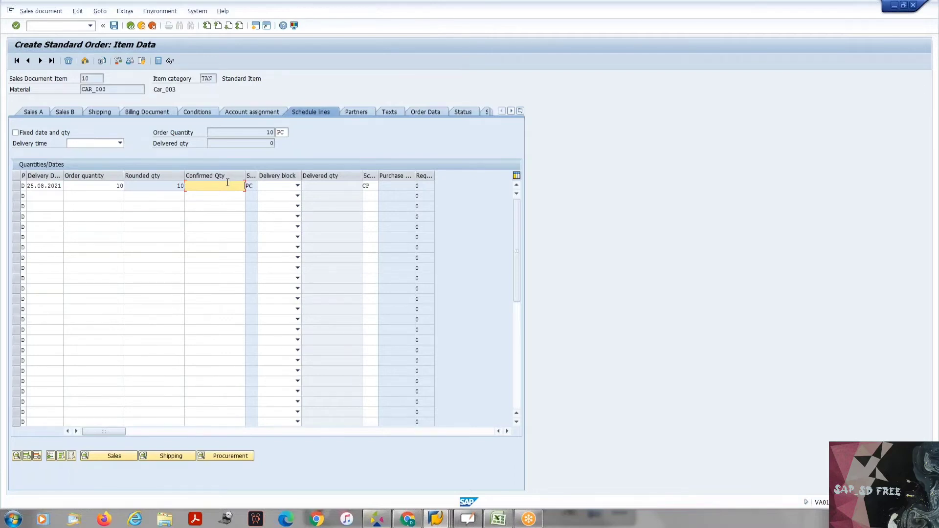
click(131, 26)
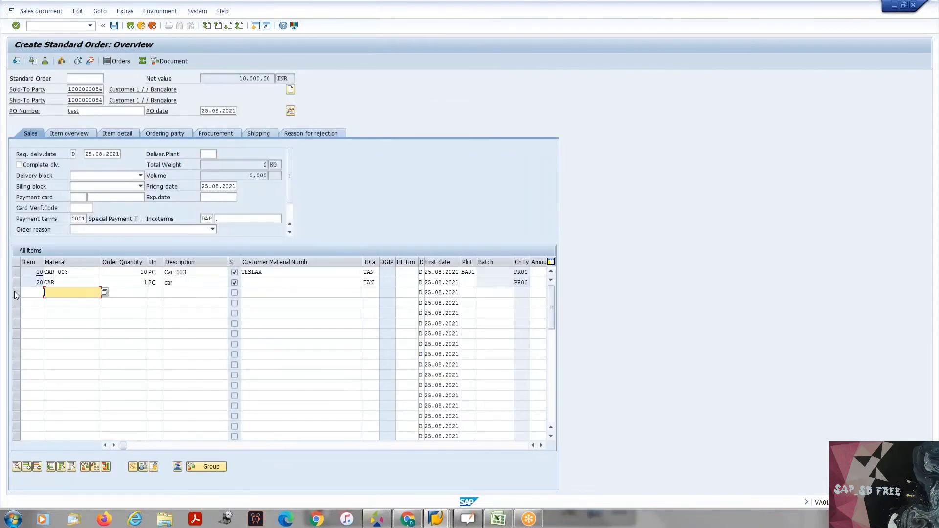
- Delete the CAR item (item 20) from the order
click(16, 282)
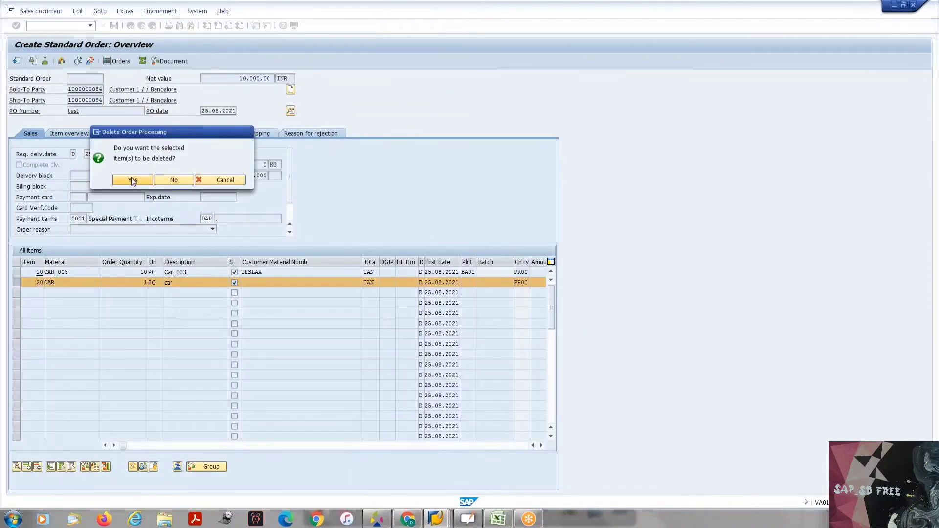
- Confirm deleting item 20 (material CAR) from the standard order and refresh the order overview
click(133, 180)
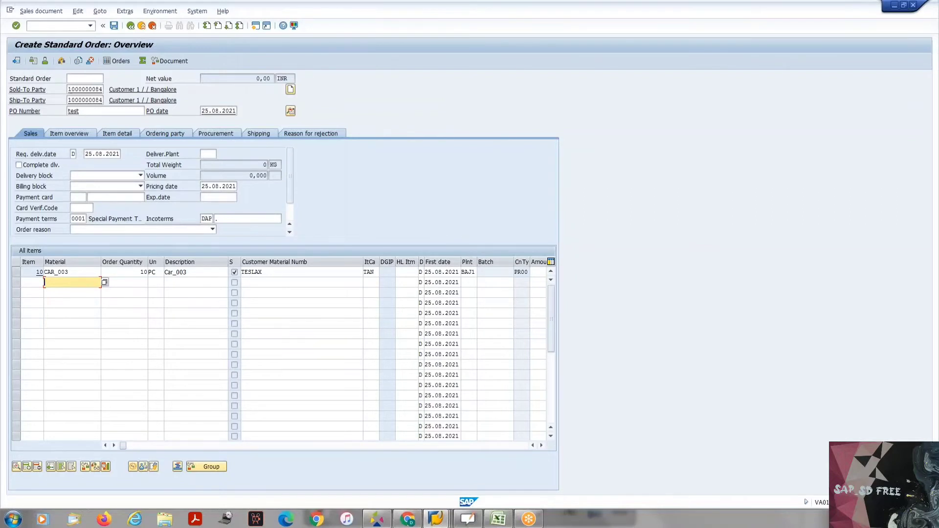
click(82, 111)
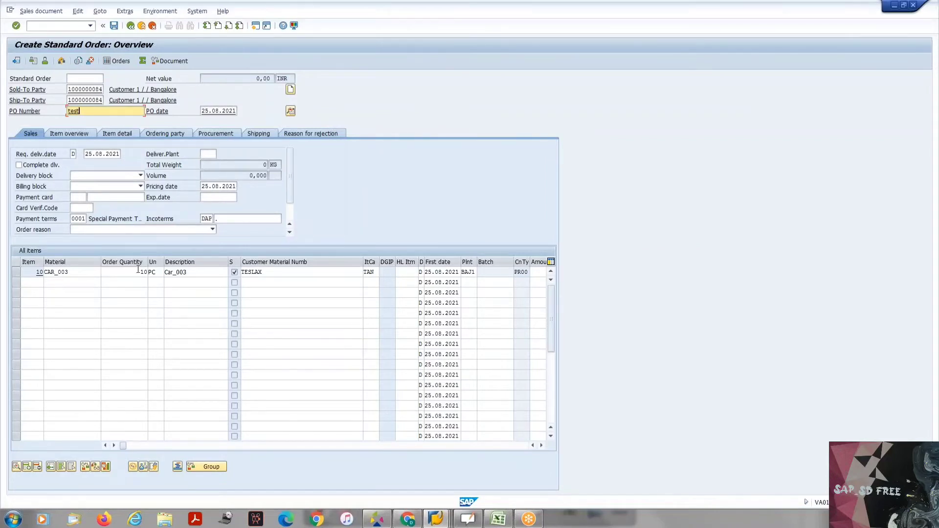
key(Return)
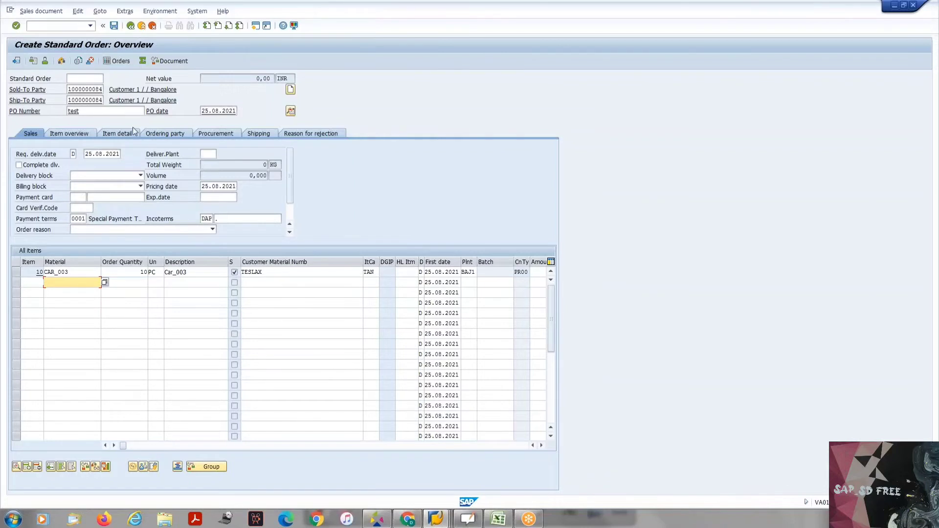
- Open the order's incompletion log, select all missing entries and start completing their data
click(99, 12)
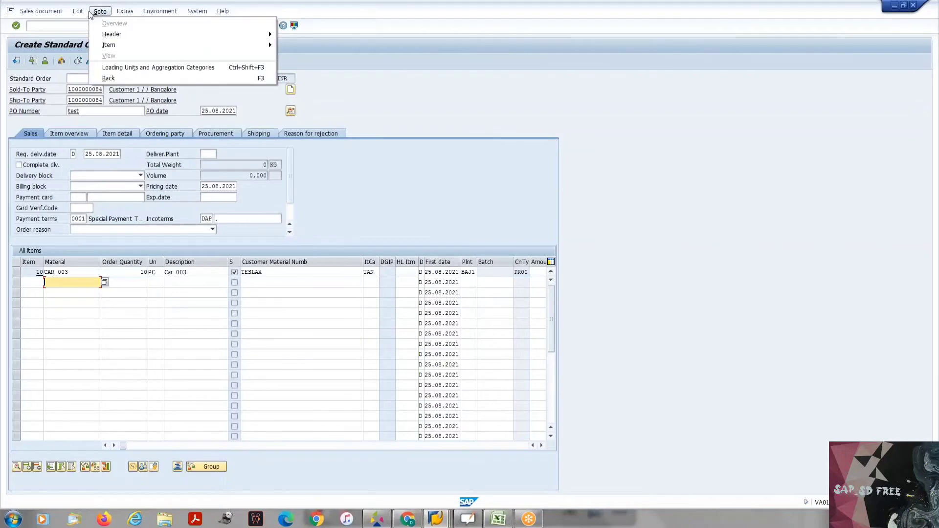
click(91, 12)
click(77, 10)
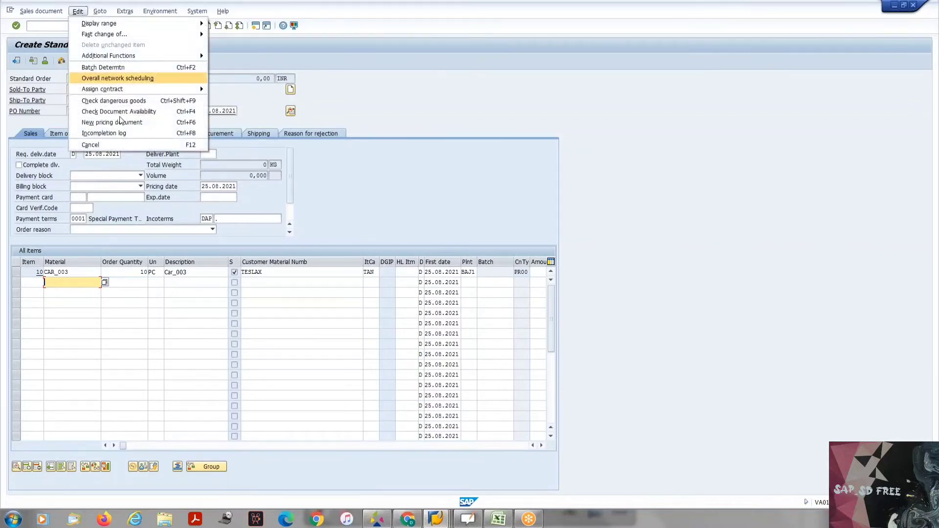
click(121, 132)
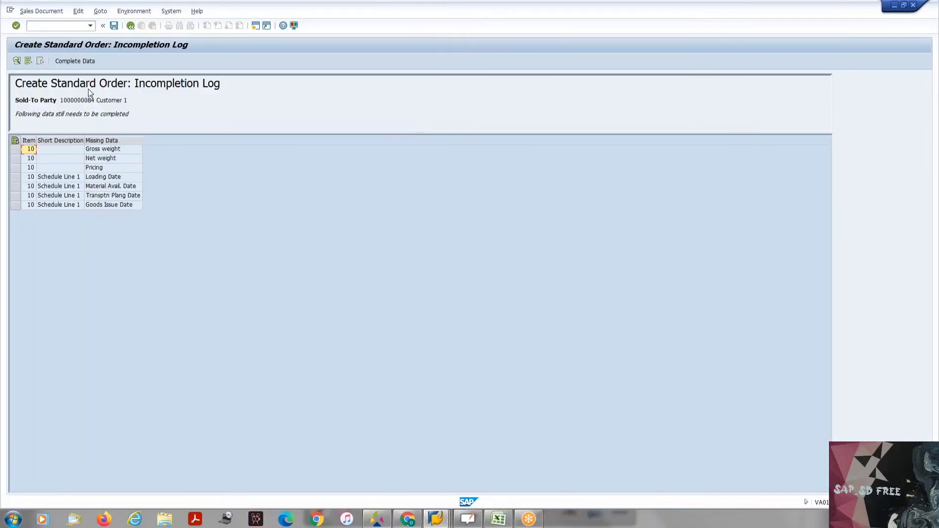
click(15, 141)
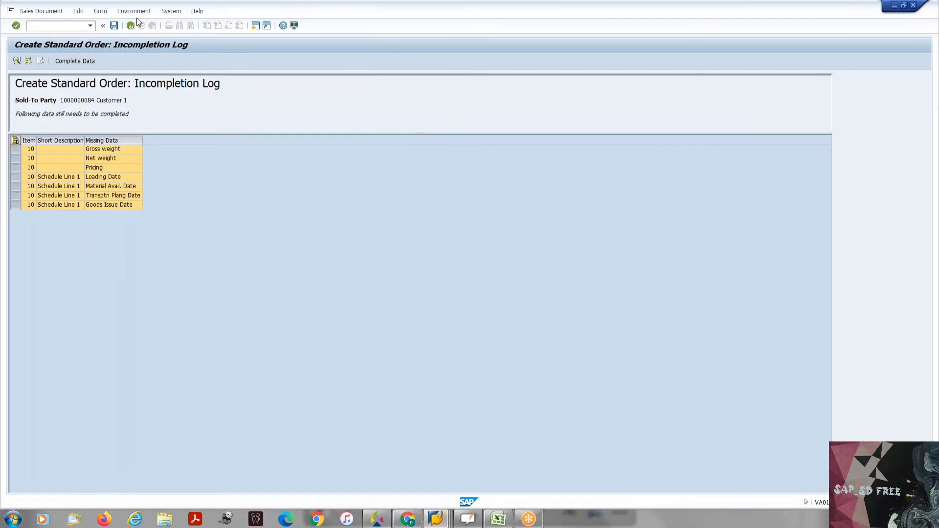
click(74, 61)
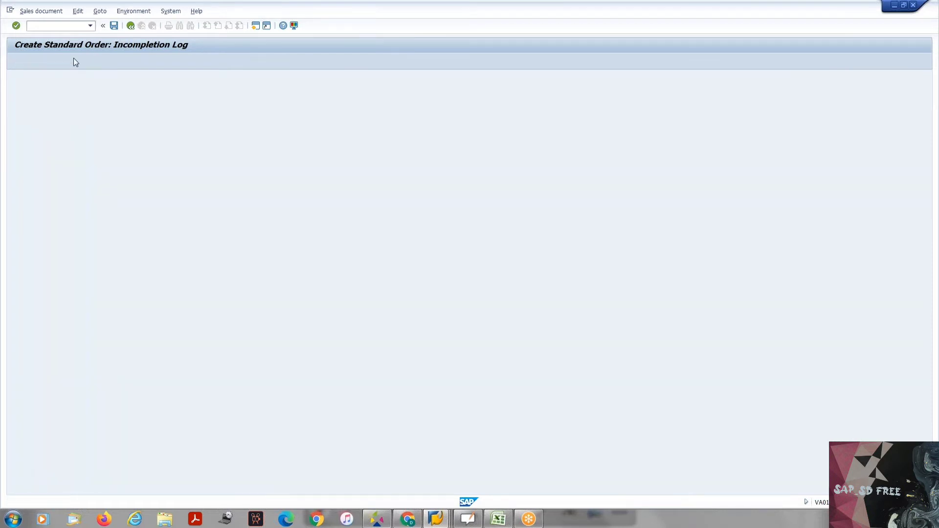
click(83, 61)
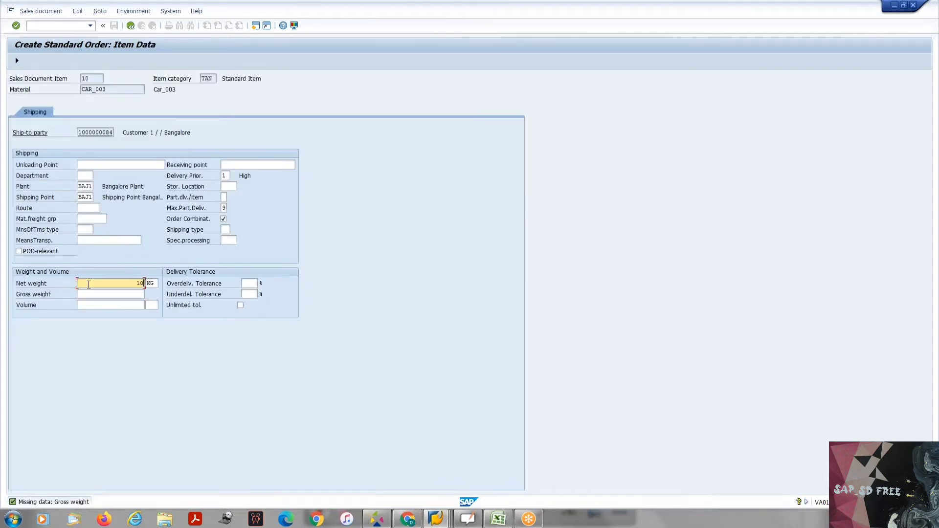
- Set item 10's net weight to 10 KG and gross weight to 10, then return through the incompletion log to the order overview
key(Down)
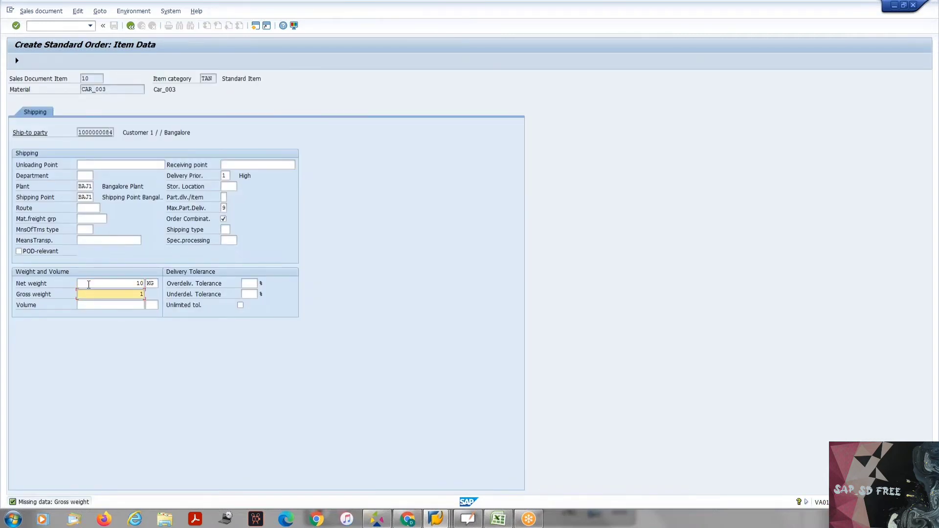
key(Return)
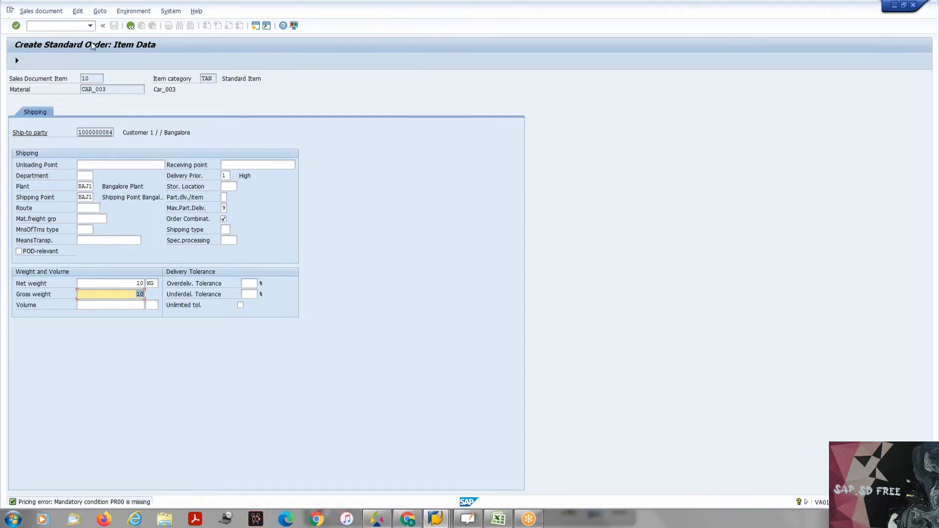
click(130, 26)
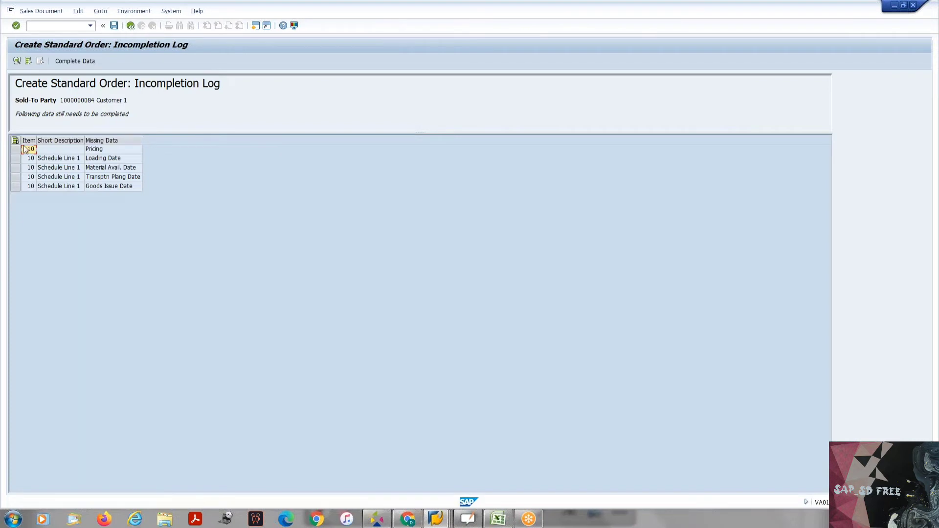
click(26, 150)
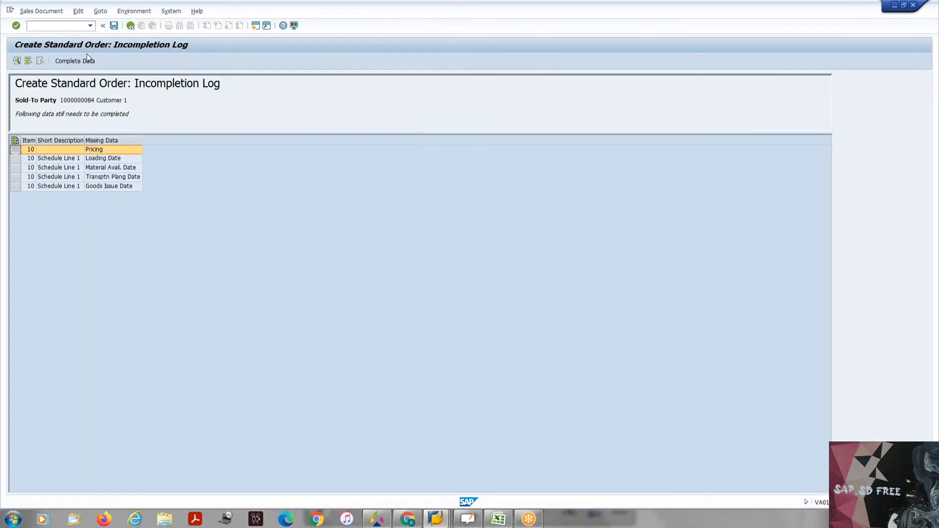
click(130, 26)
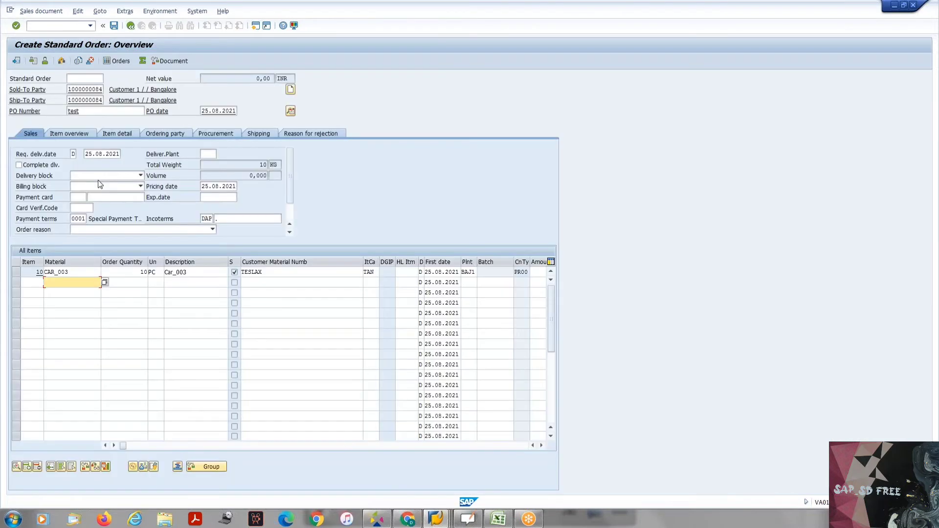
- Check the order's net value and open item 10's pricing conditions to examine its net and tax amounts
click(258, 78)
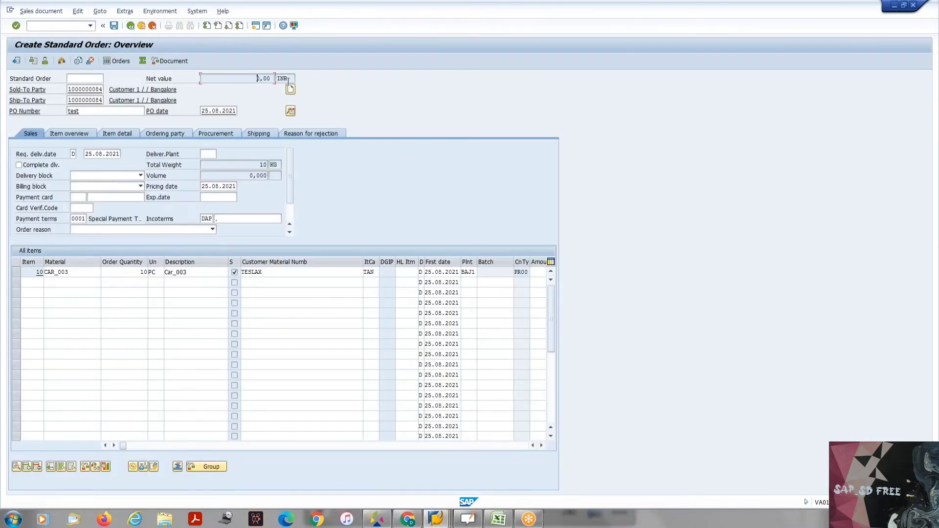
double_click(78, 272)
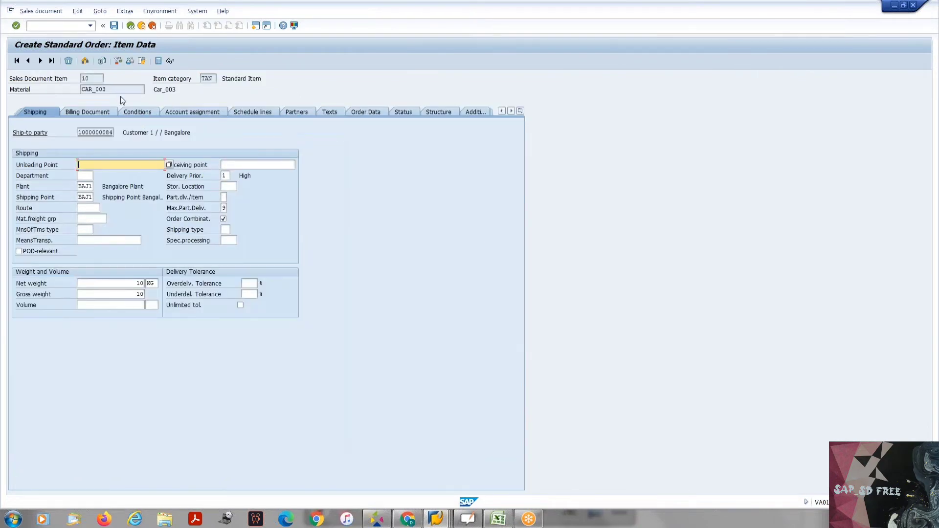
click(130, 27)
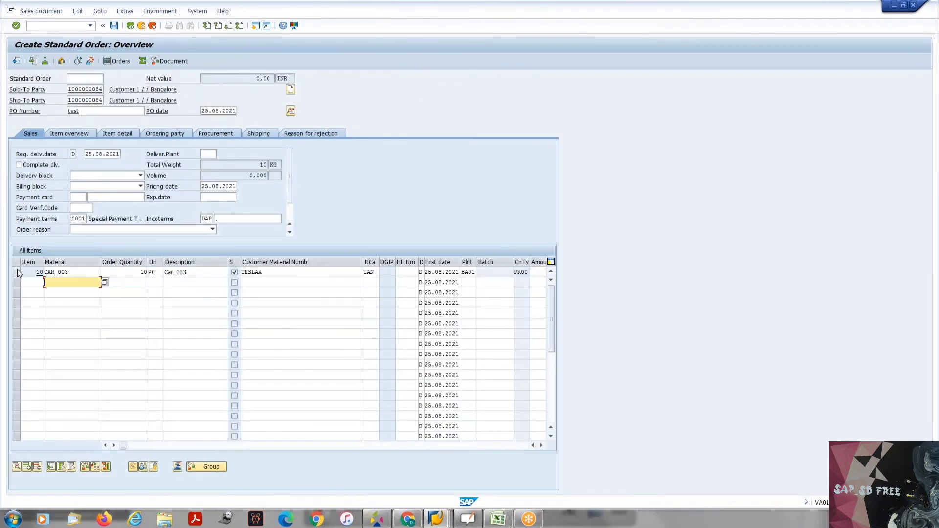
click(16, 468)
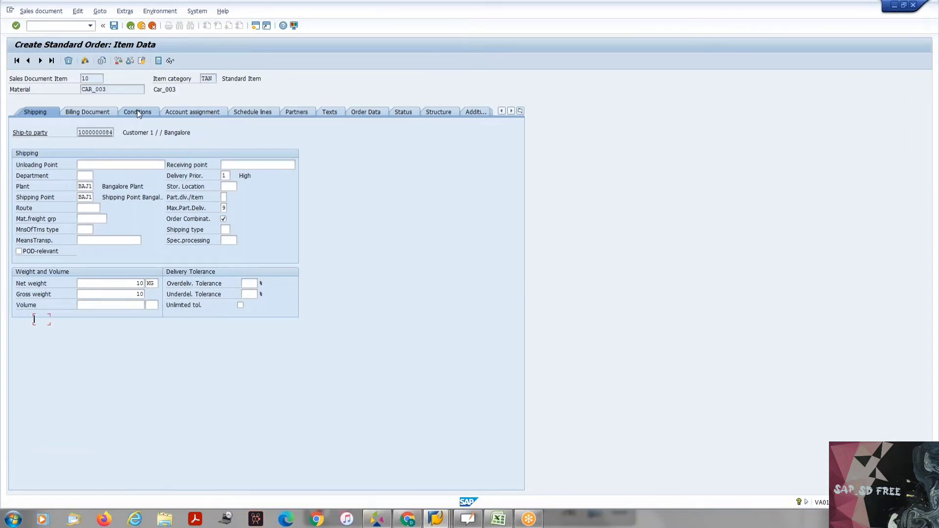
click(137, 112)
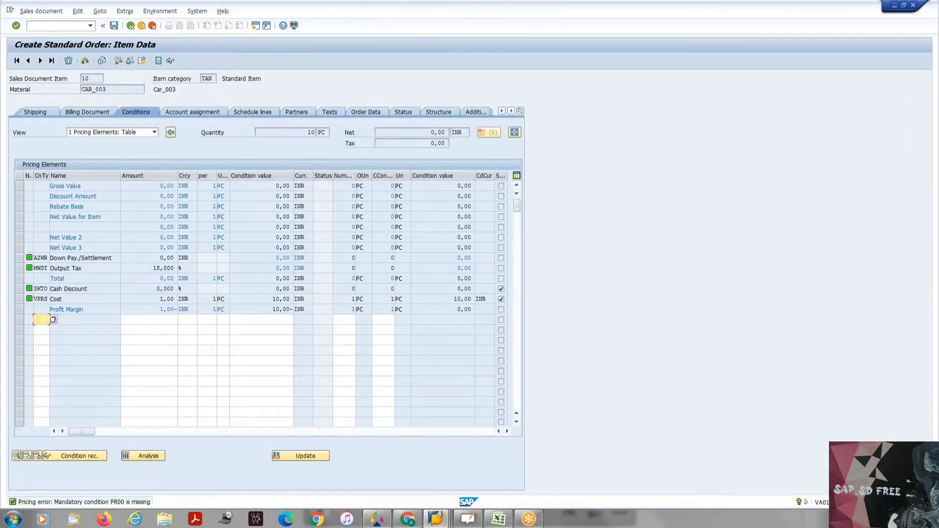
drag(424, 132, 455, 140)
click(449, 142)
click(444, 133)
- Run the pricing analysis for item 10 and examine condition type PR00 and its Customer/Material access 050
click(147, 456)
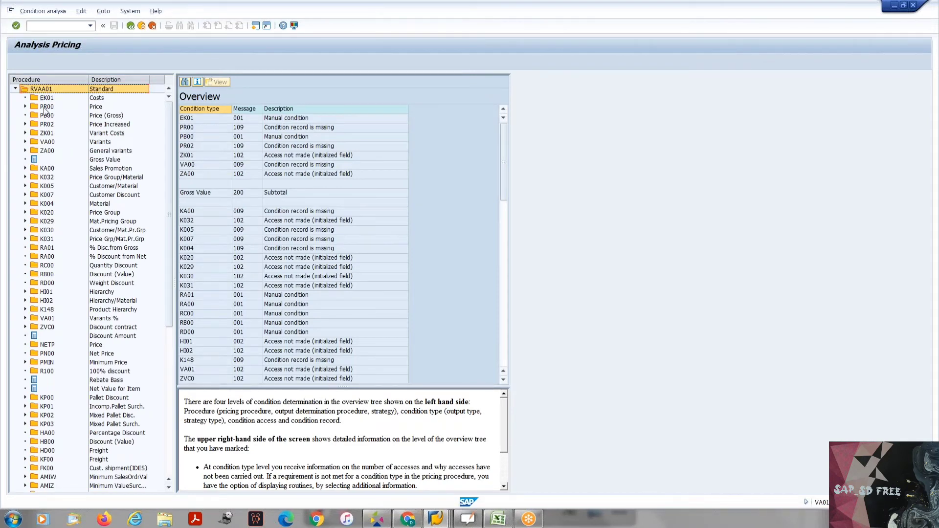
double_click(45, 108)
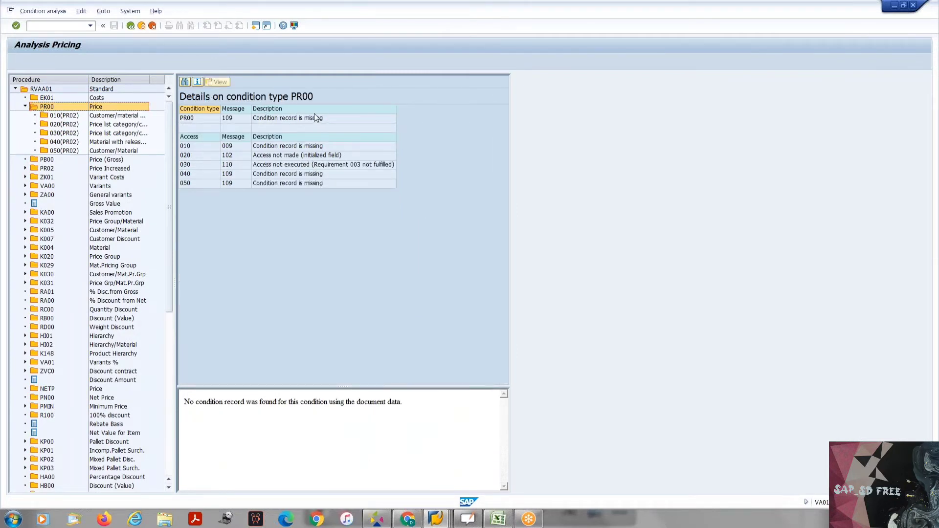
click(106, 152)
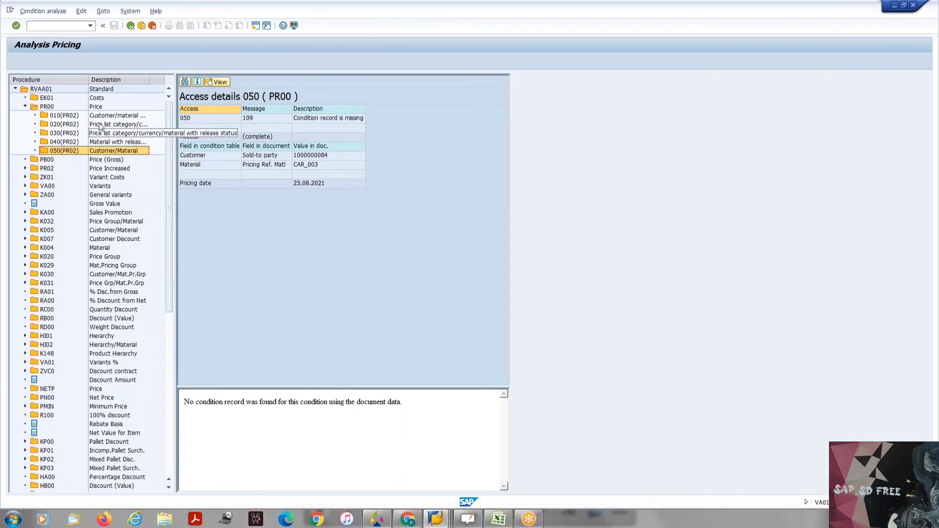
click(46, 107)
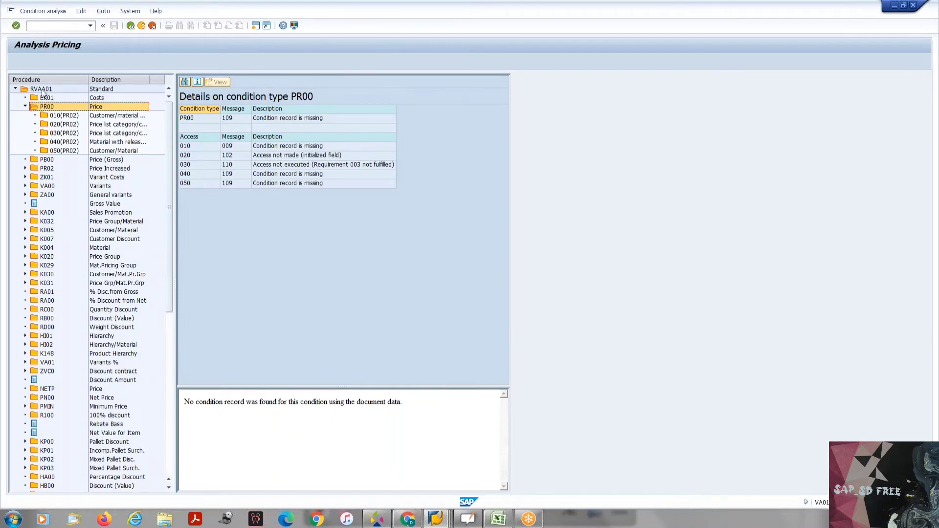
click(131, 26)
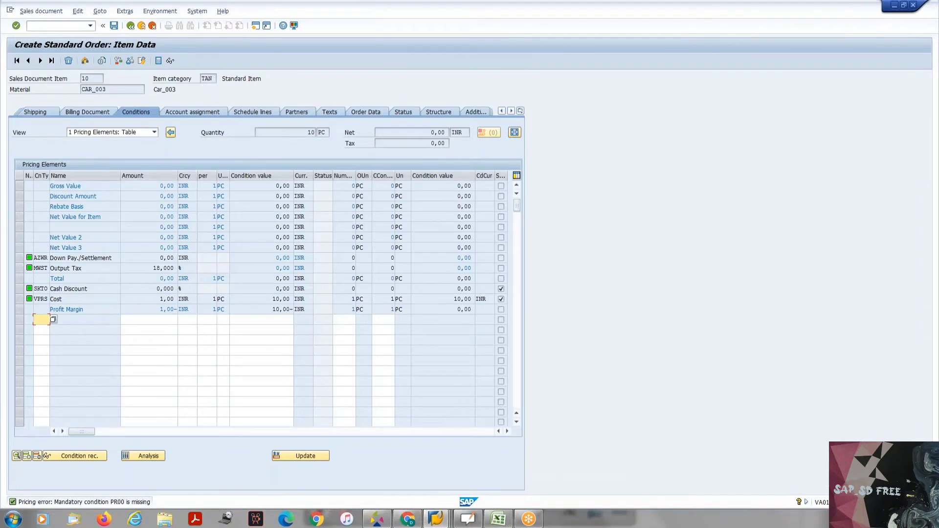
- Leave the standard order without saving its data
click(131, 26)
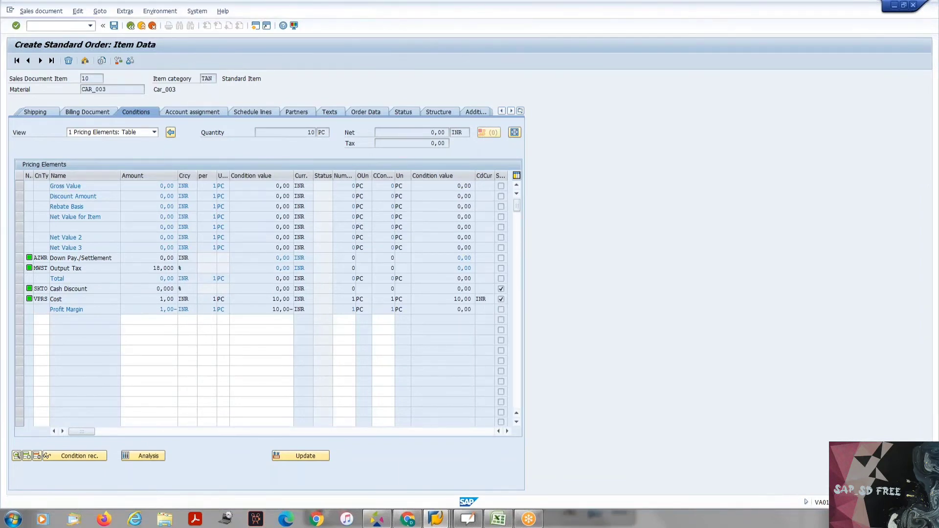
click(141, 26)
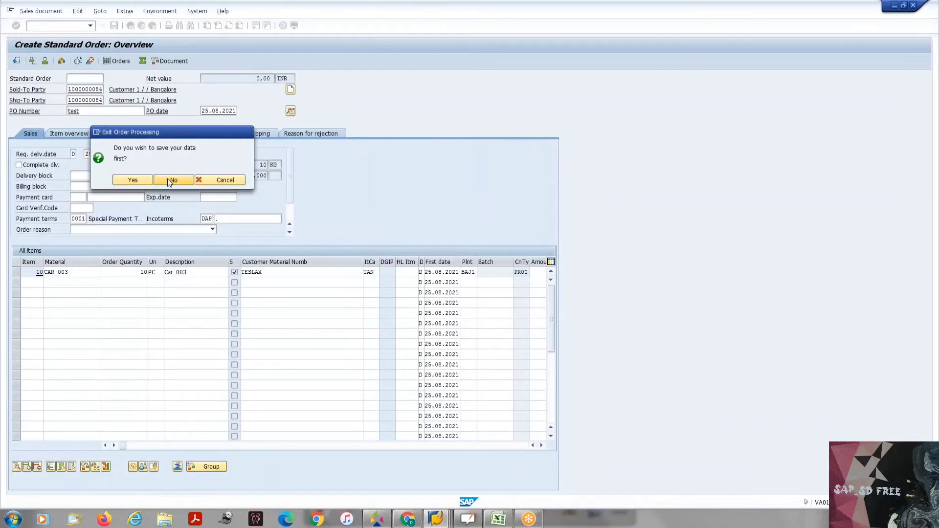
click(171, 179)
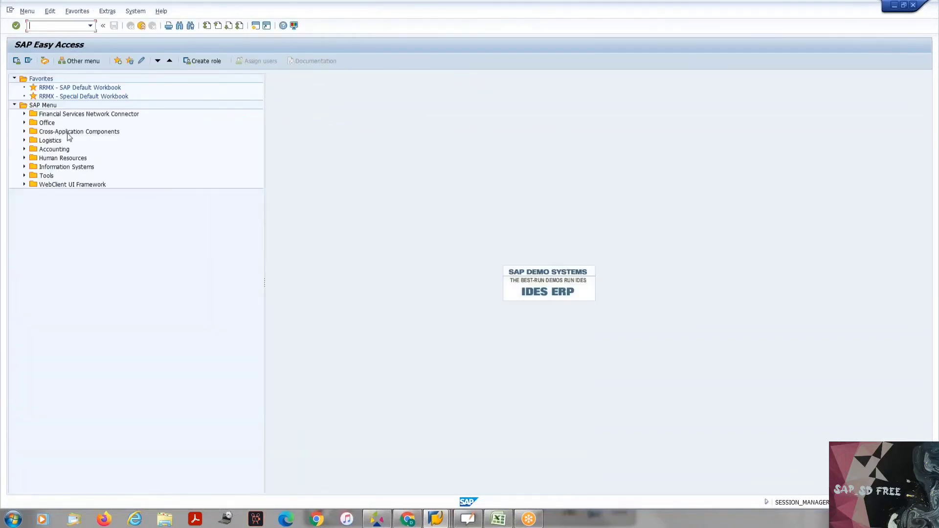
- Expand the SAP menu through Logistics, Sales and Distribution, Master Data and Conditions
double_click(50, 140)
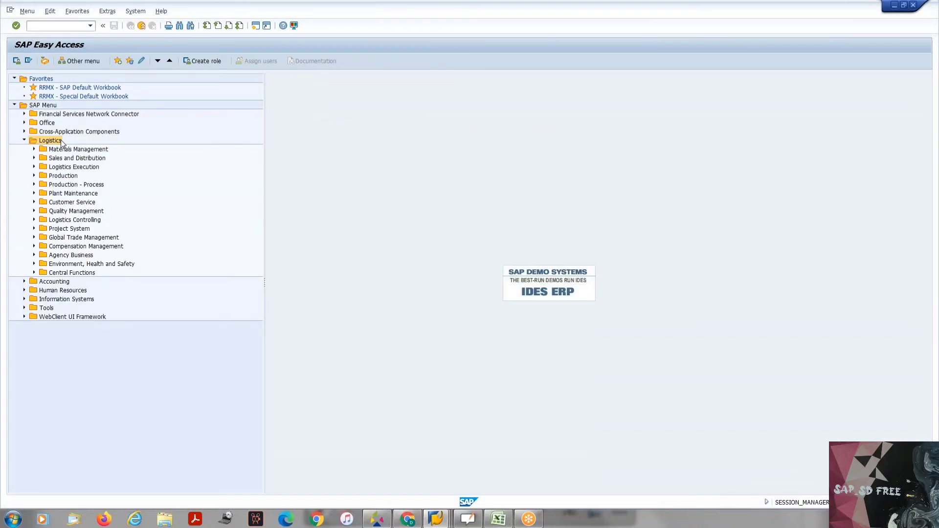
key(Down)
key(Down)
key(Right)
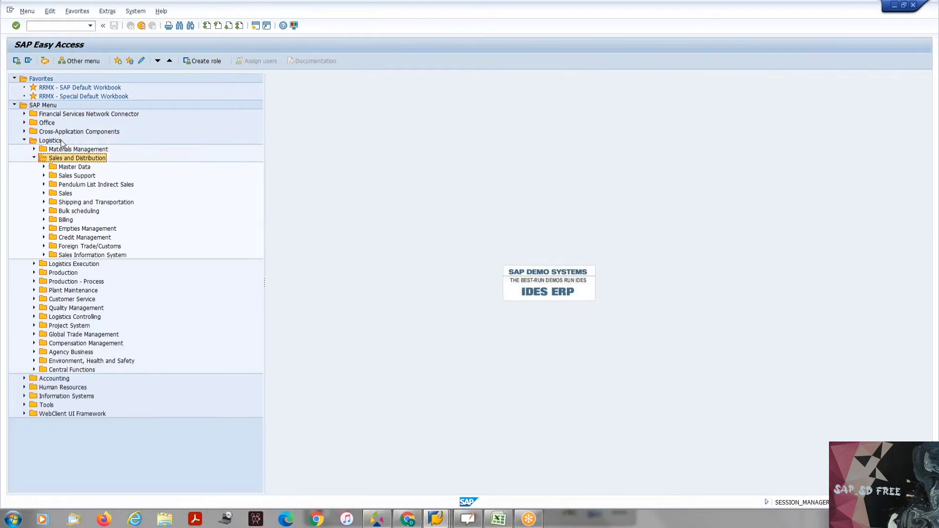
key(Down)
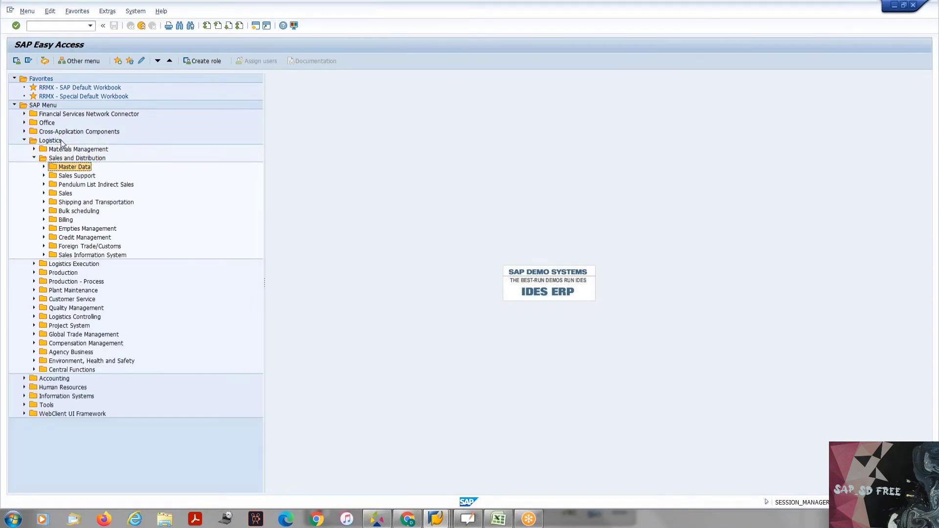
key(Right)
key(Down)
key(Down)
key(Right)
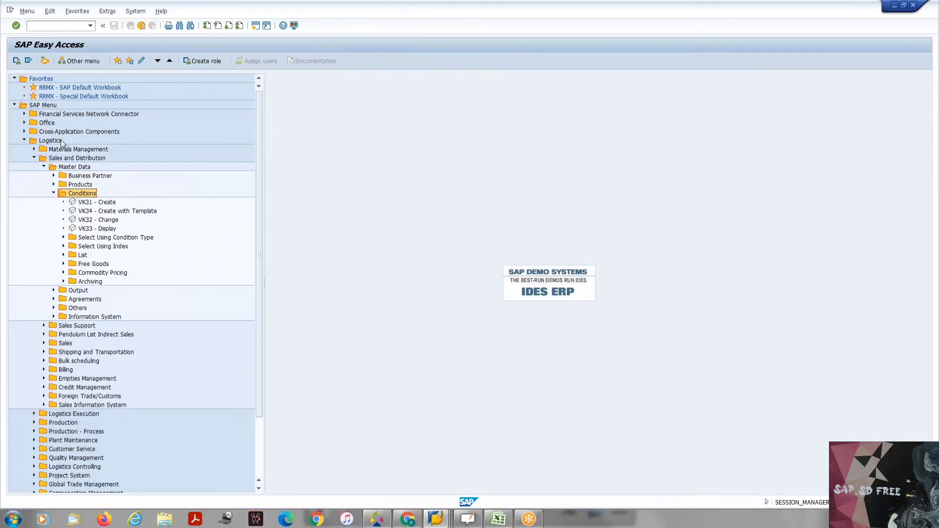
key(Down)
key(Down)
key(Down)
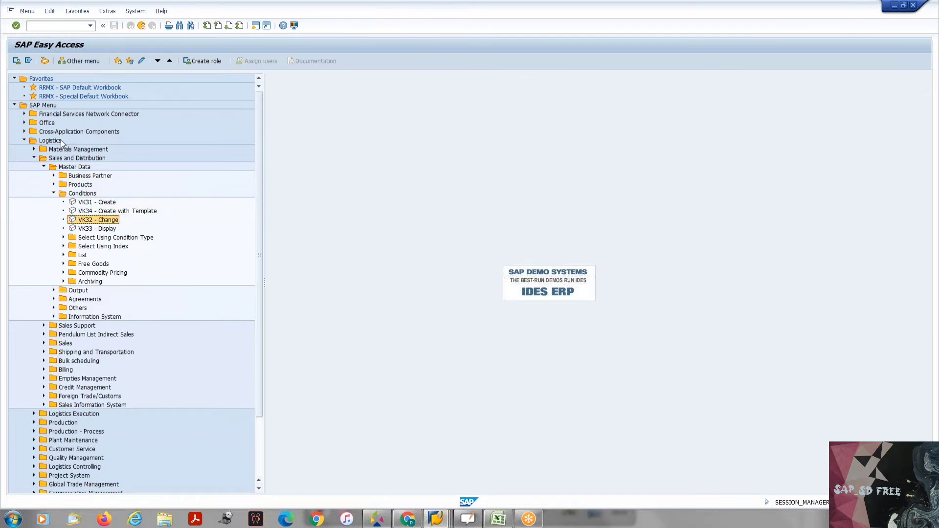
key(Left)
key(Left)
key(Down)
key(Down)
key(Down)
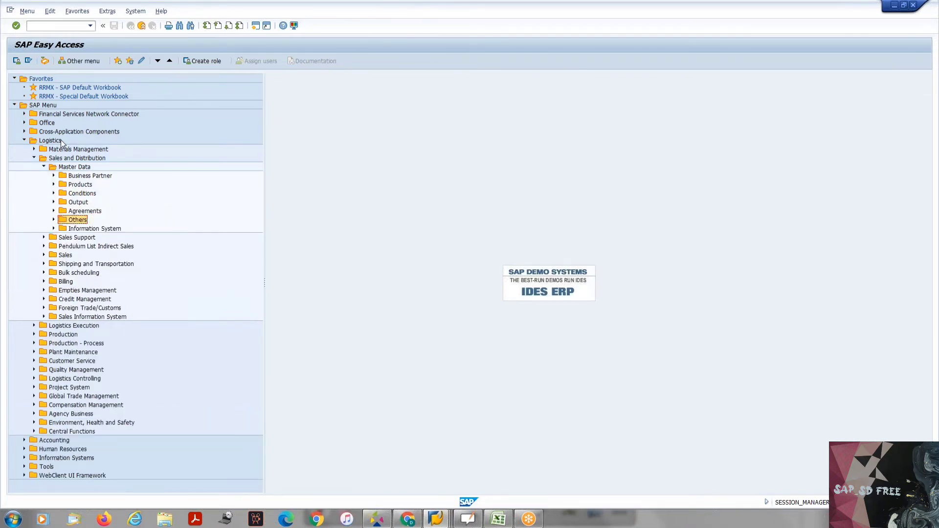
key(Right)
key(Left)
key(Up)
key(Up)
key(Up)
- Expand the Conditions folder under Master Data and start transaction VK31 for creating condition records
key(Right)
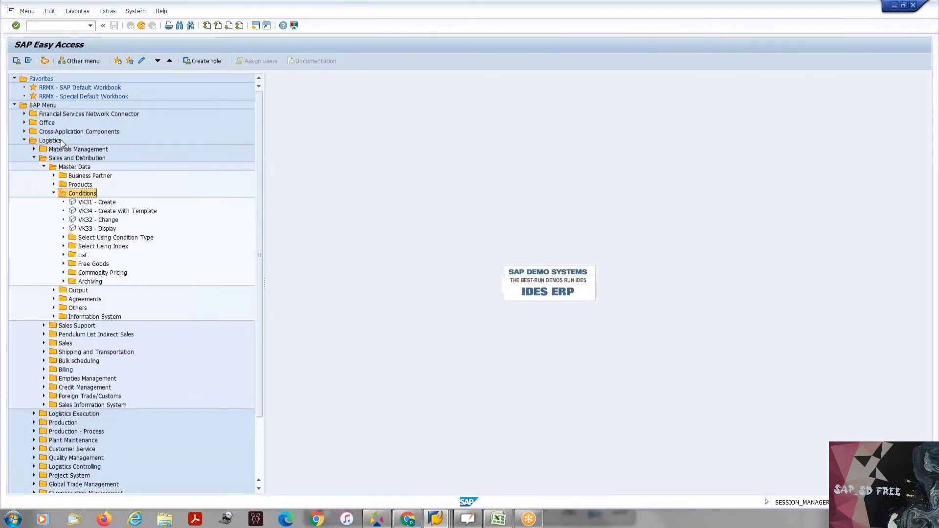
key(Down)
key(Return)
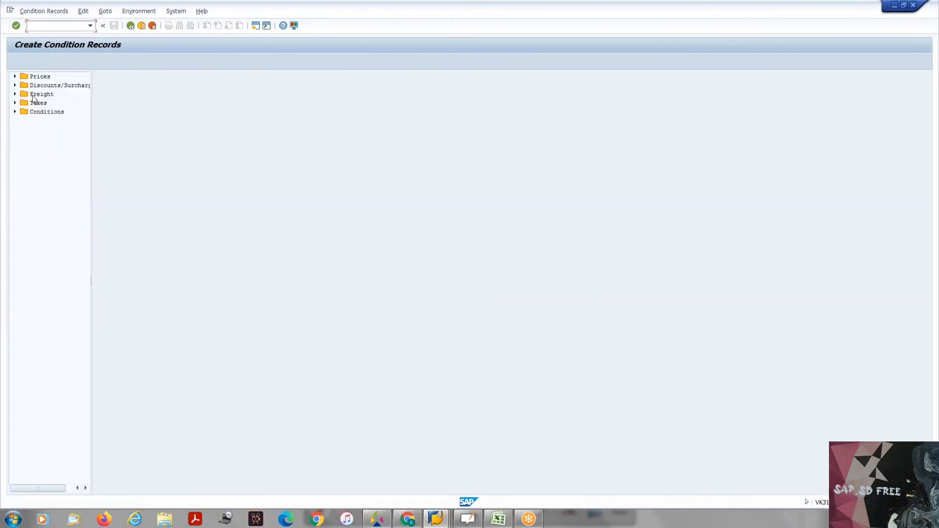
- Leave transaction VK31 and start VK11 from the Select Using Condition Type folder under Conditions
click(15, 77)
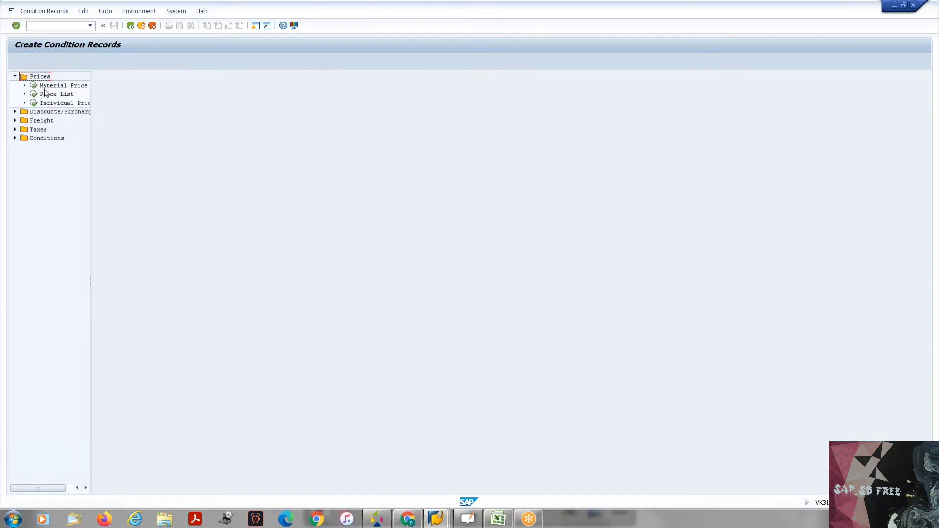
click(130, 26)
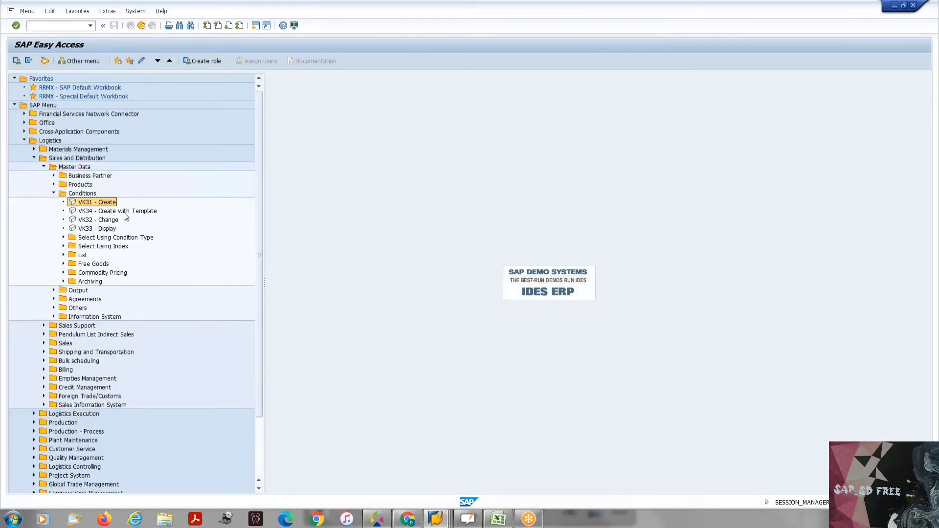
click(103, 238)
double_click(104, 238)
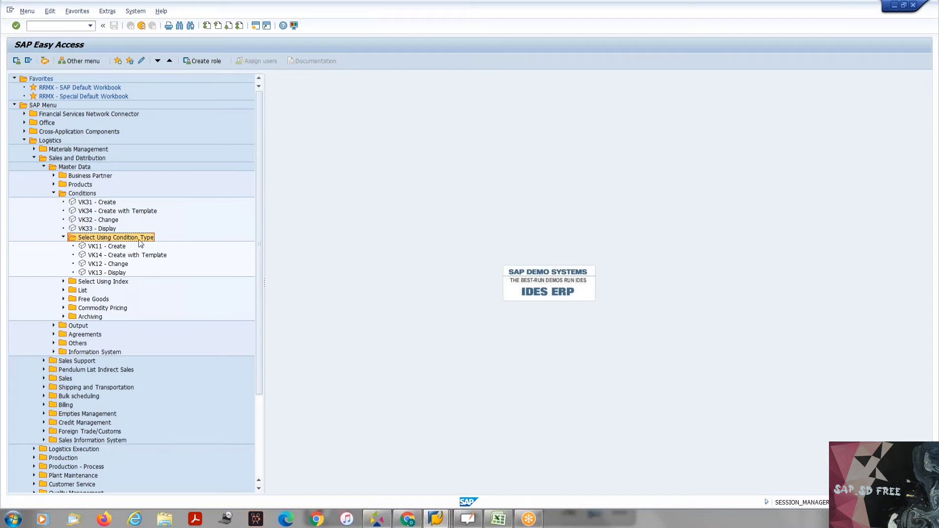
double_click(95, 246)
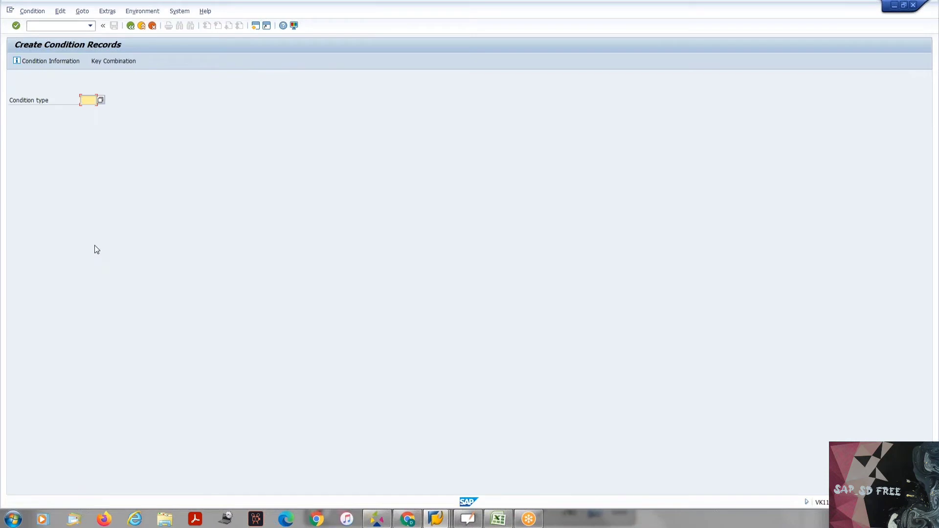
- Choose condition type PR00 with the Customer/Material key combination for the new condition record
text(pr00)
key(Return)
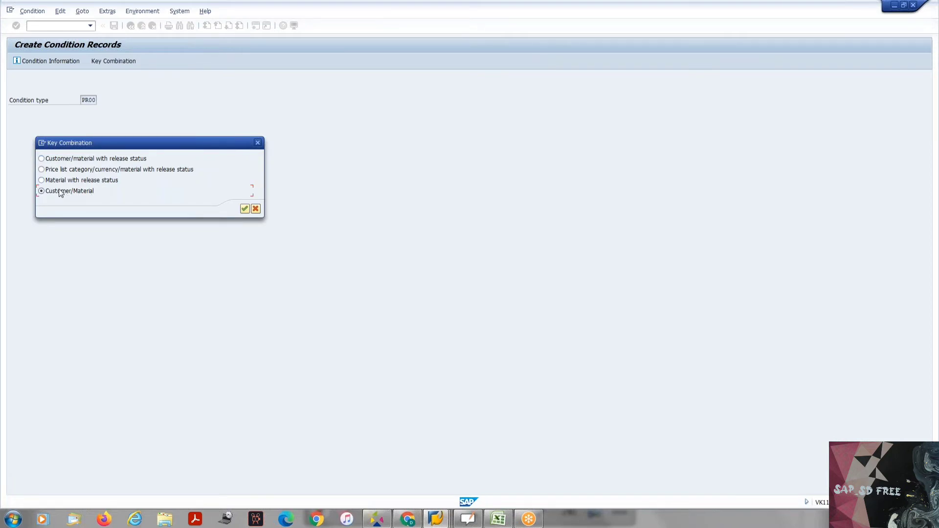
double_click(60, 192)
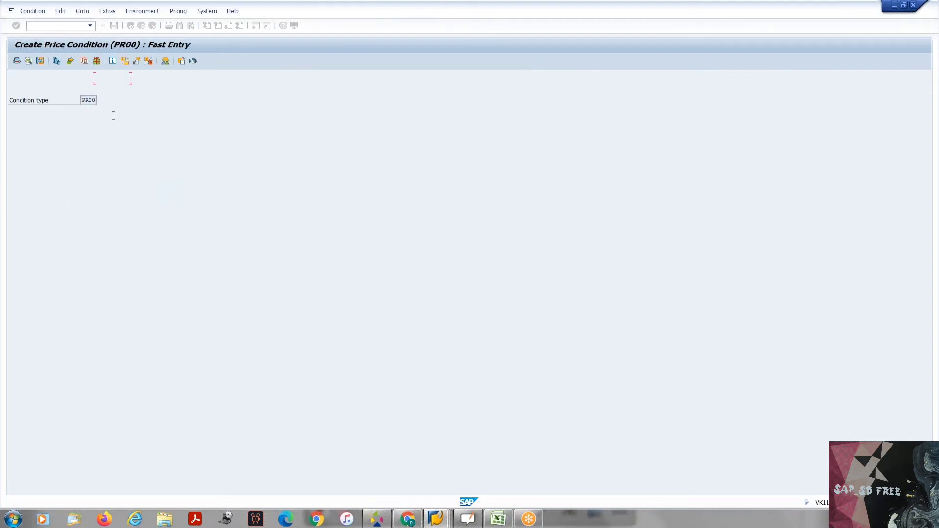
- Enter material CAR_003 in the first row of the PR00 fast entry with an amount of 20000 INR
click(35, 120)
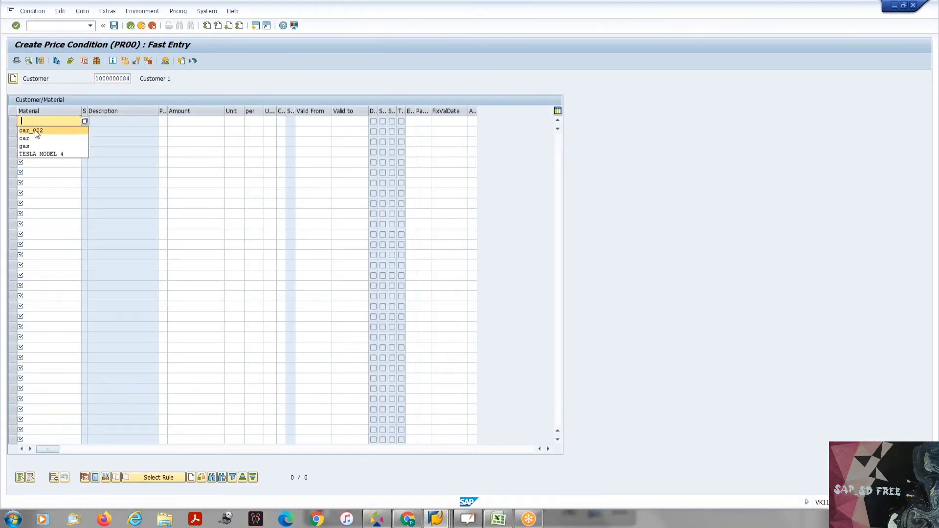
text(car_003)
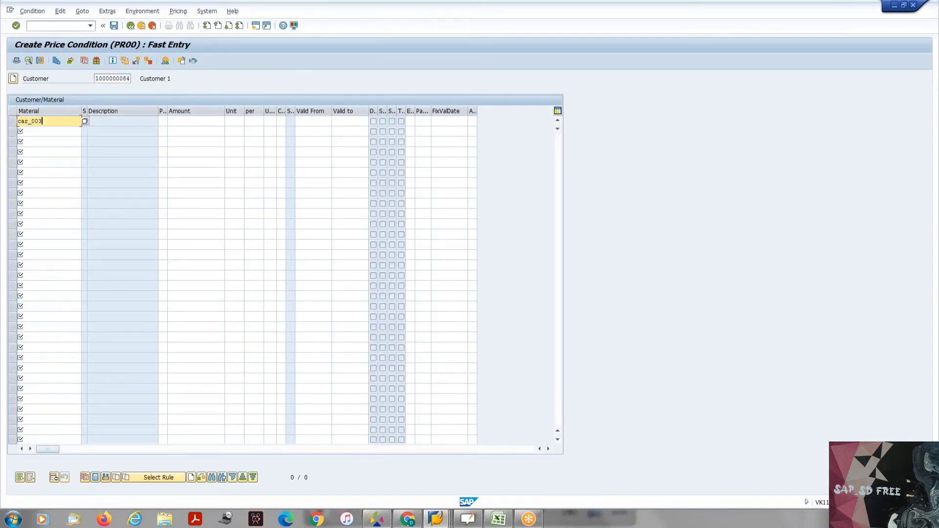
key(Tab)
key(Tab)
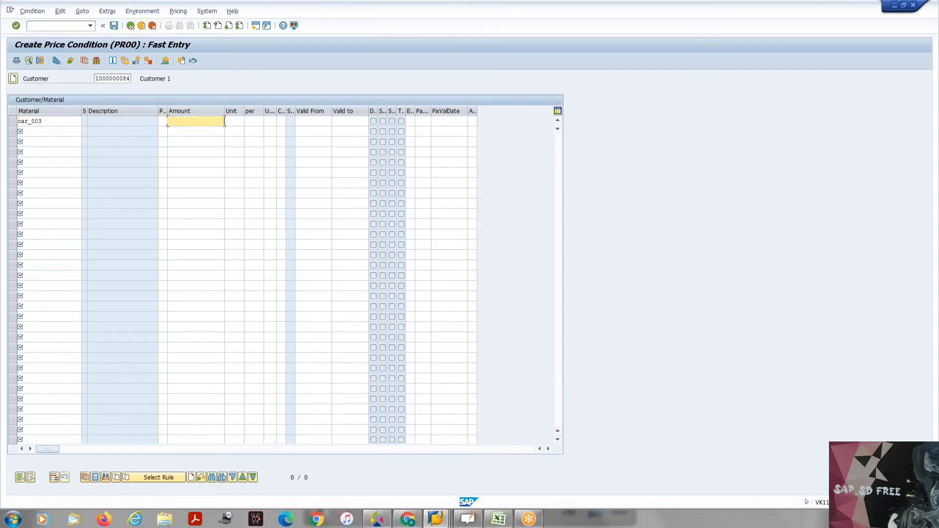
text(20000)
key(Tab)
text(INR)
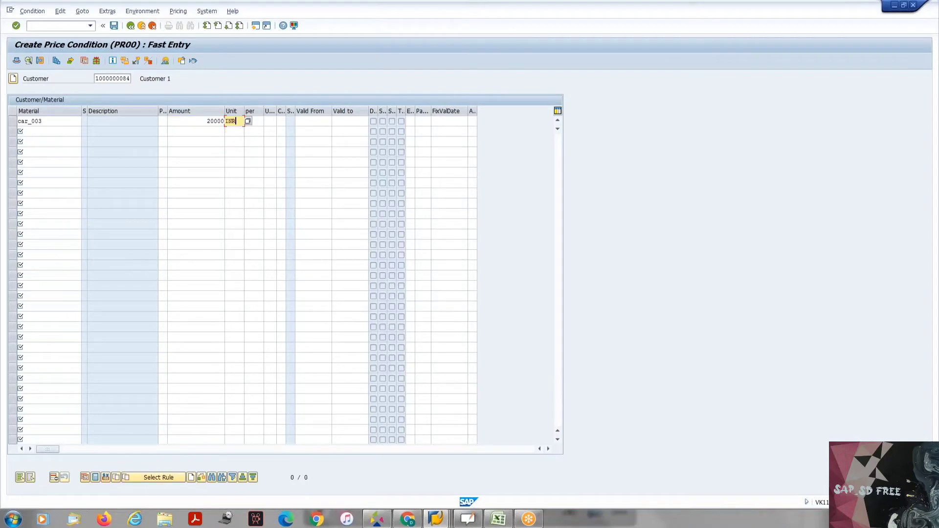
- Set the CAR_003 price to apply per 1 PC, save the condition record and return to the SAP menu
key(Tab)
text(1)
key(Tab)
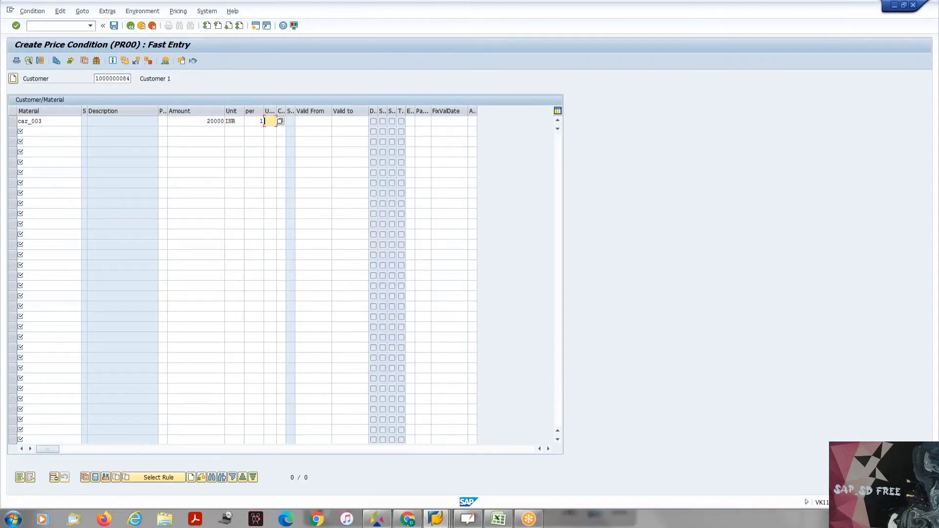
text(pc)
key(Tab)
key(Return)
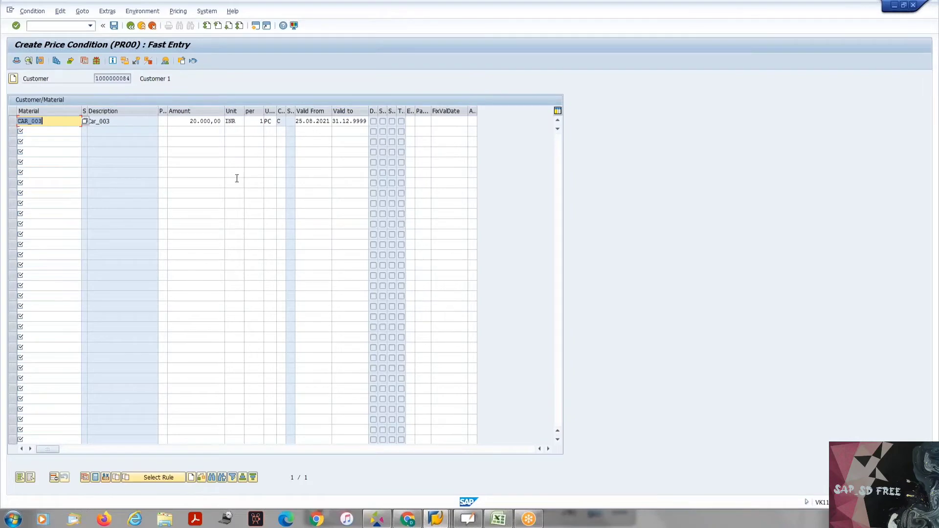
click(114, 28)
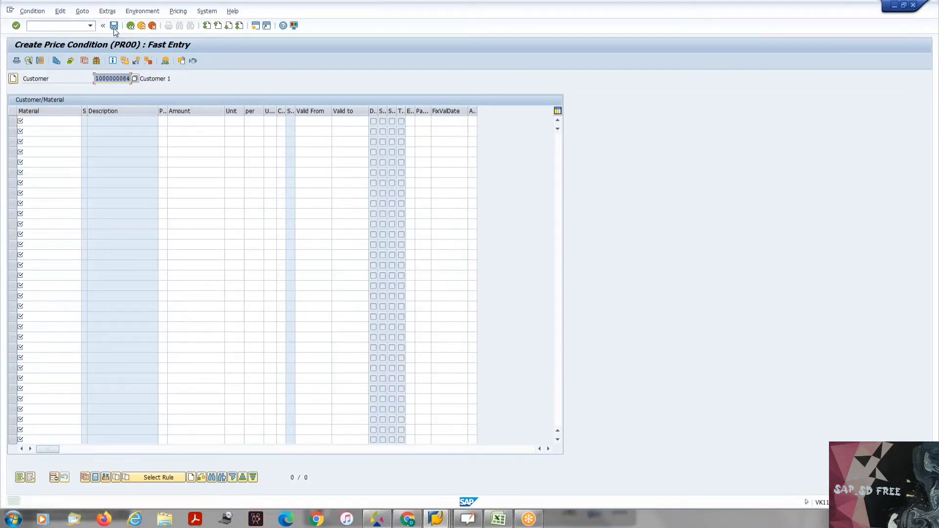
click(131, 26)
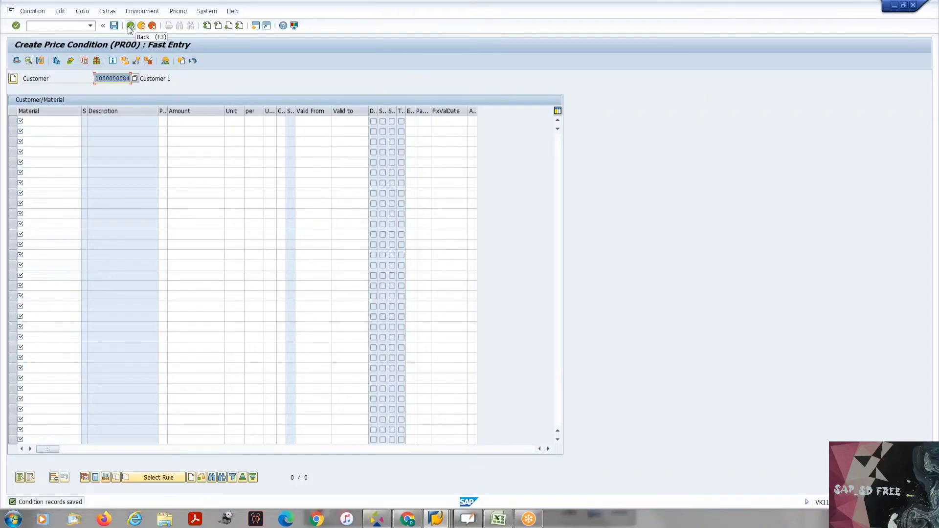
click(130, 27)
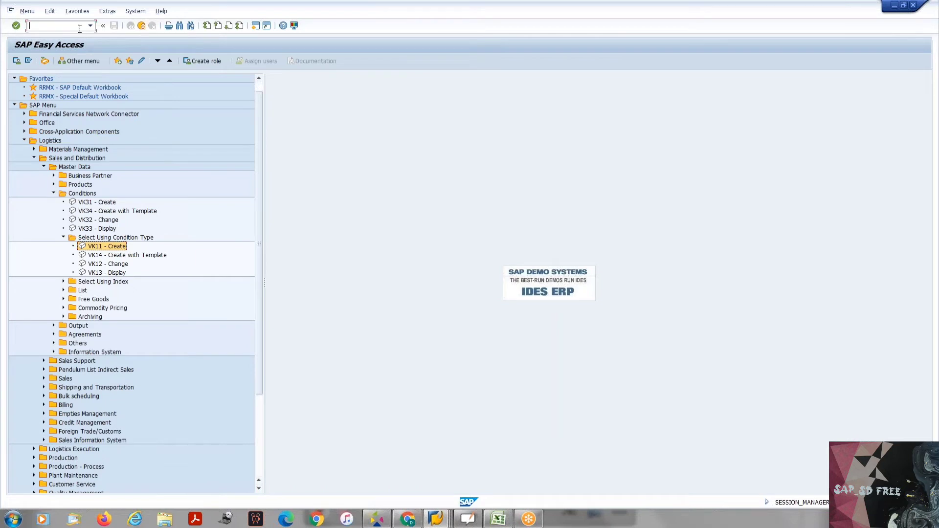
- Start transaction MM02 and open material CAR_003 for change in the Basic Data 1 view
text(/nmm02)
key(Return)
key(Return)
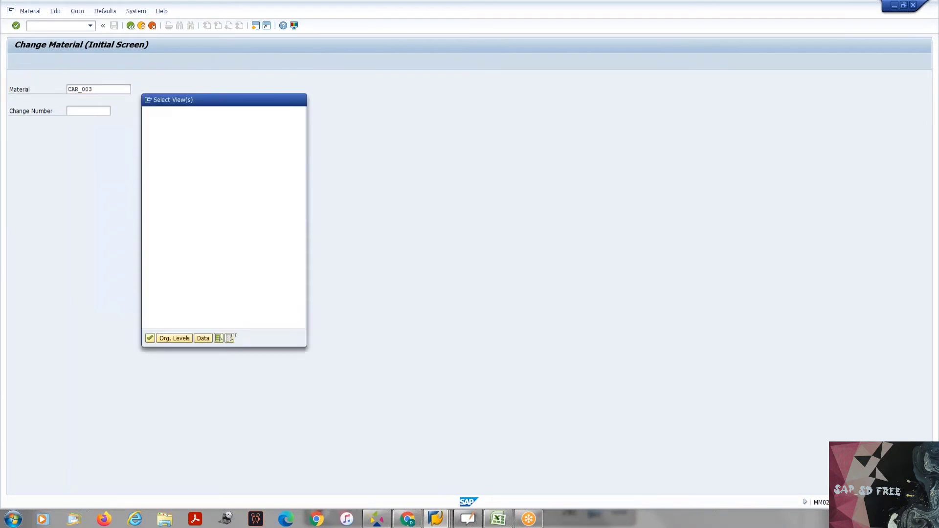
click(148, 126)
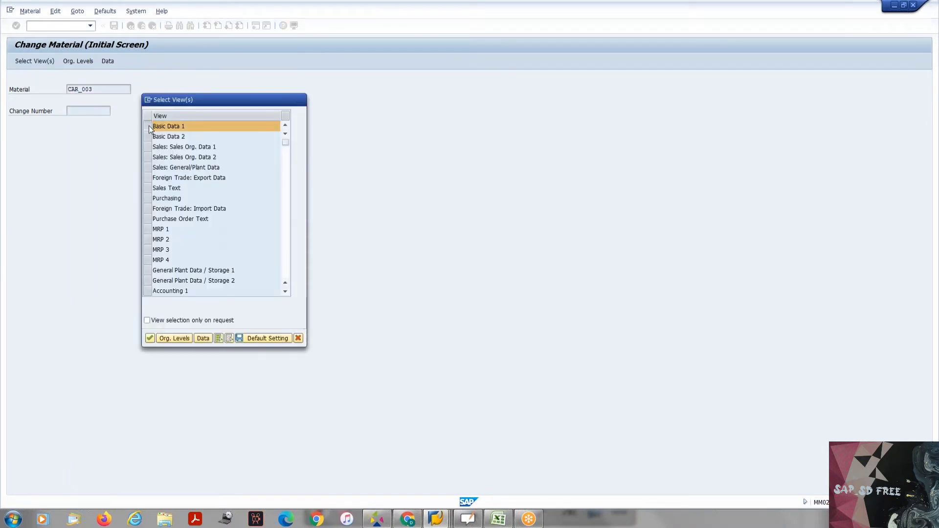
key(Return)
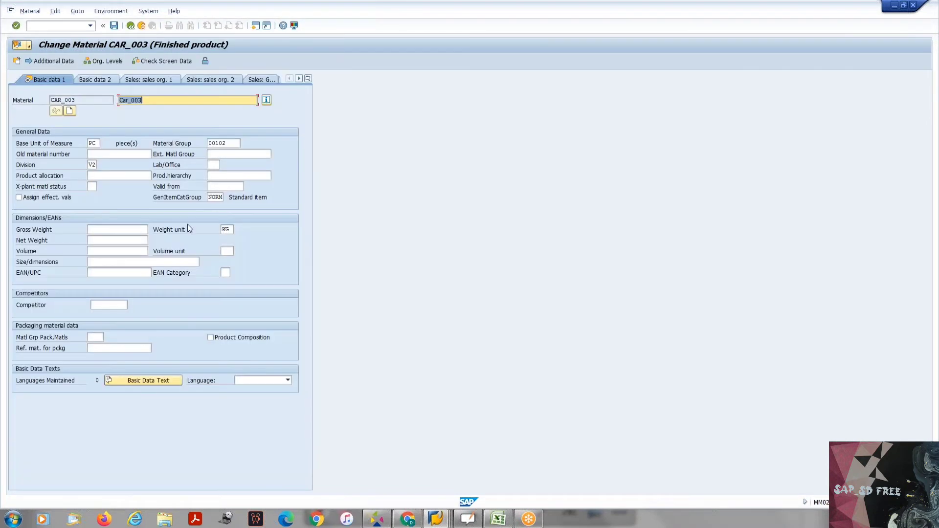
- Set the gross weight and net weight of CAR_003 to 100 KG, save the material and leave MM02
text(100)
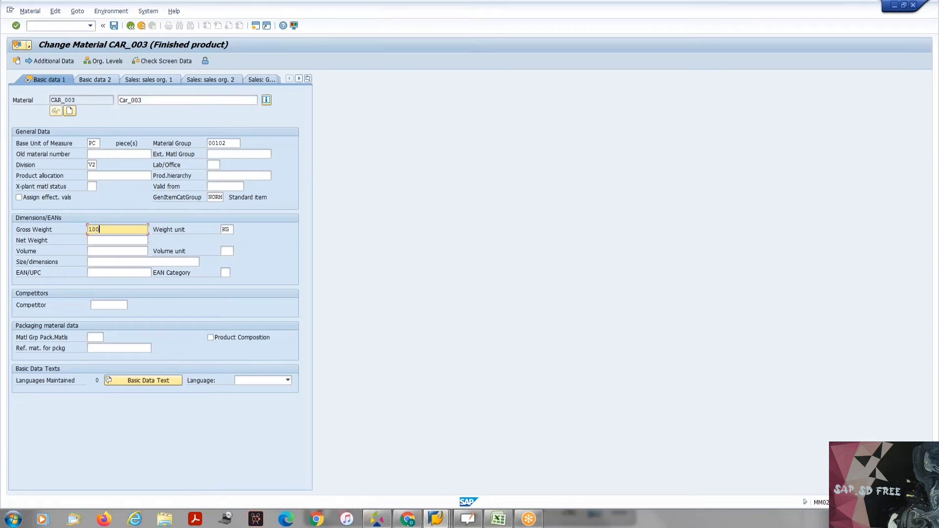
click(118, 240)
text(100)
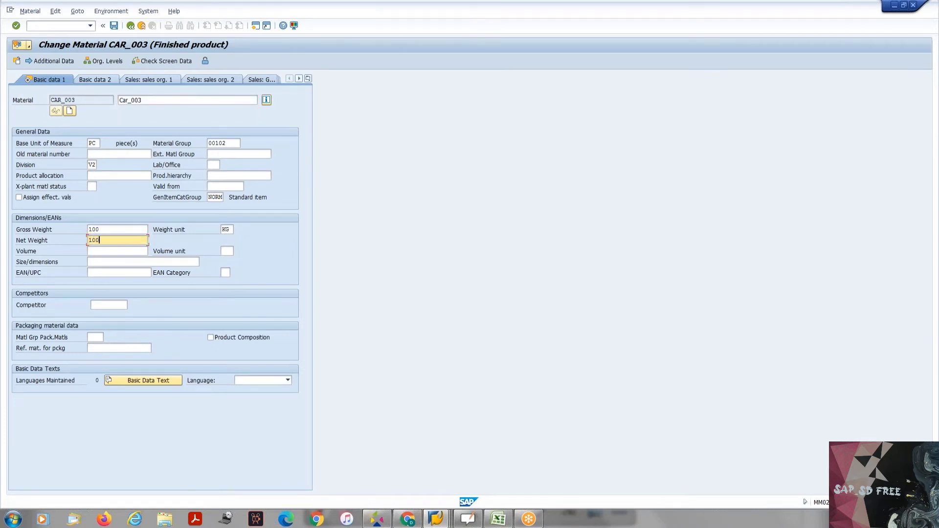
key(Return)
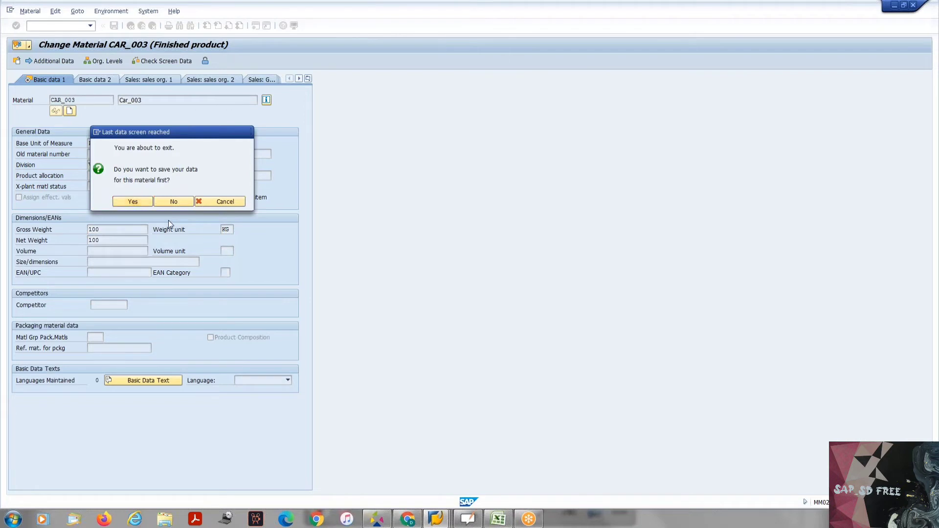
key(Return)
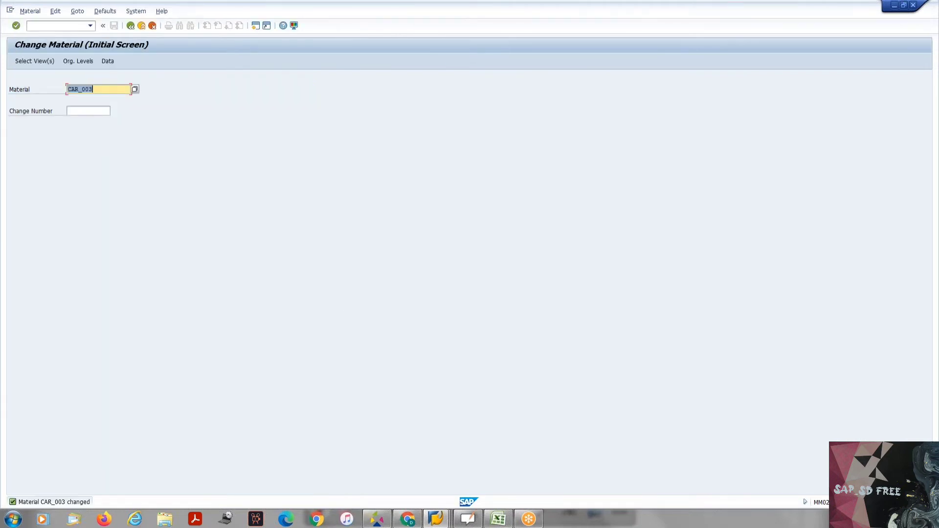
click(60, 26)
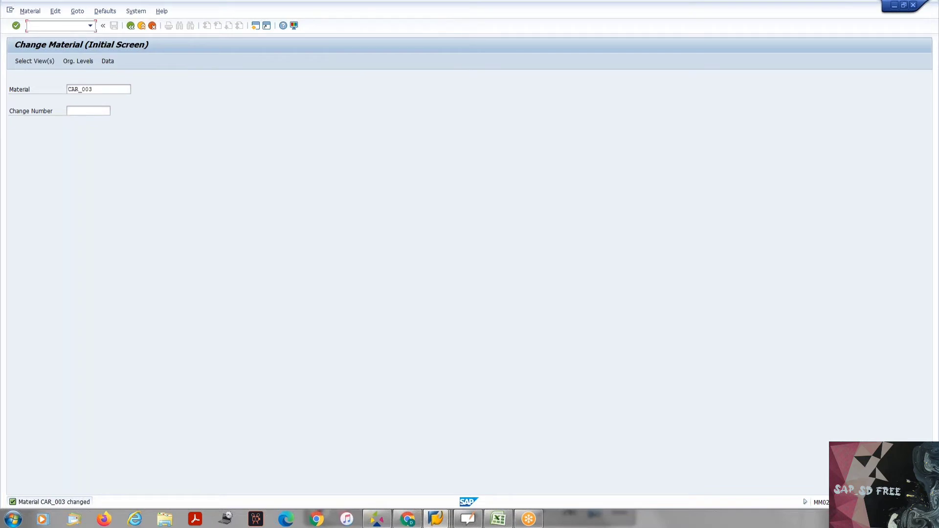
key(F3)
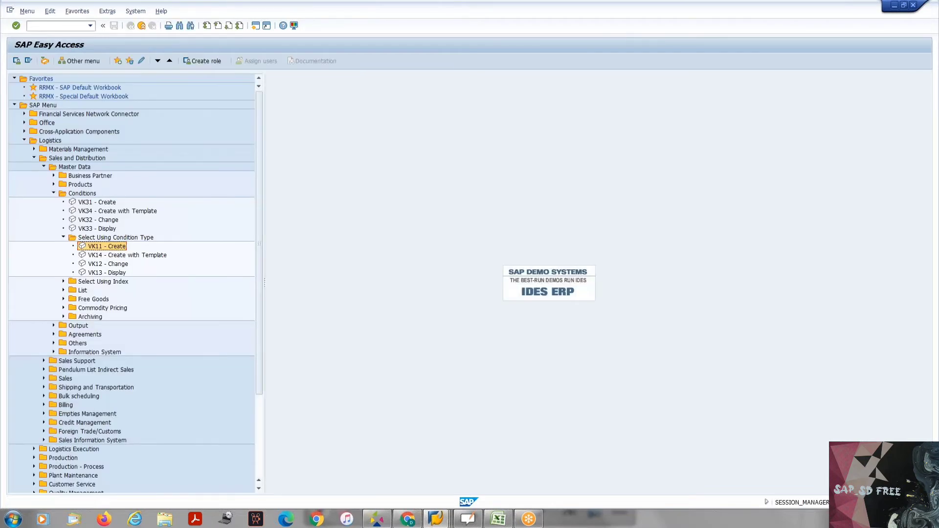
- Collapse the Conditions and Master Data folders in the SAP menu
key(Down)
key(Down)
key(Down)
key(Down)
key(Left)
key(Left)
key(Left)
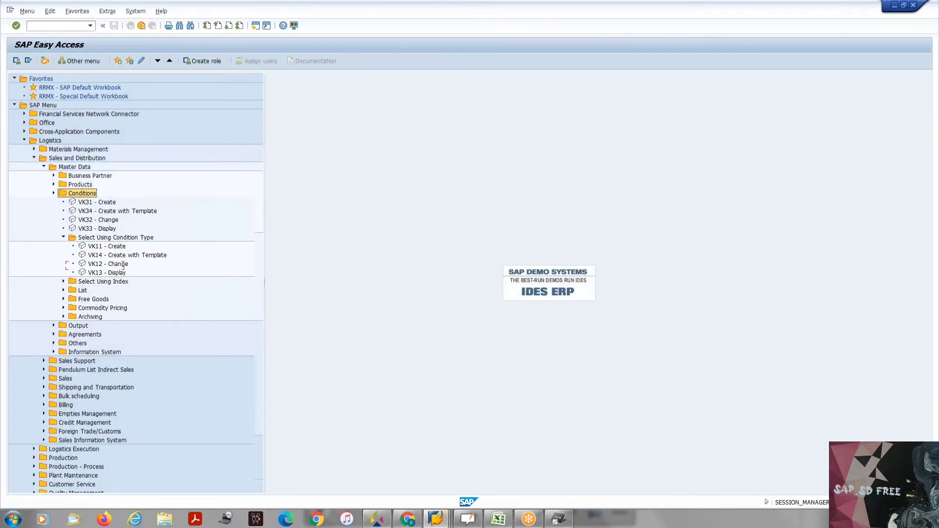
key(Left)
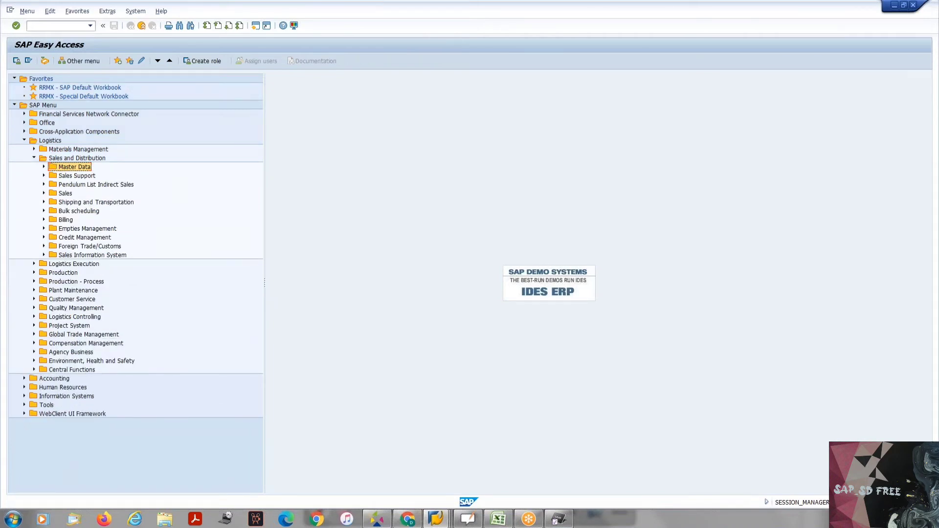
- Expand the Sales and Order folders under Sales and Distribution and start transaction VA01 for creating a sales order
key(Down)
key(Down)
key(Down)
key(Right)
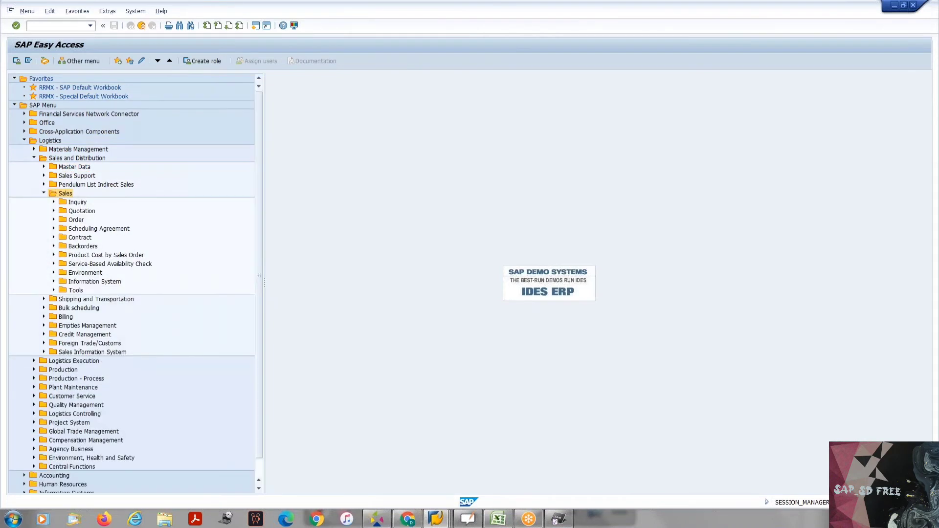
key(Down)
key(Down)
key(Up)
key(Down)
key(Down)
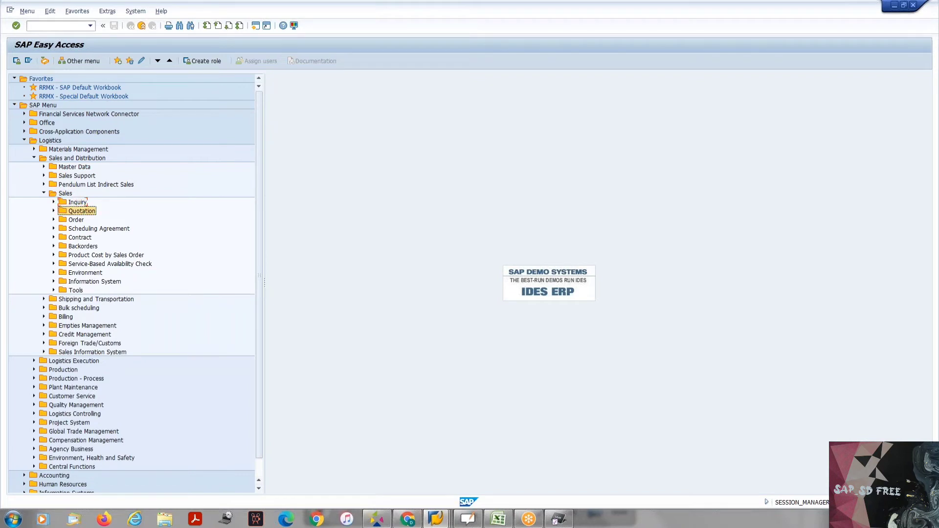
key(Right)
key(Down)
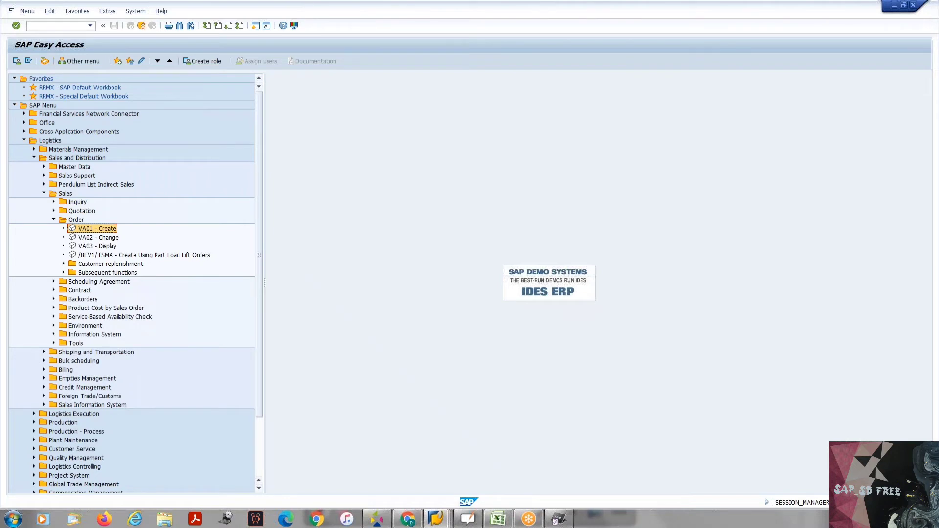
key(Return)
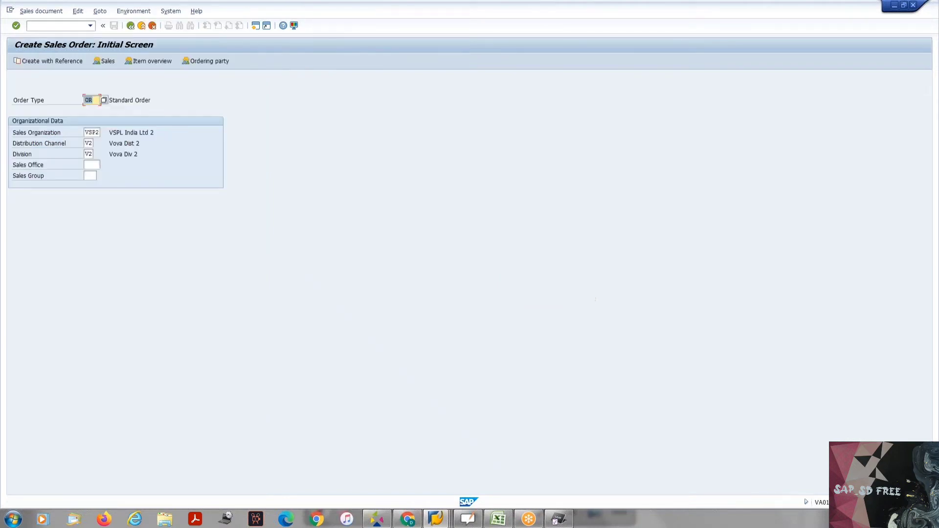
- Open a new standard order of type OR in sales area VSP2, V2, V2 and confirm the sold-to party's customer number
key(Return)
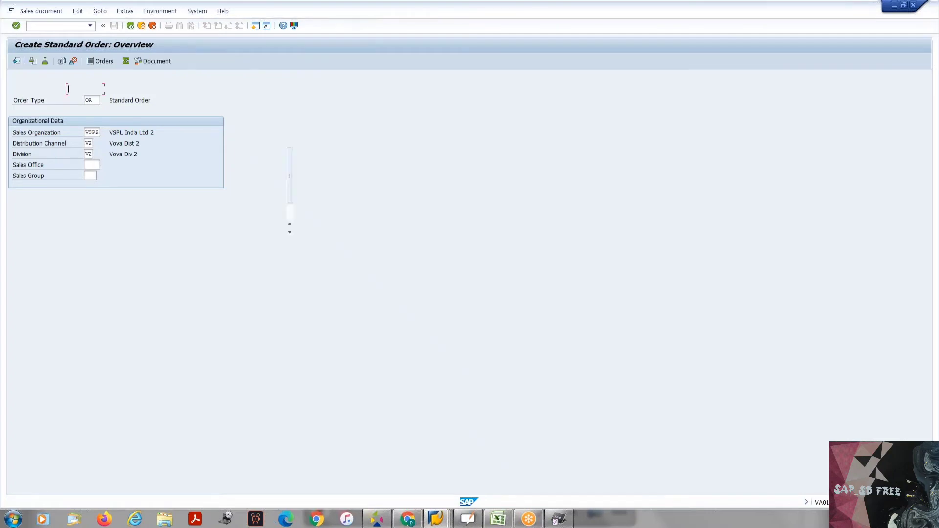
click(85, 98)
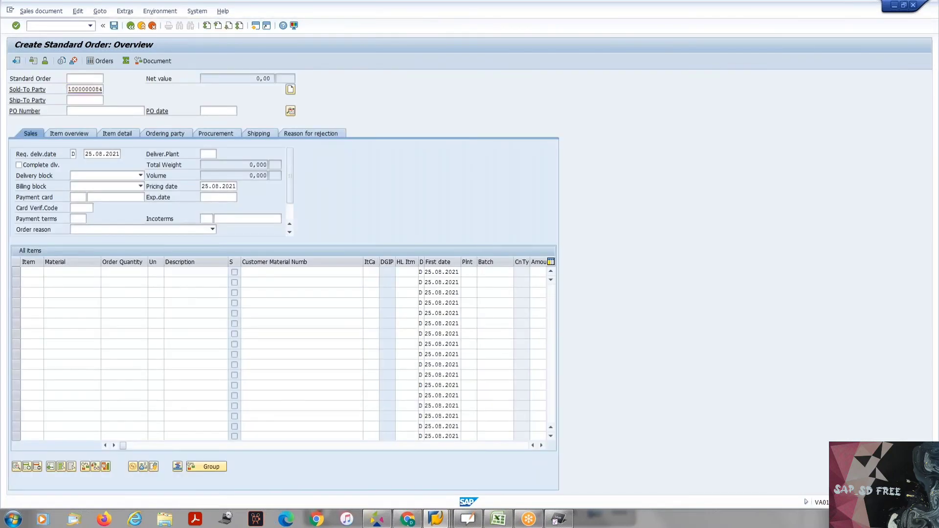
key(Return)
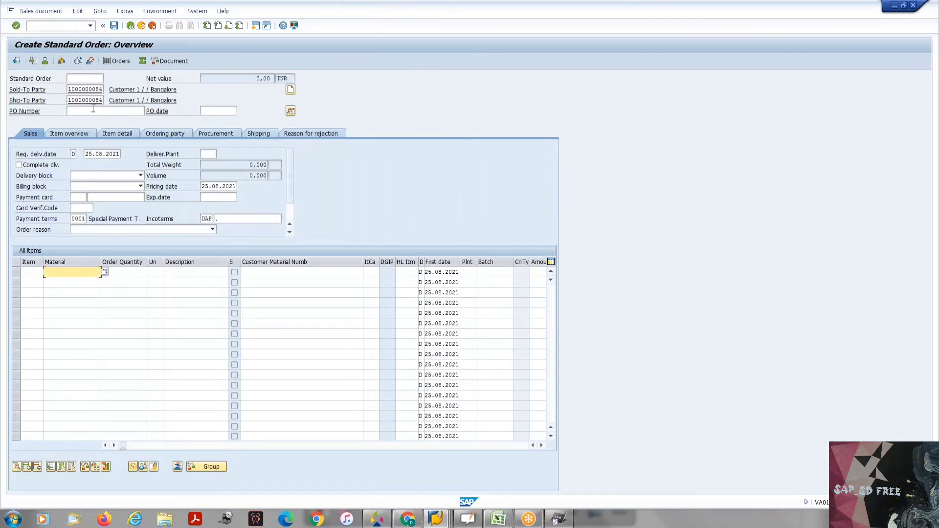
- Fill in the order header with PO number test and PO date 25.08.2021
click(95, 112)
click(112, 120)
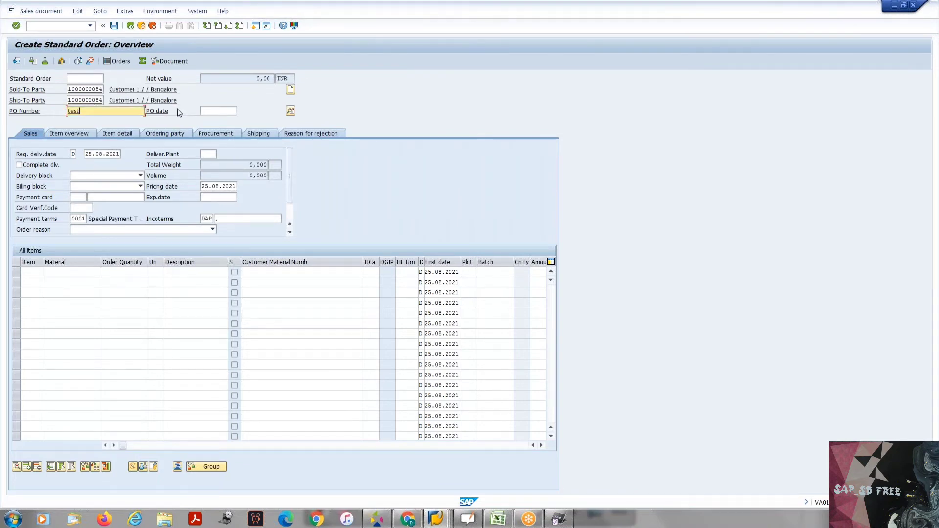
click(214, 111)
click(214, 120)
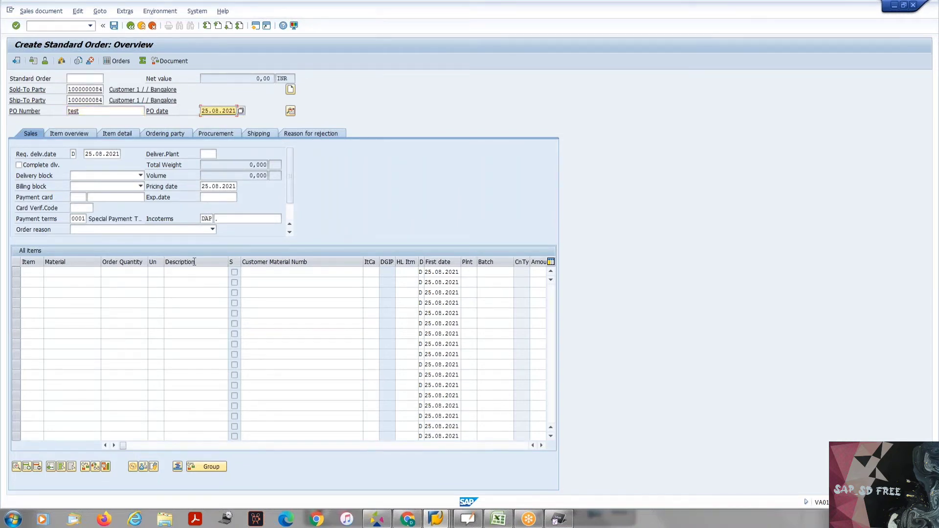
- Add an order item with customer material number teslax and quantity 10, acknowledging the checking group and pricing messages
click(287, 274)
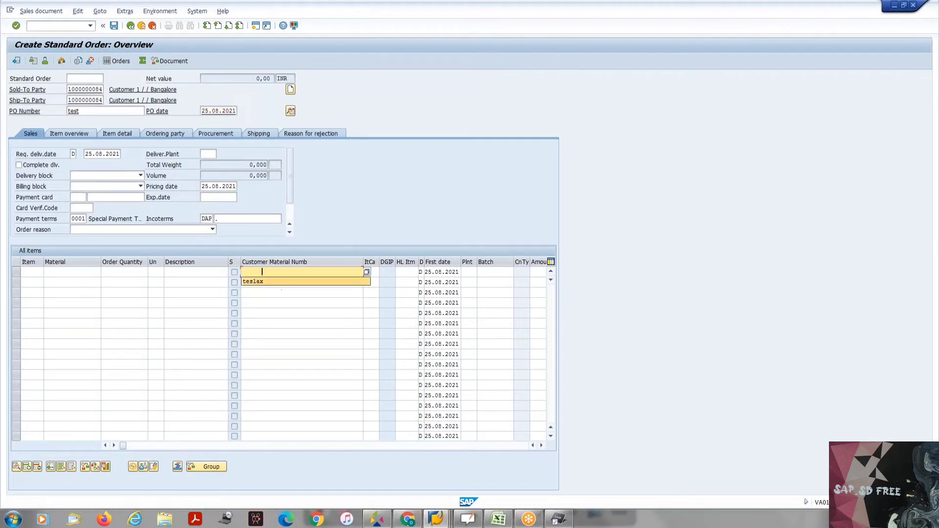
click(283, 283)
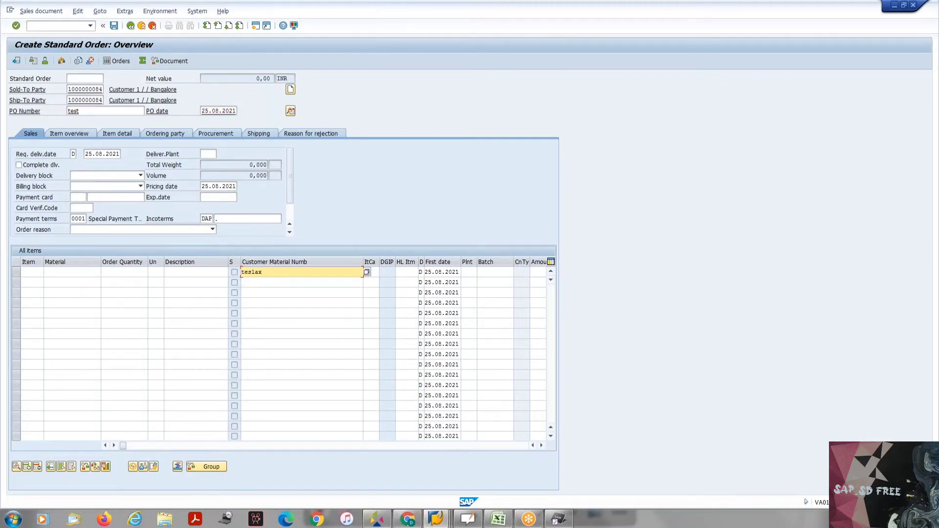
key(Return)
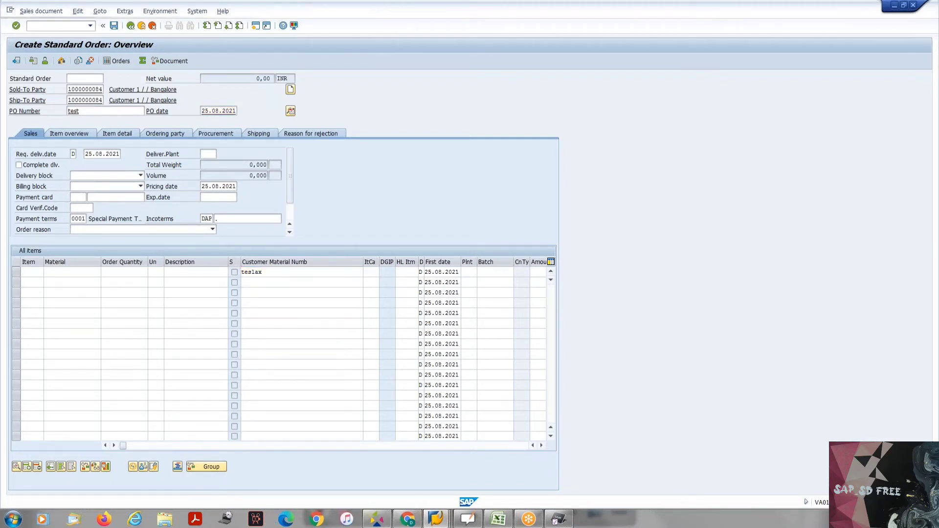
click(136, 275)
text(10)
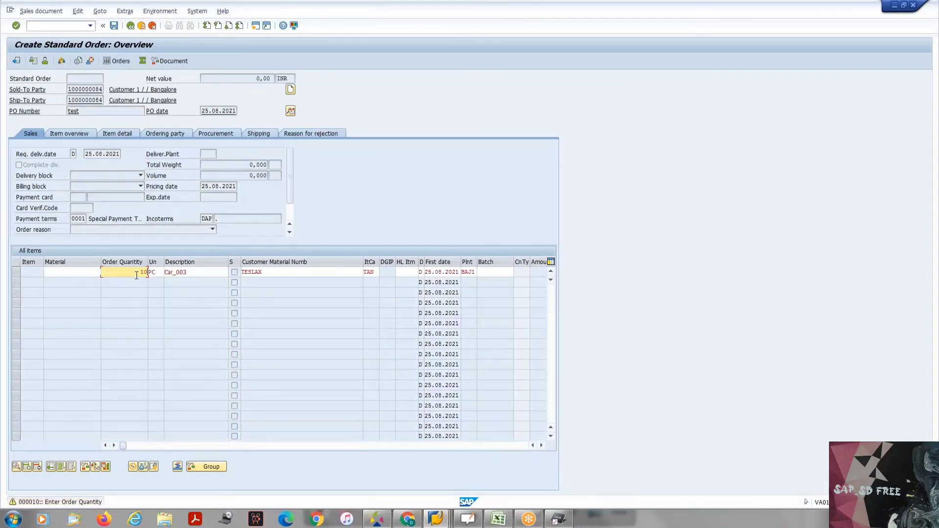
key(Return)
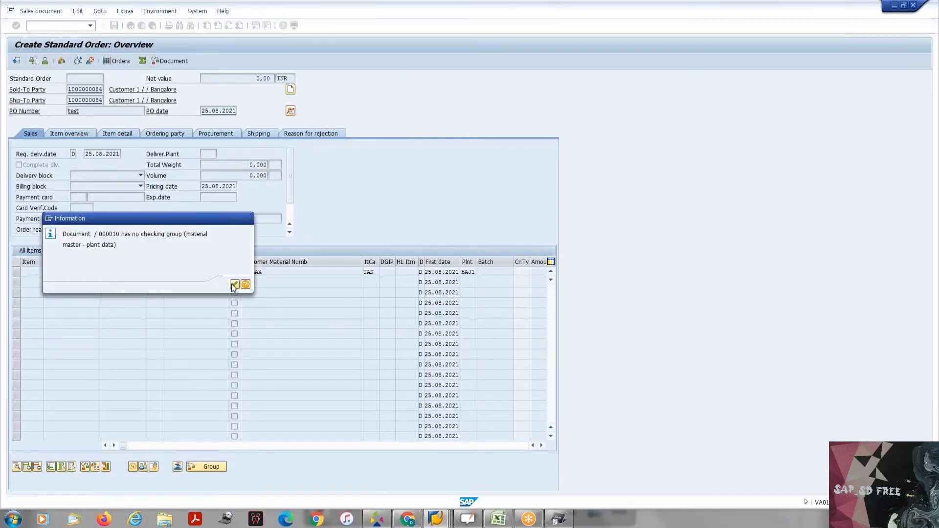
click(234, 285)
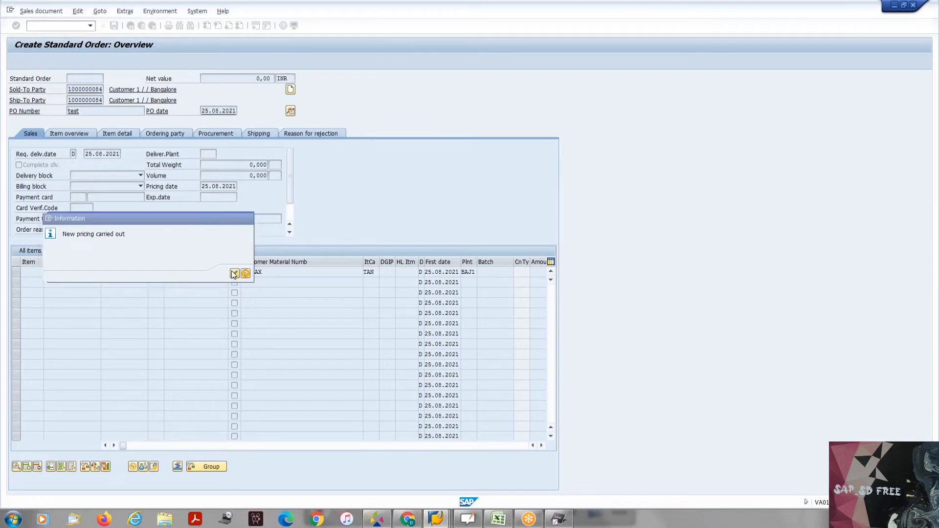
click(234, 273)
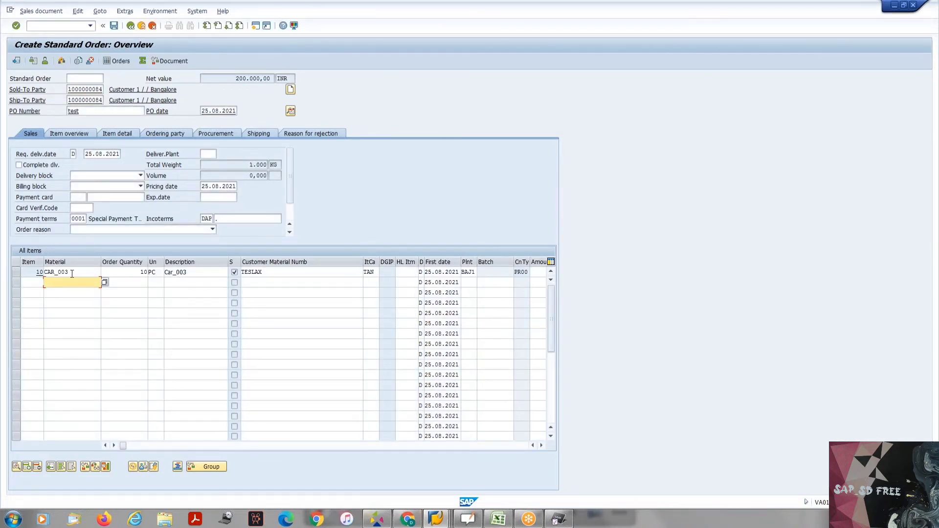
- Check the order's net value and examine the amount, currency and pricing unit of PR00 in the CAR_003 item's conditions
click(245, 78)
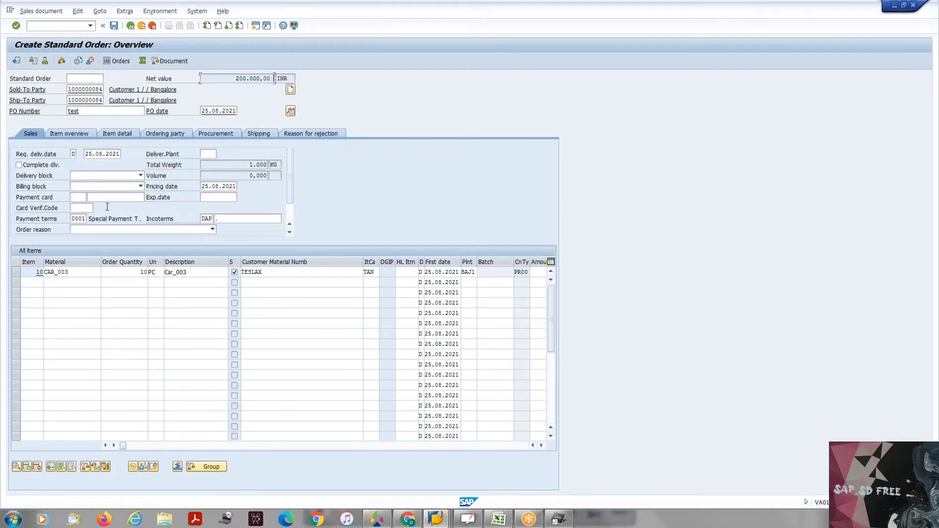
double_click(75, 274)
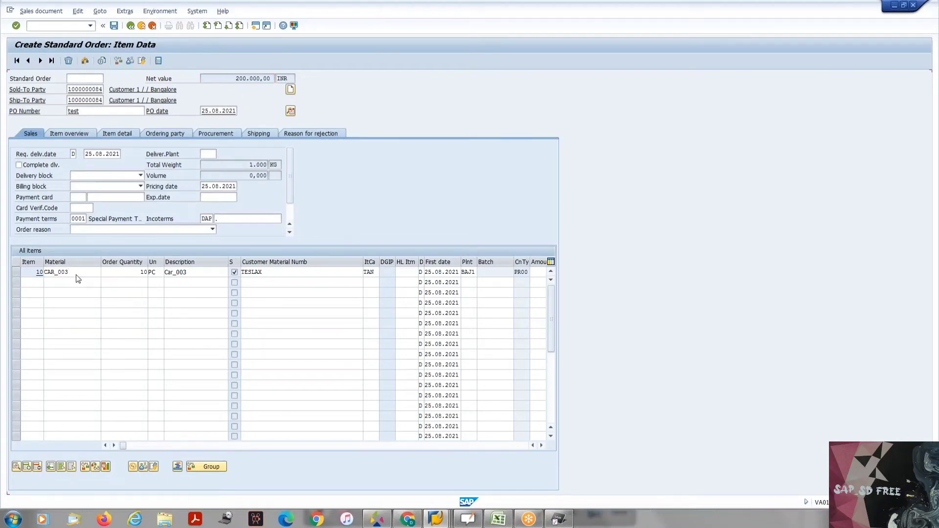
click(194, 112)
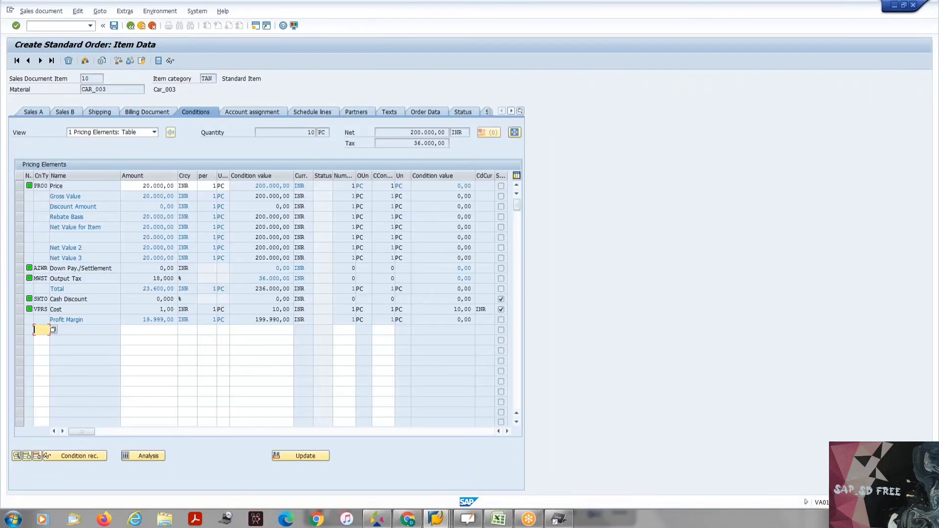
drag(135, 186, 185, 184)
click(142, 185)
click(171, 185)
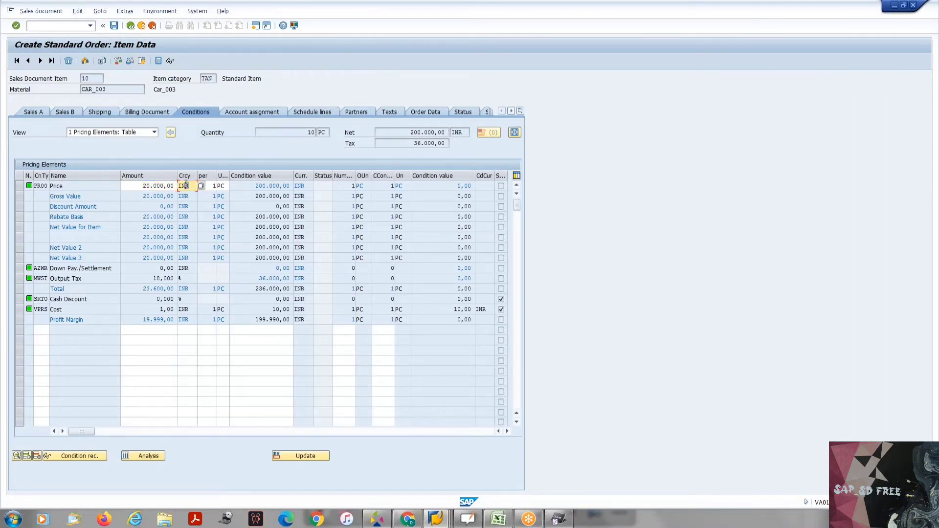
click(212, 186)
click(219, 187)
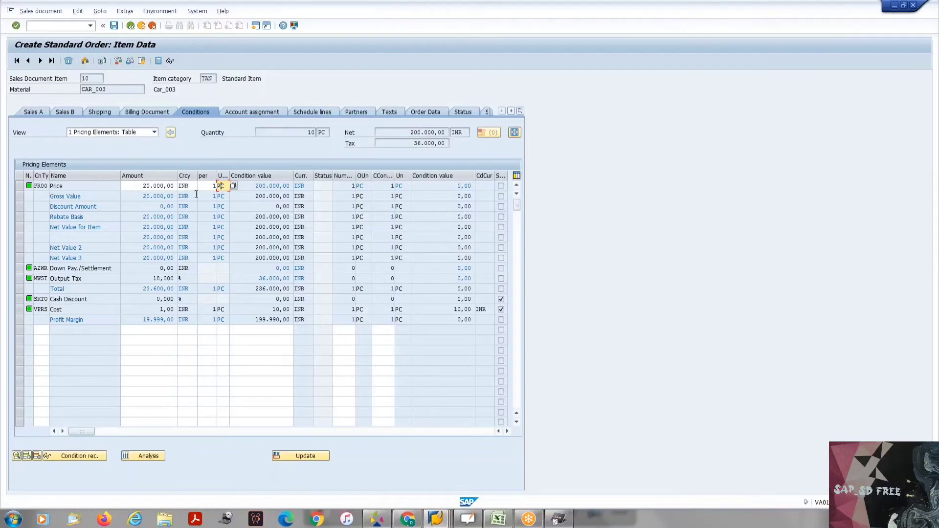
- Compare the item quantity and PR00 amount with the resulting condition value and the item's net value
click(310, 132)
click(147, 185)
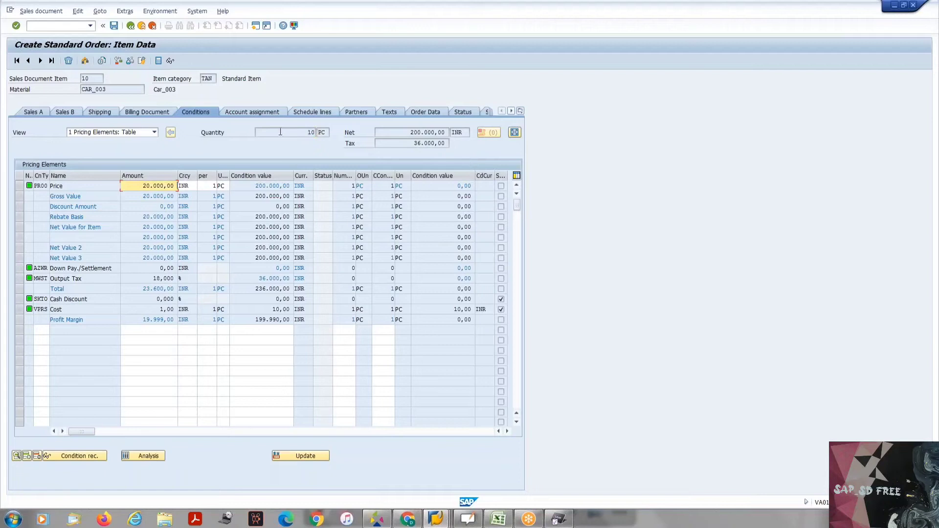
click(310, 132)
click(258, 186)
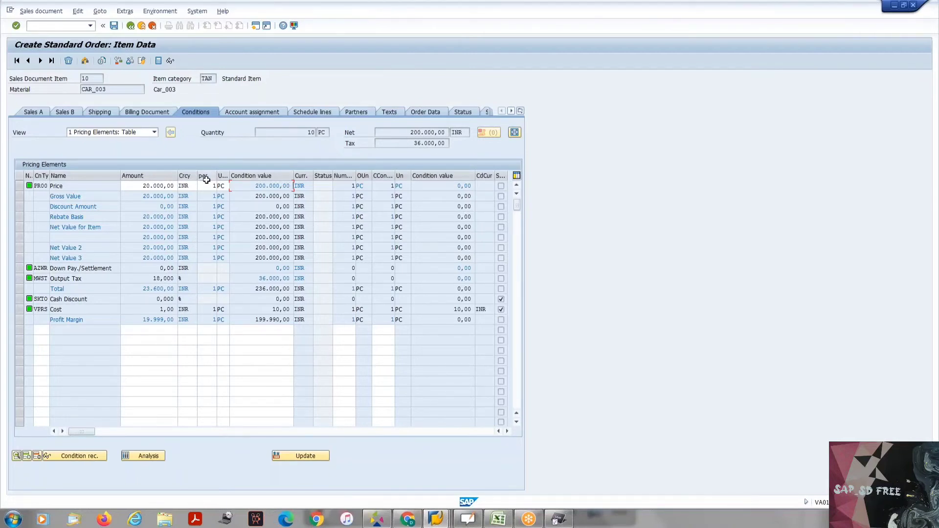
click(140, 186)
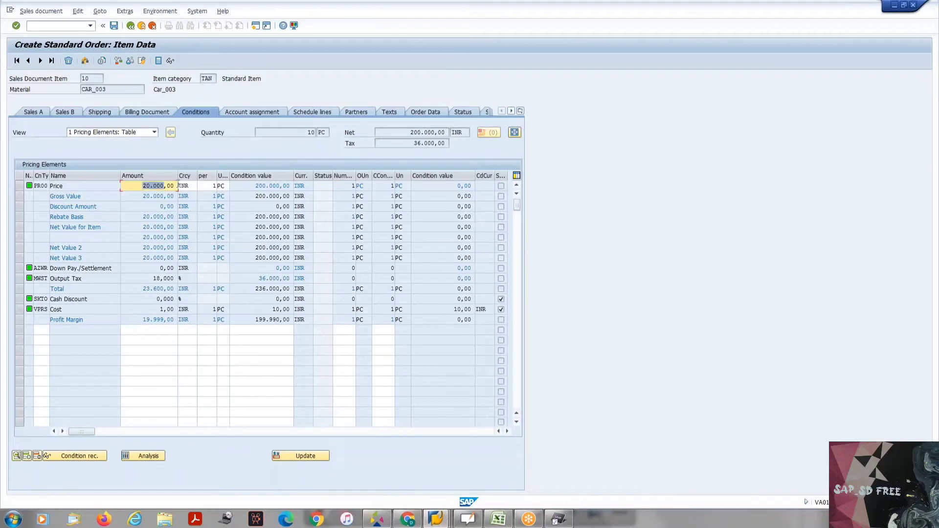
drag(315, 130, 308, 132)
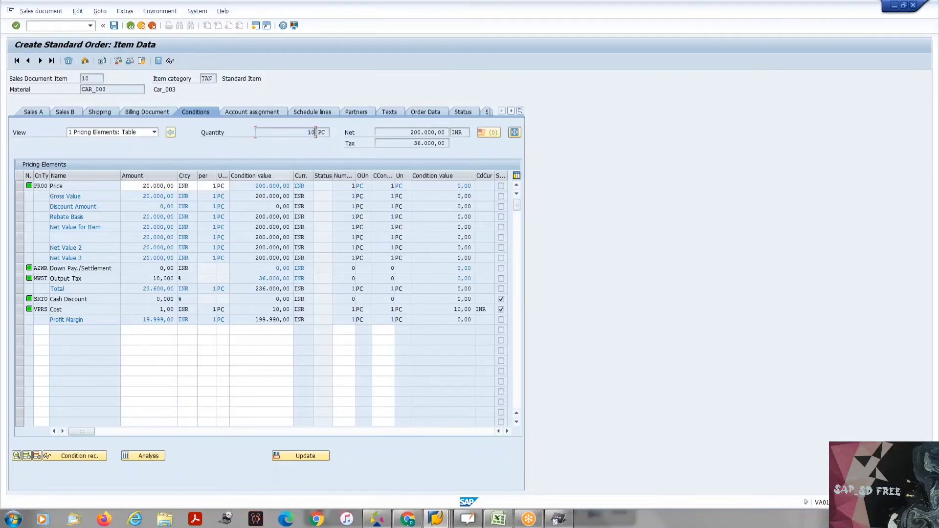
drag(146, 186, 224, 180)
click(257, 185)
click(431, 132)
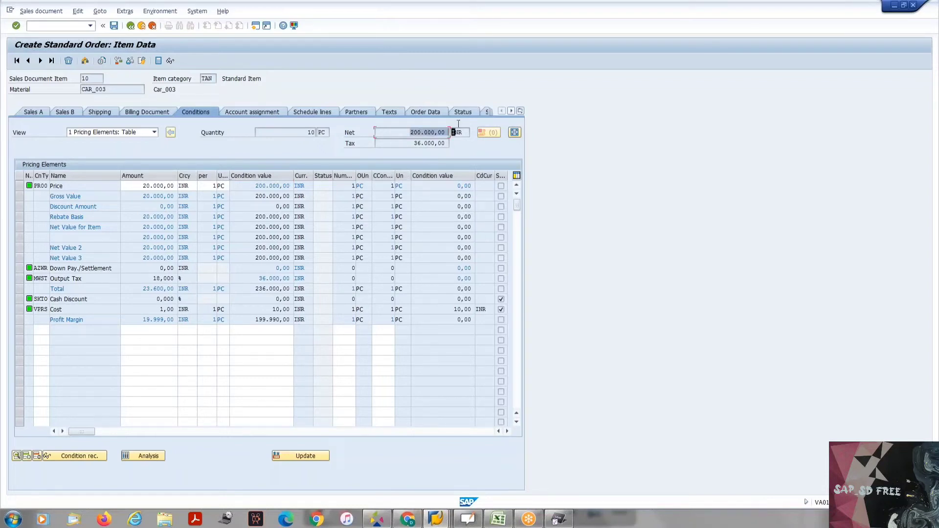
- Return to the order overview and review the cost and profit margin in the header conditions
click(131, 26)
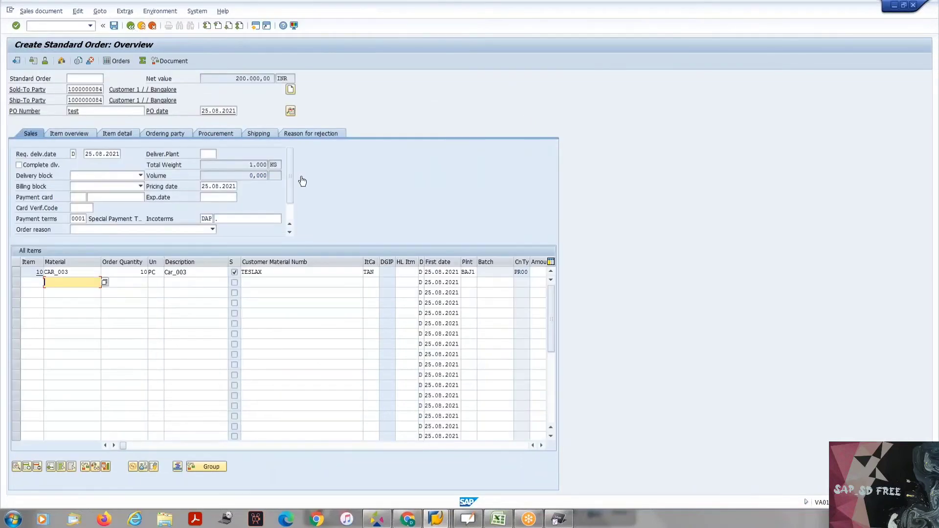
click(291, 111)
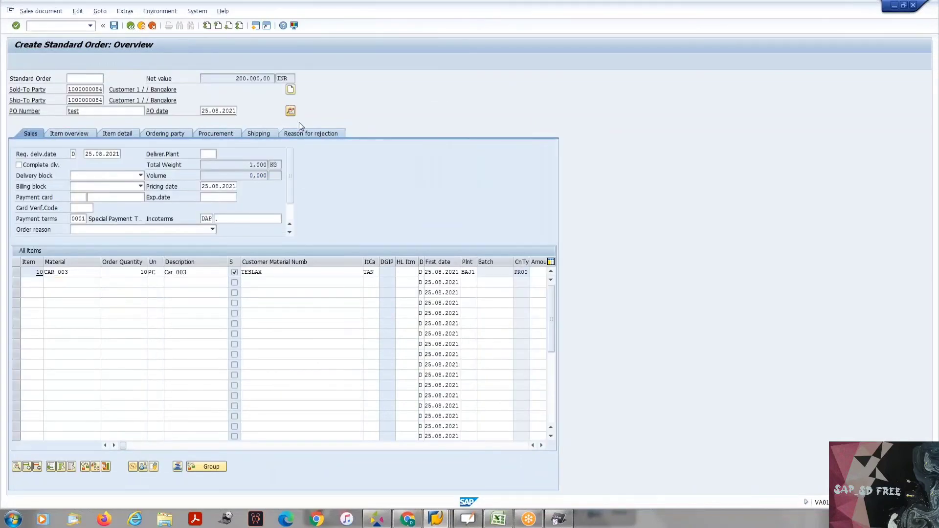
click(265, 115)
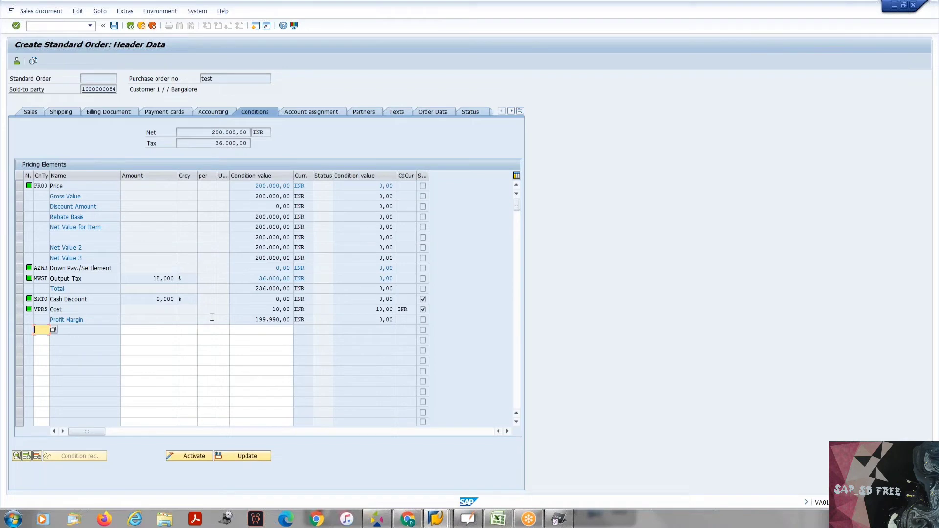
click(278, 309)
click(254, 320)
click(131, 26)
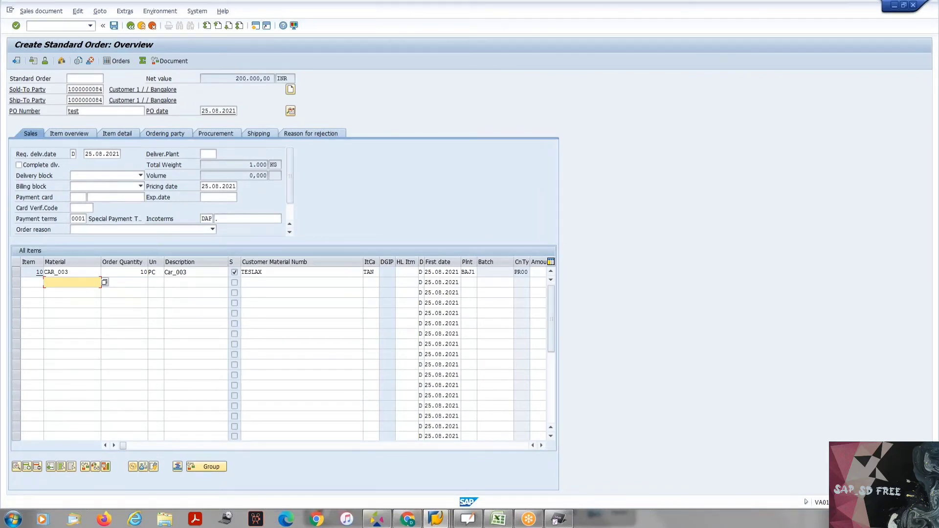
- Open the order's incompletion log, select all missing entries of item 10 and call up their data completion
click(77, 11)
click(102, 131)
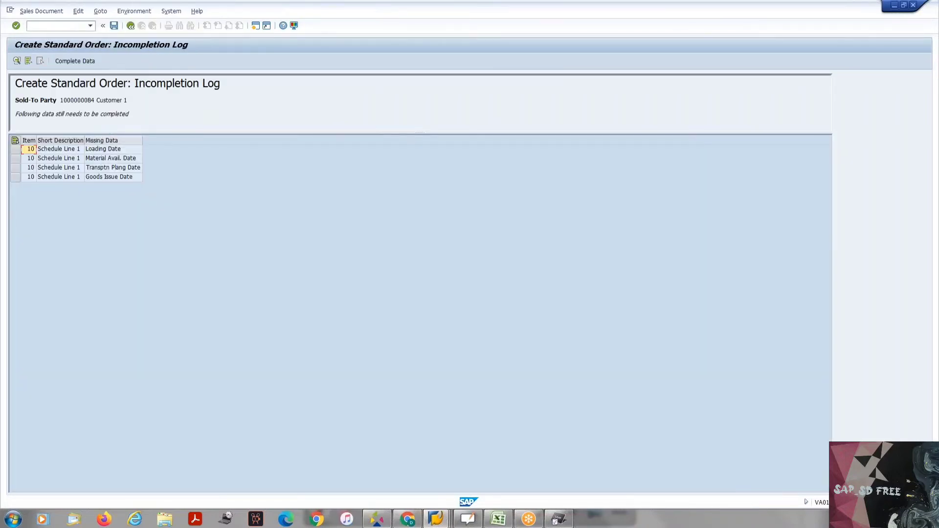
click(15, 140)
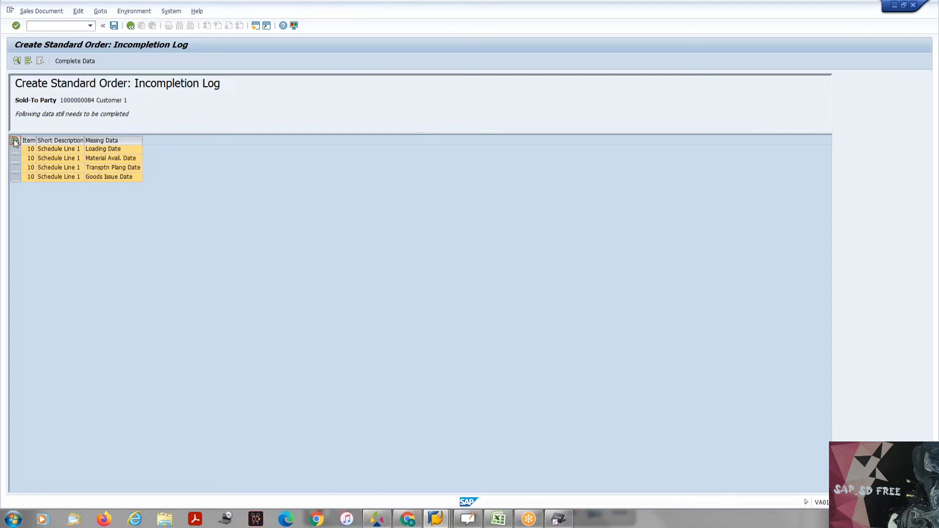
click(71, 60)
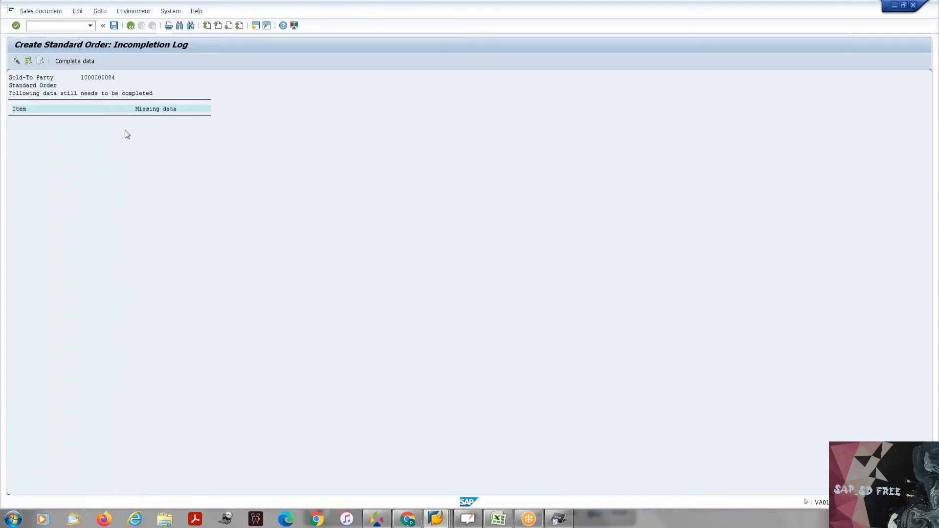
click(81, 61)
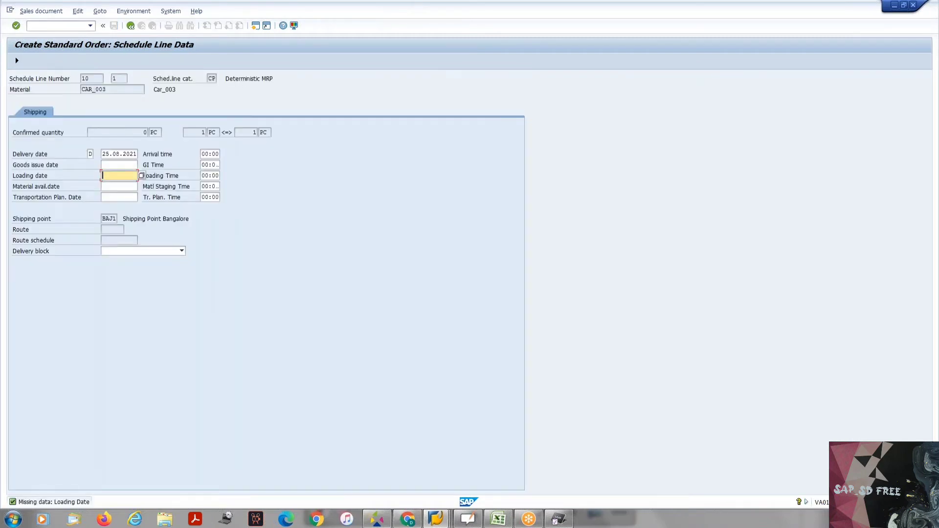
- Try to set the schedule line's goods issue date to 27.08.2021 and go back to the order
click(112, 165)
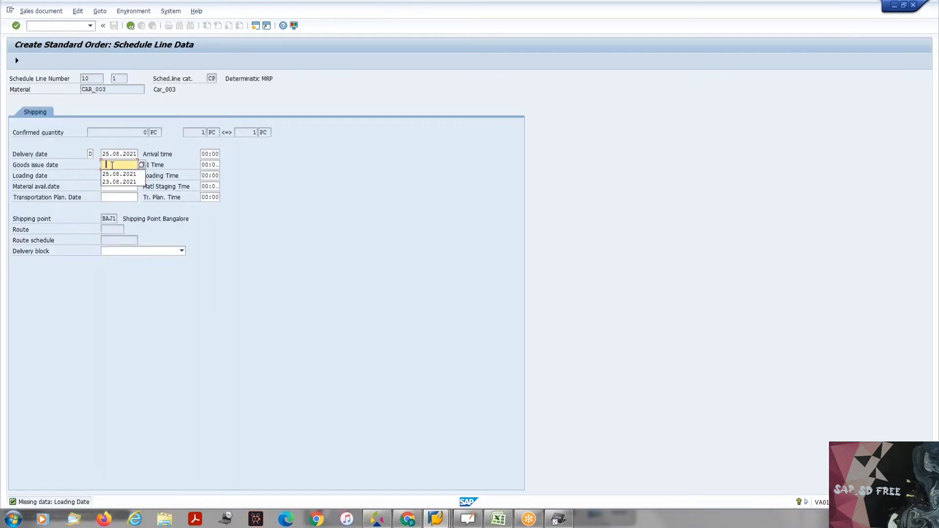
click(115, 175)
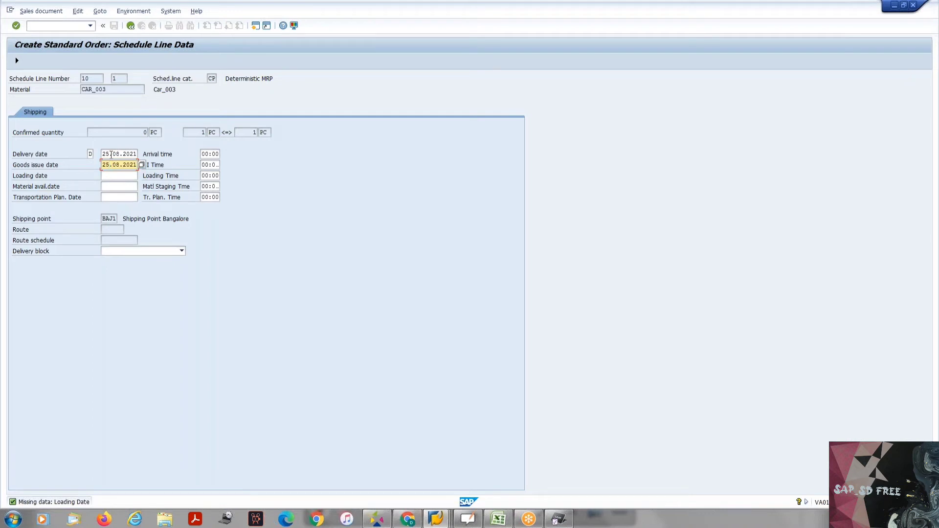
key(BackSpace)
text(7)
click(131, 25)
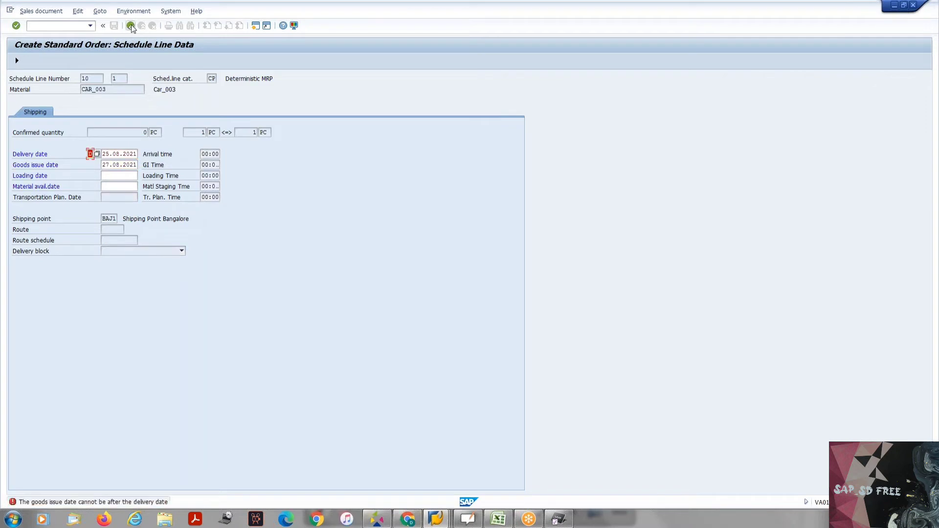
click(131, 25)
click(131, 26)
- Start transaction MB1C and open a goods receipt with movement type 561 for plant BAJ1 and storage location 0002
click(79, 25)
text(/nmb1c)
key(Return)
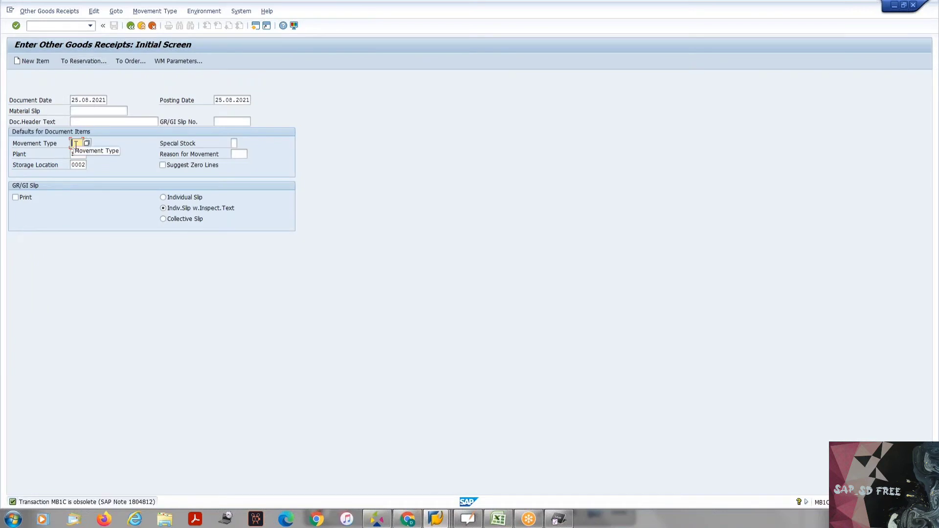
text(561)
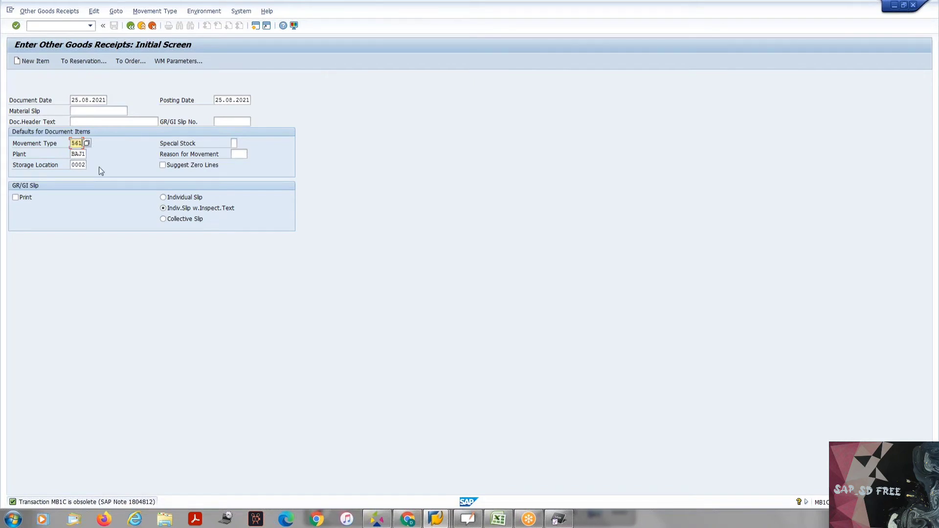
key(Return)
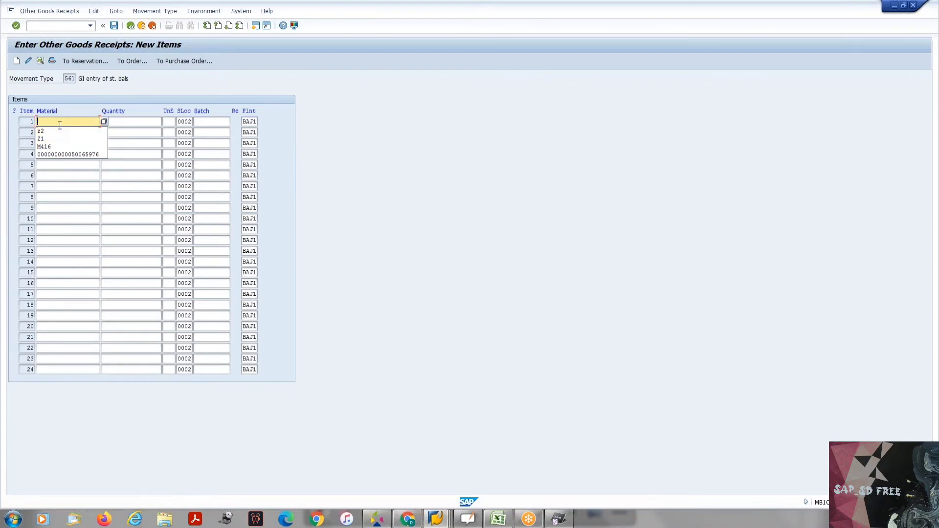
- Enter material CAR_003 with quantity 100 as the first goods receipt item
text(car)
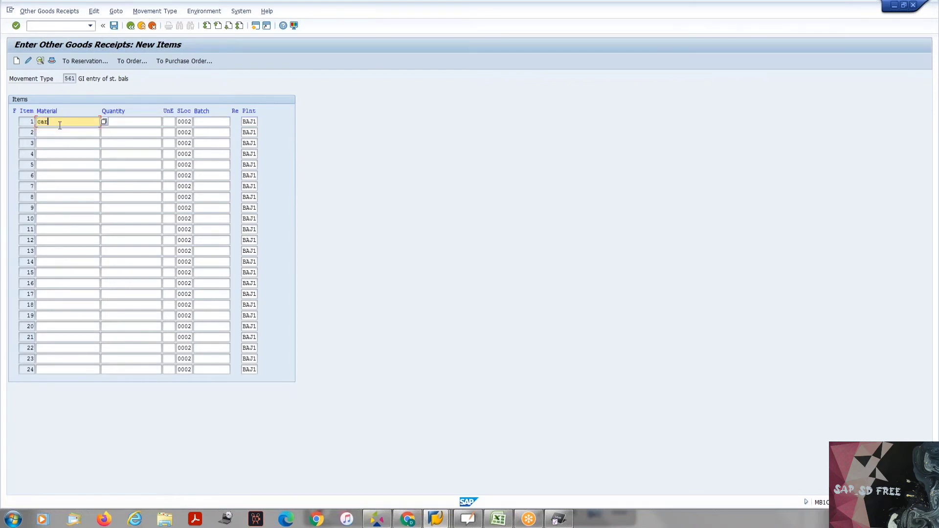
text(_008)
key(Tab)
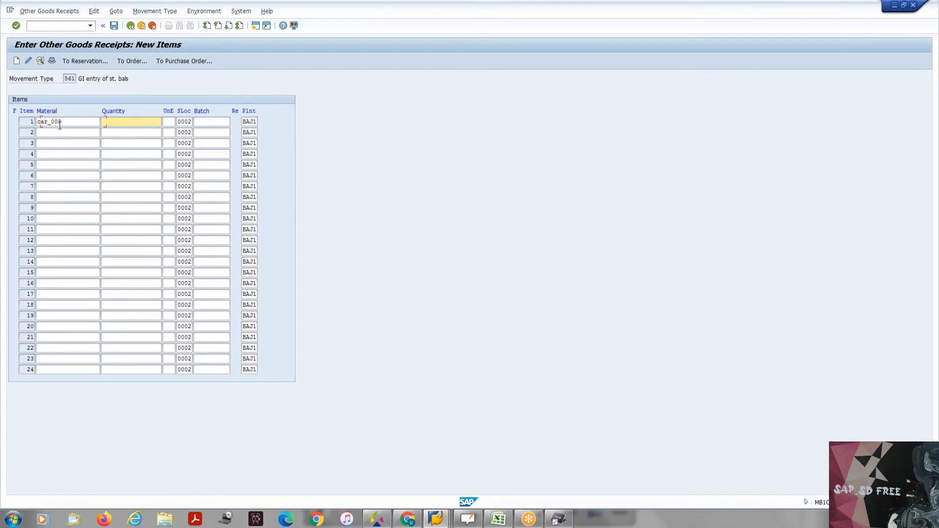
text(100)
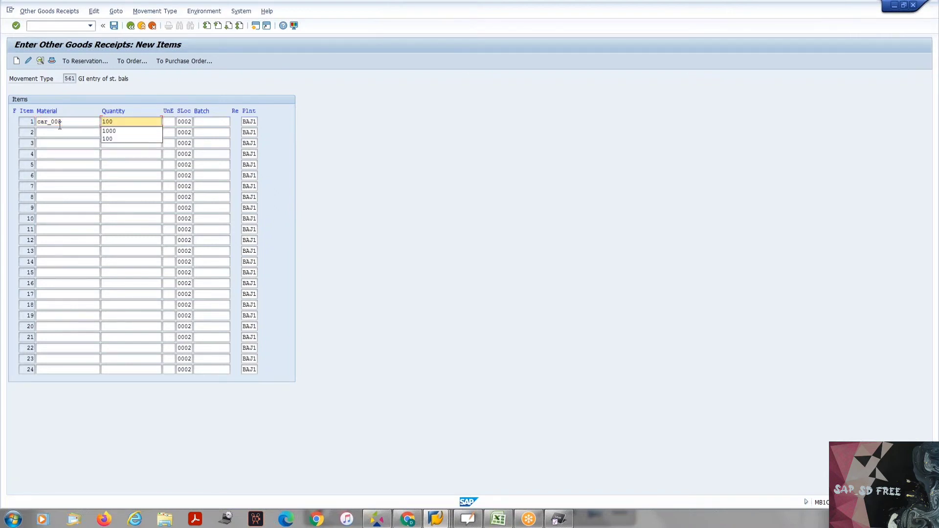
key(Return)
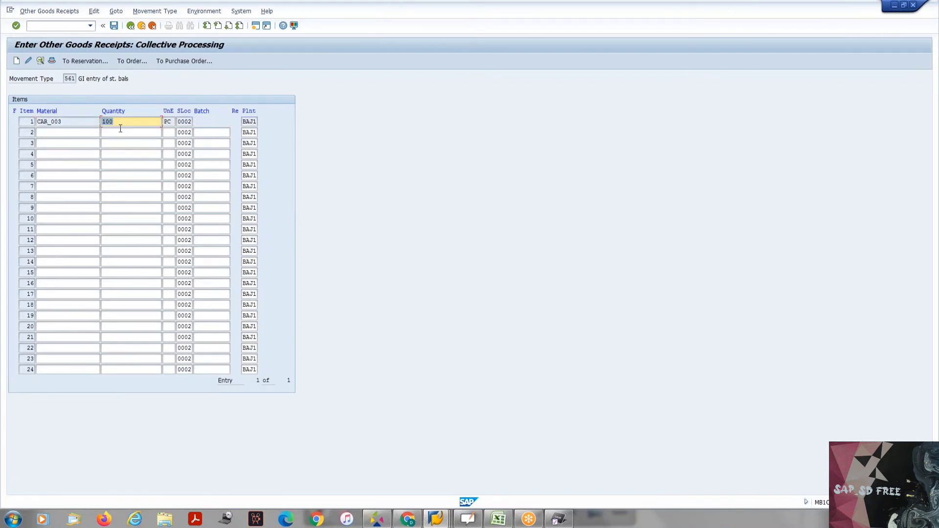
- Post the goods receipt and restart MB1C to go over its movement type, plant and storage location defaults
key(ctrl+s)
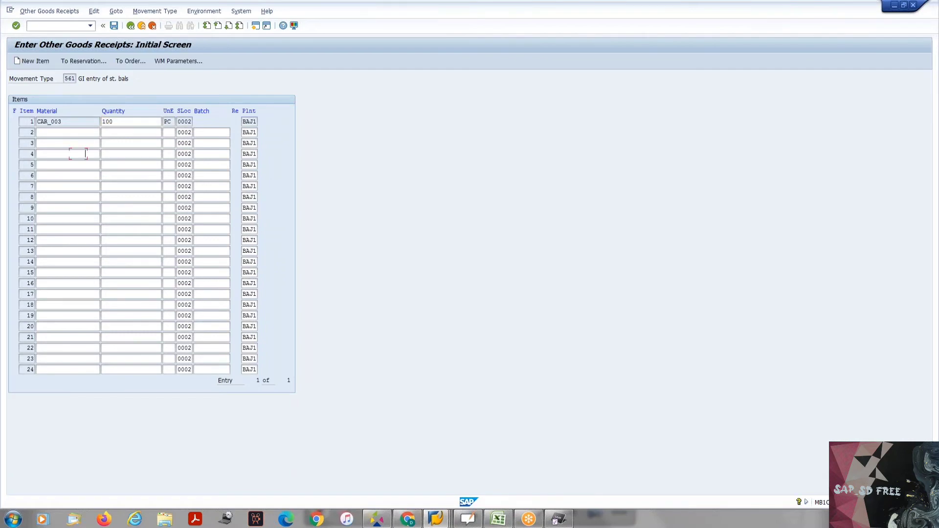
click(90, 25)
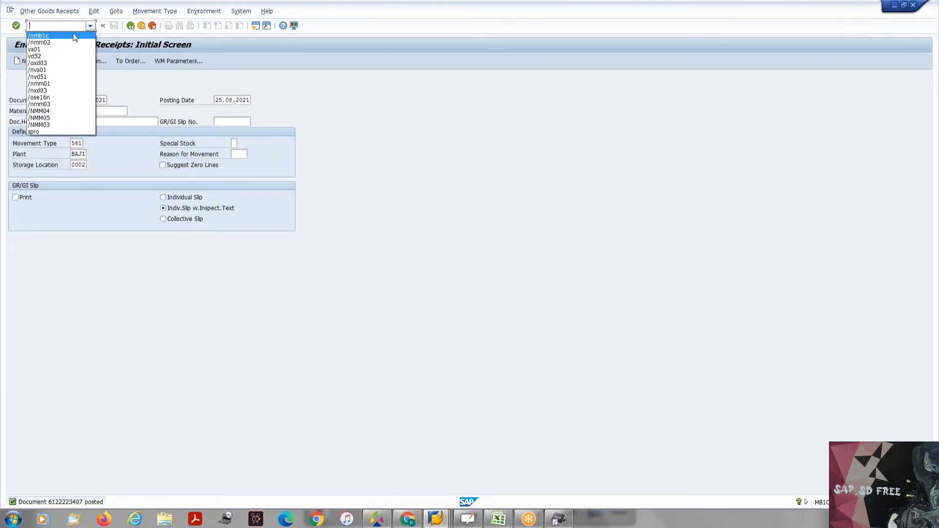
click(74, 35)
key(Return)
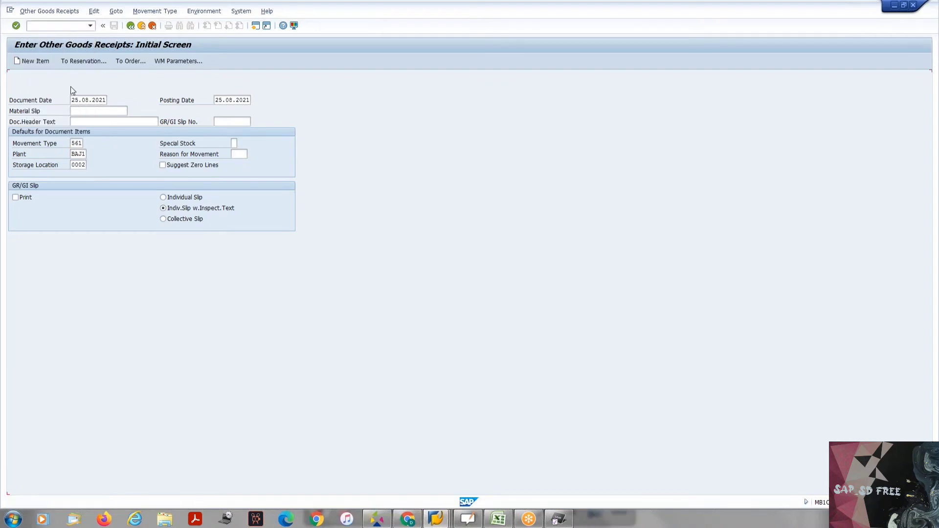
click(79, 143)
click(78, 154)
click(79, 165)
- Run the MMBE stock overview for material CAR_003 in plant BAJ1 and storage location 0002
click(44, 26)
text(/nmmbe)
key(Return)
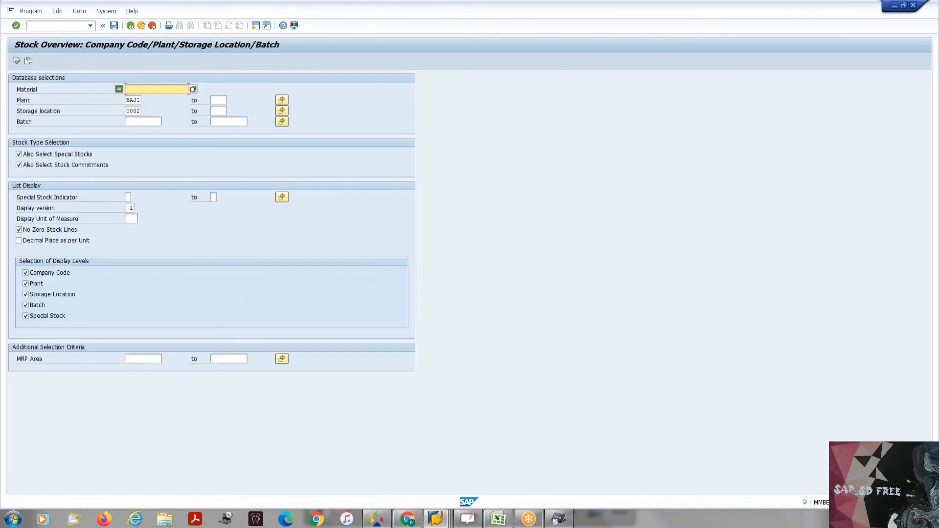
text(car_003)
click(17, 61)
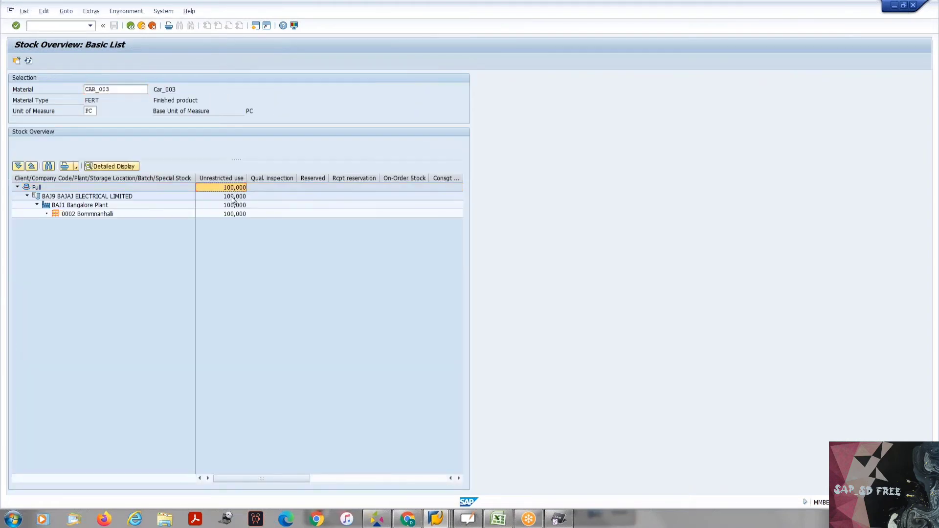
- Examine the unrestricted-use stock at total, company code, plant and storage location level, and decline the VAIO Care checkup
click(233, 197)
click(232, 207)
click(230, 215)
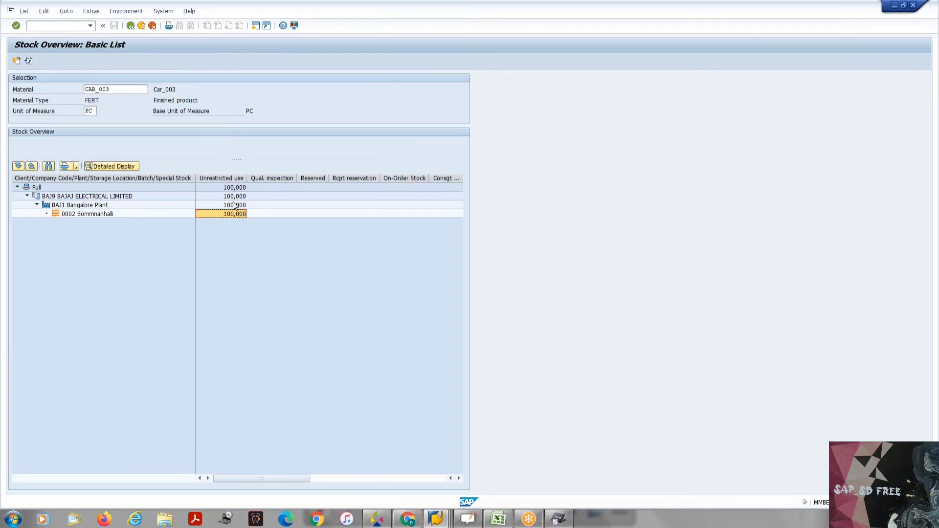
click(234, 187)
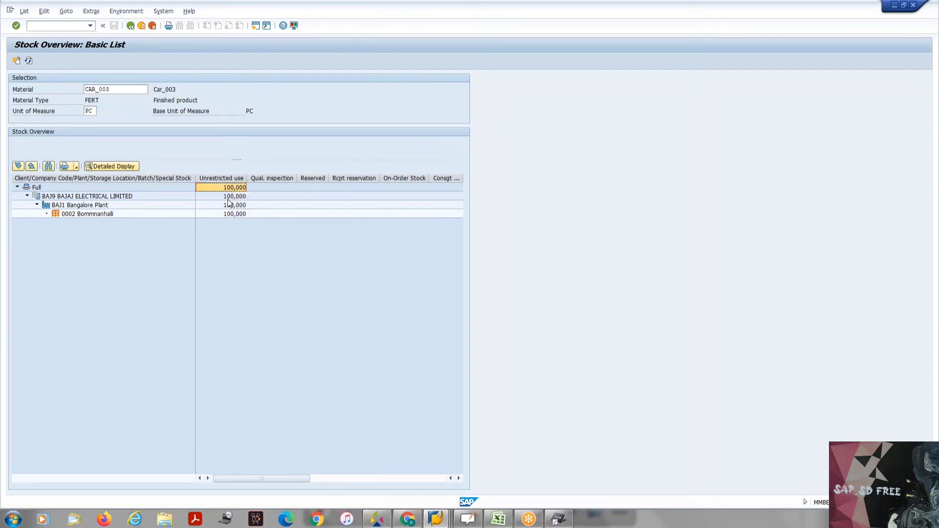
click(229, 205)
click(228, 216)
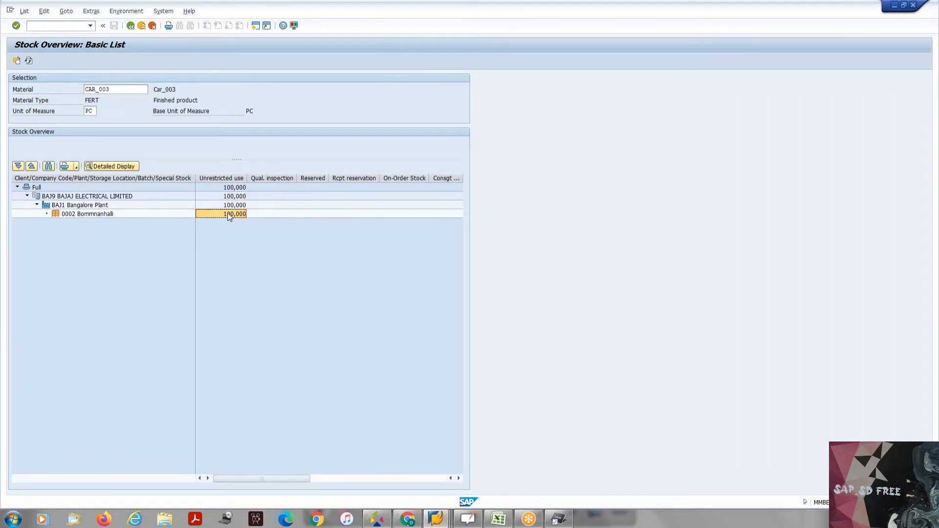
click(231, 190)
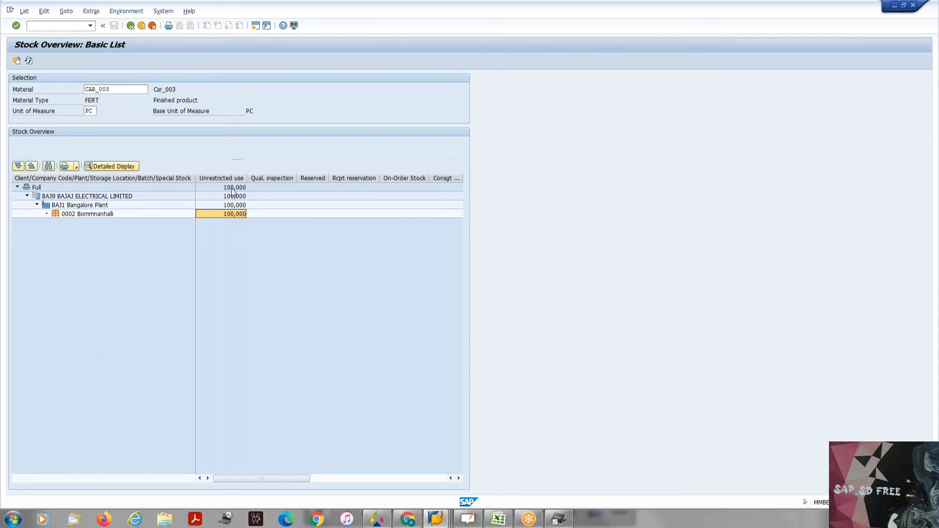
click(230, 215)
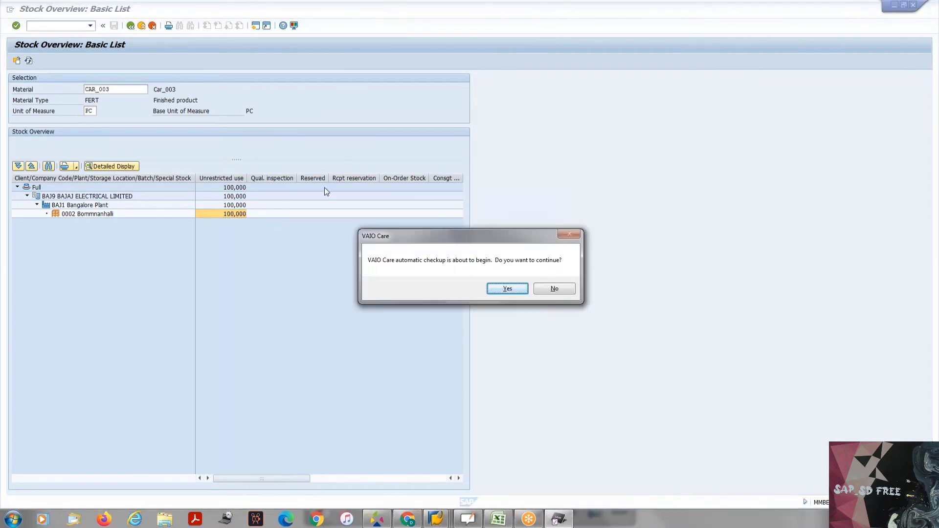
click(555, 292)
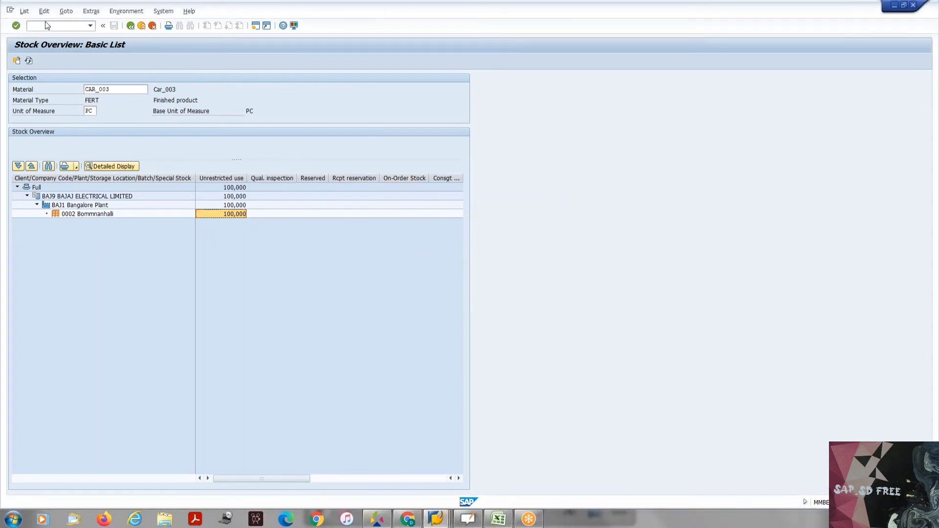
- Start a new standard order in VA01 and enter the sold-to party's customer number, PO number test and PO date 25.08.2021
text(nva01)
key(Return)
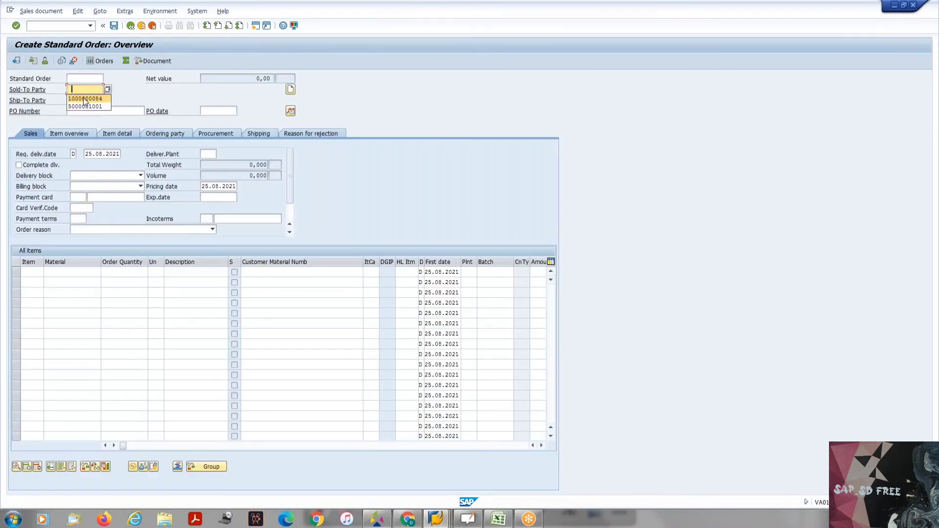
click(84, 98)
click(80, 110)
click(75, 120)
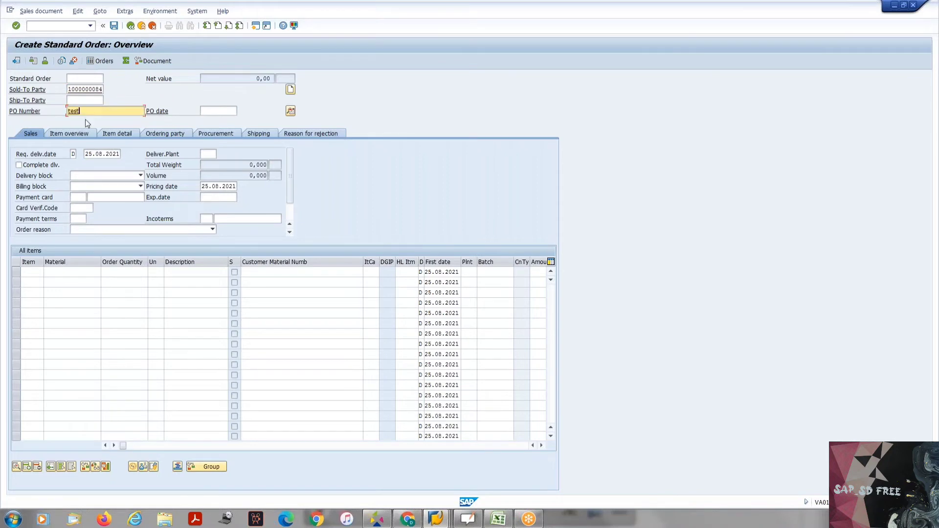
click(210, 112)
click(207, 123)
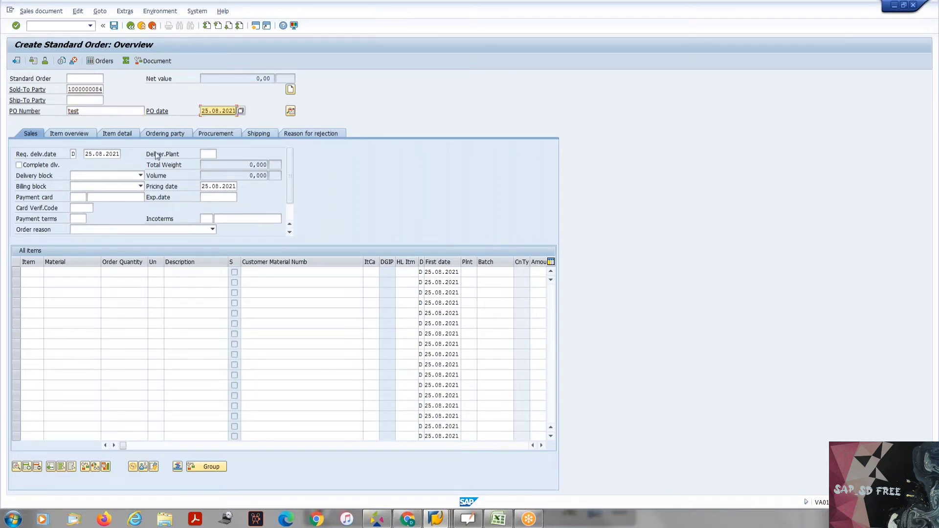
- Add an order item for customer material teslax with an order quantity of 10
click(75, 270)
click(283, 272)
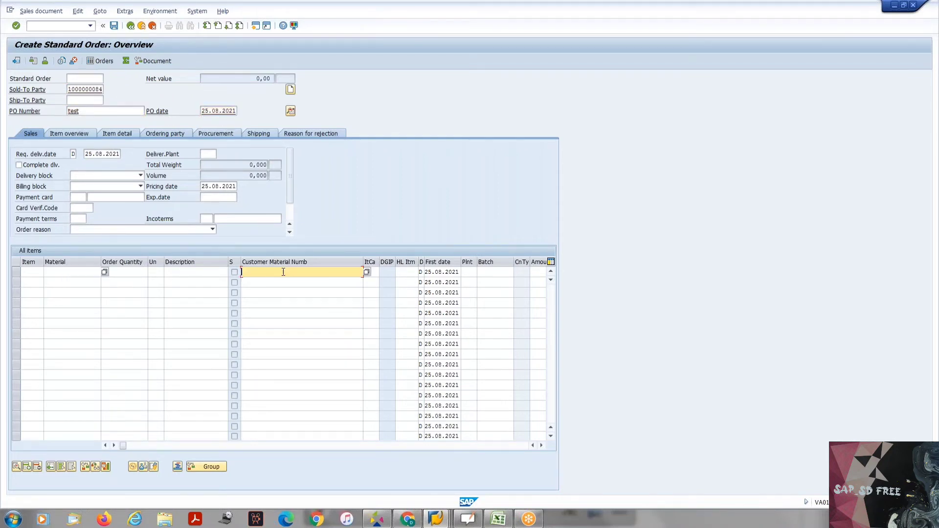
click(272, 279)
click(468, 272)
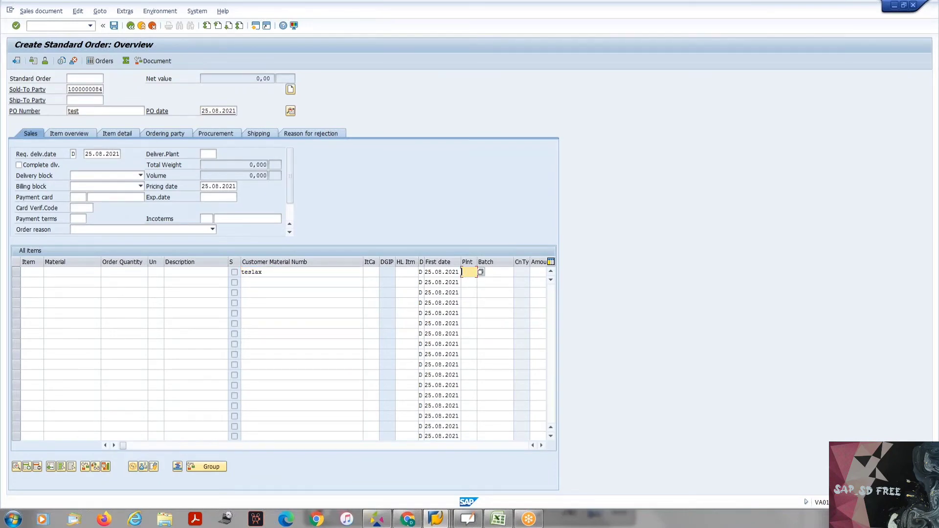
click(125, 274)
click(124, 279)
key(Return)
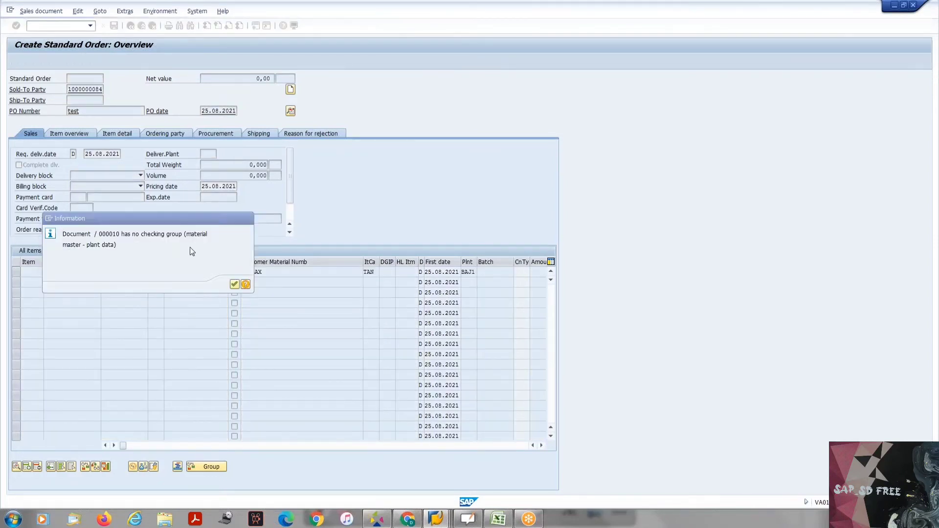
key(Return)
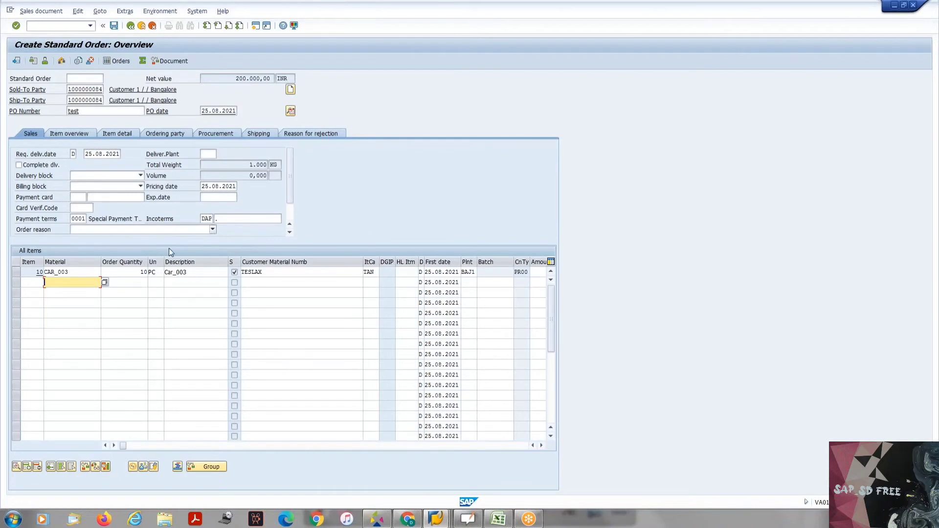
- Open the new order's incompletion log, select all of item 10's missing dates and call up their data completion
click(78, 11)
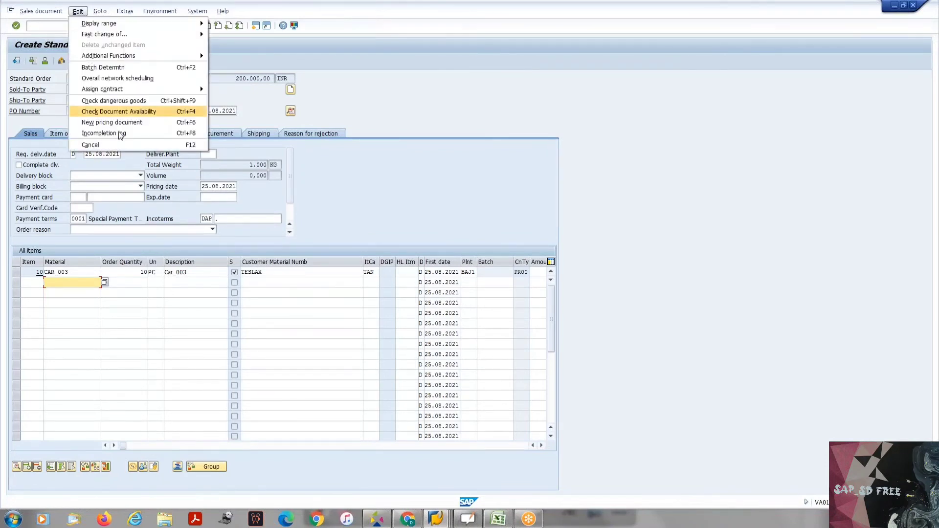
click(119, 134)
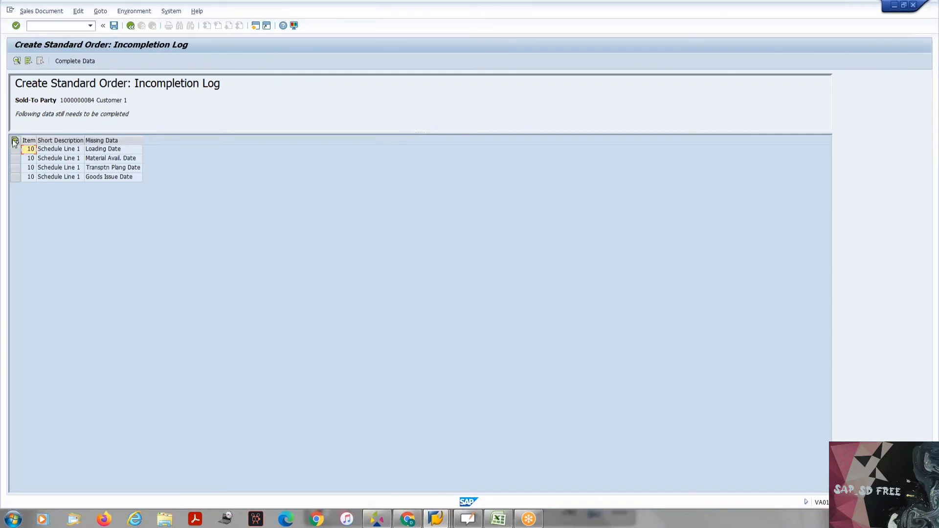
click(15, 141)
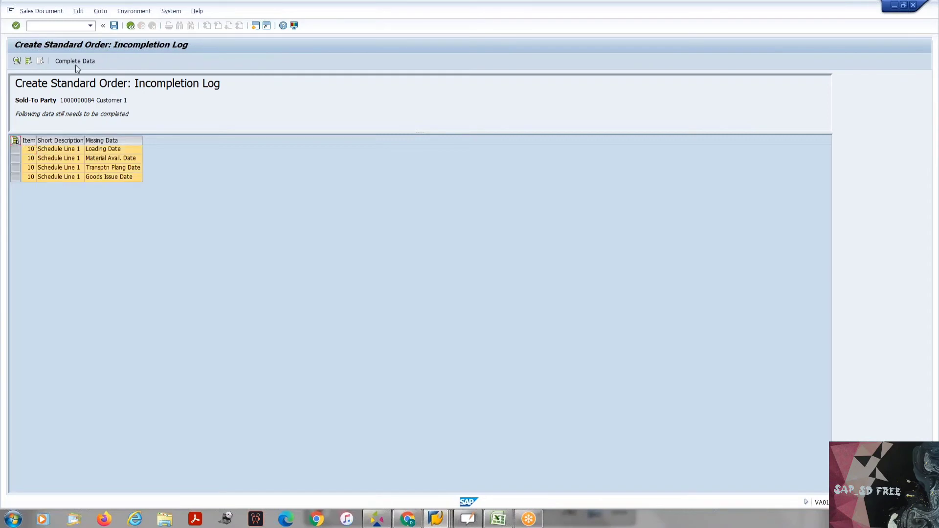
click(76, 61)
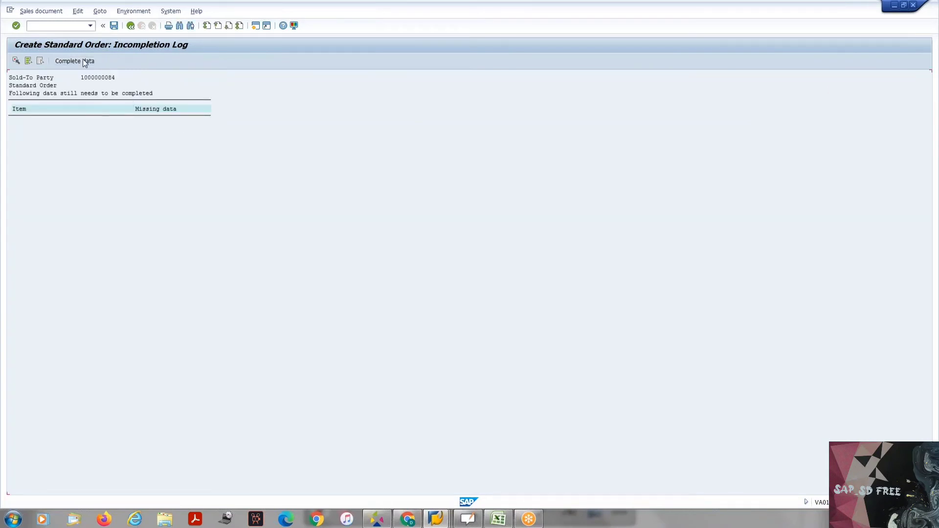
click(82, 61)
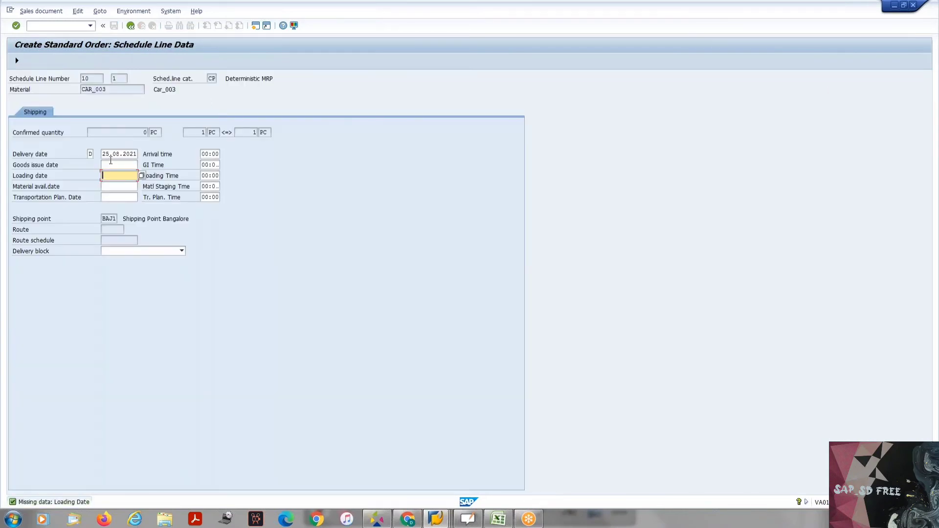
- Set the schedule line's goods issue, loading, material availability and transportation planning dates to 25.08.2021 and return to the order
click(105, 153)
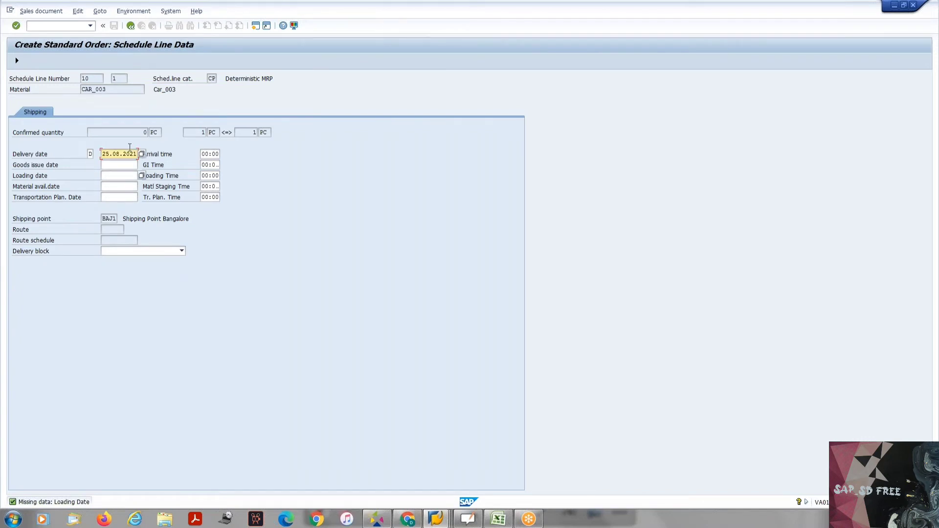
click(125, 164)
text(25.08.2021)
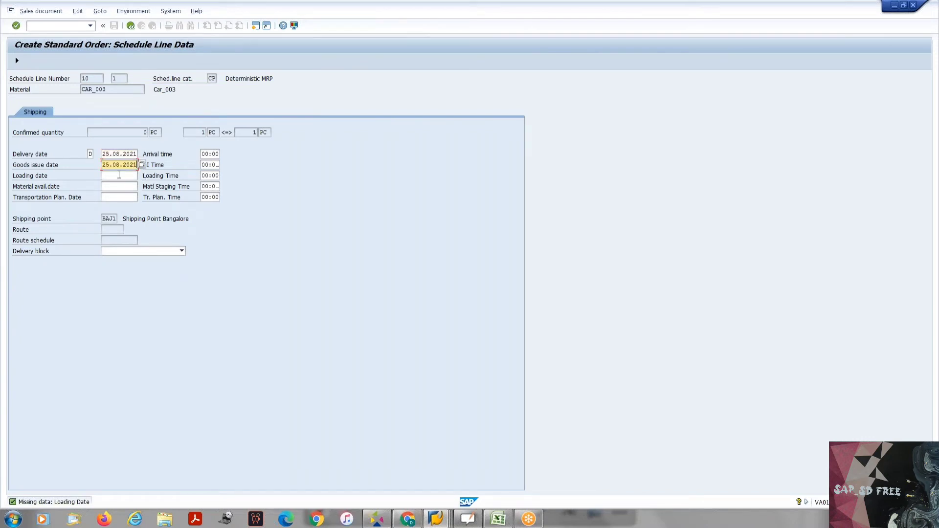
click(119, 175)
text(25.08.2021)
text(25.08.2021)
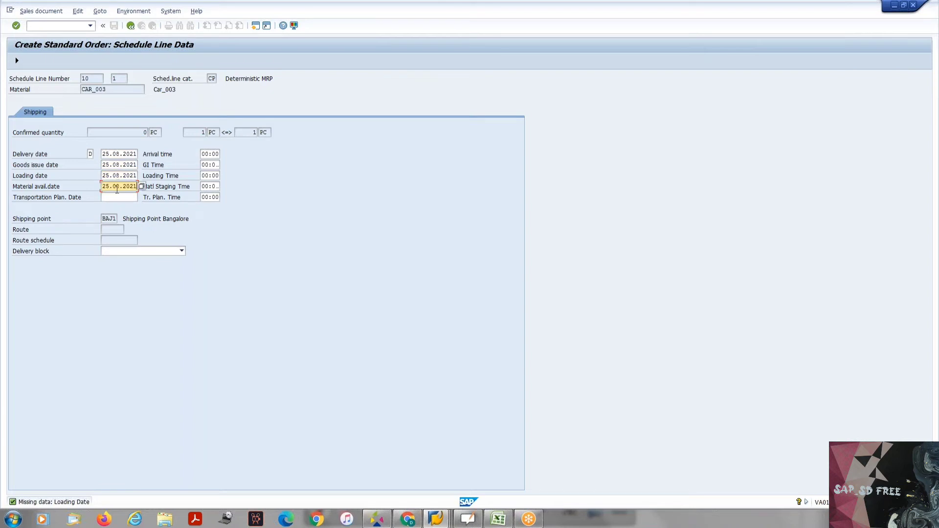
click(114, 197)
text(25.08.2021)
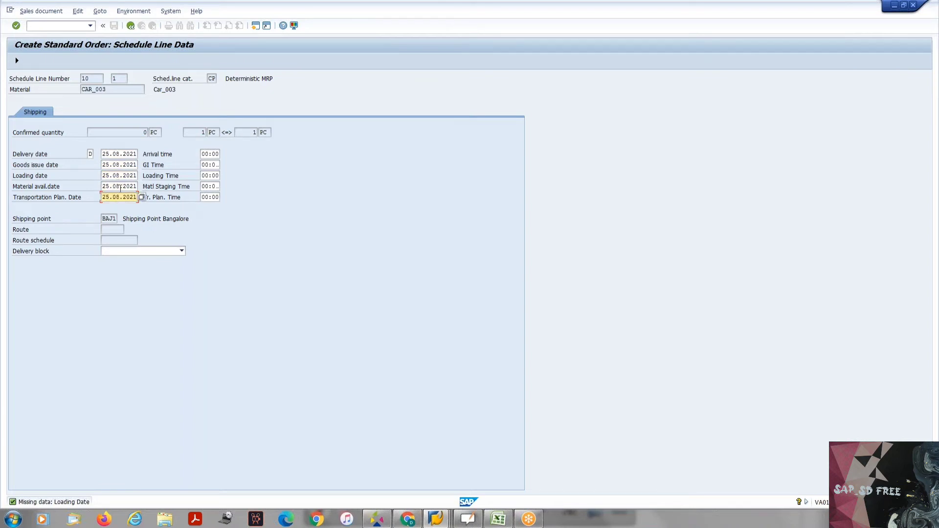
key(Return)
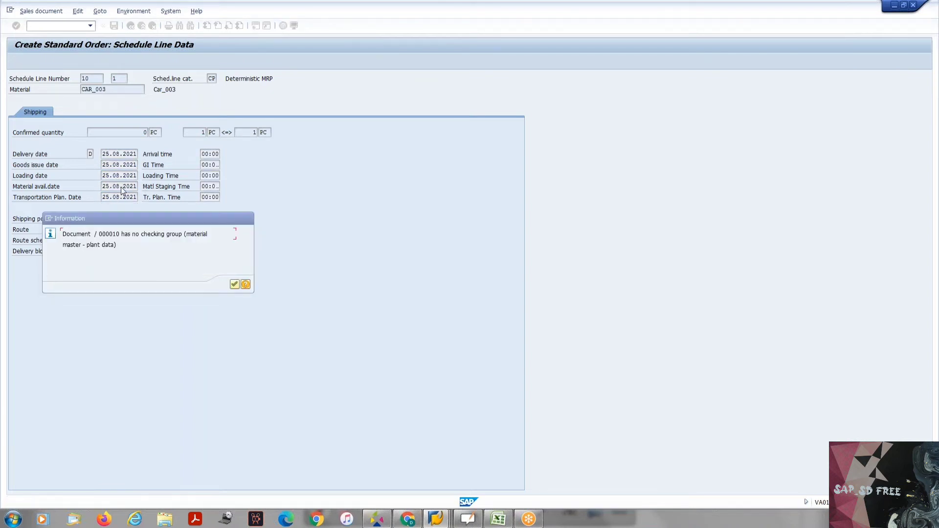
key(Return)
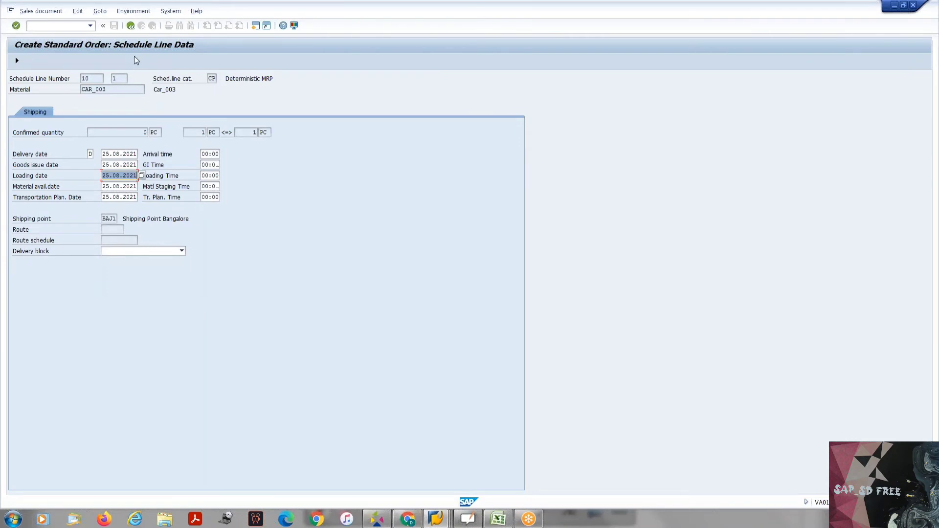
click(16, 60)
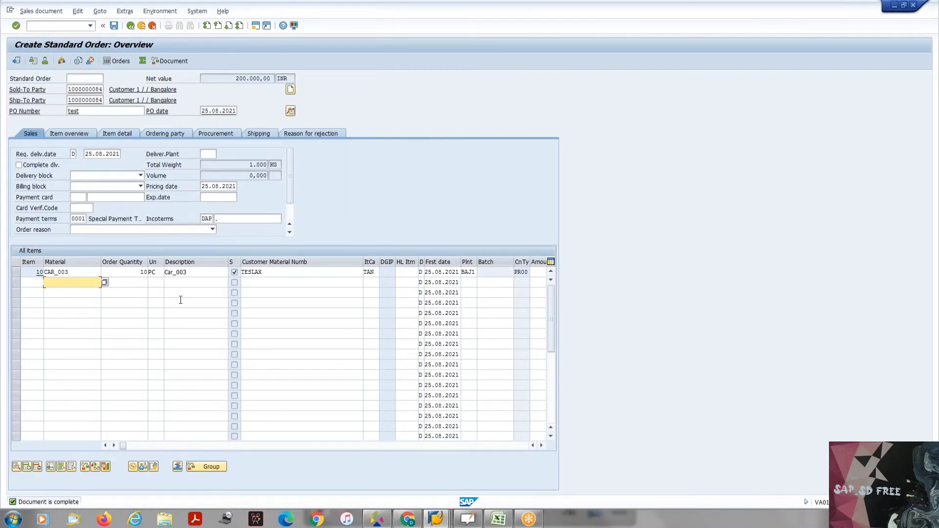
- Save the completed standard order and open it in display mode
click(113, 25)
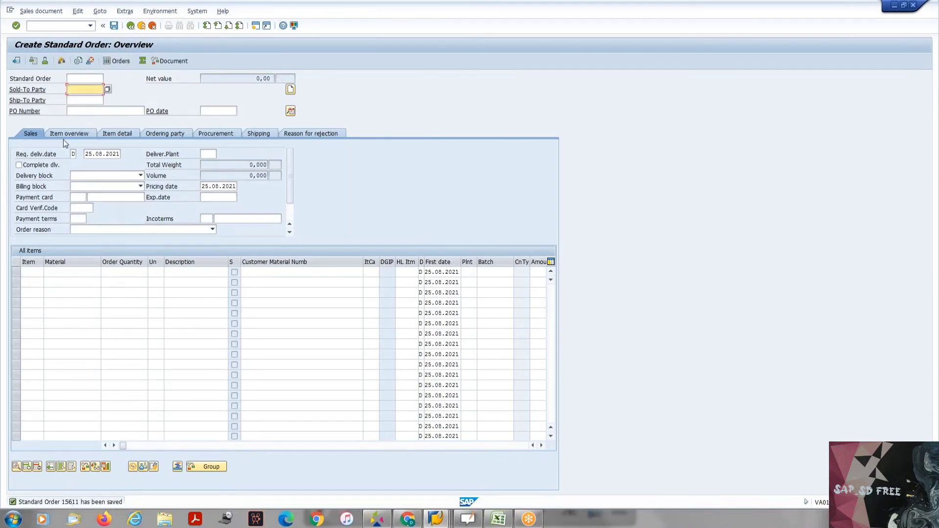
click(41, 10)
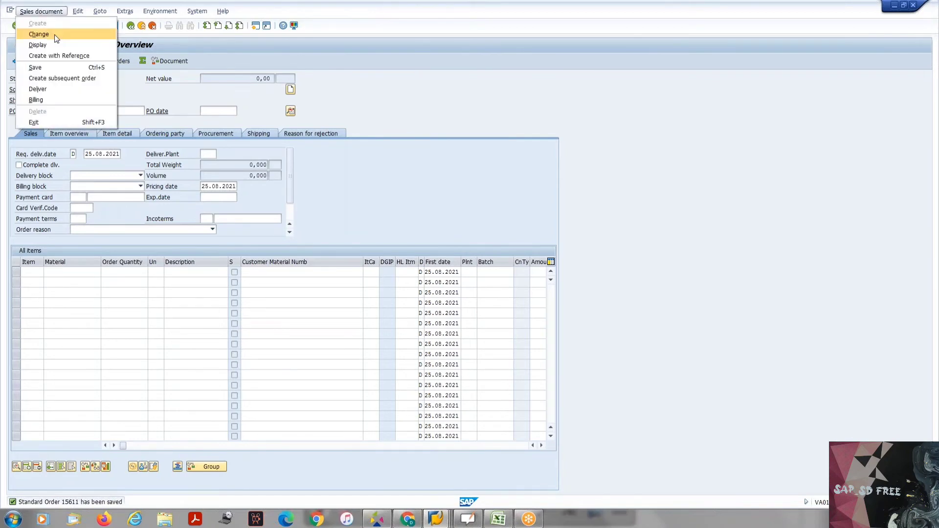
click(52, 45)
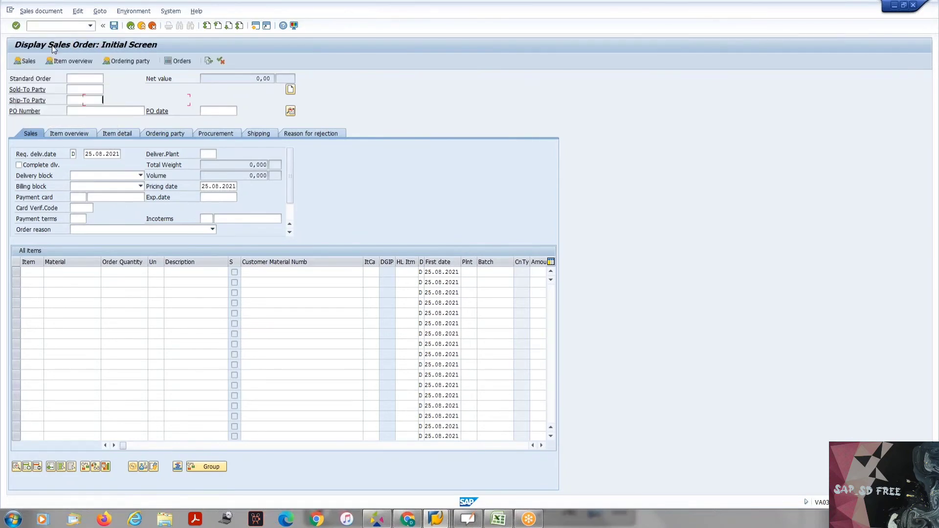
key(Return)
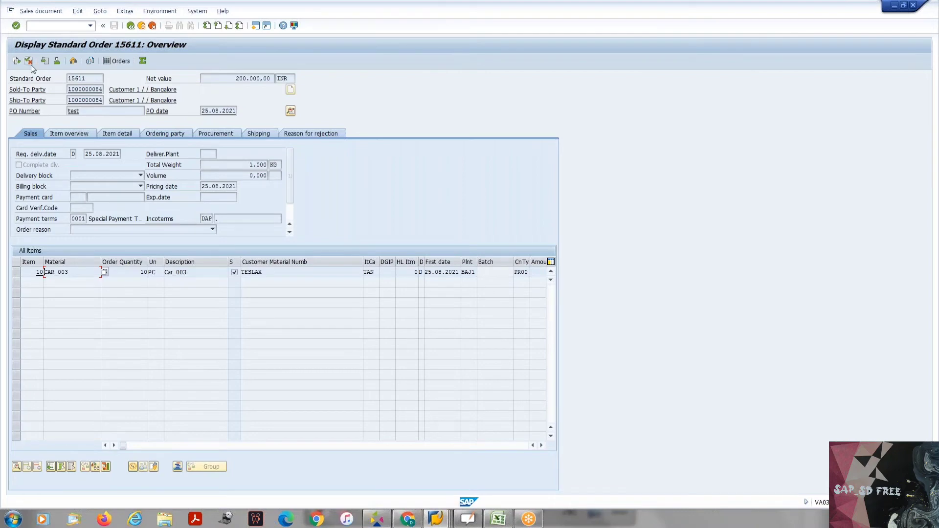
- Review the displayed standard order's number, sold-to party, requested delivery date, and item 10's material and order quantity
click(81, 78)
key(Down)
drag(88, 79, 119, 86)
click(69, 80)
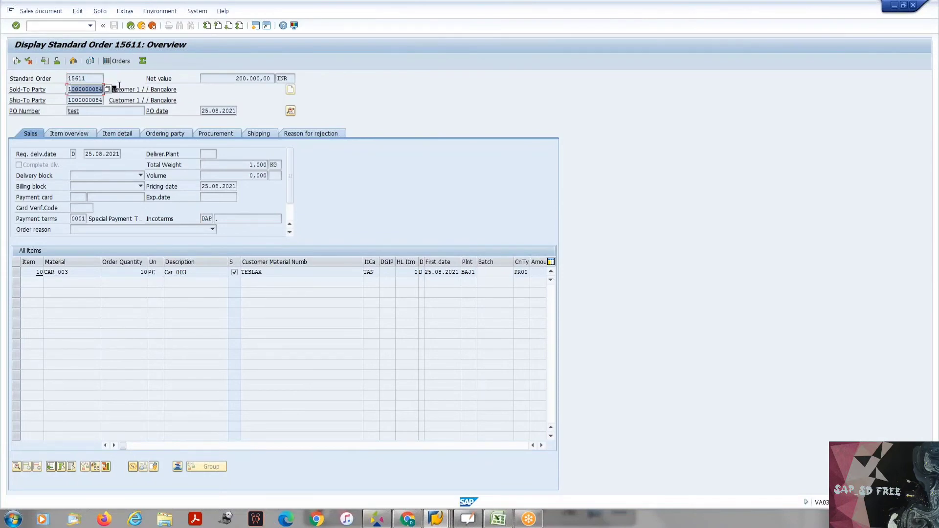
click(101, 89)
drag(84, 153, 123, 153)
click(119, 154)
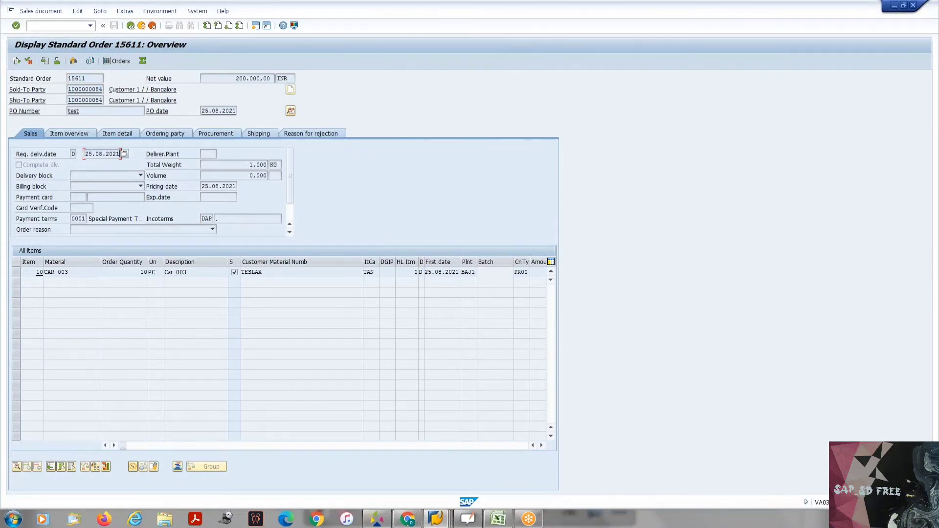
drag(70, 272, 45, 272)
click(48, 272)
click(144, 271)
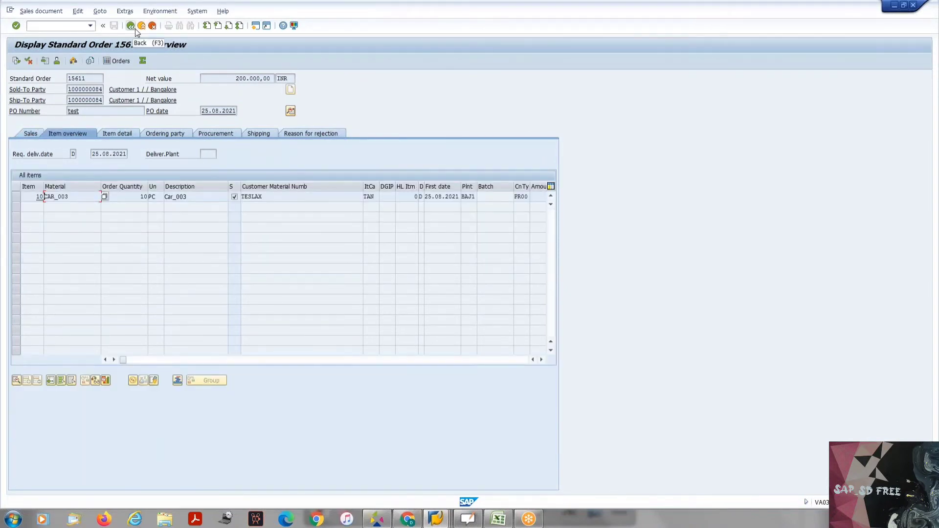
- Try to create an outbound delivery directly from the displayed order, and return to the SAP Easy Access screen
click(58, 13)
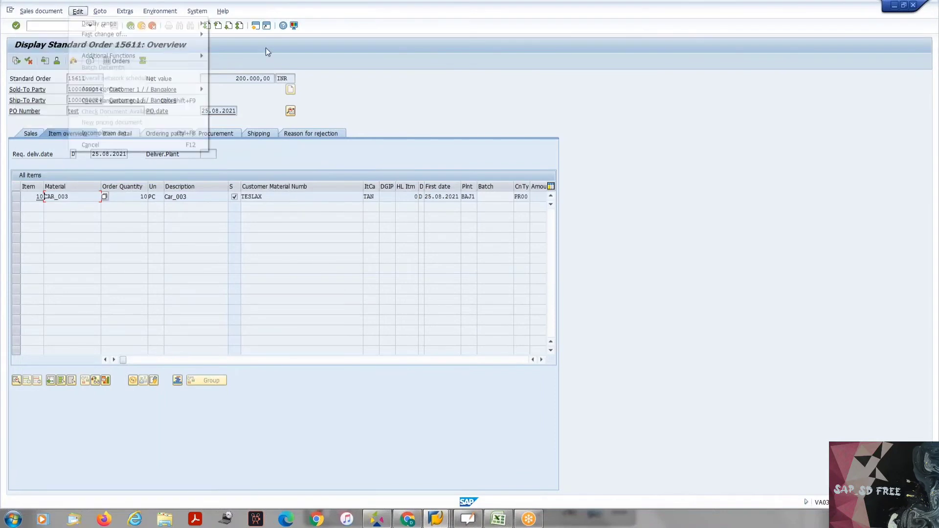
click(319, 47)
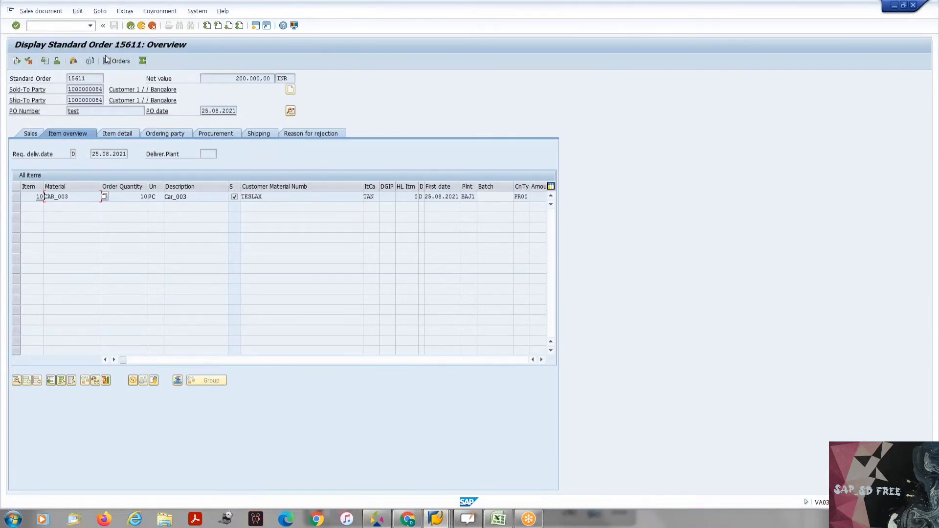
click(57, 15)
click(41, 88)
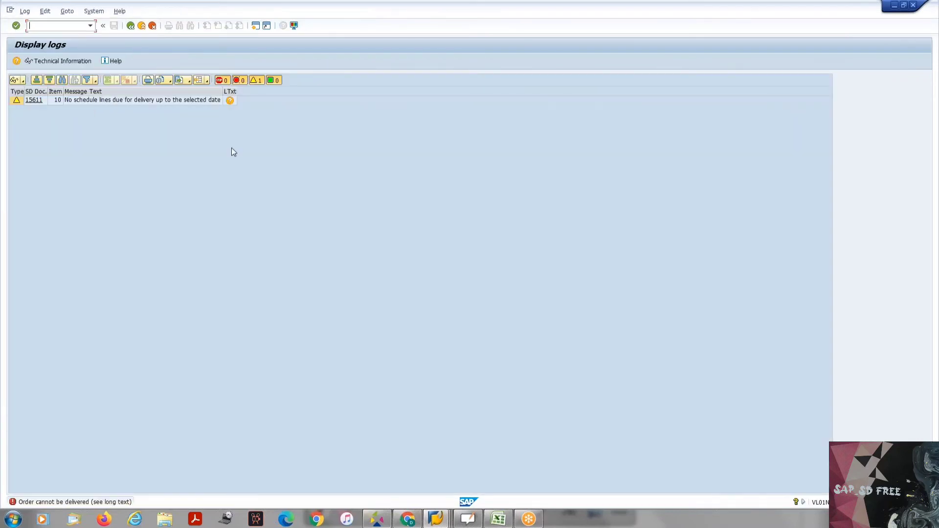
click(131, 28)
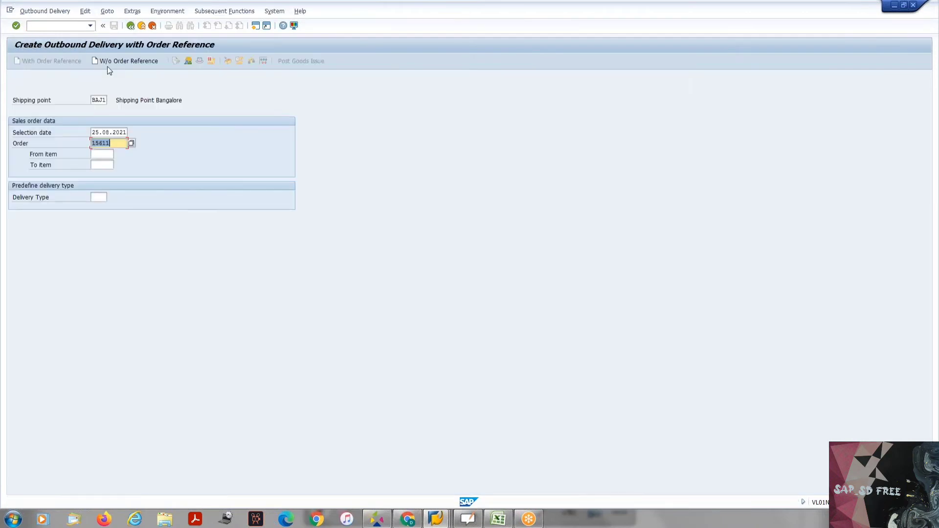
click(132, 26)
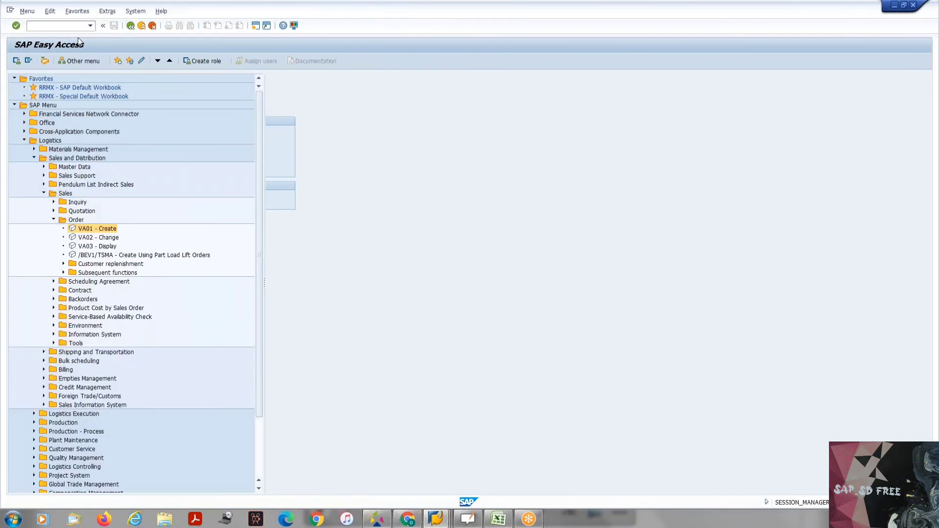
- Open the same order for changing, examine the confirmed quantity in item 10's schedule lines, and return to the order overview
click(85, 238)
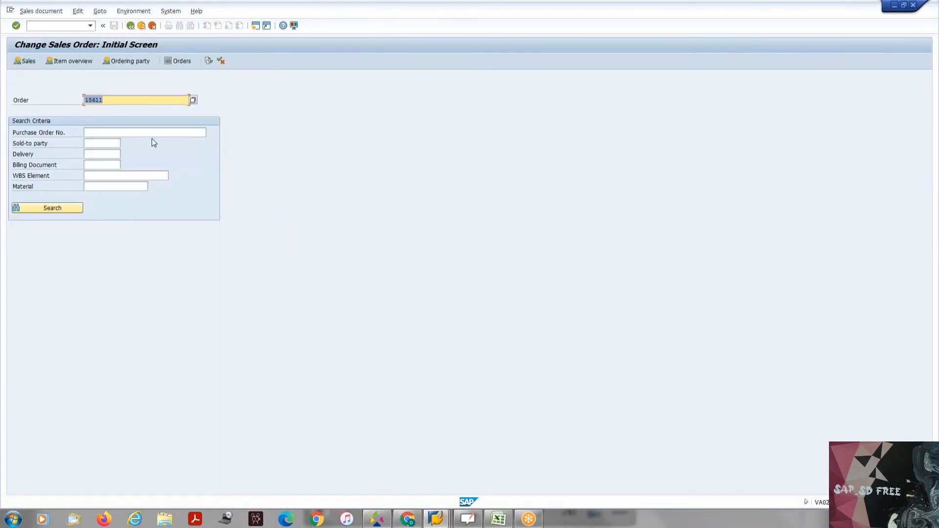
key(Return)
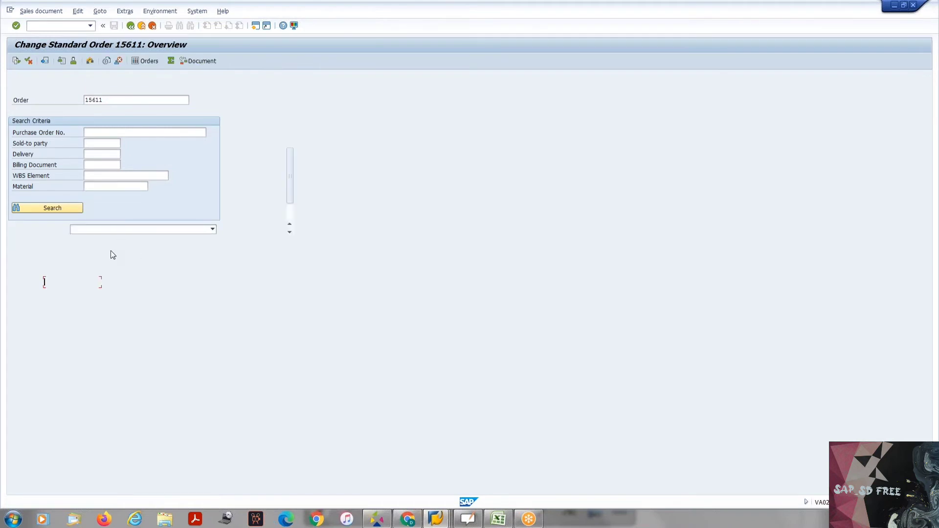
double_click(89, 272)
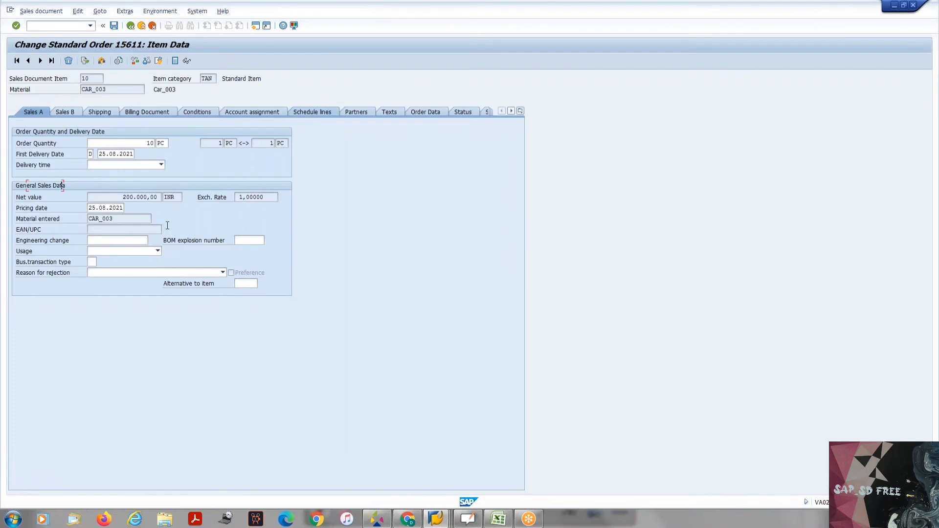
click(312, 111)
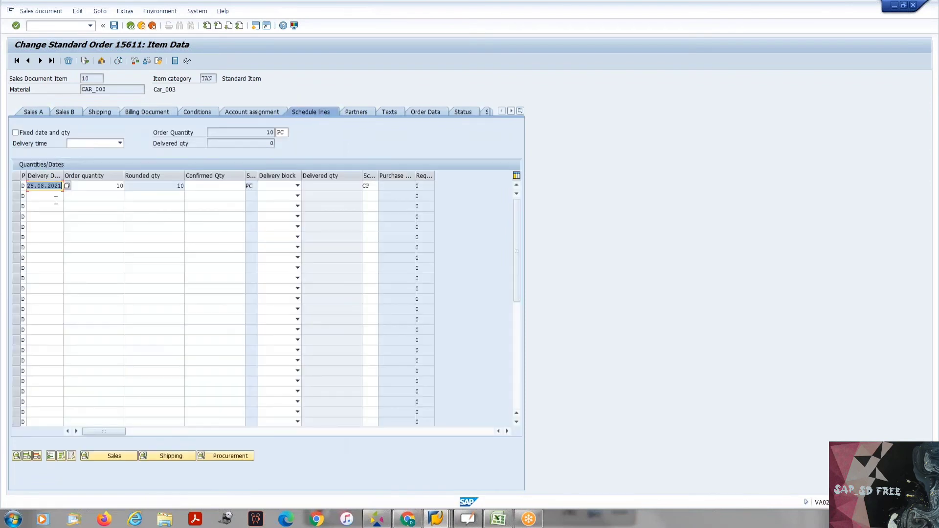
click(220, 187)
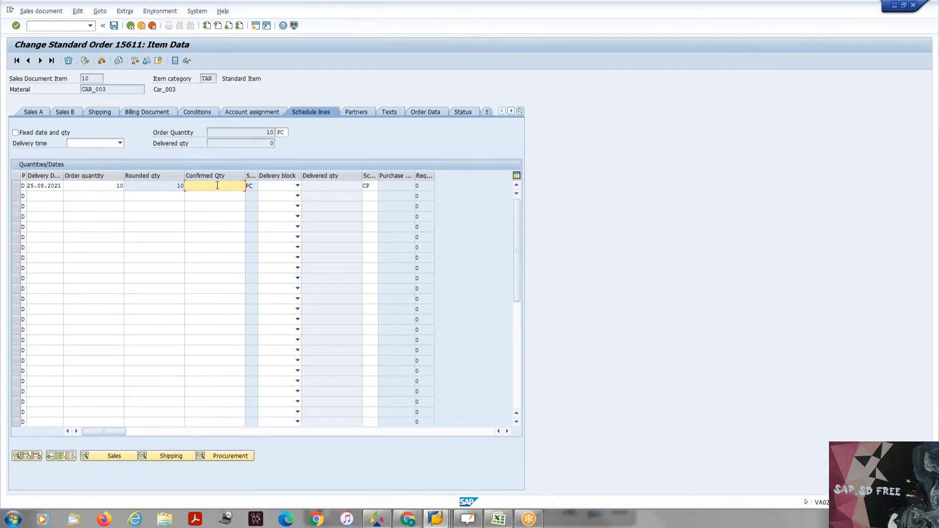
click(131, 26)
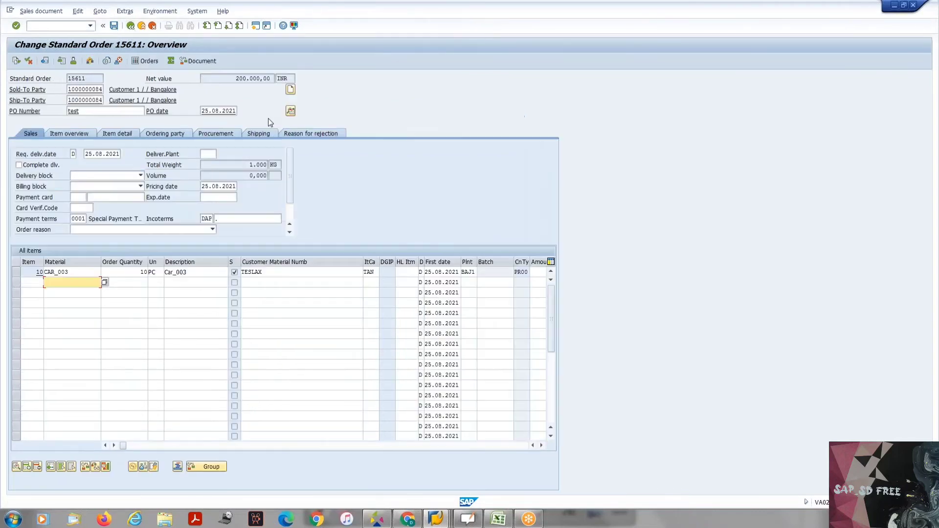
- Try to set the confirmed quantity of item 10 to 10 in the order's procurement data
click(223, 134)
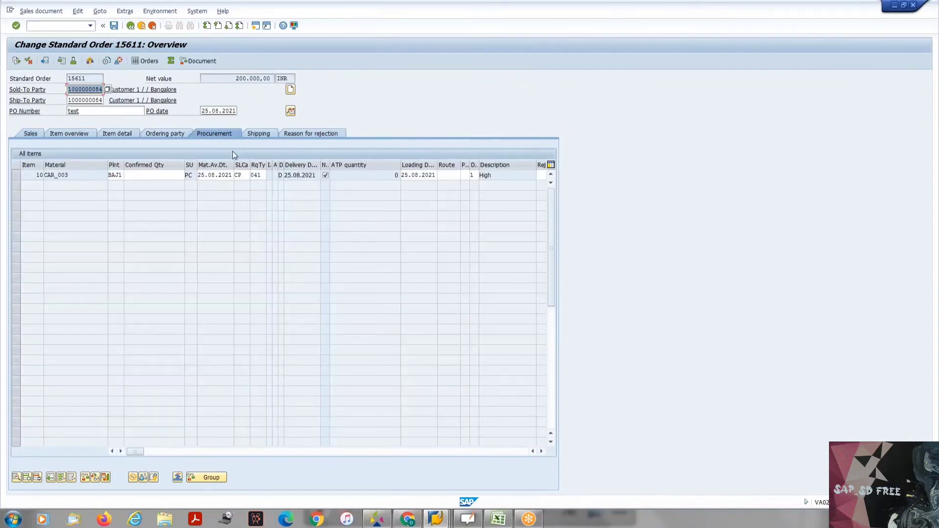
click(265, 174)
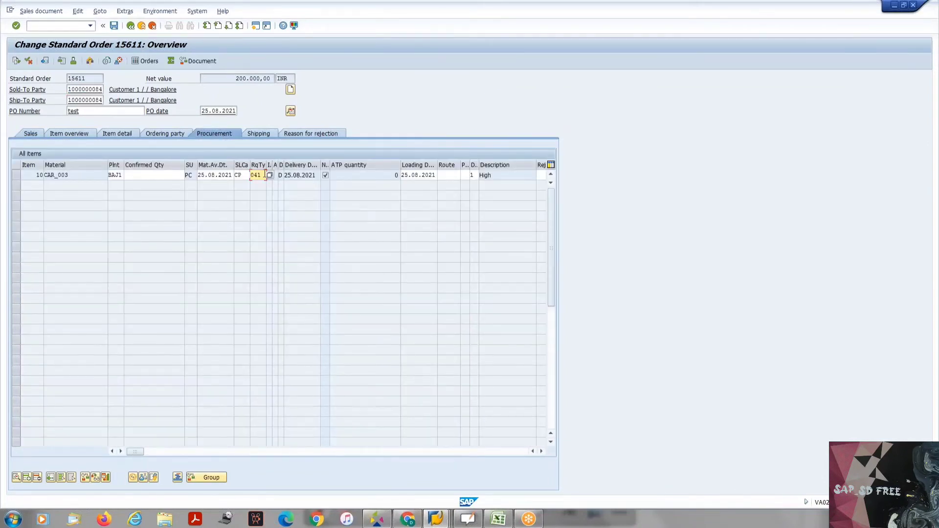
click(183, 175)
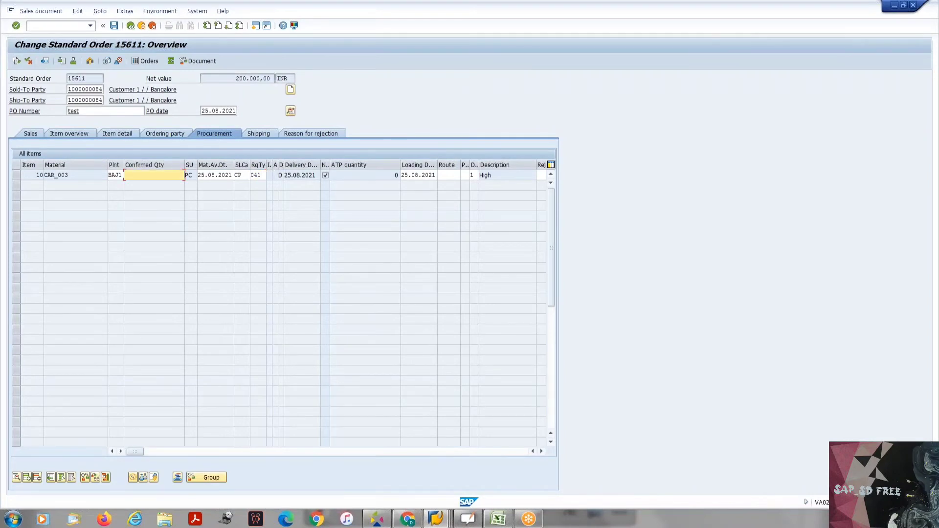
text(10)
key(Return)
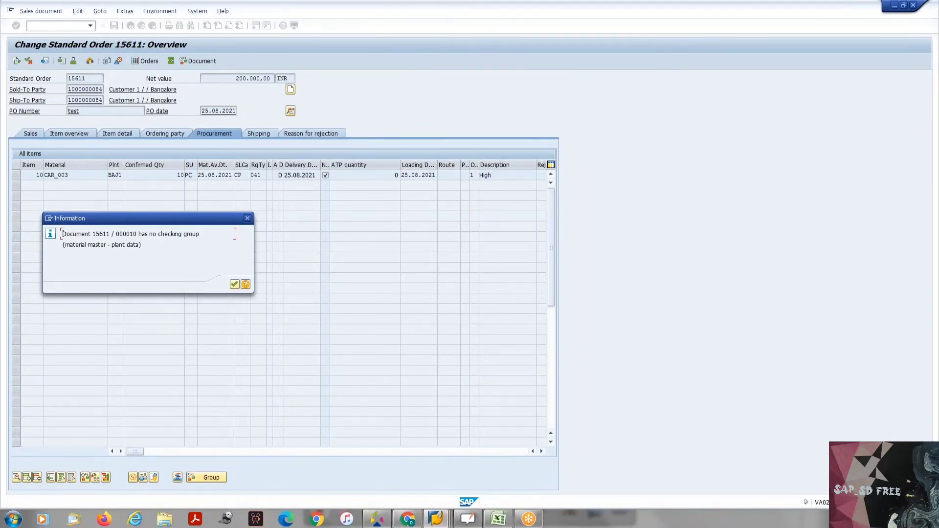
click(249, 216)
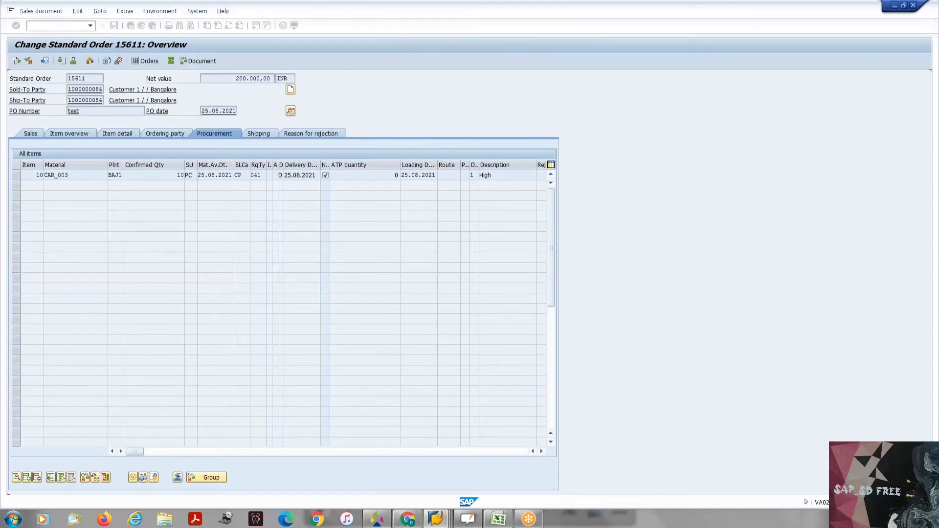
- Leave the order for transaction MM02 and open material CAR_003's MRP 3 view for plant BAJ1
click(77, 27)
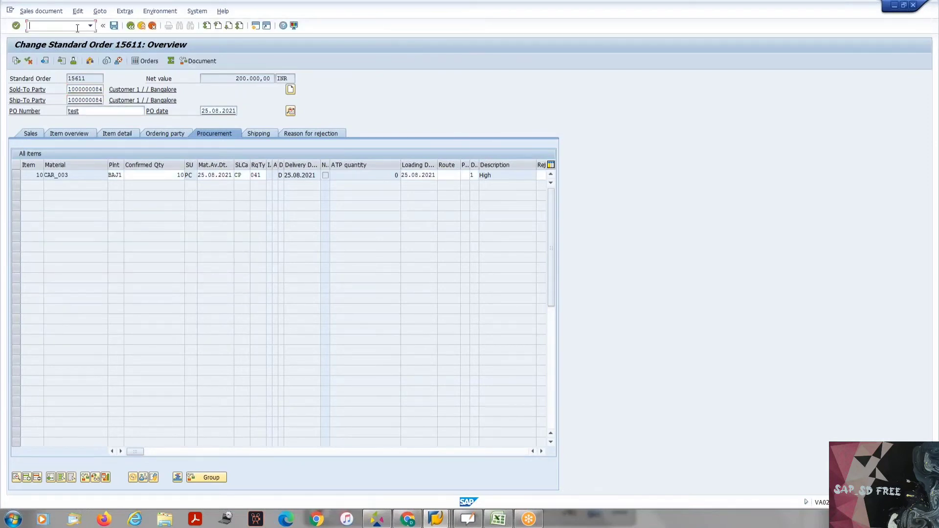
text(/nmm02)
key(Return)
key(Return)
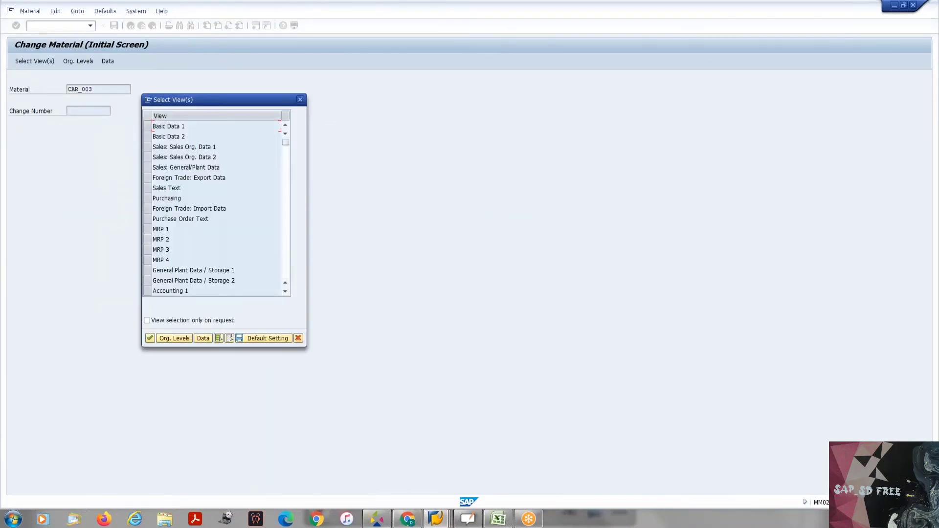
click(148, 249)
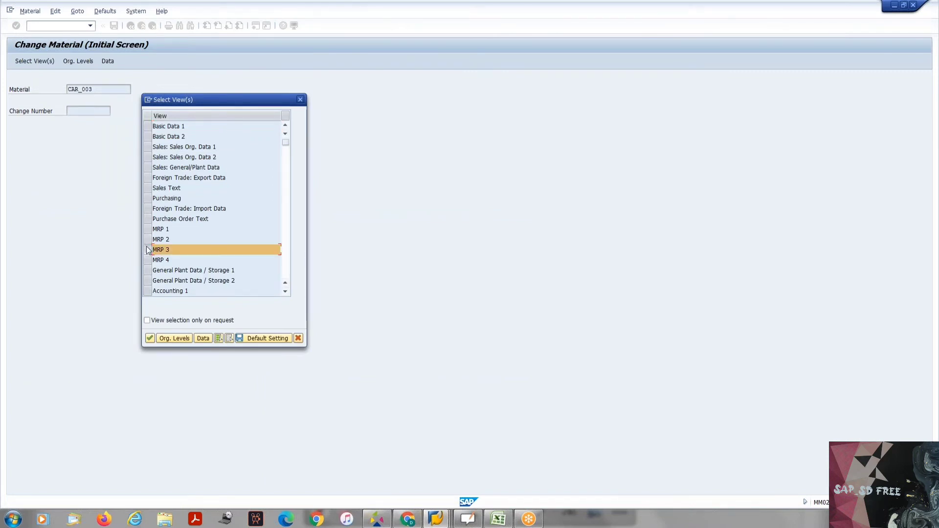
key(Return)
click(154, 115)
click(154, 125)
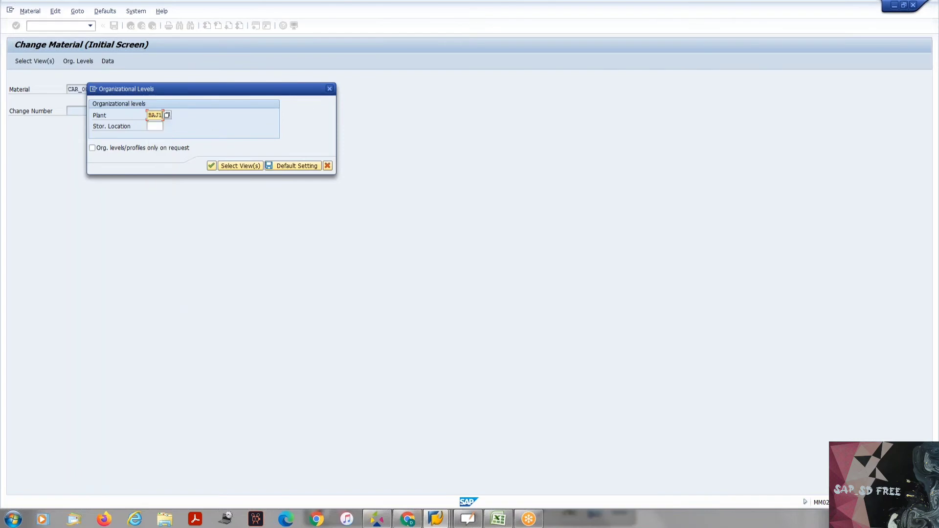
click(154, 126)
click(153, 137)
key(Return)
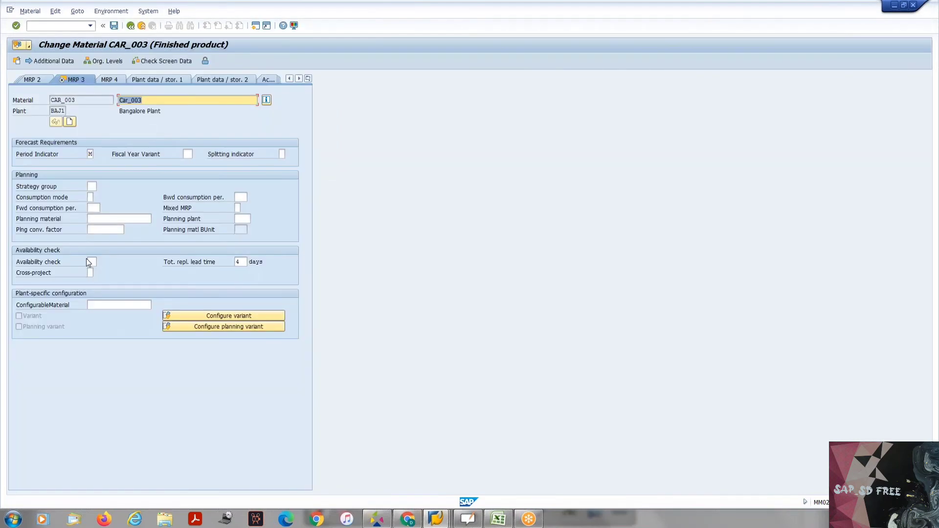
- Set the material's availability check to checking group 02 and save the material
click(88, 261)
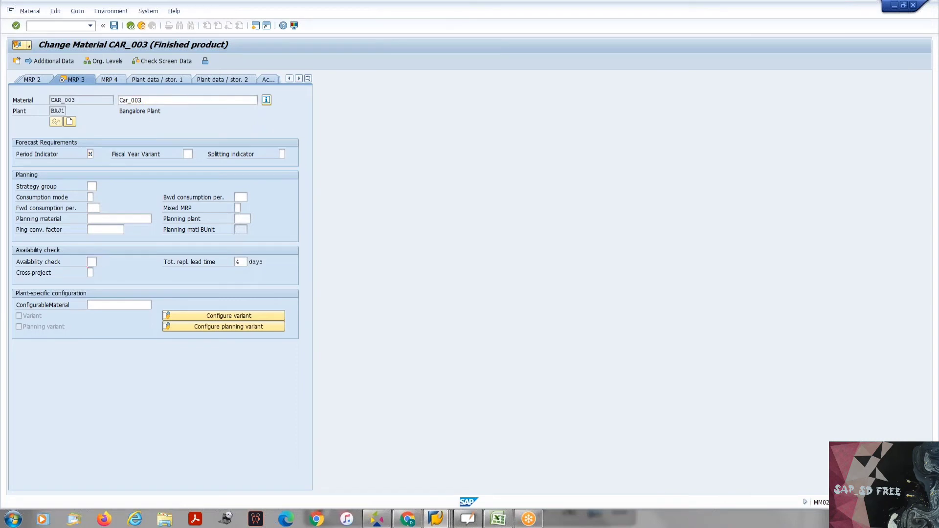
click(100, 261)
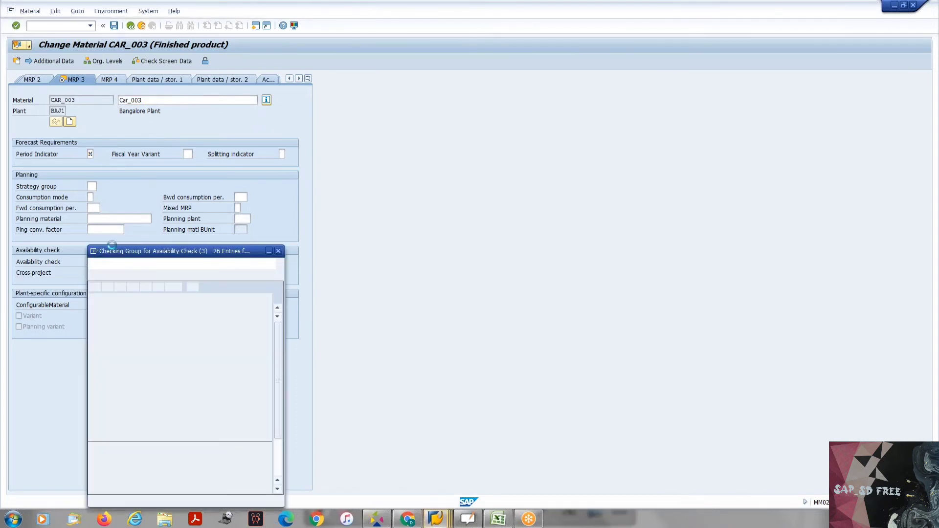
double_click(113, 318)
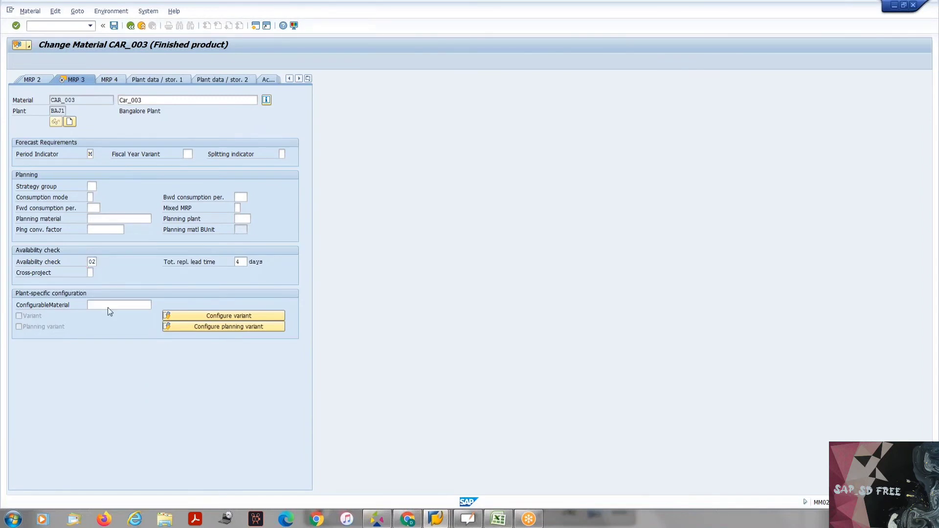
key(F3)
key(Return)
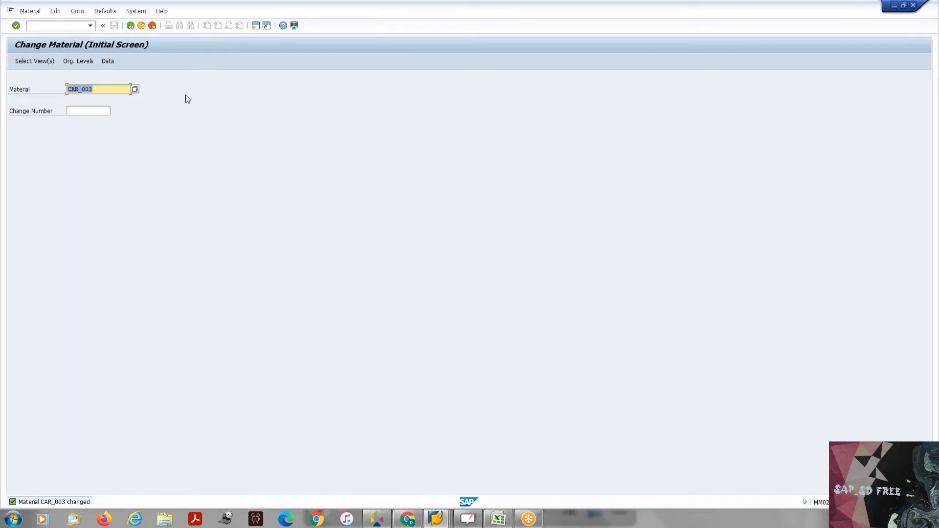
- Start a new standard order of type OR in VA01 for sales organization VSP2, distribution channel V2 and division V2
click(71, 27)
text(/)
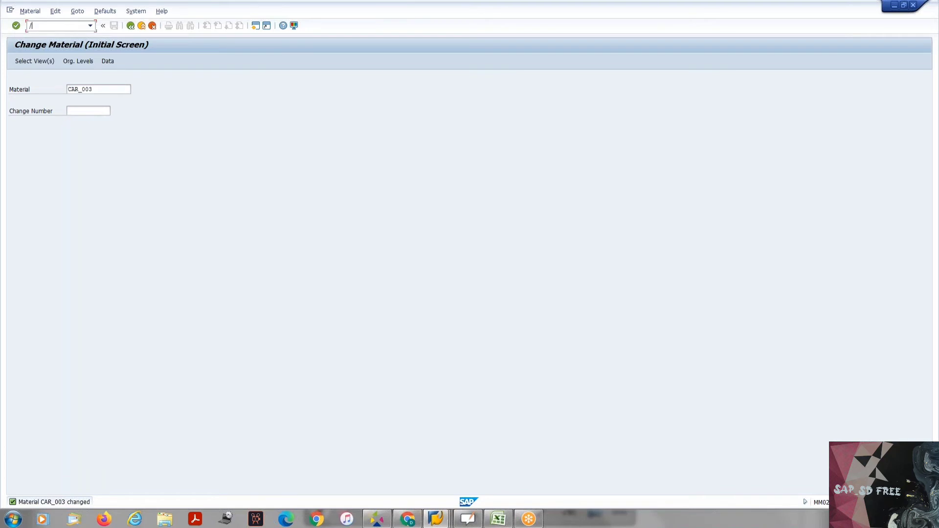
text(nva01)
key(Return)
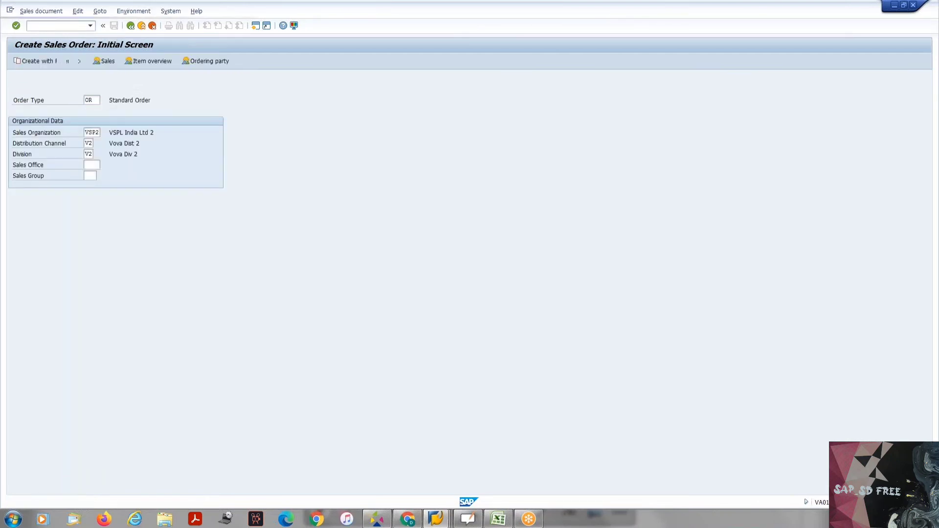
key(Return)
- Enter the sold-to party's customer number, PO number test and PO date 25.08.2021 in the order header
click(80, 90)
click(79, 99)
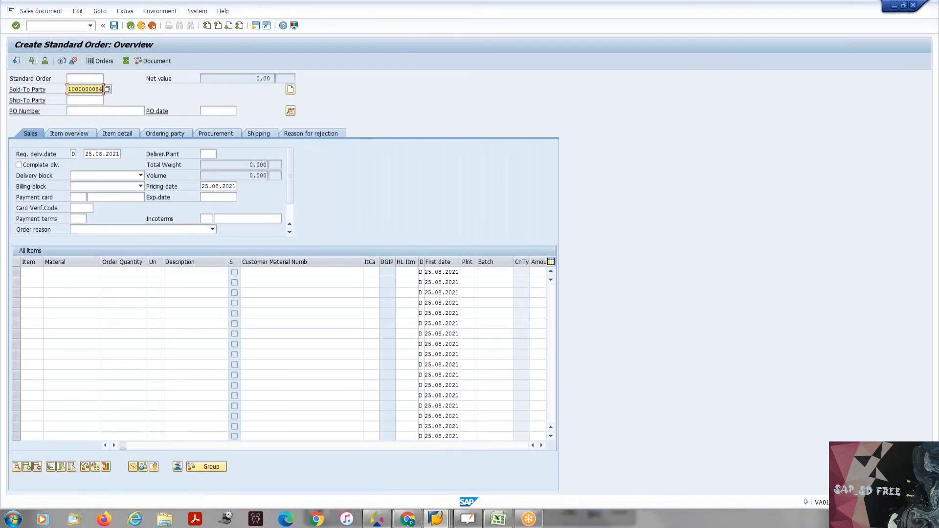
key(Return)
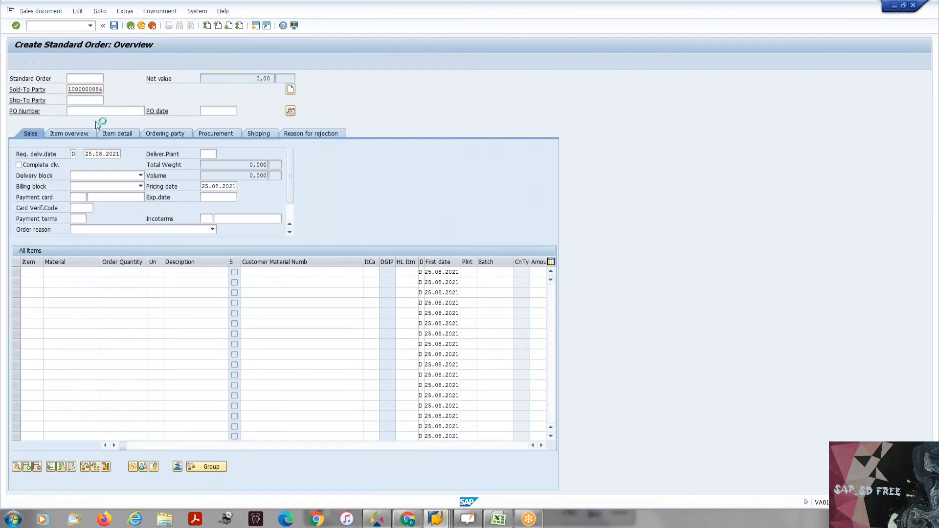
click(90, 112)
text(test)
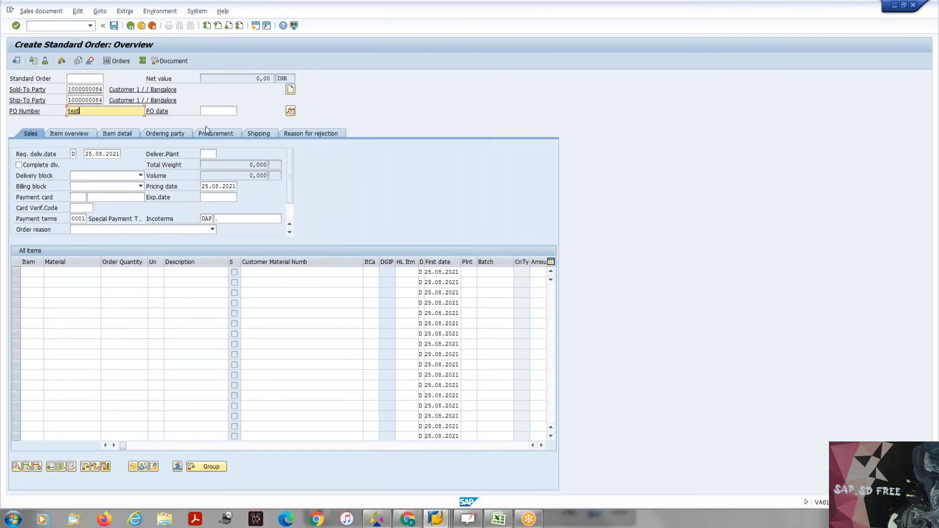
click(205, 112)
click(218, 120)
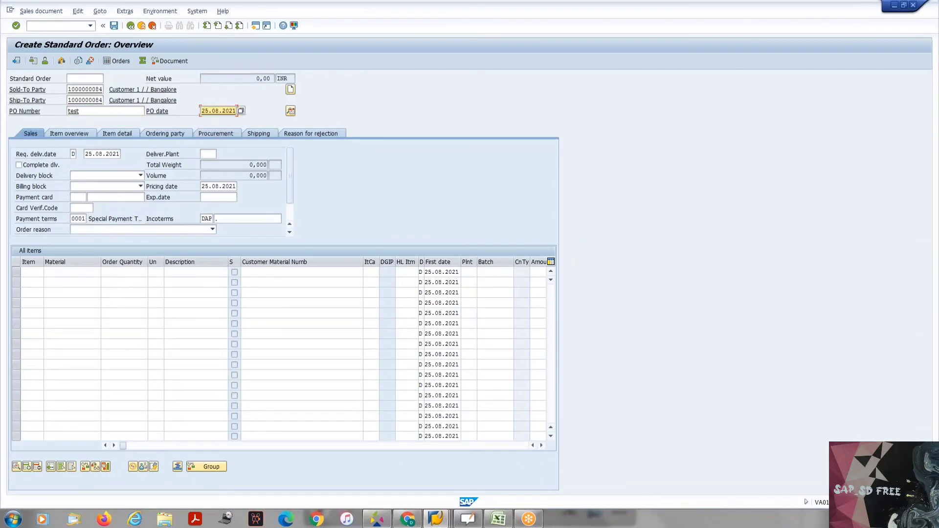
click(73, 273)
text(car)
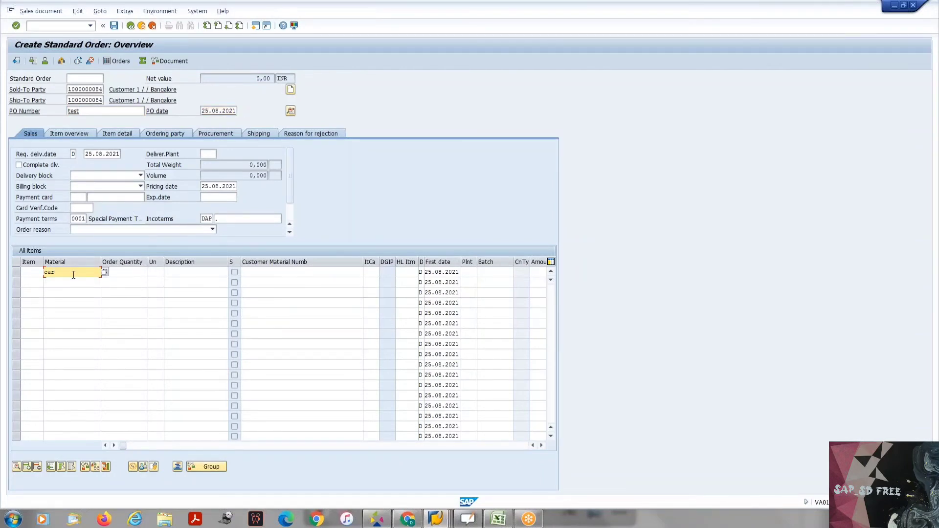
key(BackSpace)
key(BackSpace)
key(BackSpace)
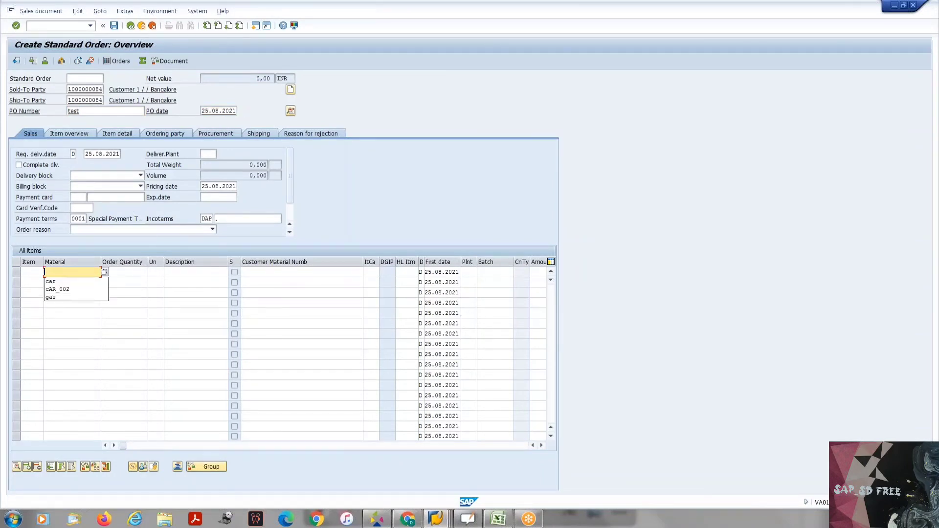
click(294, 272)
- Add material CAR_003 with an order quantity of 10 as the first item and run the order's incompletion check
click(74, 272)
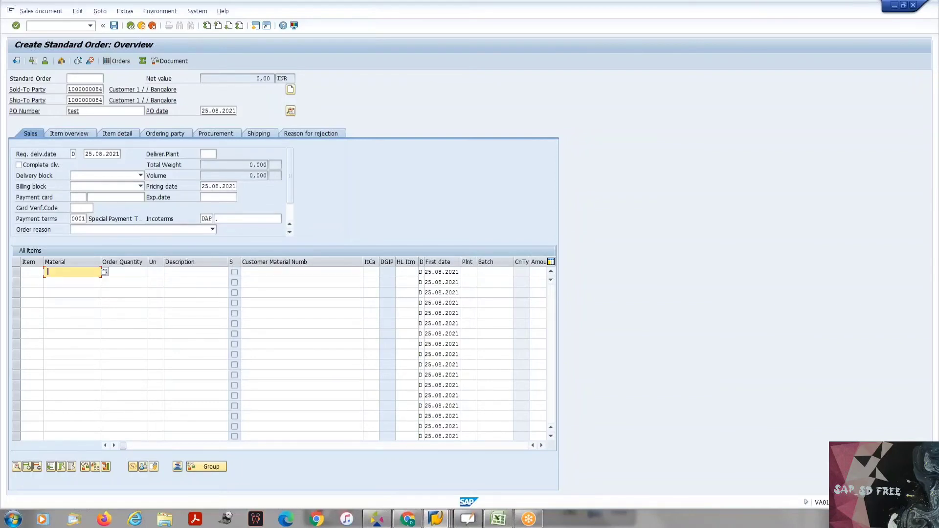
click(65, 289)
key(BackSpace)
text(3)
key(Tab)
text(1)
key(Return)
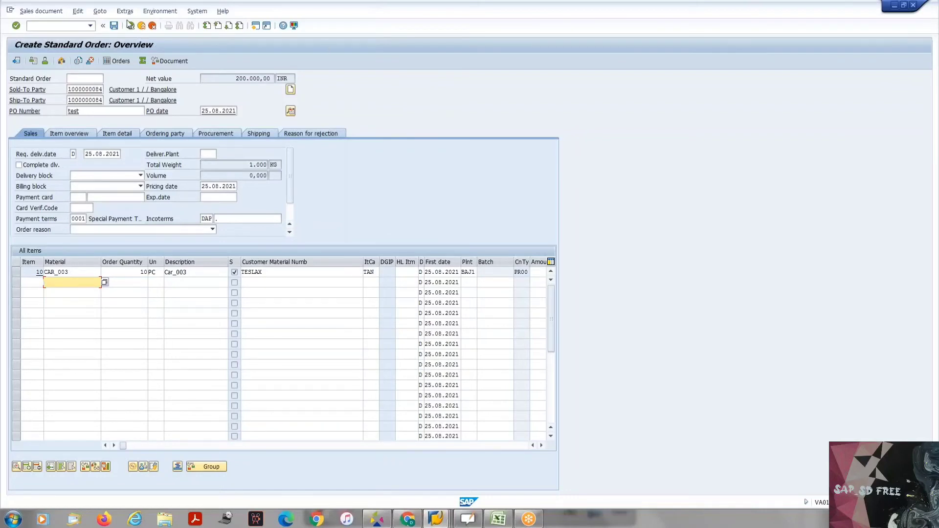
click(77, 11)
click(99, 123)
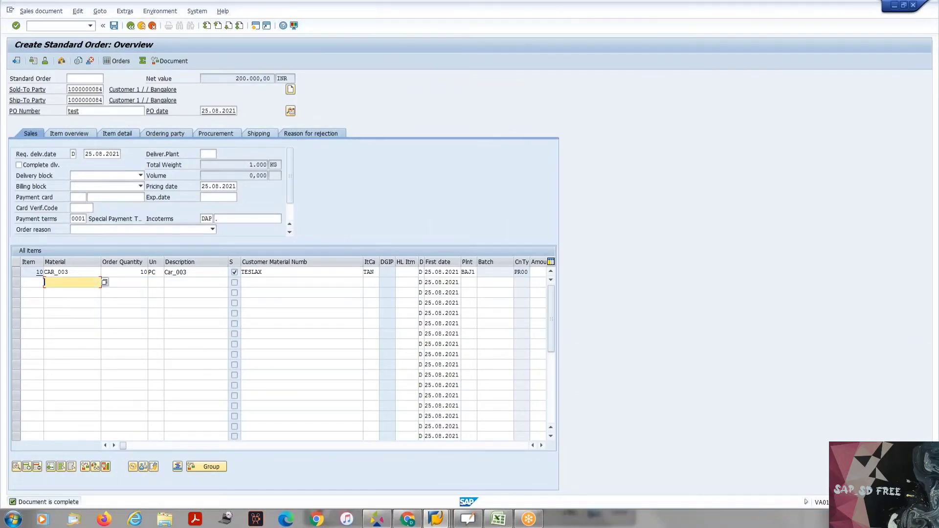
- Open the schedule lines of the CAR_003 item and compare their delivery dates and confirmed quantities
double_click(69, 272)
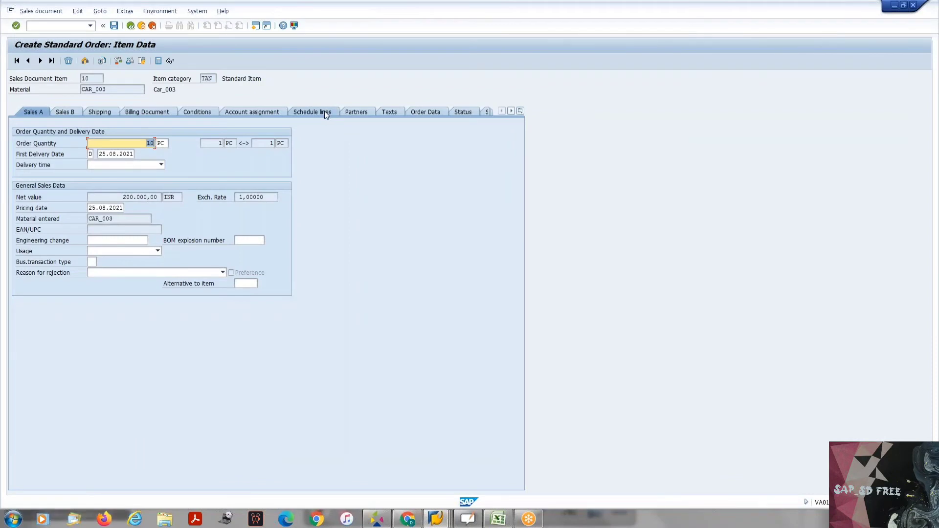
click(324, 112)
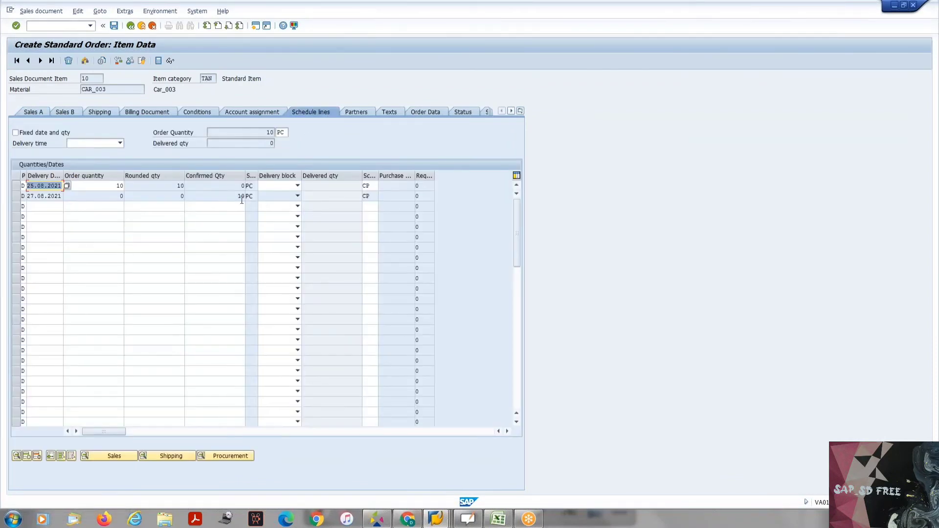
click(235, 196)
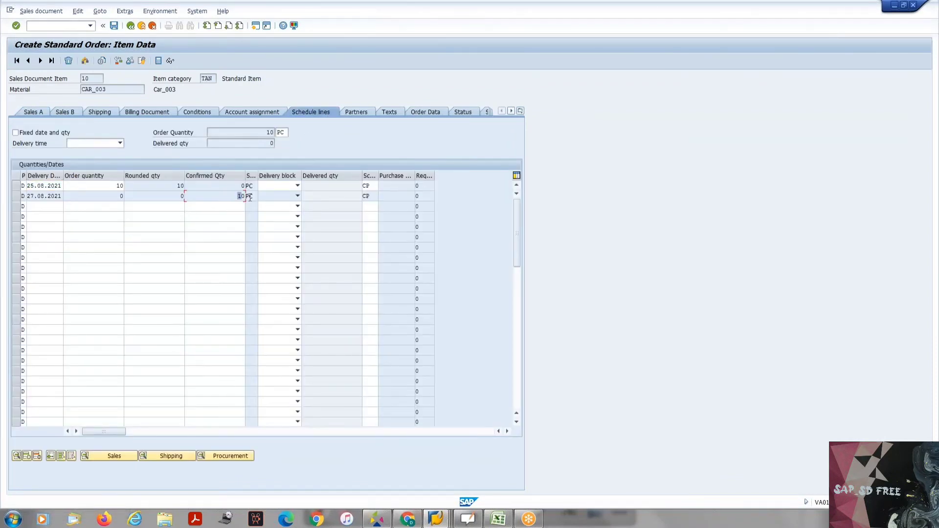
click(29, 185)
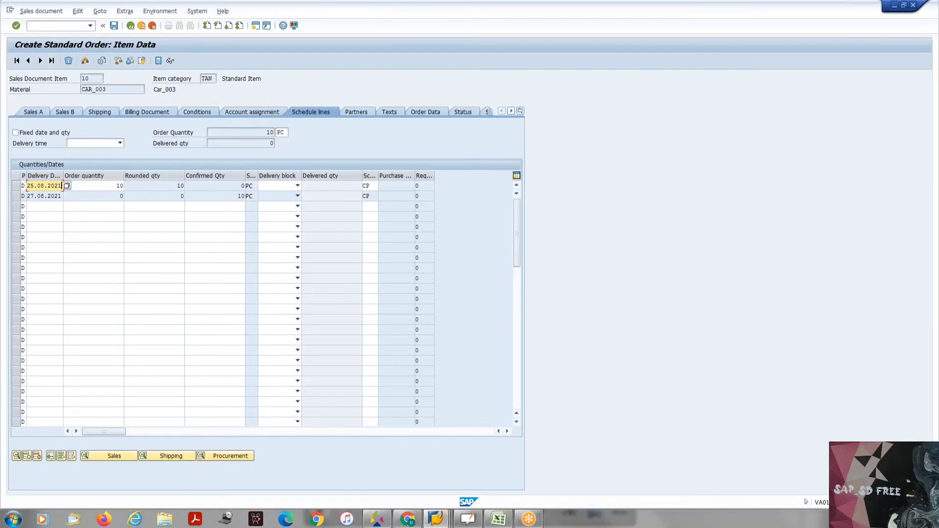
click(27, 195)
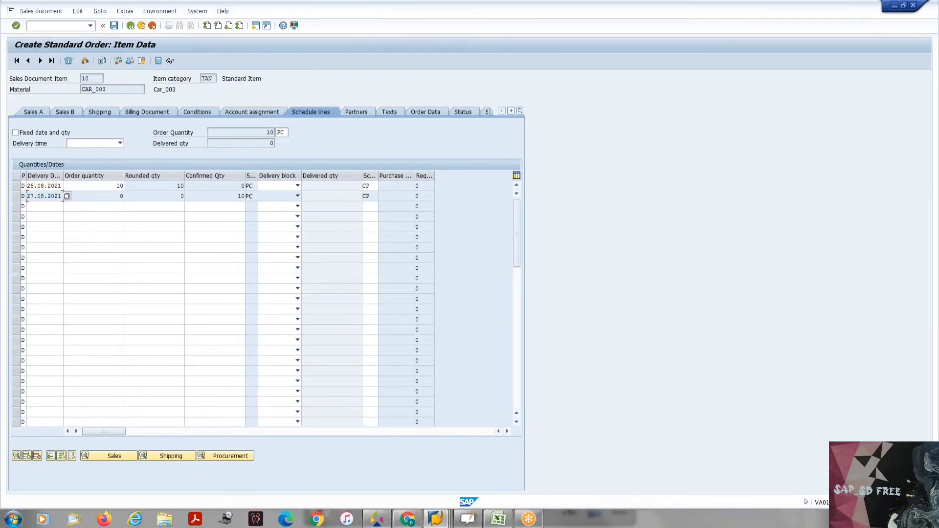
key(alt+Tab)
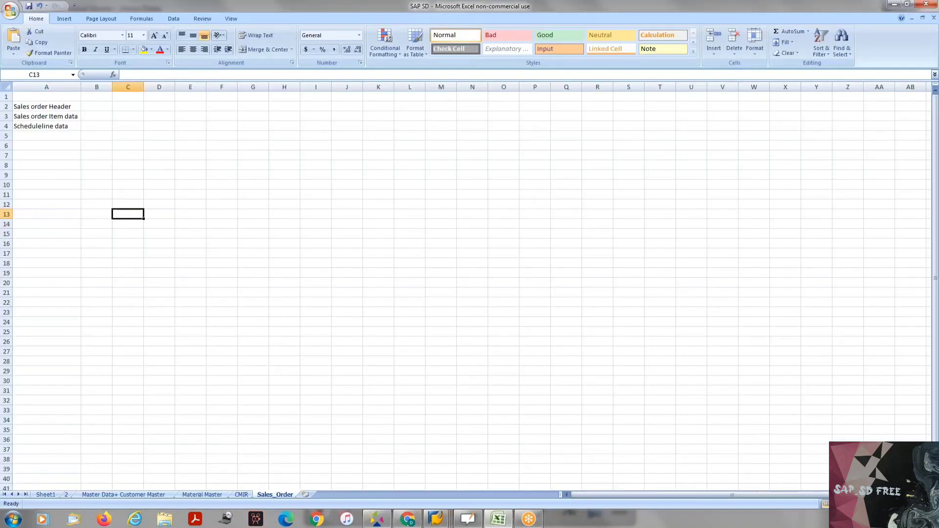
key(alt+Tab)
key(alt+Tab)
key(Tab)
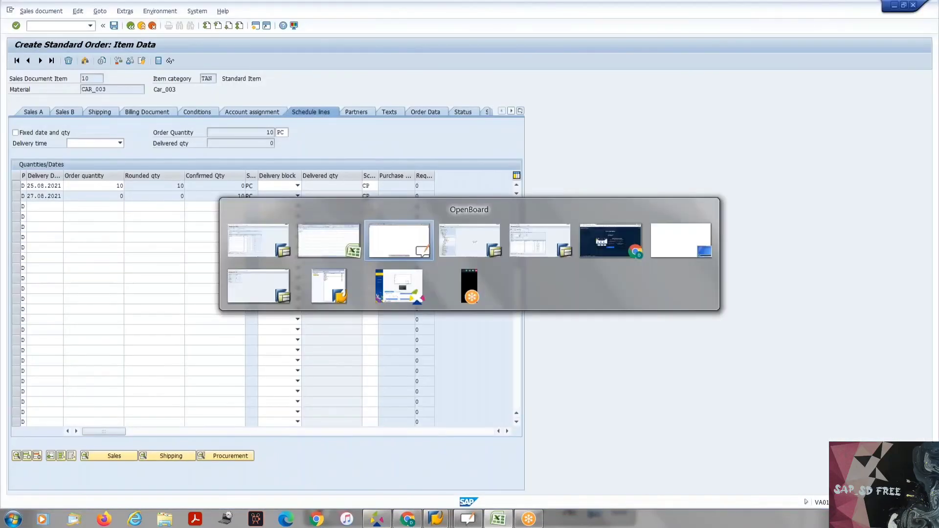
key(alt+Tab)
key(Tab)
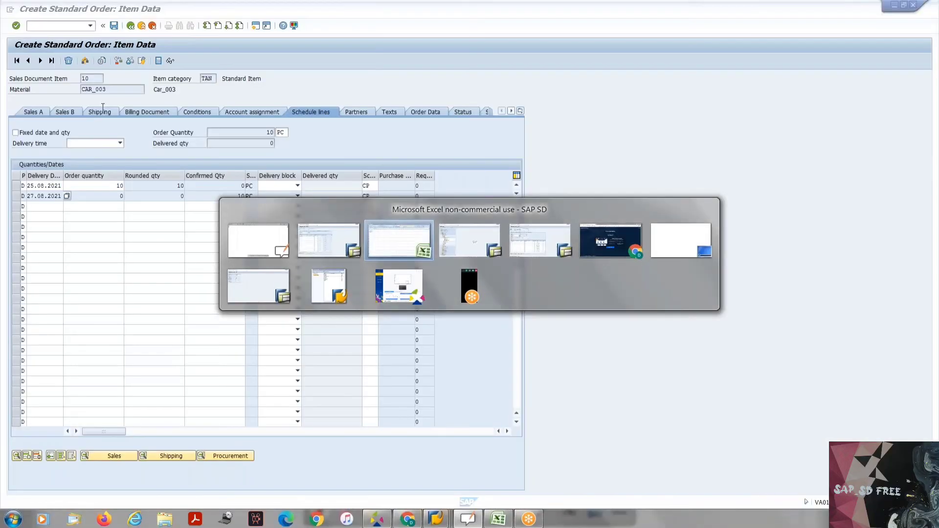
- Switch to the SAP Easy Access session and display CAR_003 in MM03 with the MRP 1, MRP 2 and MRP 3 views selected
key(alt+Tab)
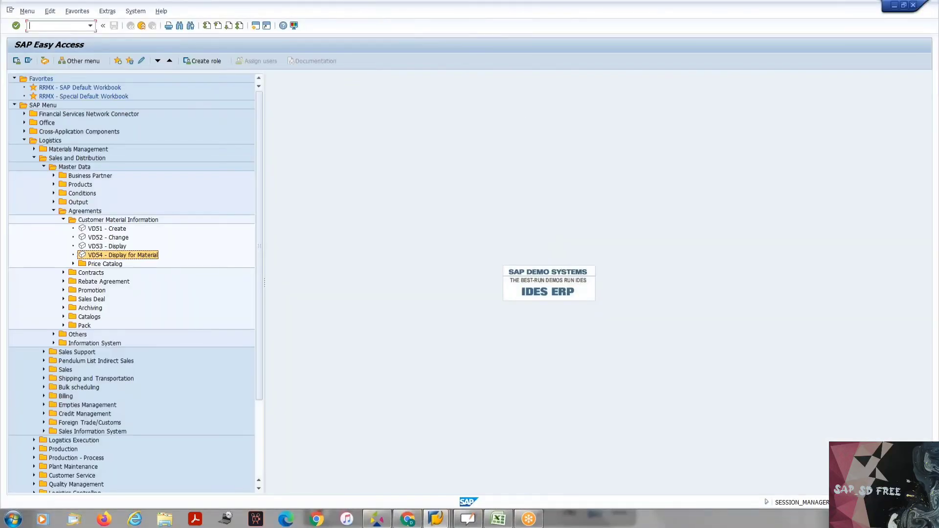
text(/nmm03)
key(Return)
key(Return)
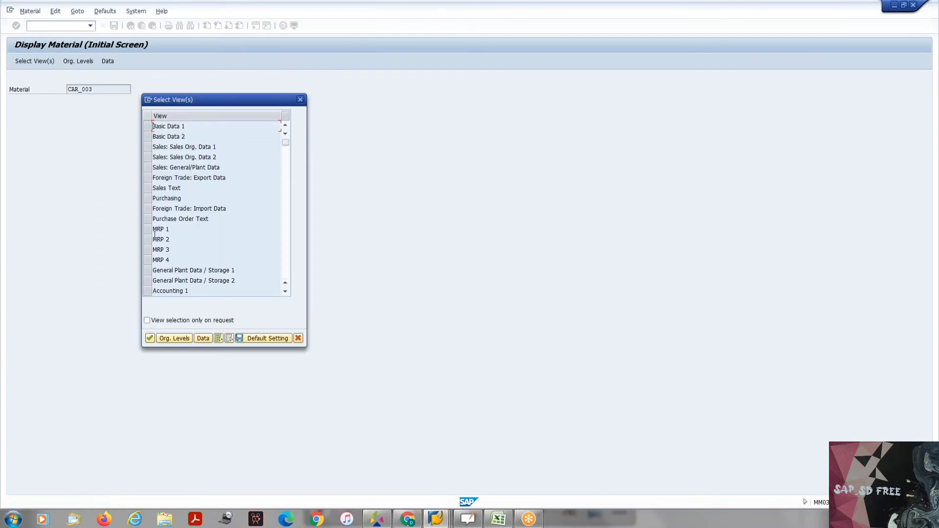
click(147, 229)
click(147, 239)
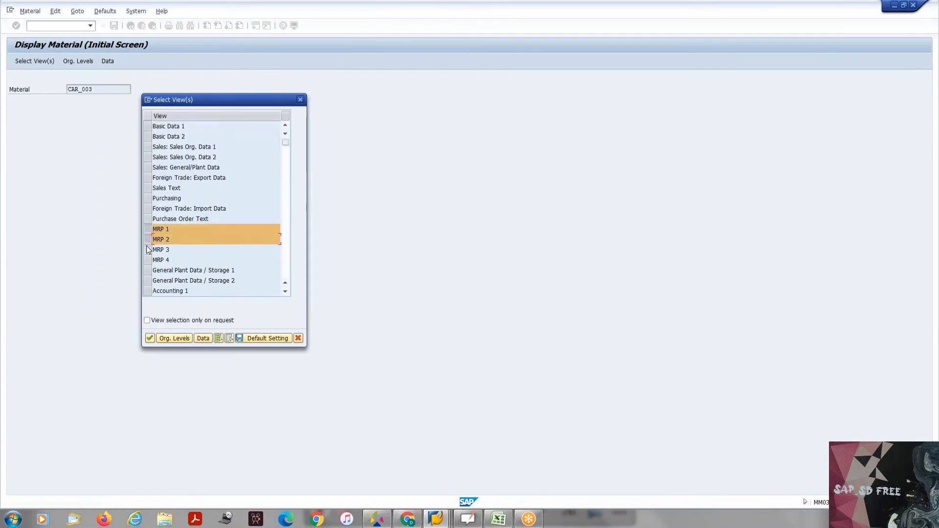
click(147, 249)
key(Return)
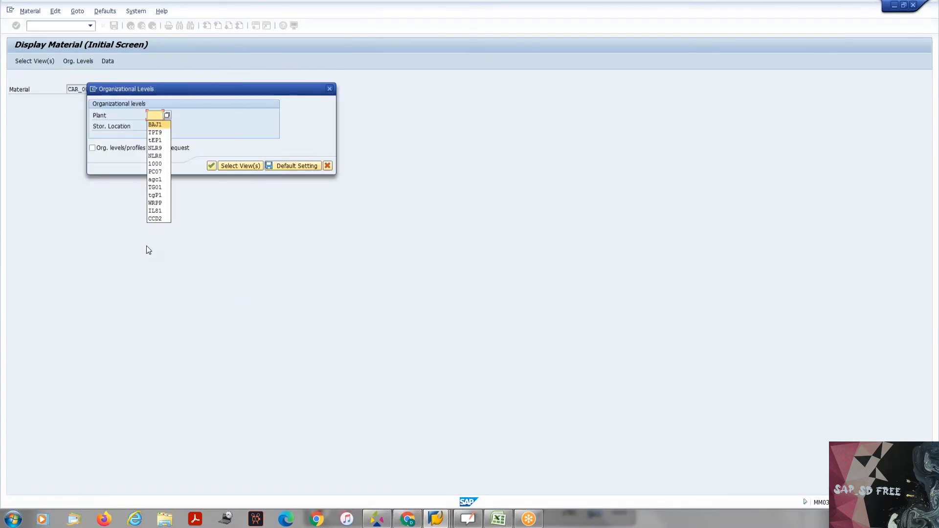
- Set the organizational levels to plant BAJ1 and storage location 0002 and open the selected material views
key(Return)
key(Tab)
key(Down)
key(Down)
key(Return)
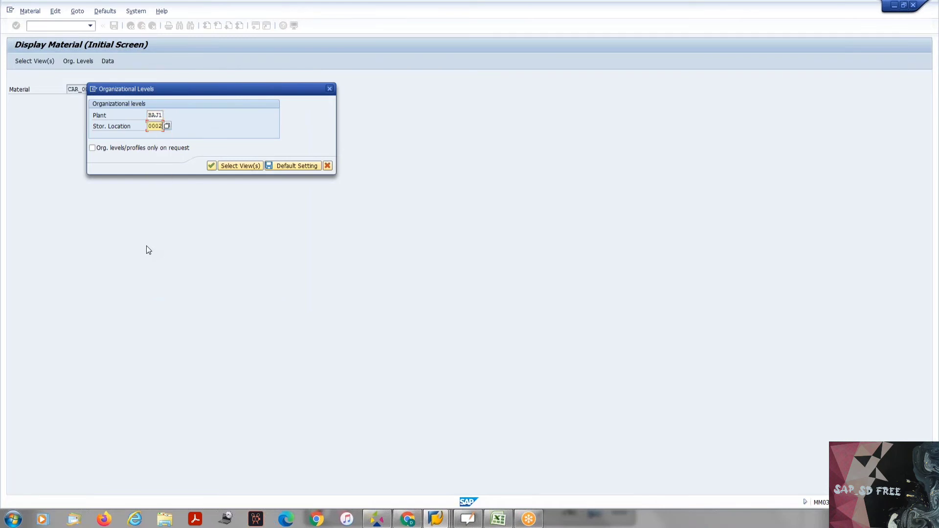
key(Return)
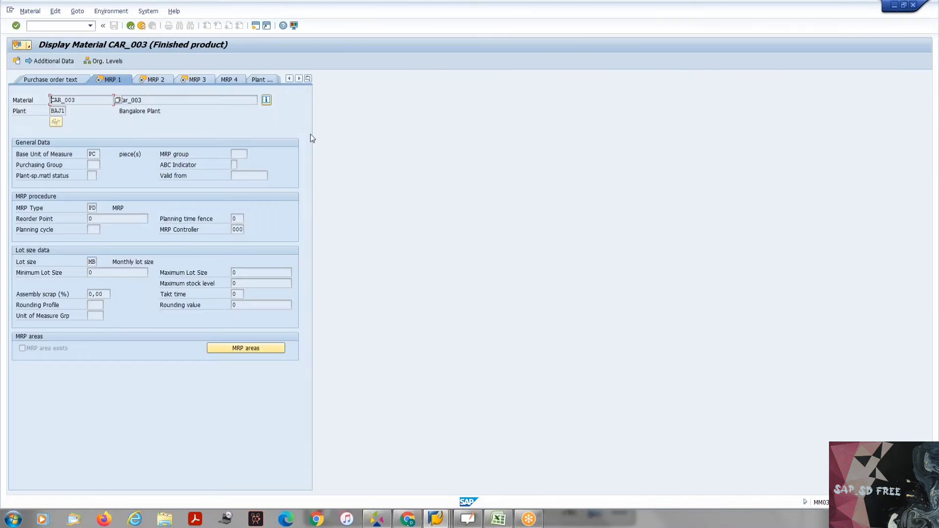
- Examine CAR_003's MRP 1 to MRP 4 views, including the scheduling times and the total replenishment lead time
click(149, 80)
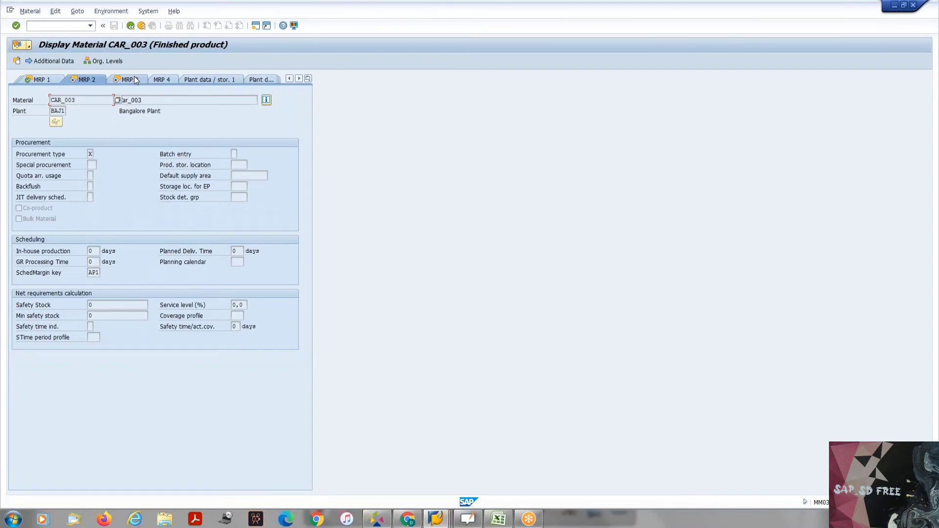
click(135, 80)
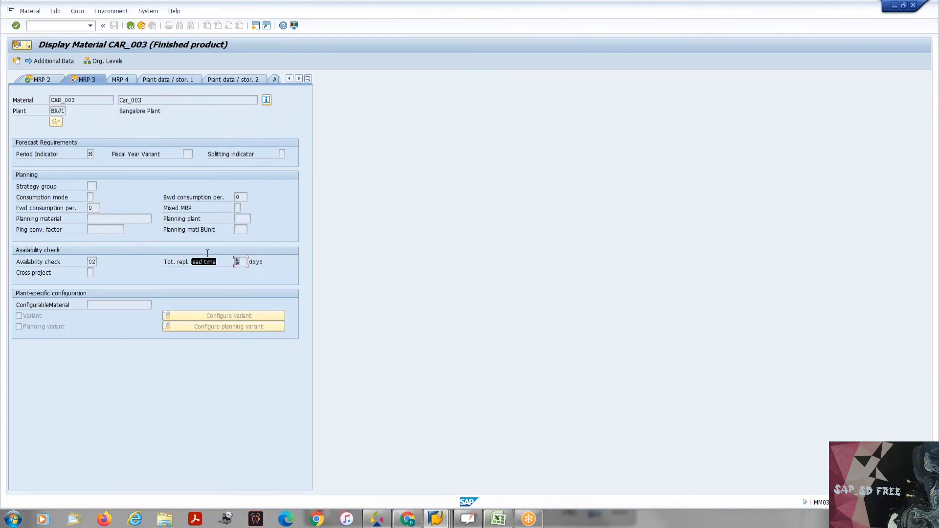
click(238, 262)
click(126, 80)
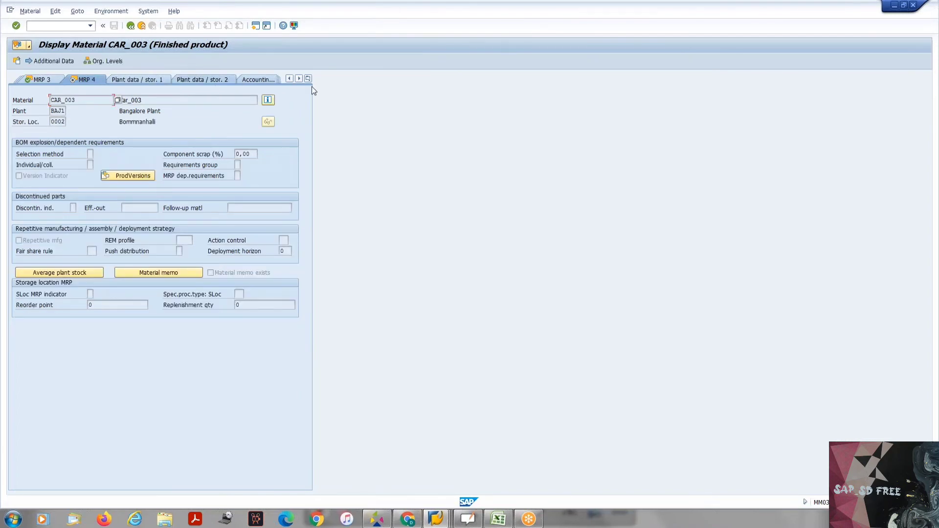
click(291, 79)
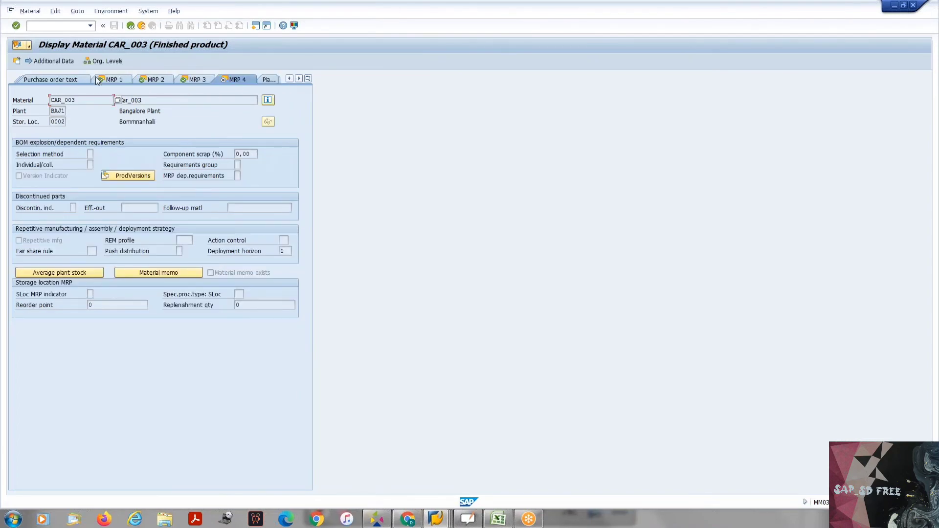
click(112, 79)
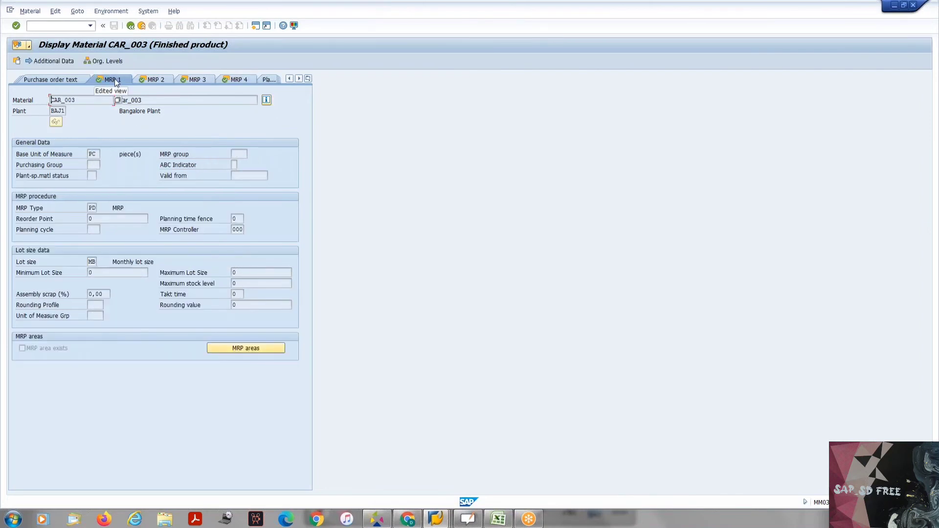
- Leave the material display and open the SAP Customizing Implementation Guide through transaction SPRO
click(82, 26)
text(/nspro)
key(Return)
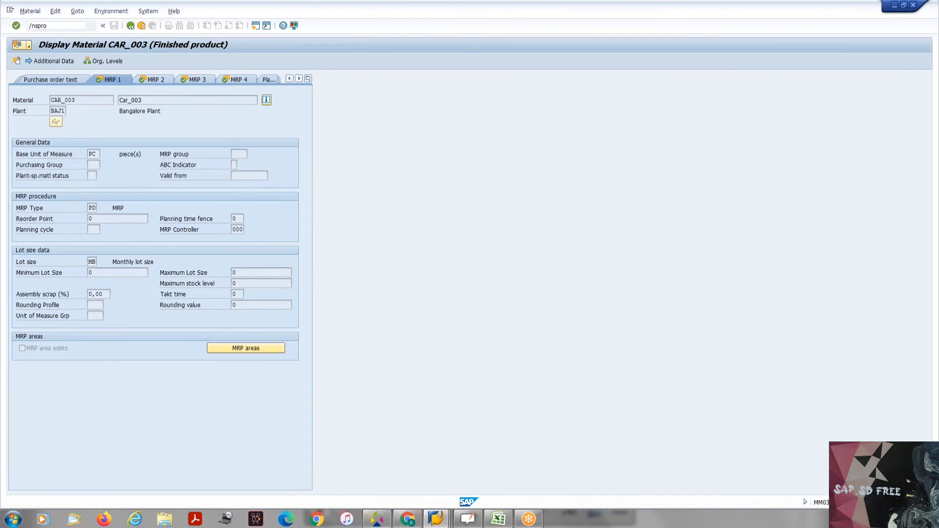
click(62, 61)
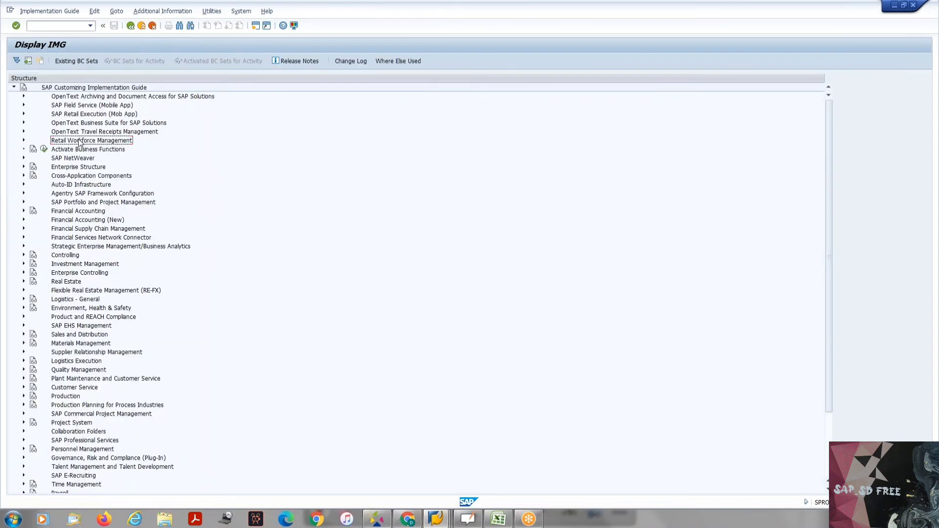
- Expand Enterprise Structure and its Definition node in the implementation guide
key(Down)
key(Down)
key(Down)
key(Down)
key(Right)
key(Down)
key(Down)
key(Down)
key(Up)
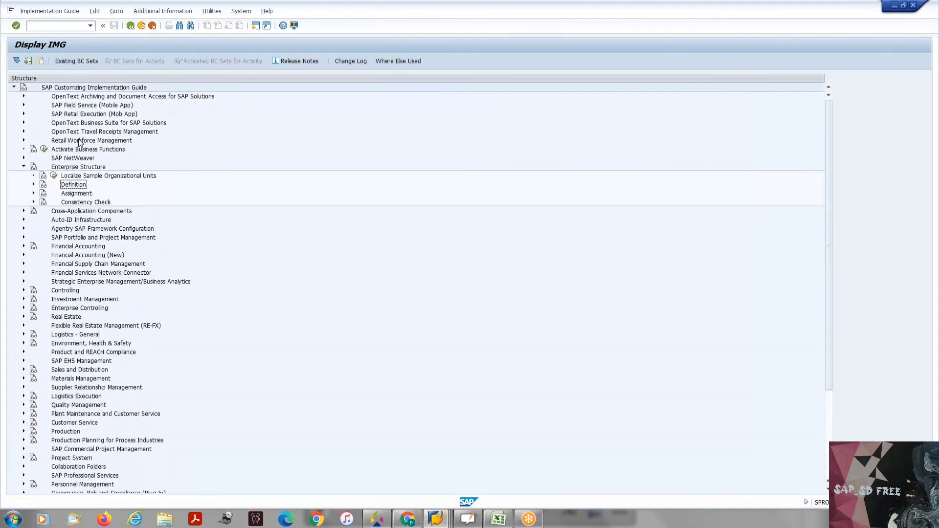
key(Right)
- Expand the Logistics Execution node under Definition, leaving the Sales and Distribution node collapsed
key(Down)
key(Down)
key(Down)
key(Down)
key(Right)
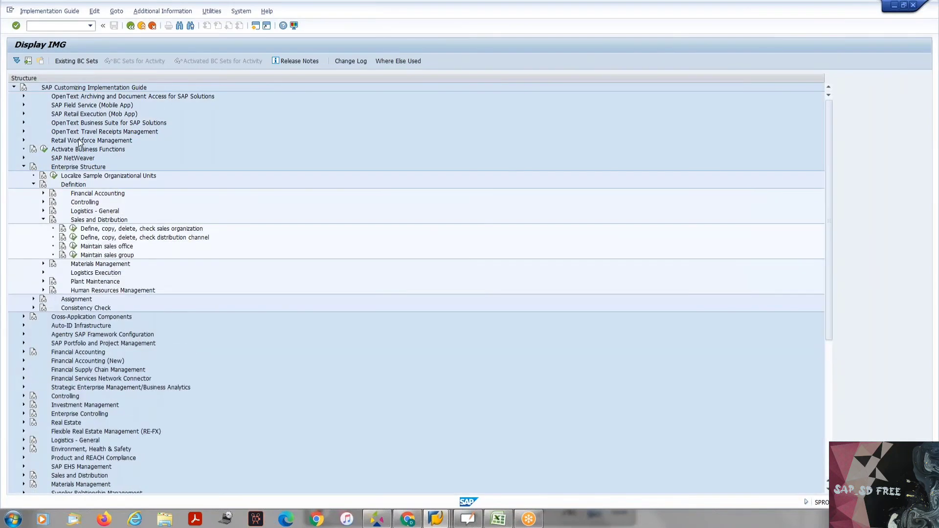
key(Left)
key(Down)
key(Down)
key(Right)
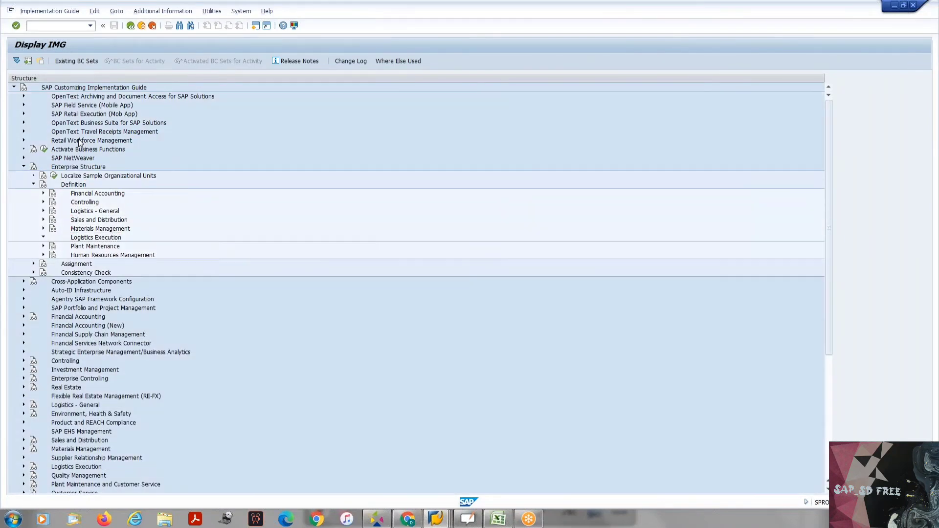
- Start the shipping point customizing under Logistics Execution and choose the activity Define shipping point
key(Down)
key(Down)
key(Down)
key(F2)
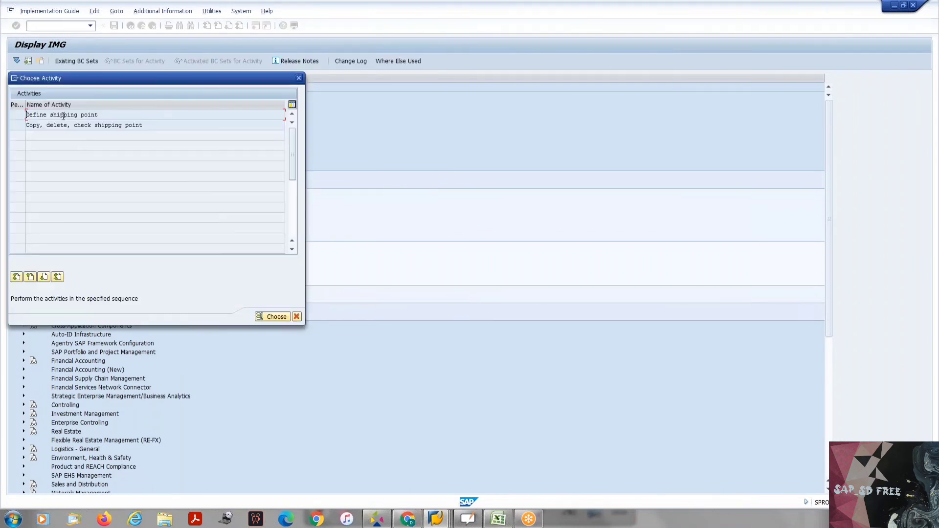
double_click(63, 116)
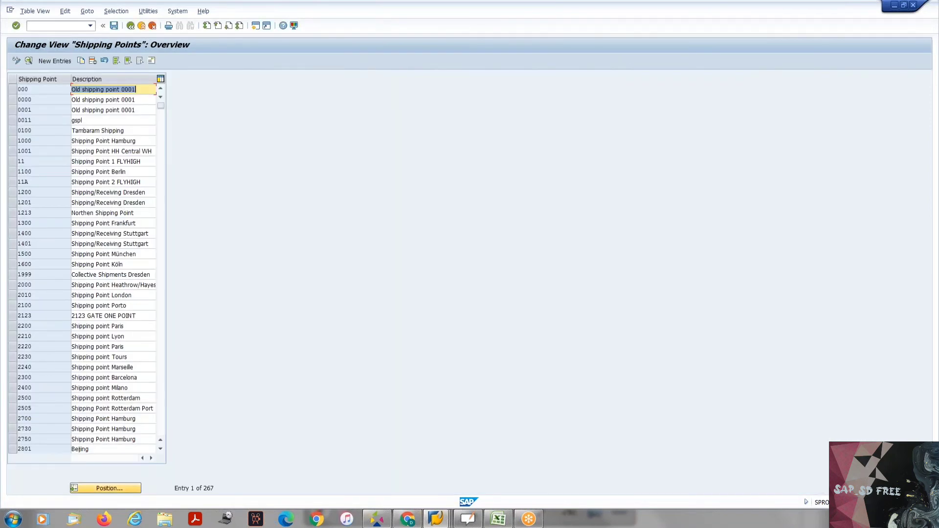
- Jump to shipping point BAJ1 in the shipping points overview and open its details
click(105, 488)
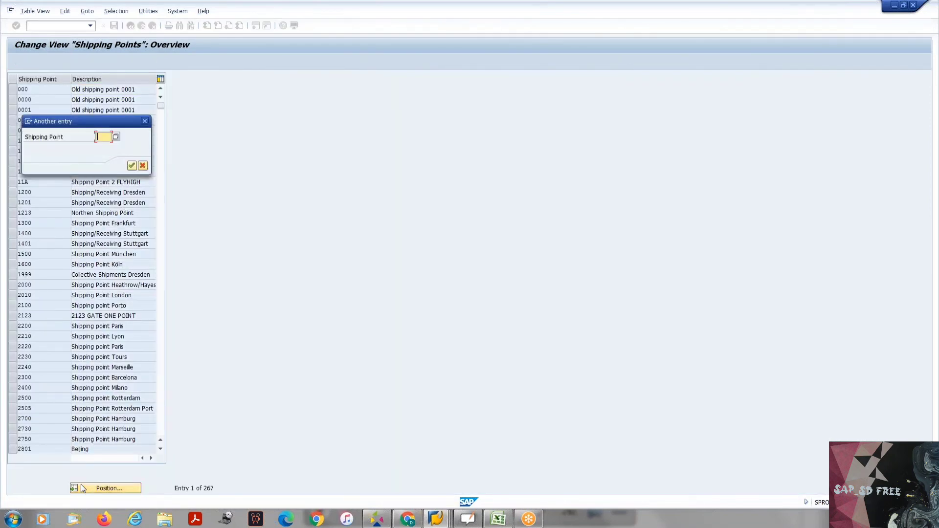
text(del1)
key(Return)
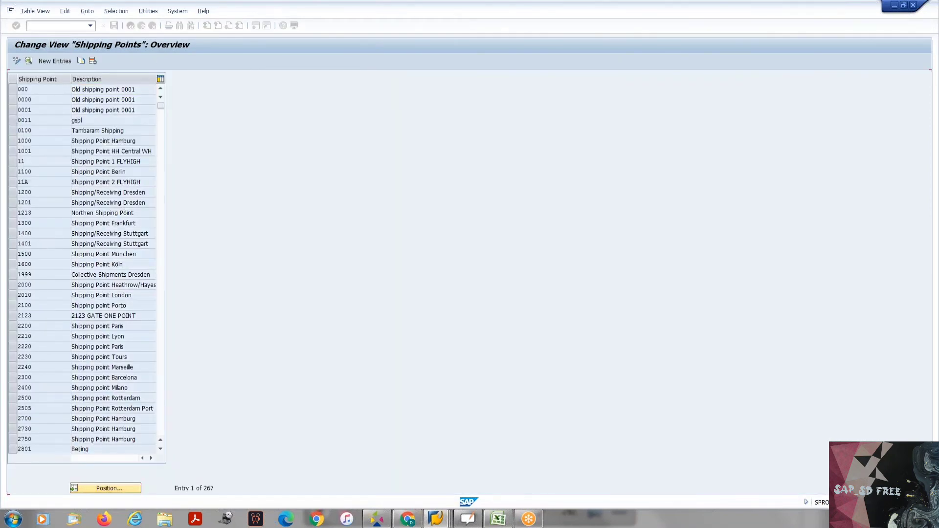
double_click(45, 90)
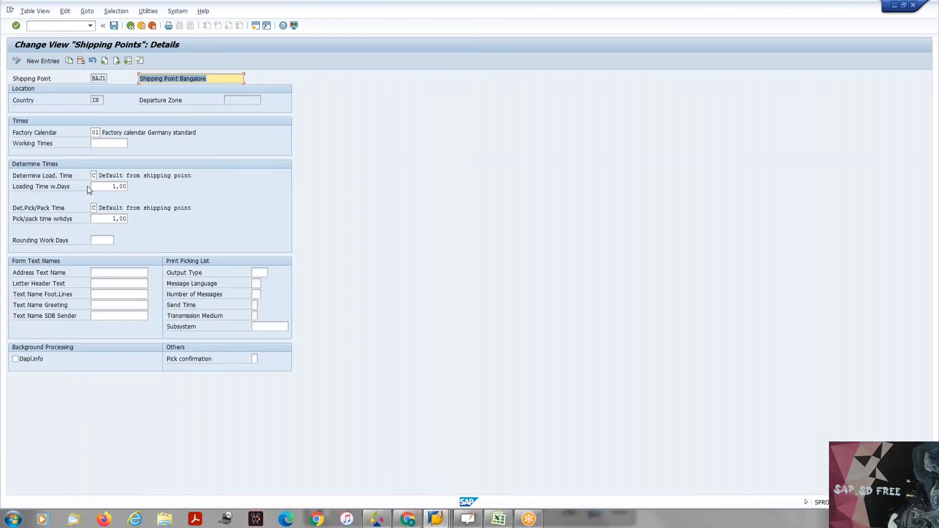
- Compare shipping point BAJ1's loading time and pick/pack time with the confirmed quantity and date in the order's schedule lines
key(alt+Tab)
key(alt+Tab)
key(alt+Tab)
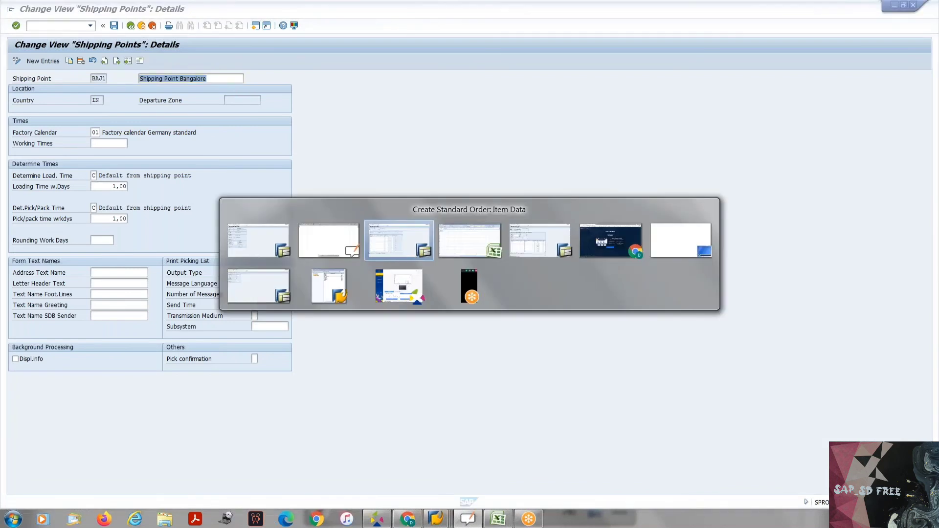
key(alt+Tab)
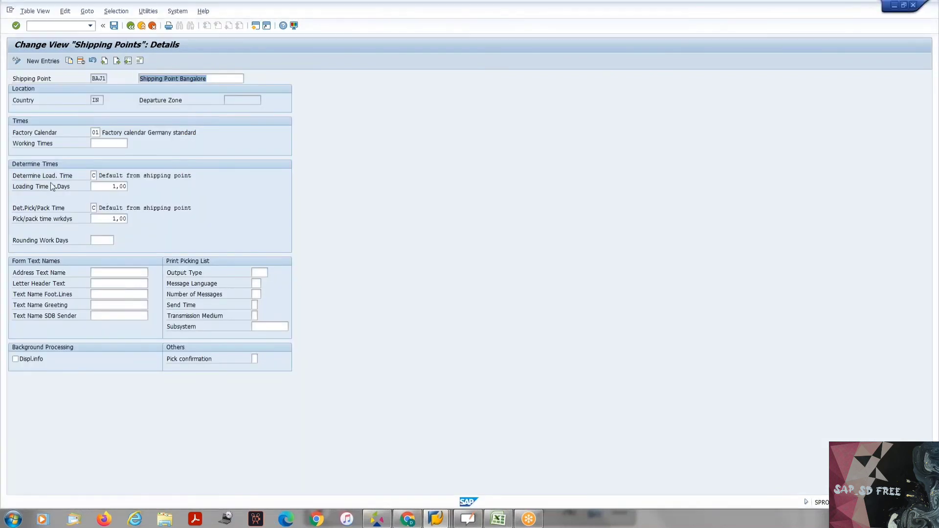
drag(14, 187, 73, 189)
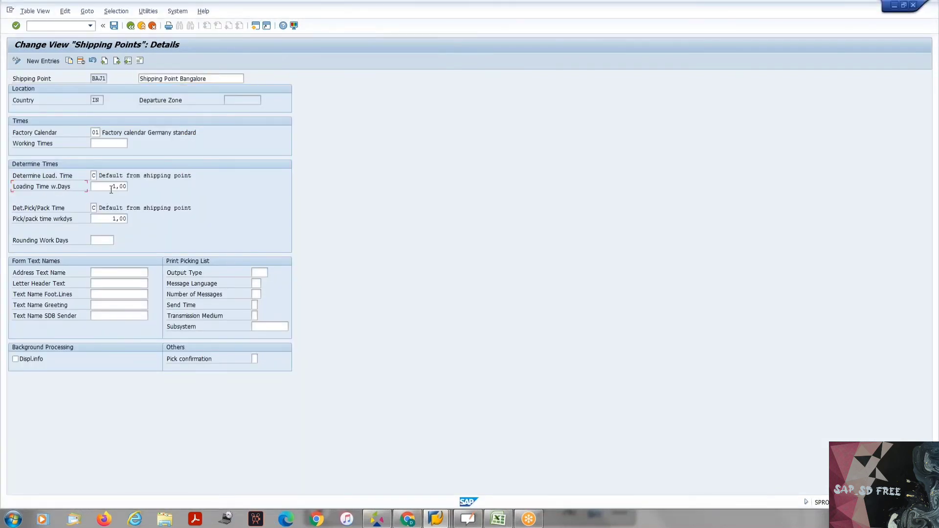
click(128, 187)
drag(20, 222, 135, 217)
click(127, 217)
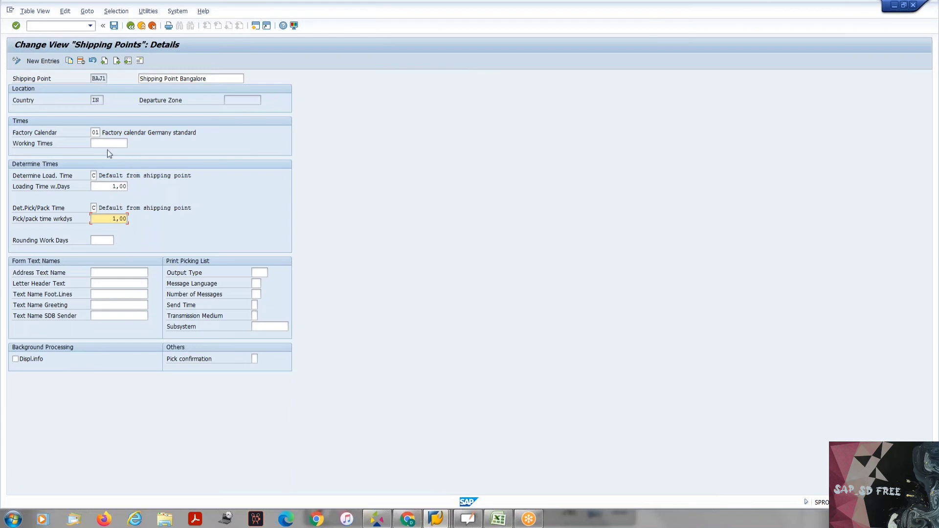
click(111, 187)
click(113, 219)
drag(112, 188, 140, 188)
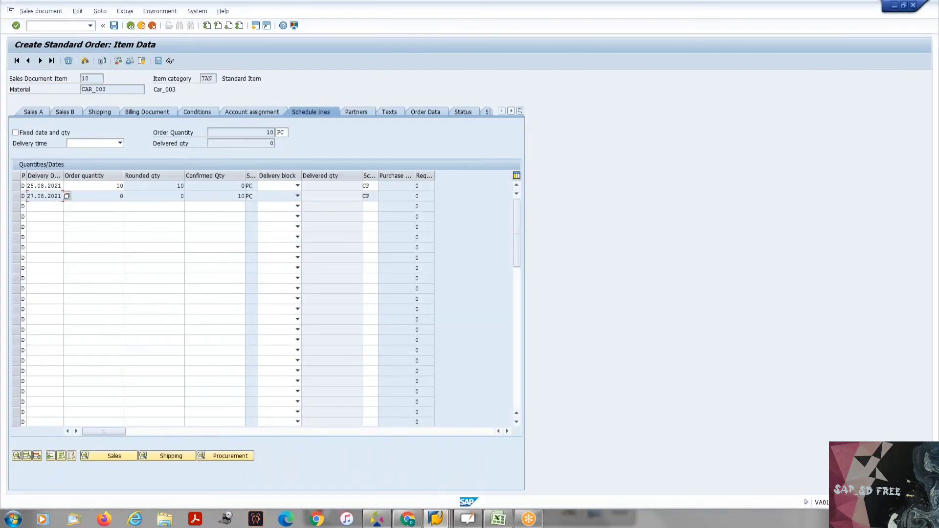
click(239, 196)
drag(235, 198, 249, 195)
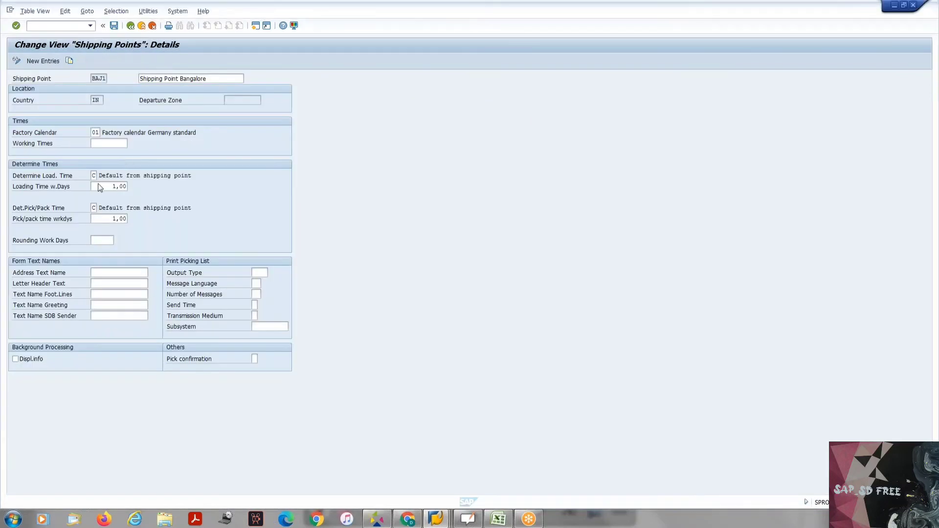
- Clear the loading time and pick/pack time determination settings of shipping point BAJ1
click(113, 187)
click(94, 175)
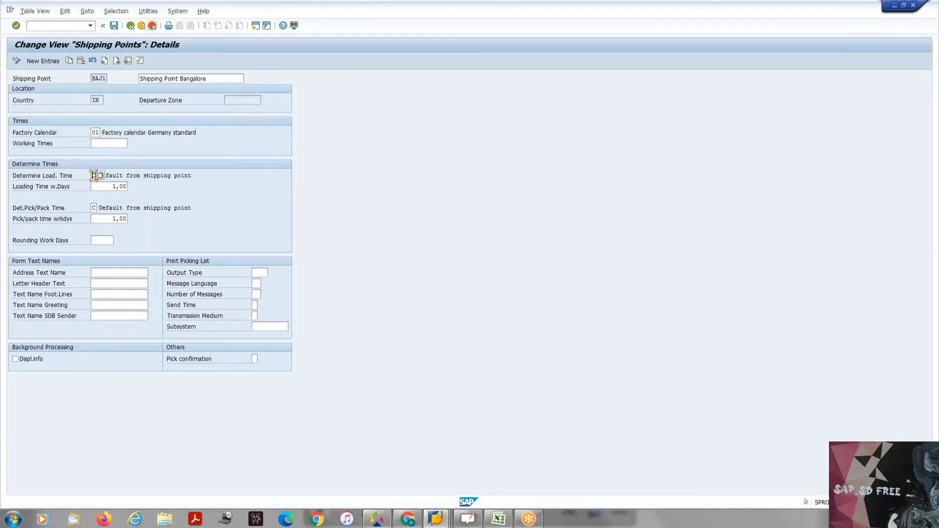
key(BackSpace)
key(Return)
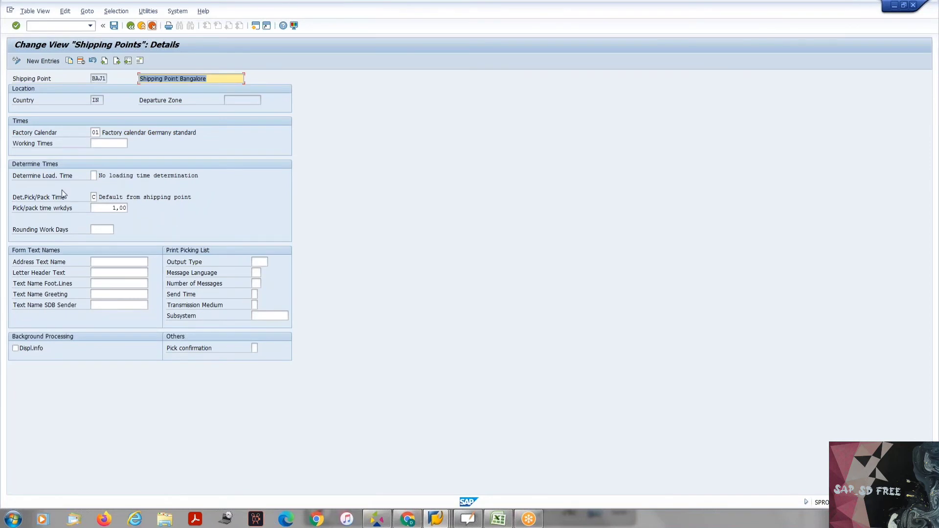
click(92, 197)
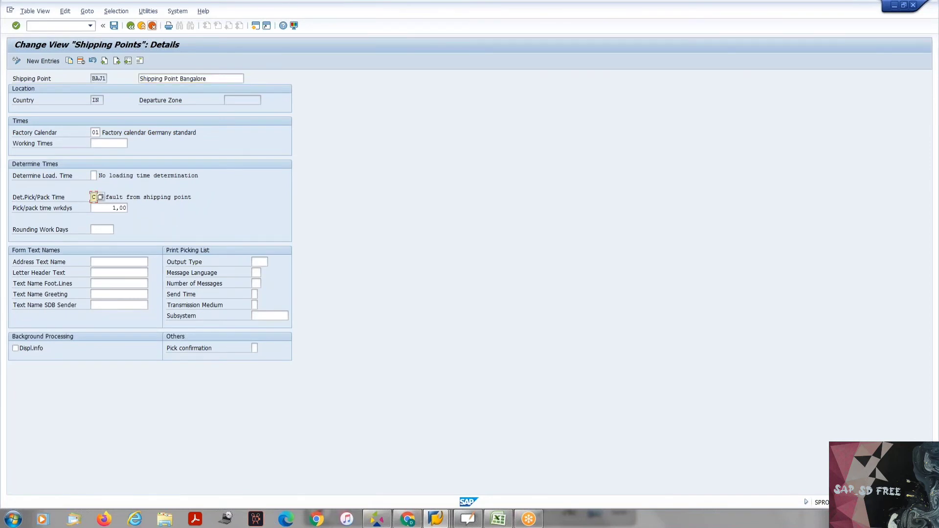
key(BackSpace)
key(Return)
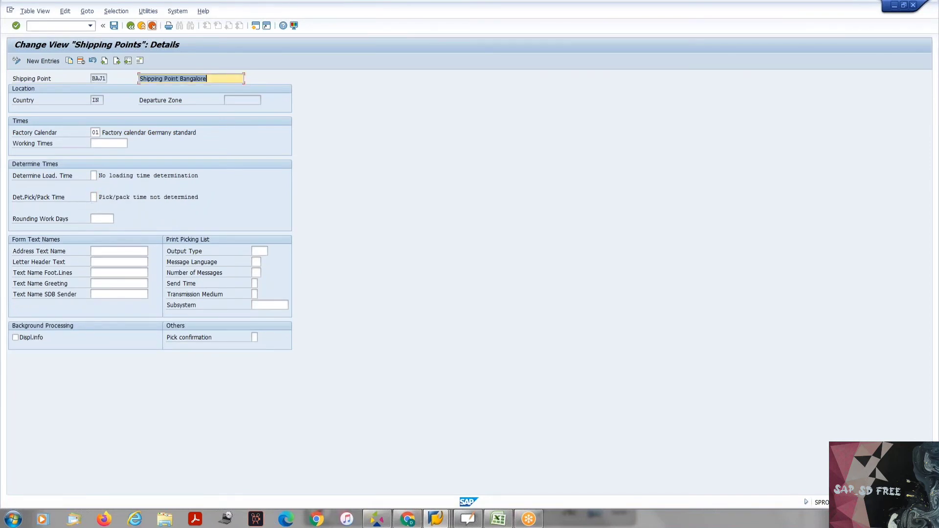
- Save shipping point BAJ1 under the proposed customizing request and return to the implementation guide
key(ctrl+s)
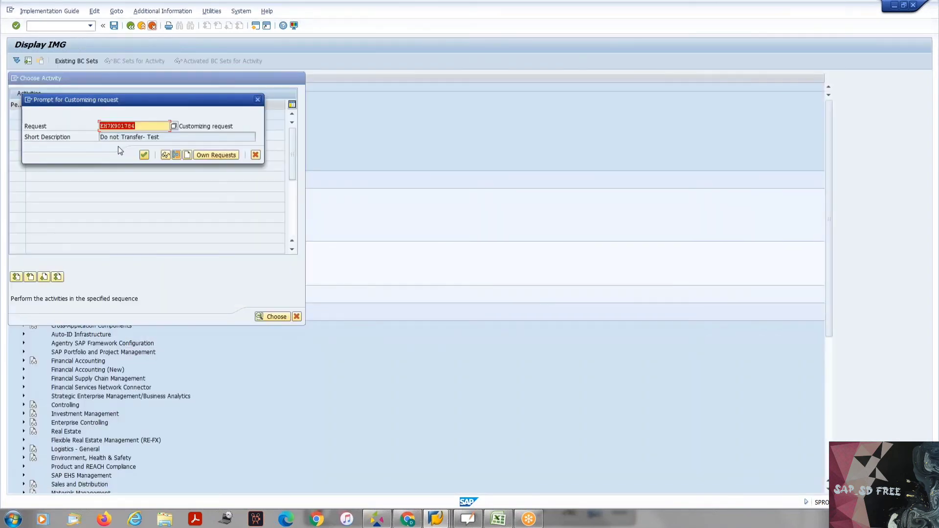
key(Return)
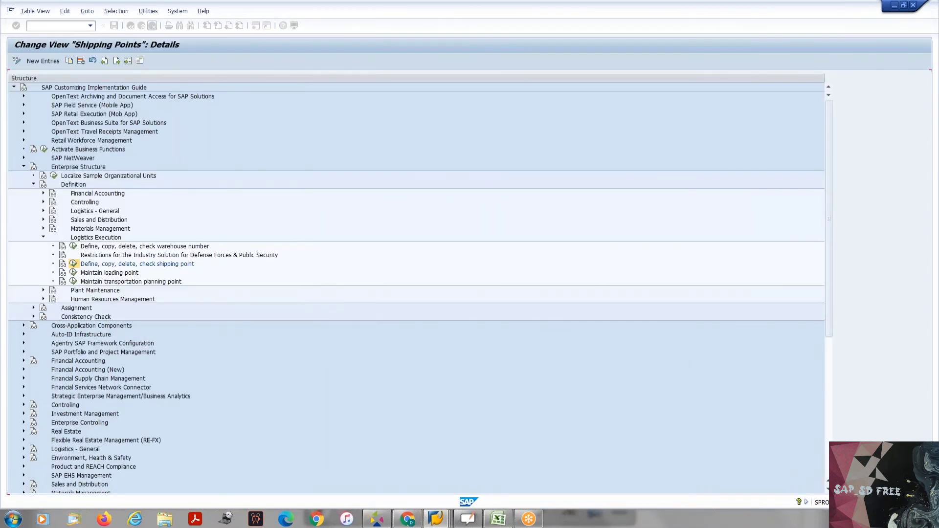
key(F3)
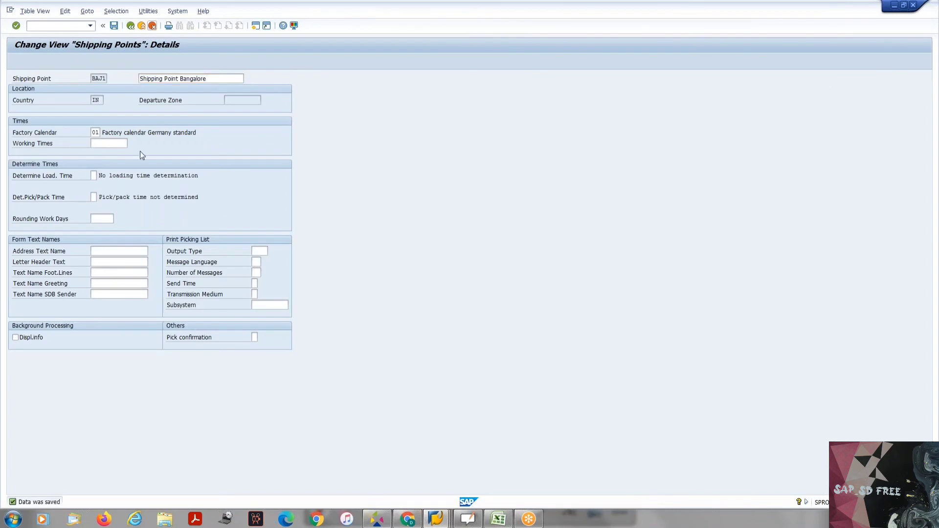
key(F3)
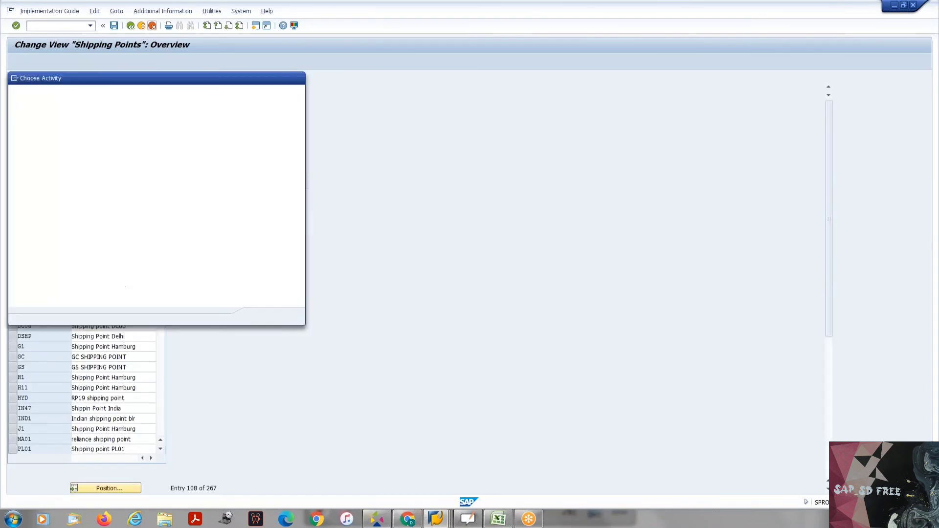
key(F12)
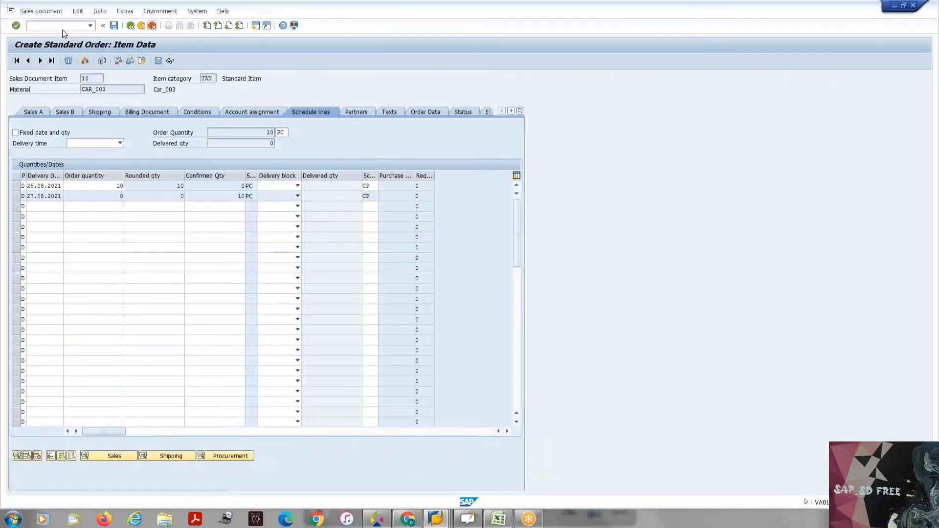
- Start a new order of type OR with transaction VA01 for sales organization VSP2, distribution channel V2 and division V2
click(63, 27)
text(/nva01)
key(Return)
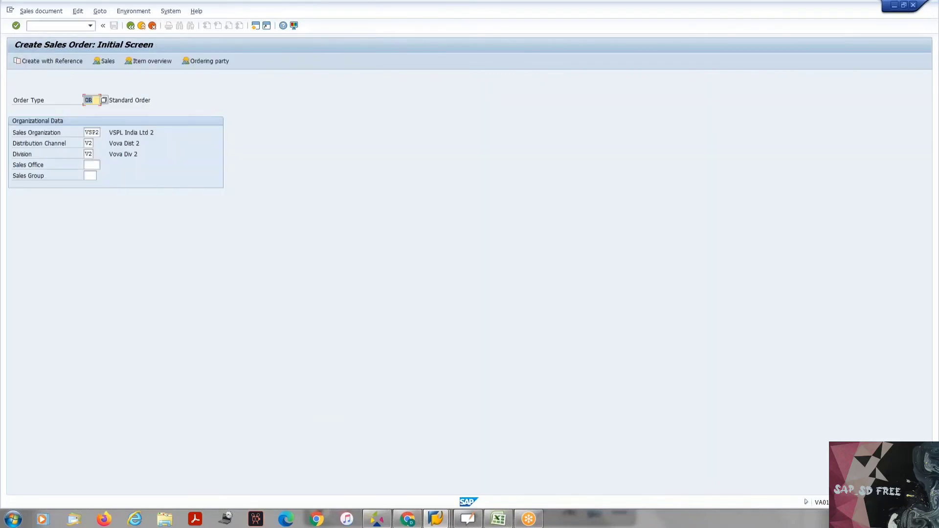
key(Return)
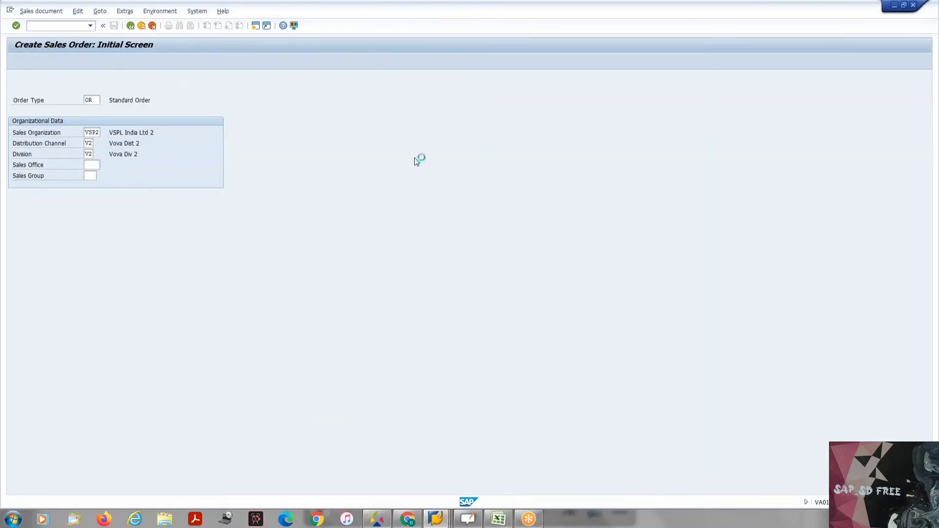
- Enter the sold-to party number, PO number test and PO date 25.08.2021 in the order header
click(84, 99)
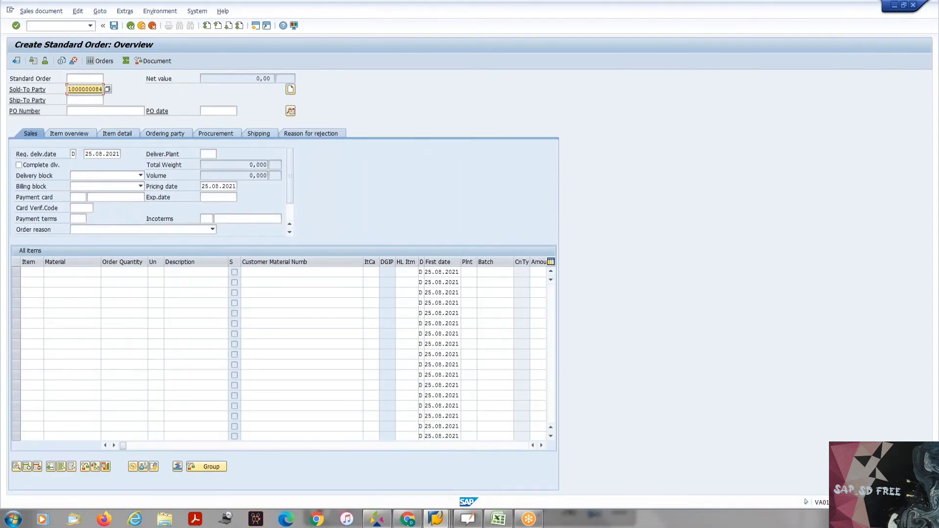
click(84, 110)
text(test)
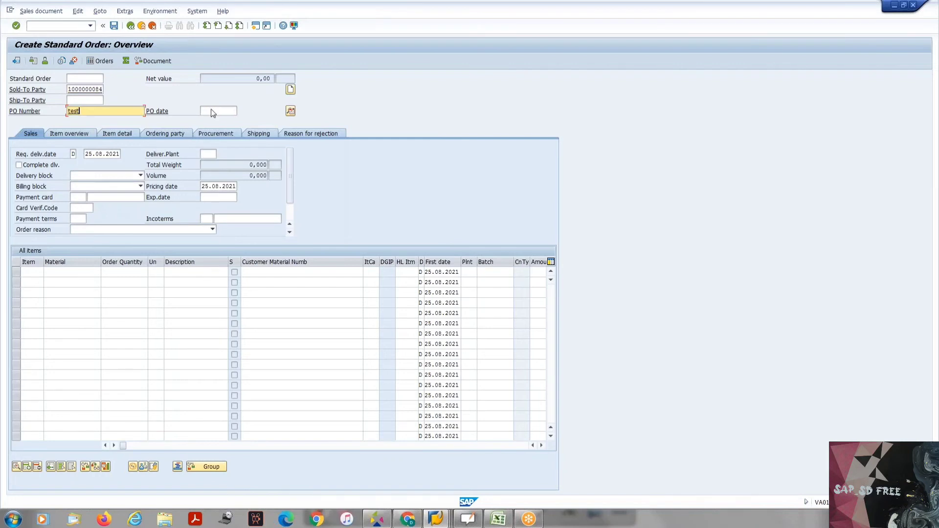
click(213, 113)
click(216, 121)
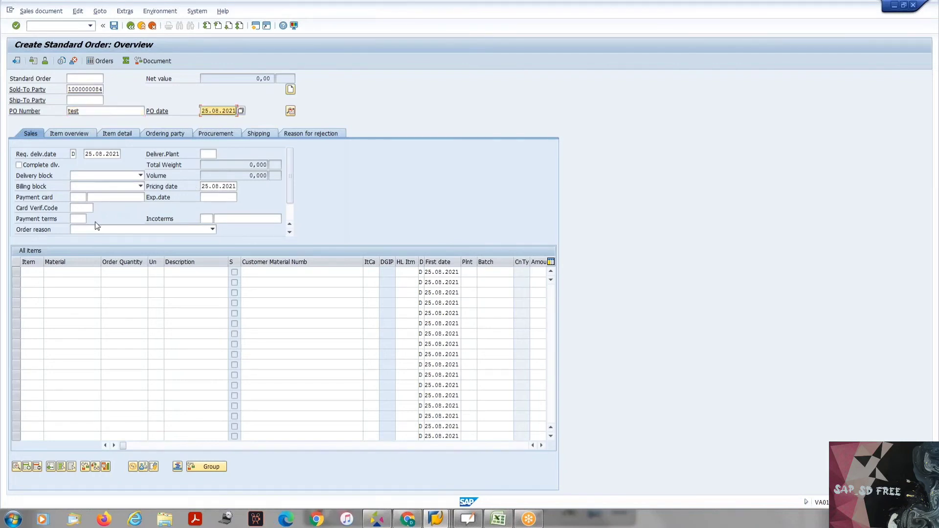
- Add material CAR_003 with an order quantity of 10 as the first order item
click(58, 272)
click(57, 281)
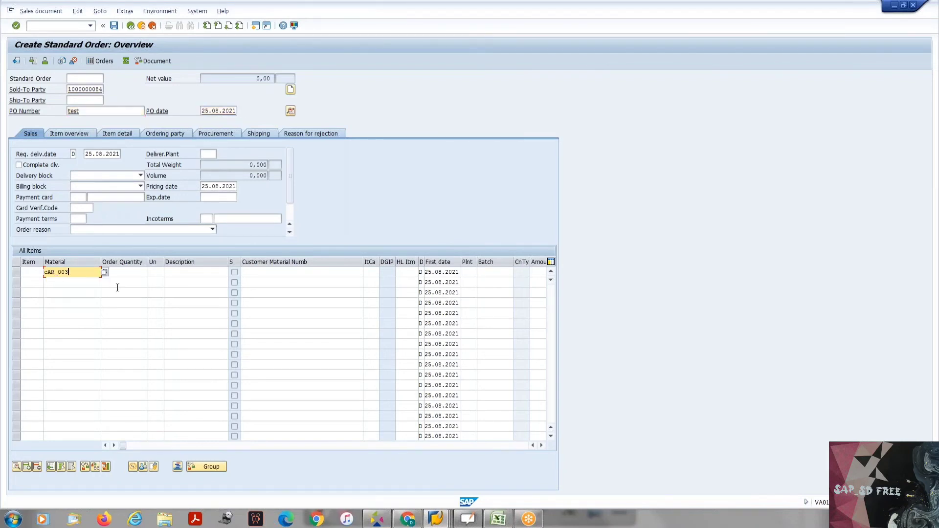
click(136, 272)
click(138, 282)
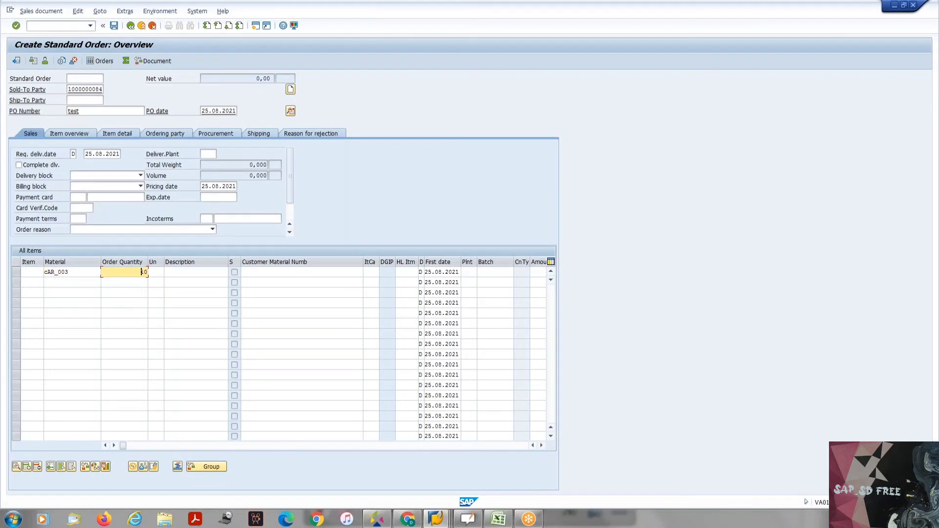
key(Return)
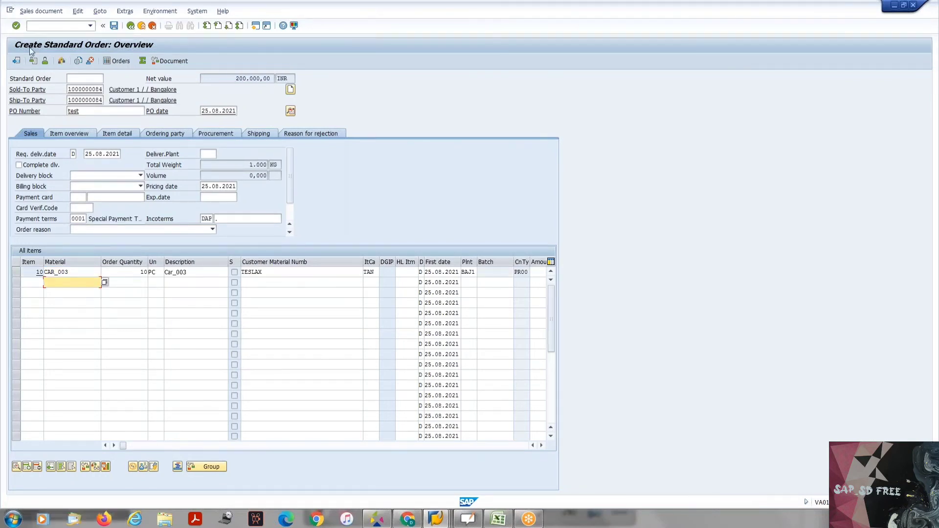
- Check the confirmed quantity and delivery date in the schedule lines of the CAR_003 item
double_click(71, 272)
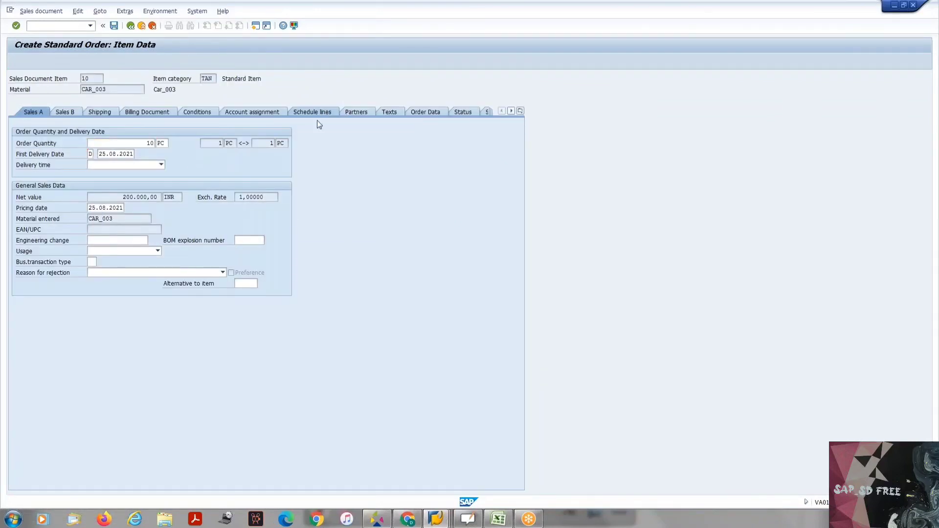
click(313, 112)
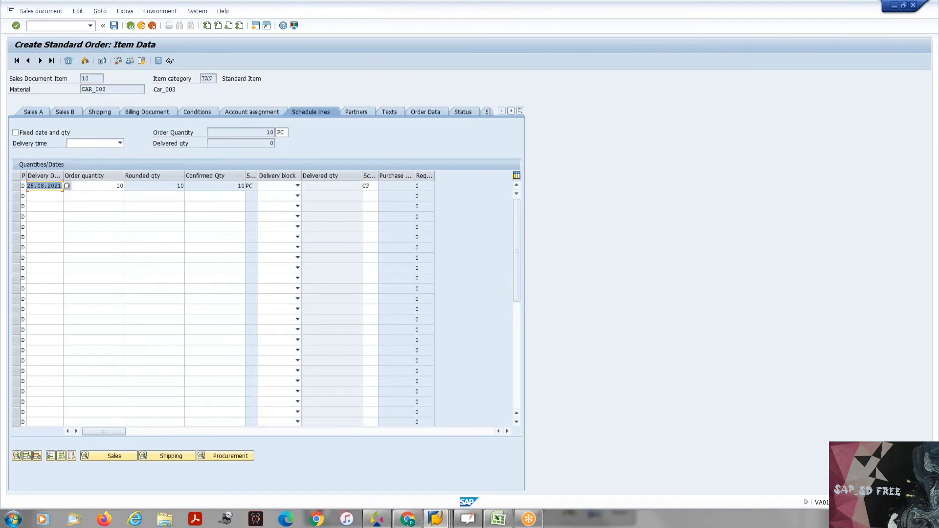
click(240, 186)
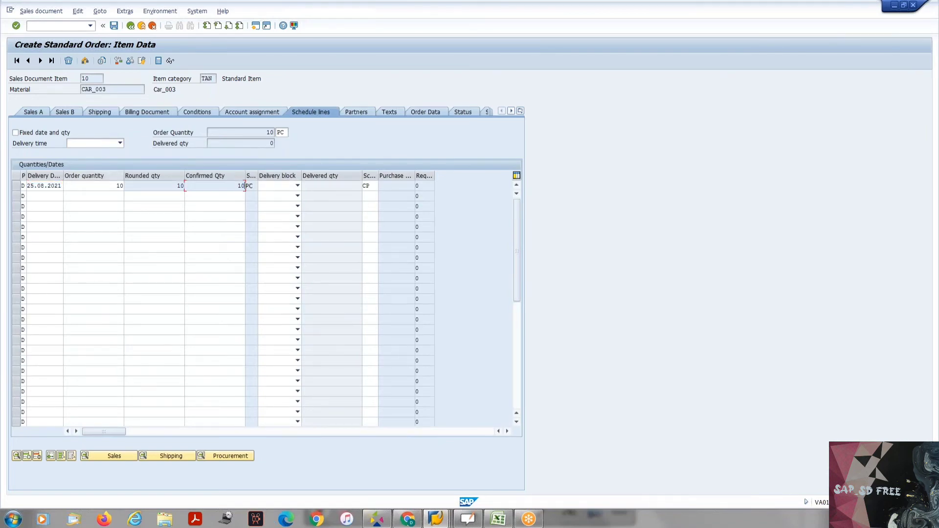
drag(34, 185, 62, 186)
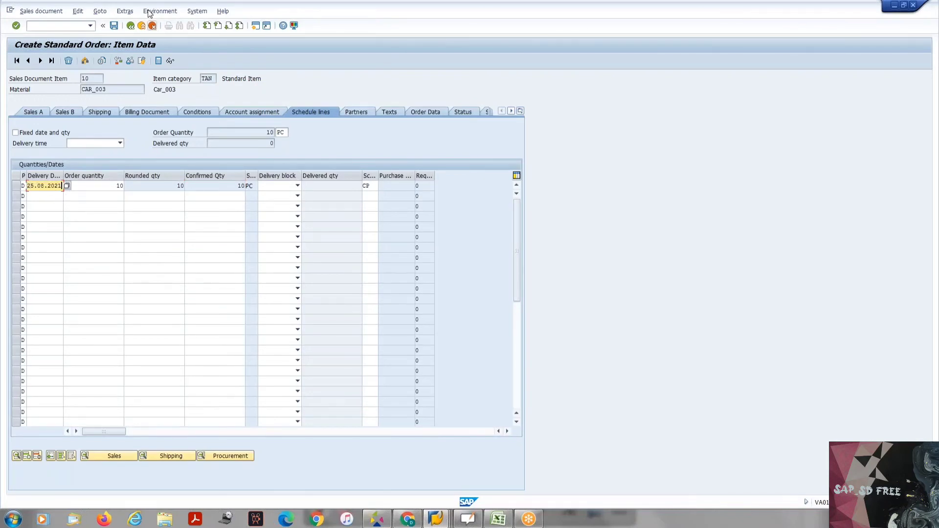
- Return to the order overview, run the incompleteness check and save the standard order
click(131, 27)
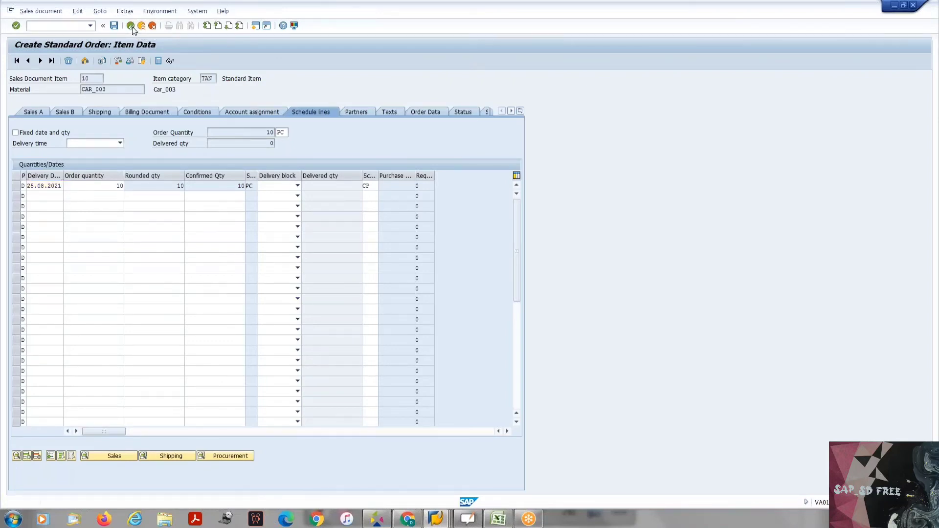
key(F3)
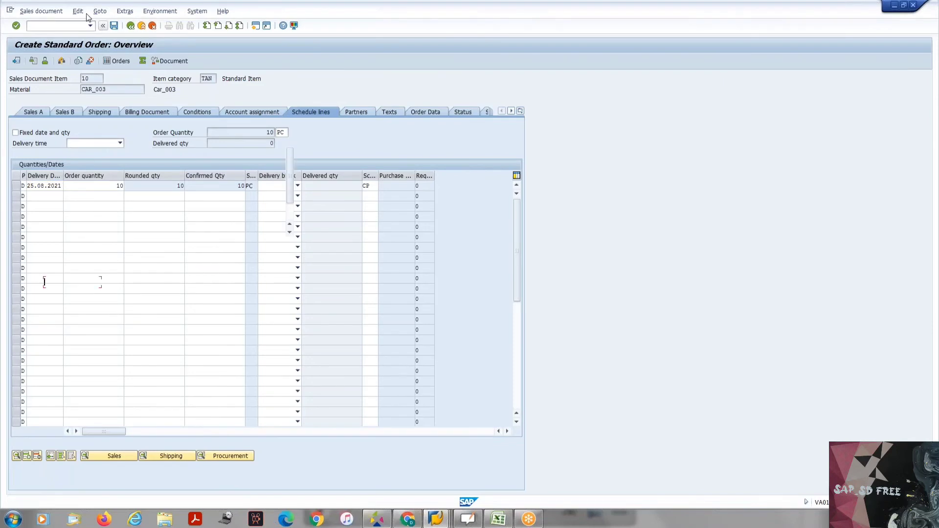
click(78, 11)
click(112, 136)
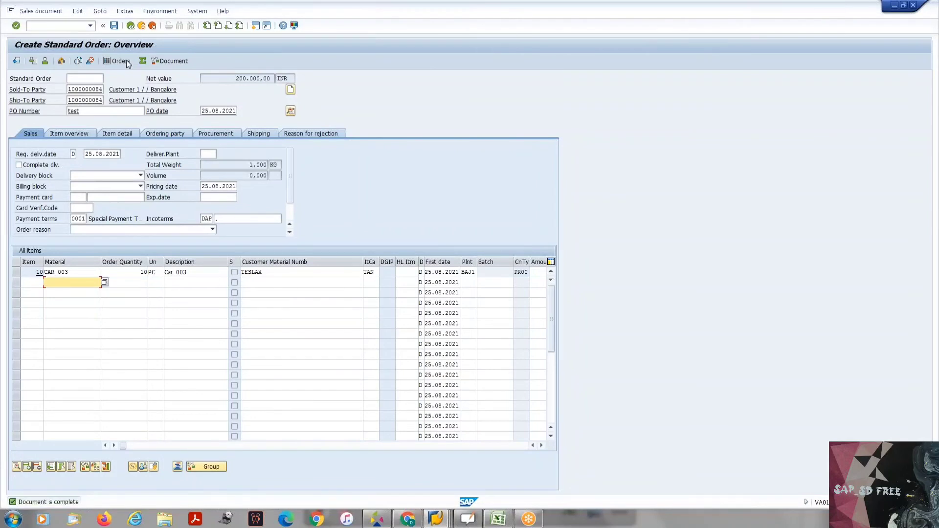
click(115, 26)
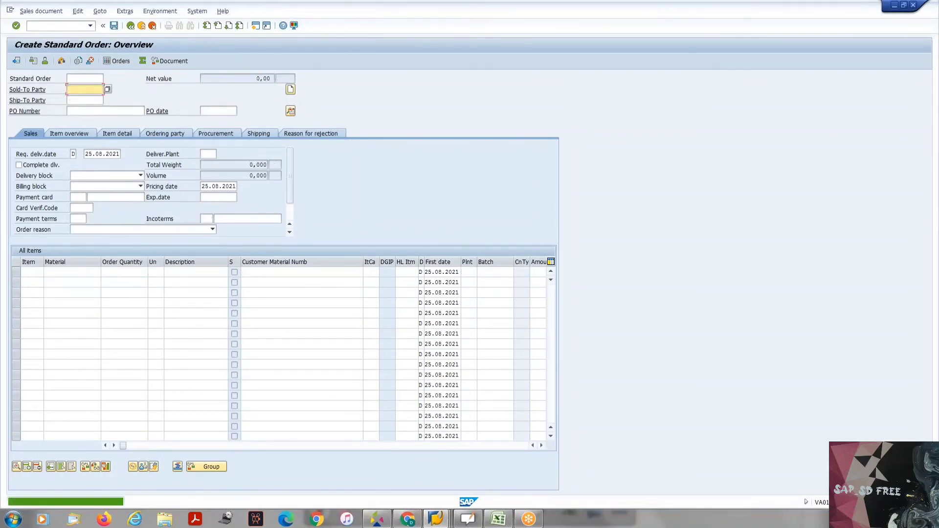
- Reopen the saved standard order in change mode and create an outbound delivery from it
click(47, 12)
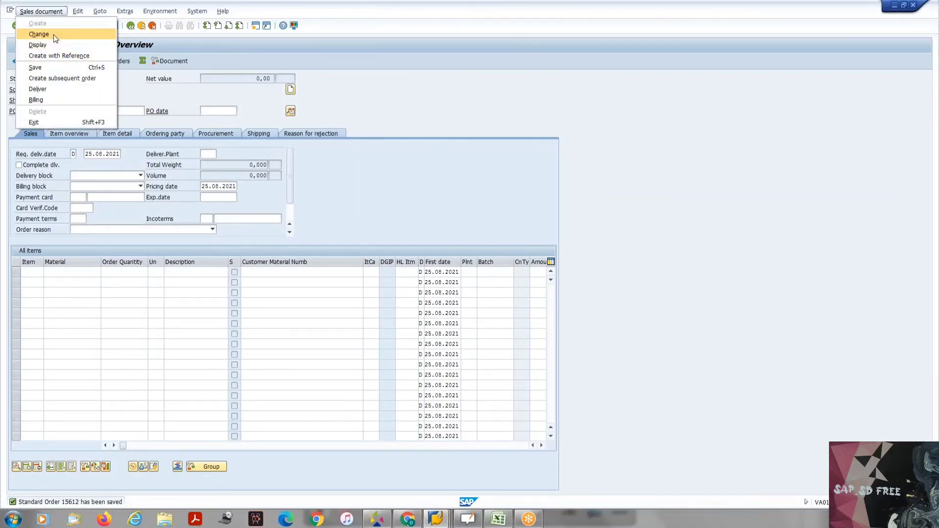
click(54, 34)
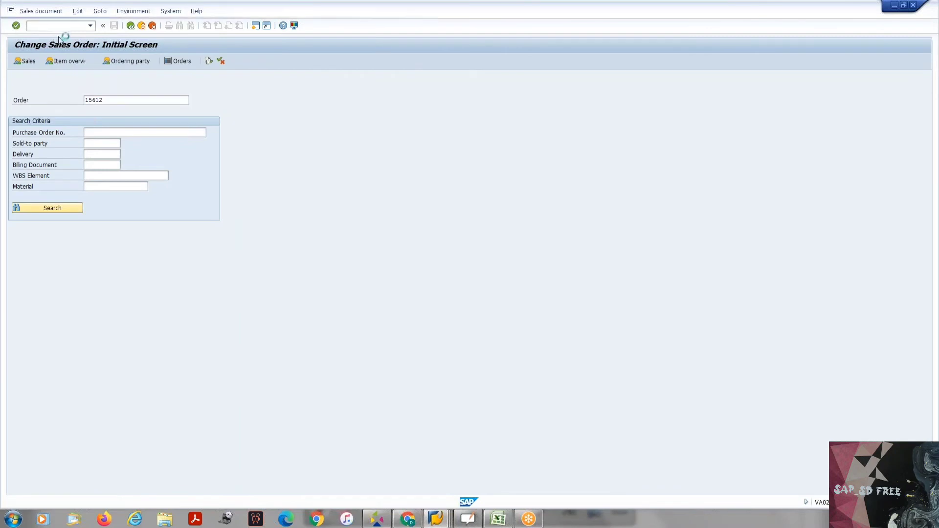
key(Return)
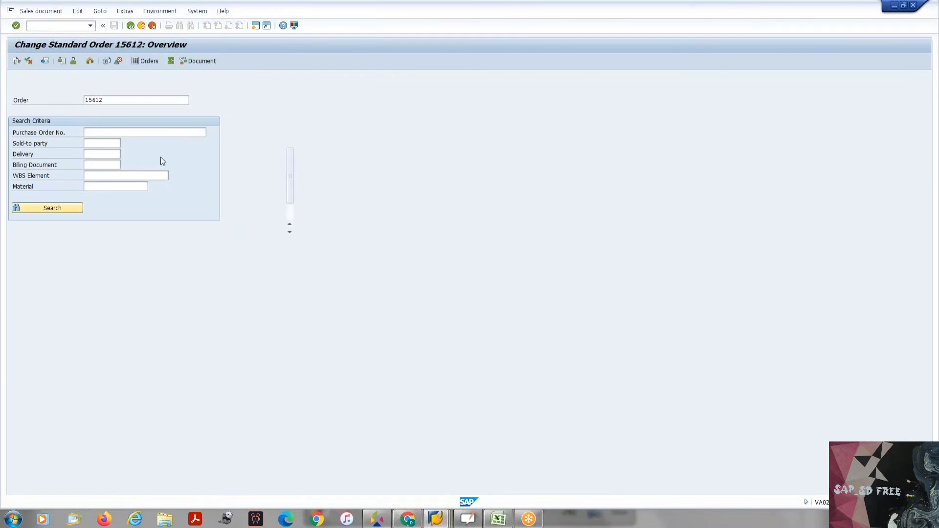
click(45, 13)
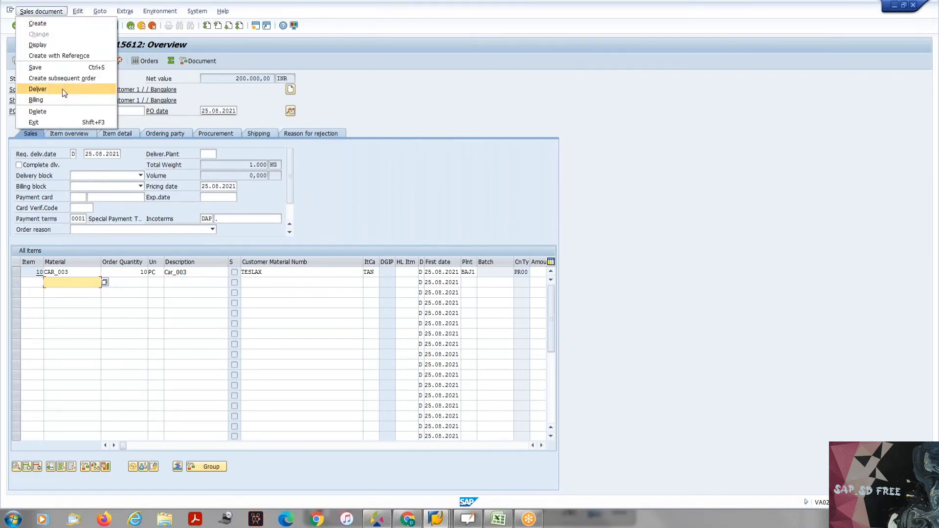
click(63, 89)
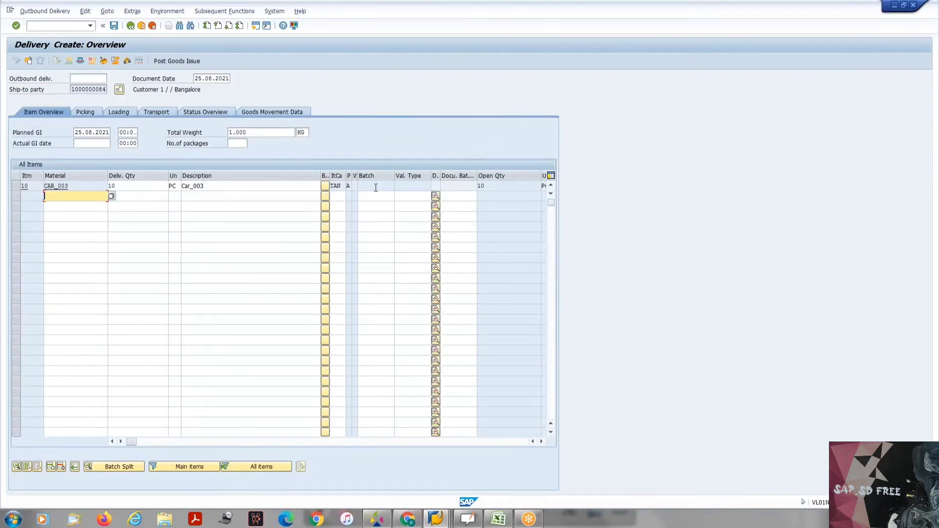
- In the delivery's picking data, set storage location 0002, delivery quantity 10 and picked quantity 10 for the CAR_003 item
click(81, 113)
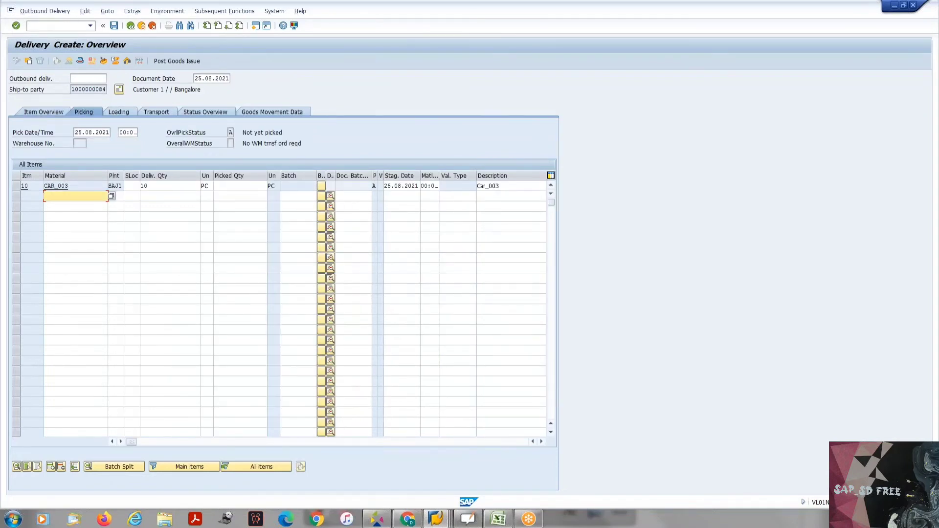
click(132, 186)
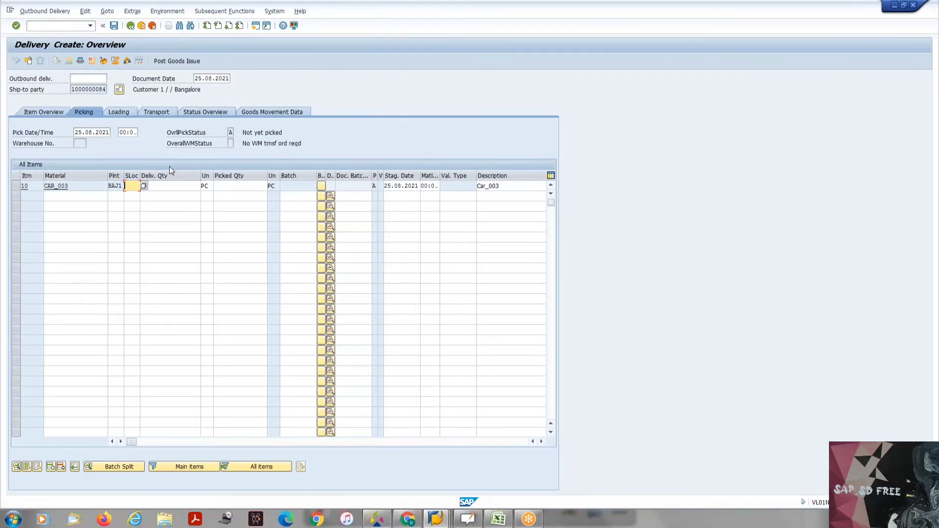
text(0002)
click(165, 184)
text(10)
click(225, 185)
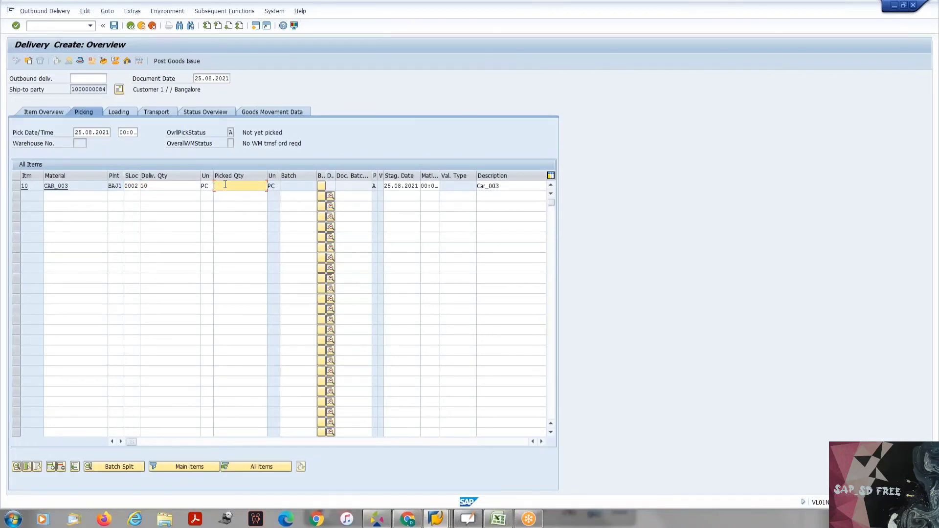
click(229, 132)
click(262, 132)
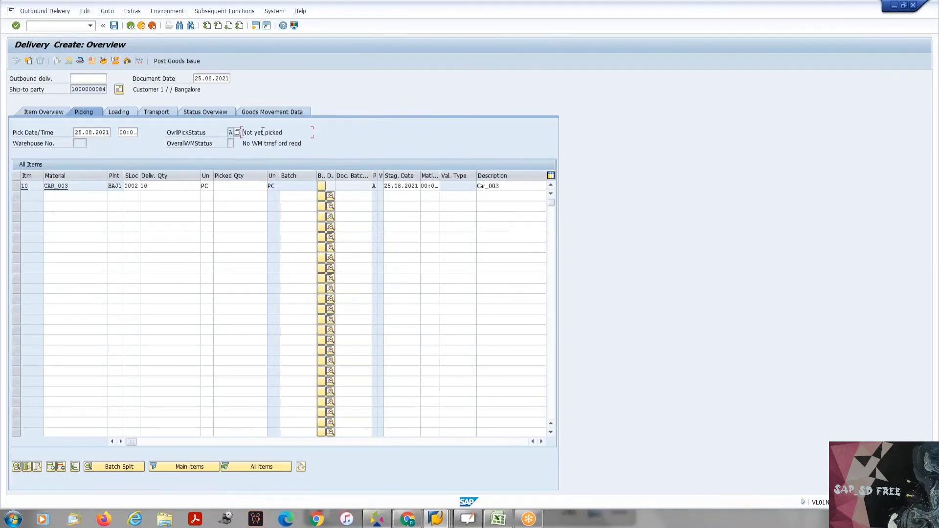
click(240, 186)
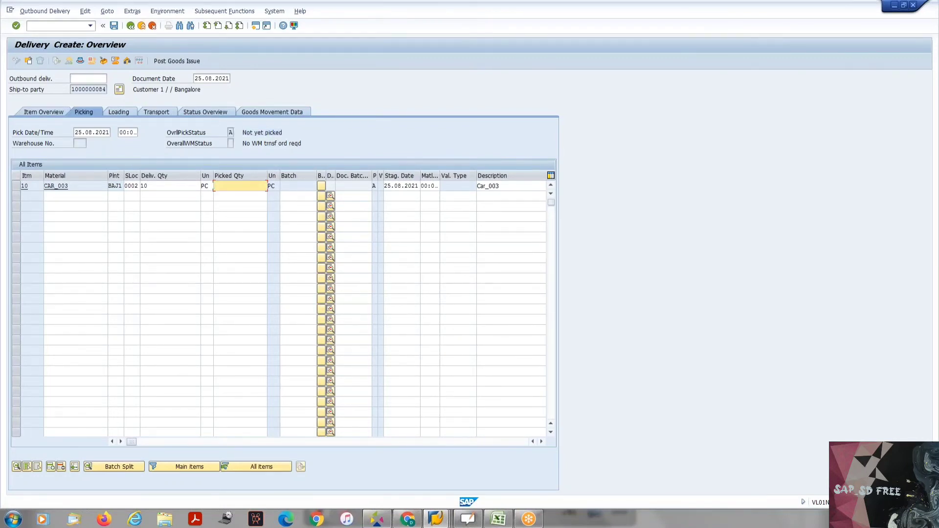
text(10)
key(Return)
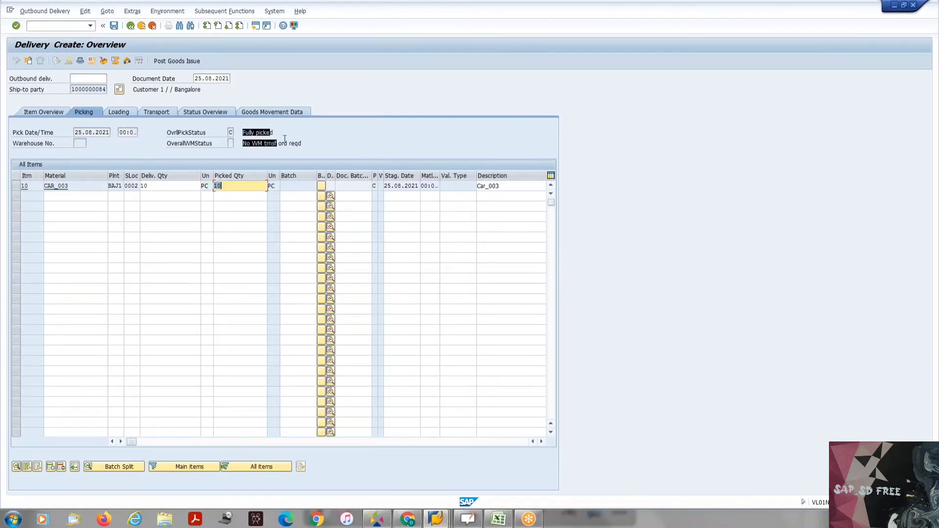
- Check the delivery's overall picking status and status overview, and save the outbound delivery
drag(243, 132, 319, 144)
click(319, 145)
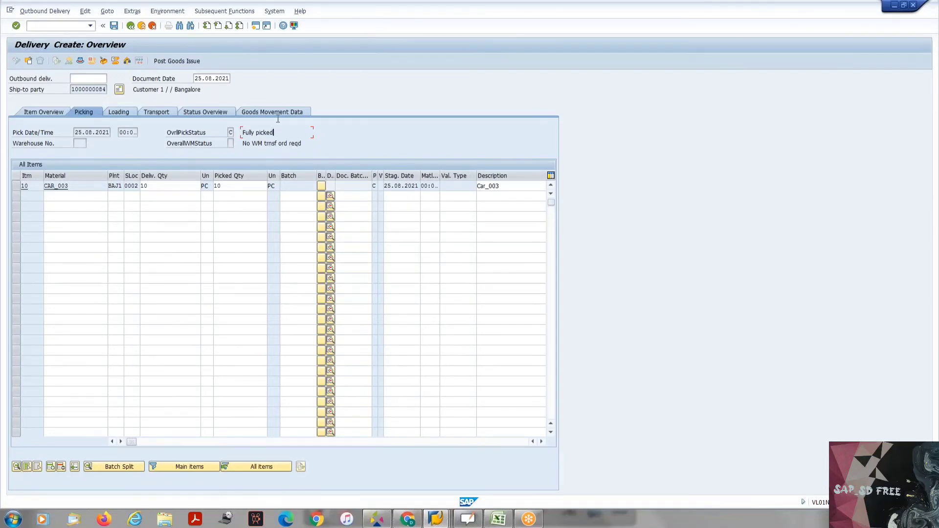
click(204, 112)
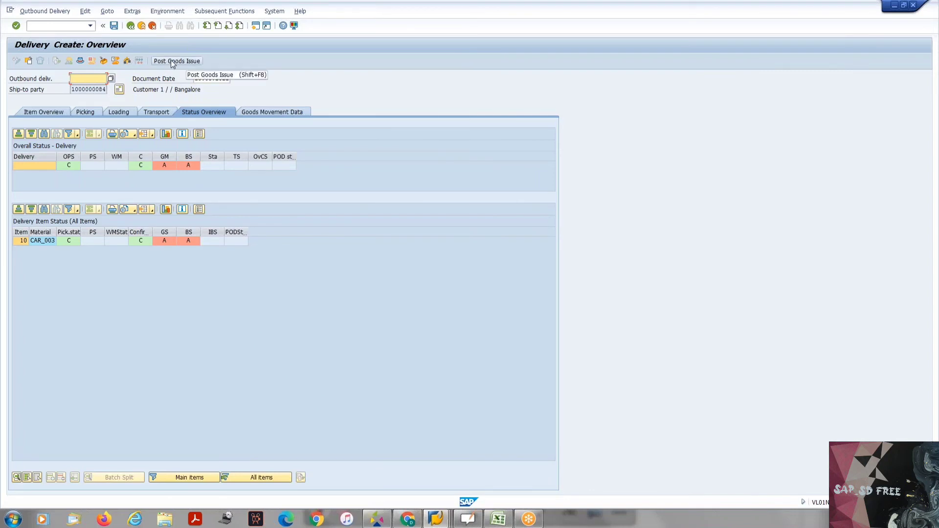
click(114, 27)
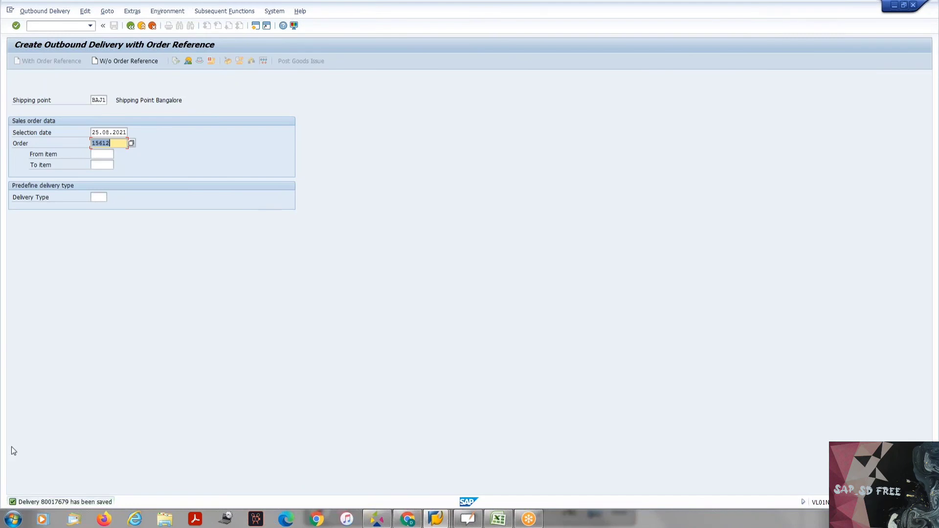
- Reopen the saved outbound delivery in change mode, check its picked quantity and try to post the goods issue
click(45, 11)
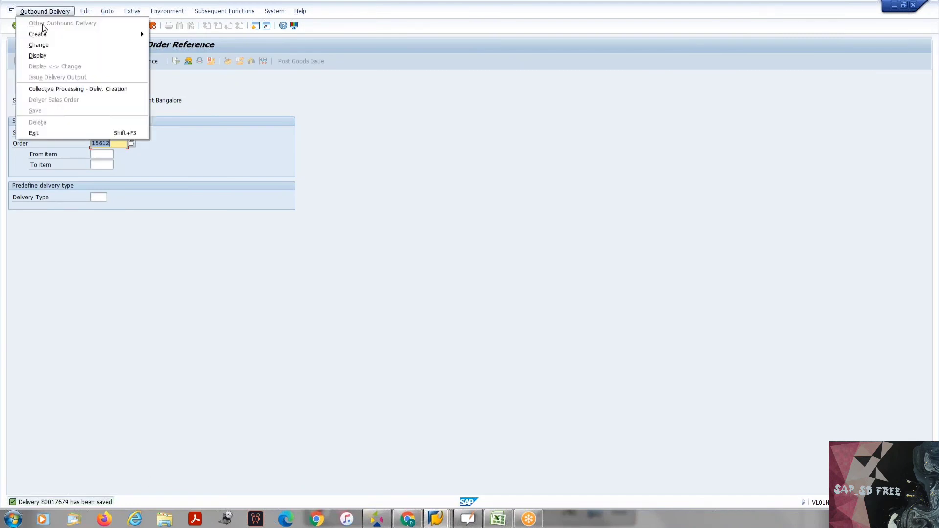
click(39, 44)
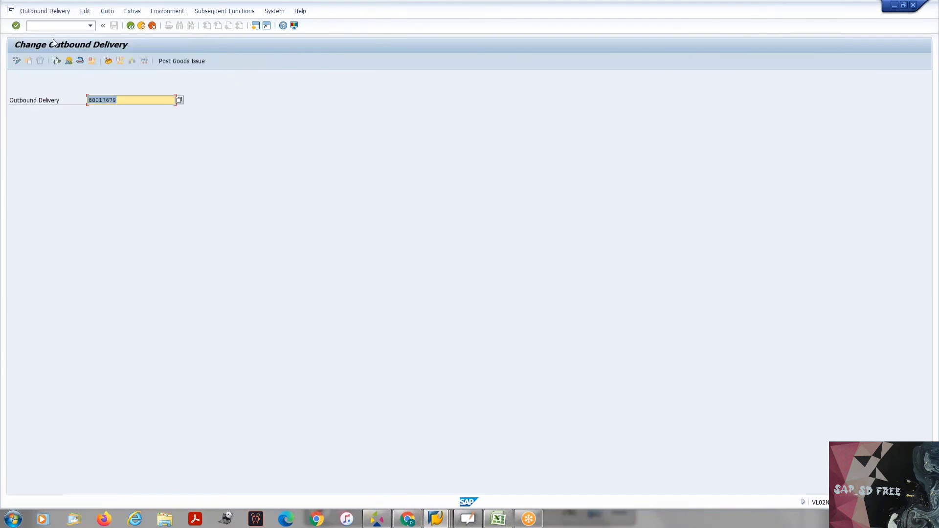
key(Return)
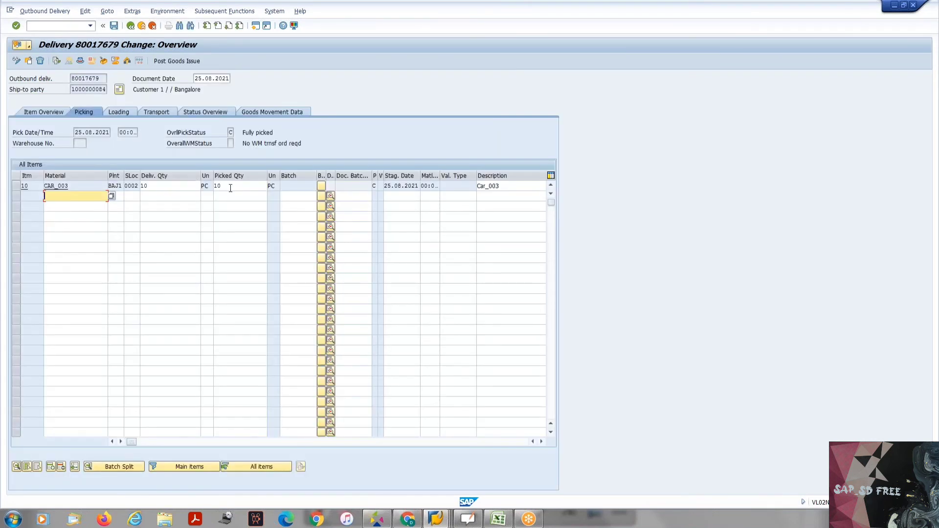
click(214, 185)
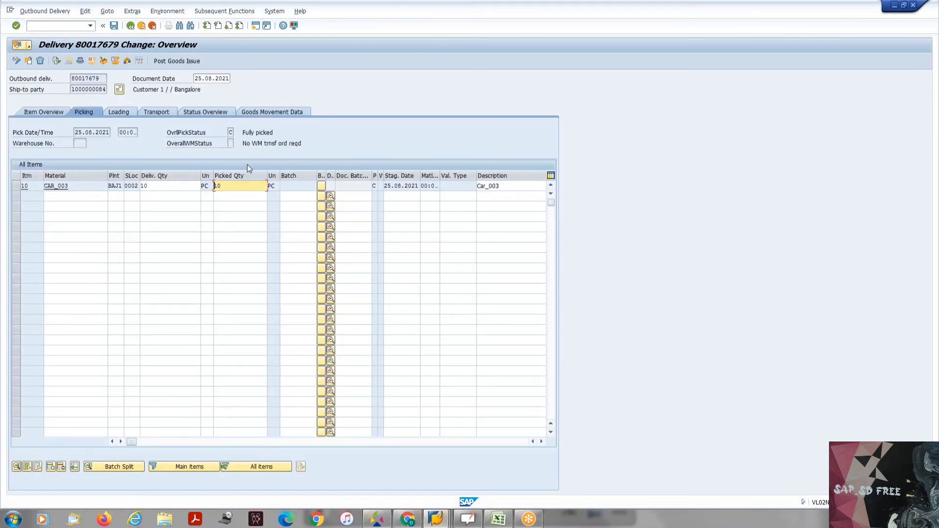
click(193, 61)
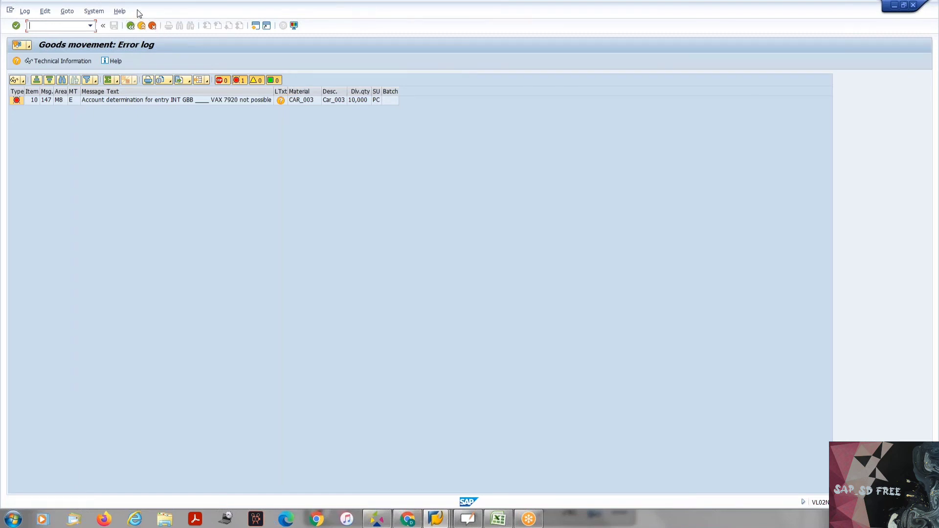
click(130, 26)
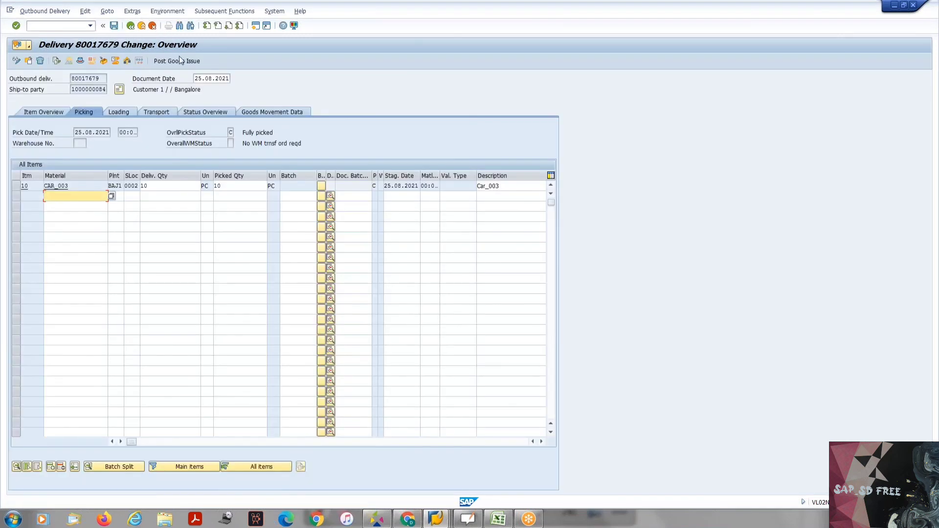
click(179, 61)
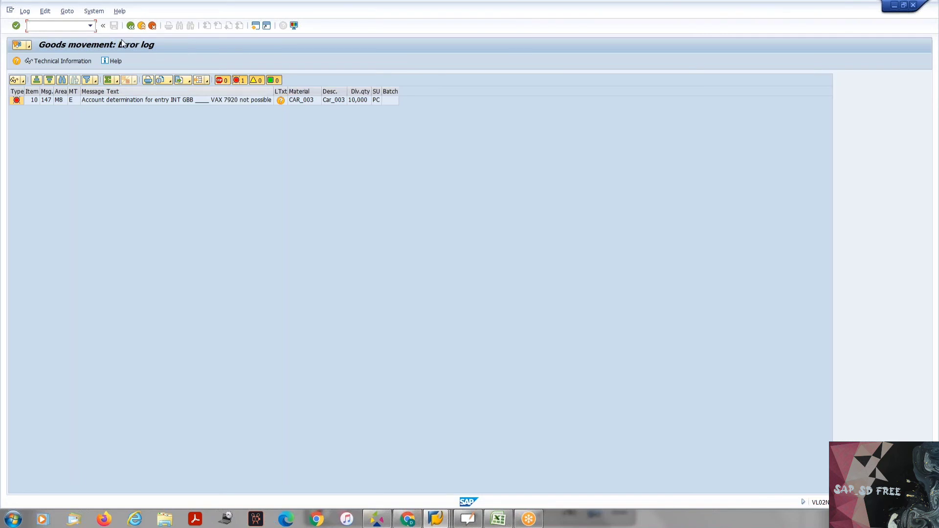
- Start transaction OBYC in a new session to open the automatic posting configuration
text(oonby)
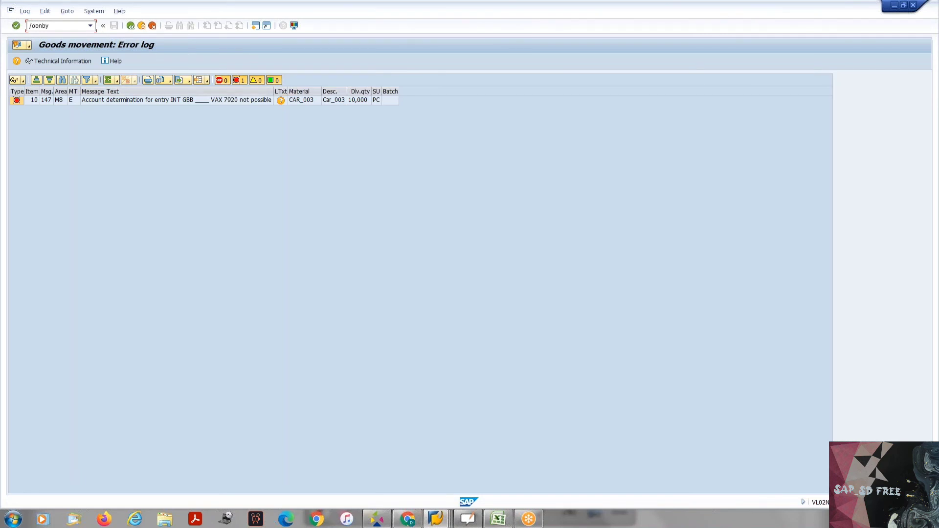
key(BackSpace)
key(BackSpace)
key(BackSpace)
text(byc)
key(Return)
- Compare the goods movement error with the posting procedures and open transaction GBB for chart of accounts INT
key(alt+Tab)
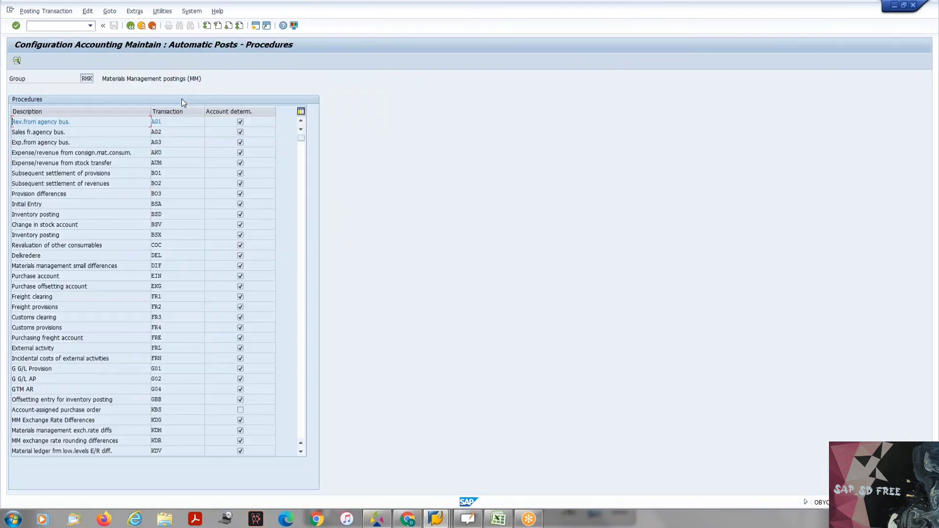
key(alt+Tab)
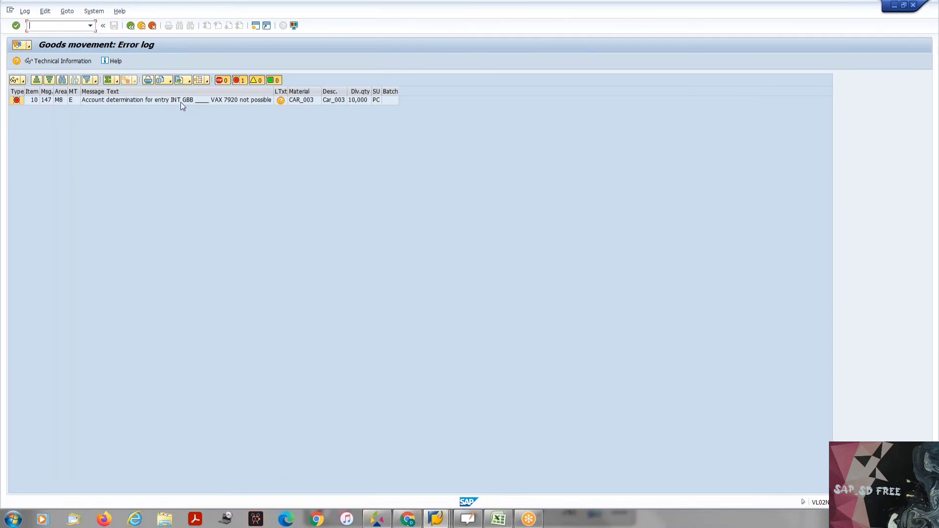
key(alt+Tab)
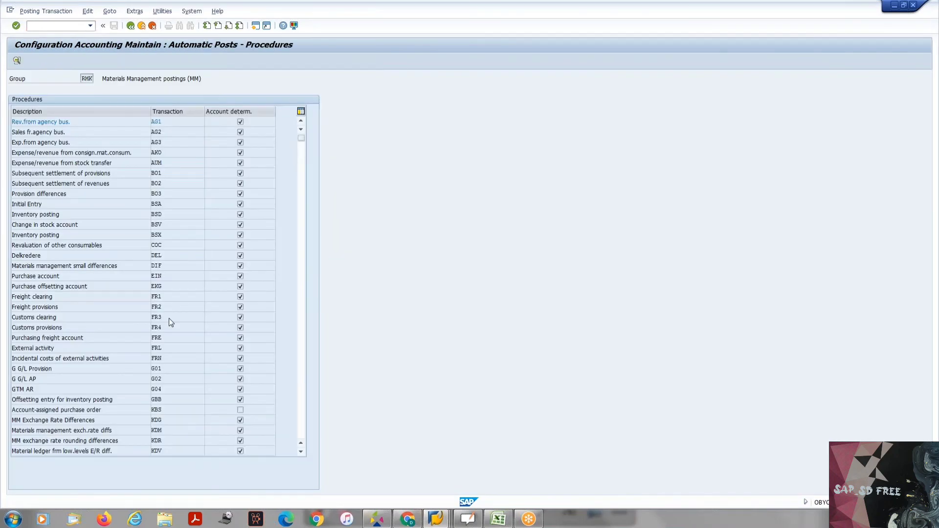
double_click(165, 399)
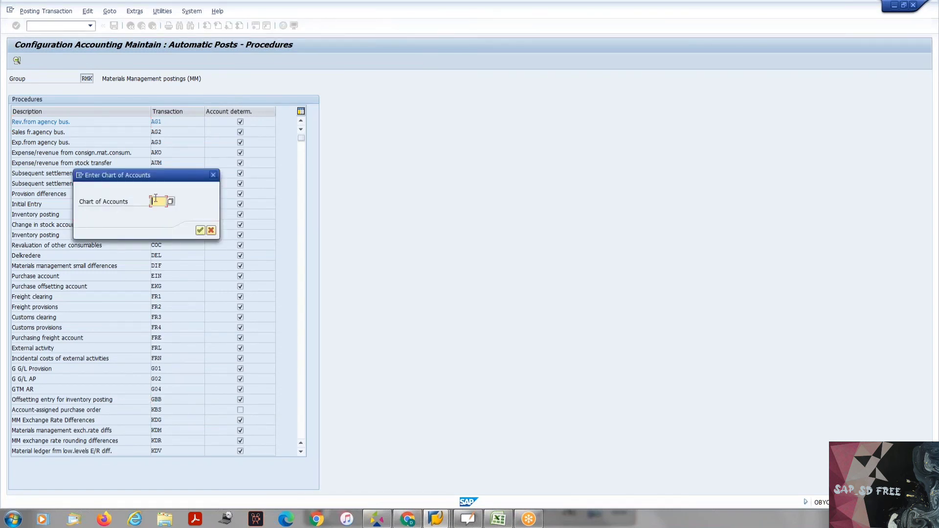
text(int)
key(Return)
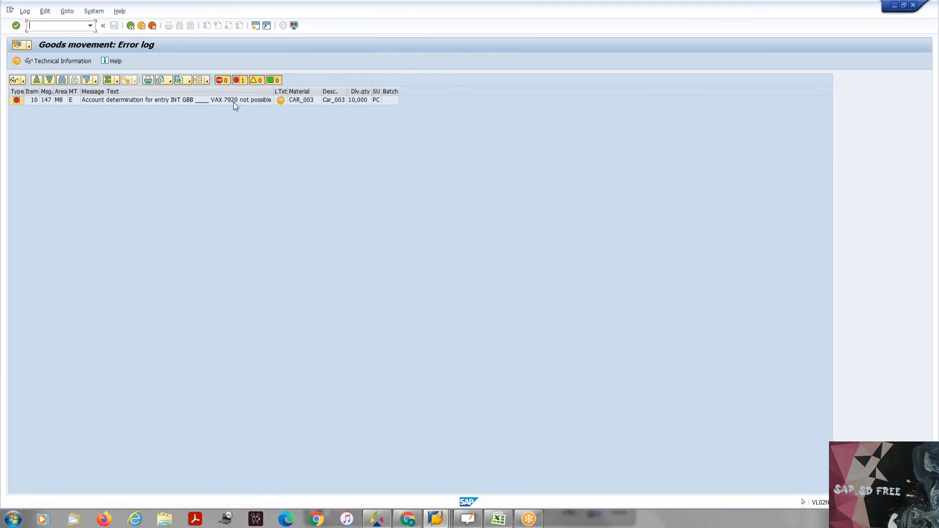
- Switch to the Display Changes session and start transaction MM03 there
click(435, 517)
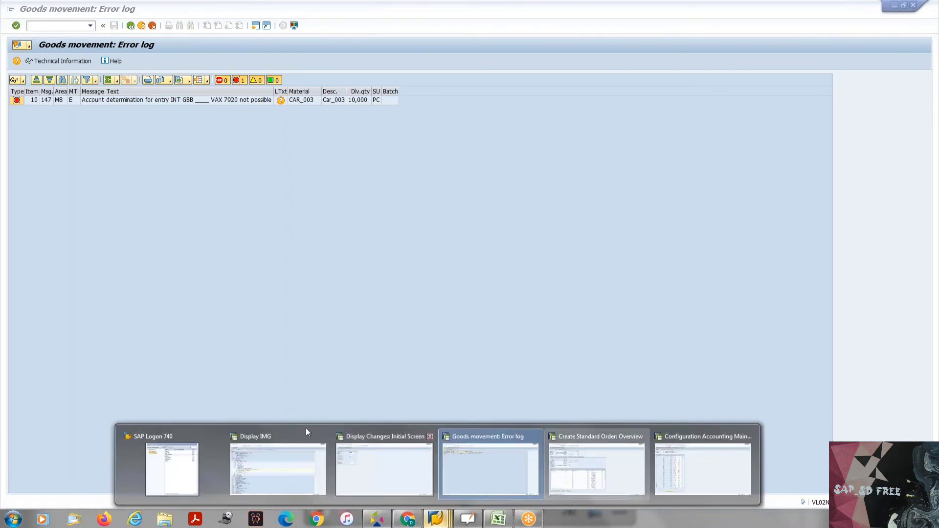
mouse_move(364, 453)
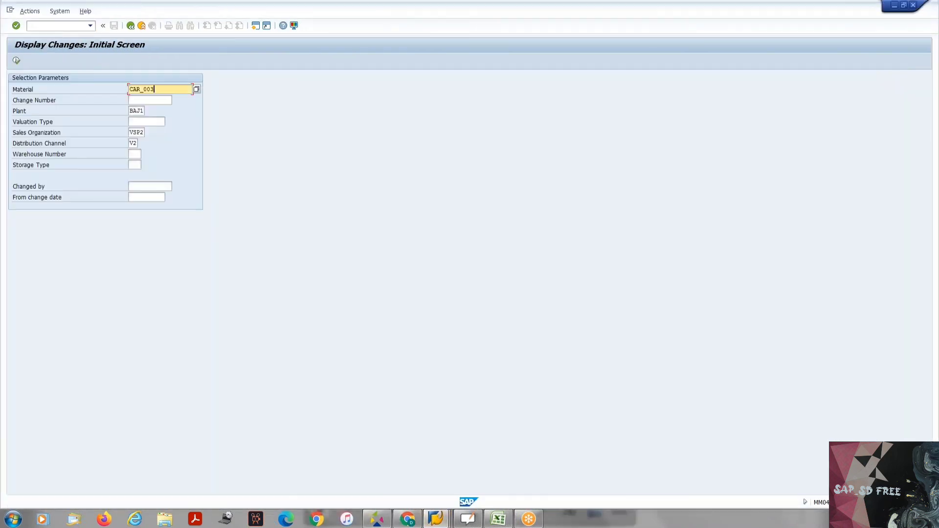
click(61, 27)
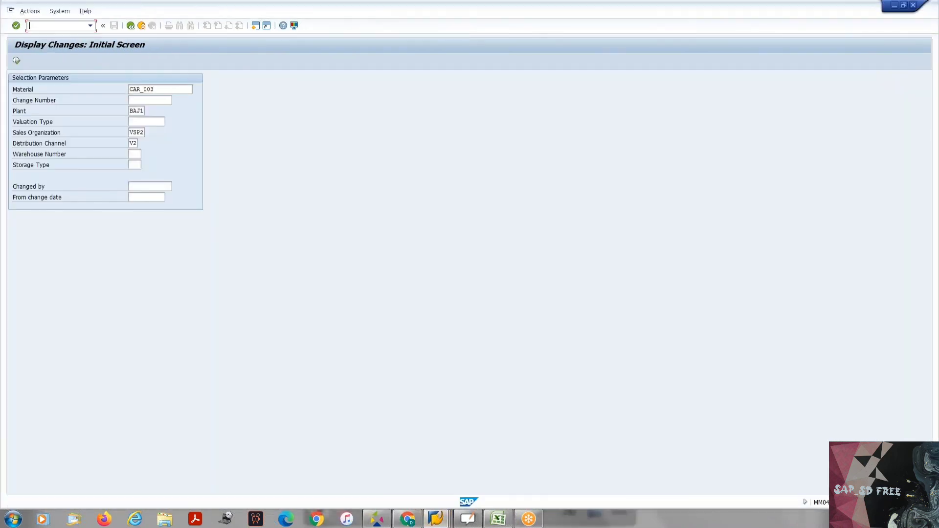
text(/nmm03)
key(Return)
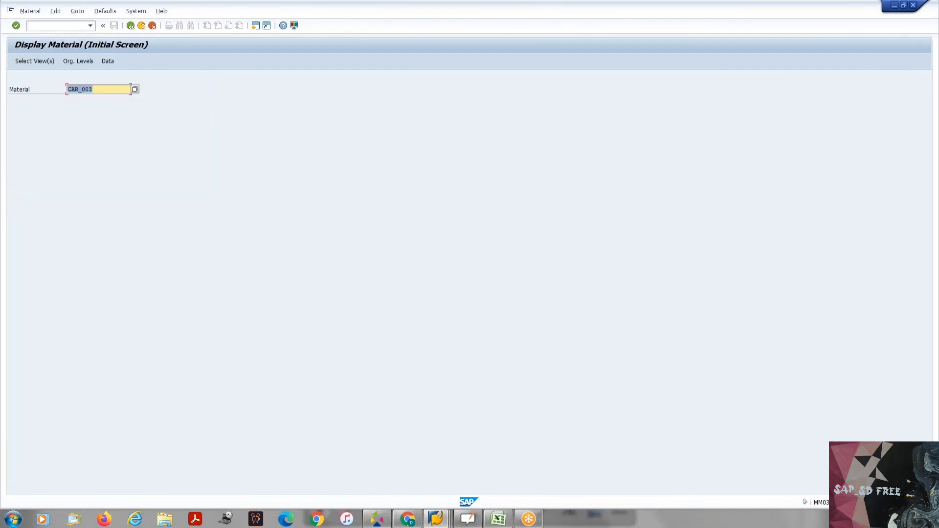
- Display the Accounting 1 view of material CAR_003 for plant BAJ1 and check its valuation class against the error log
key(Return)
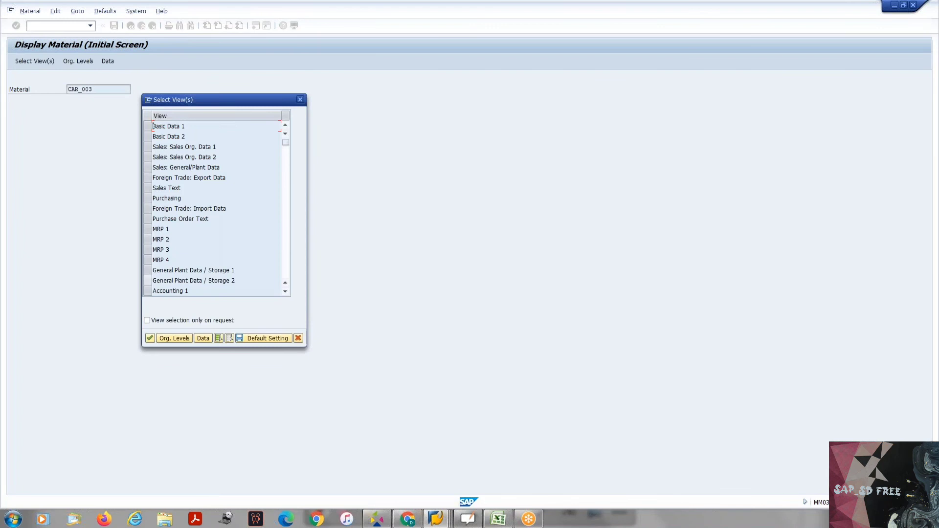
click(151, 292)
key(Return)
key(space)
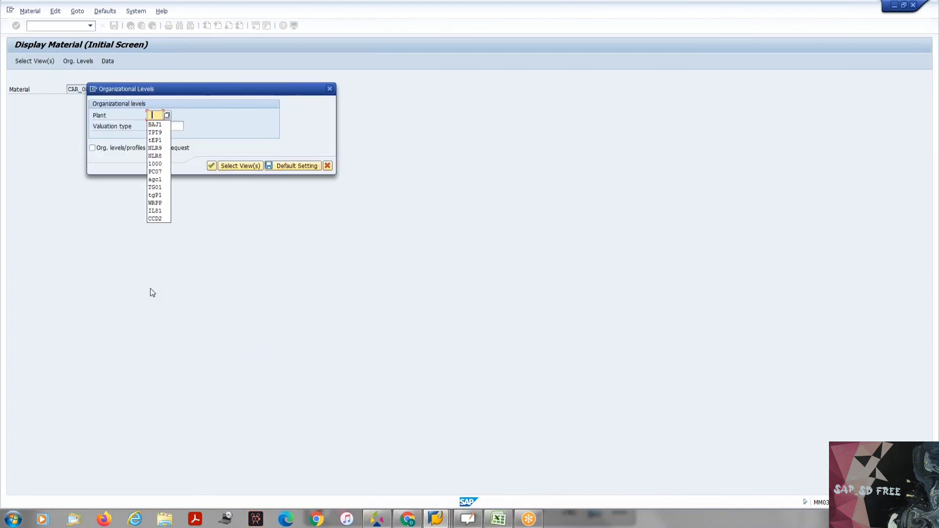
key(Down)
key(Return)
key(Return)
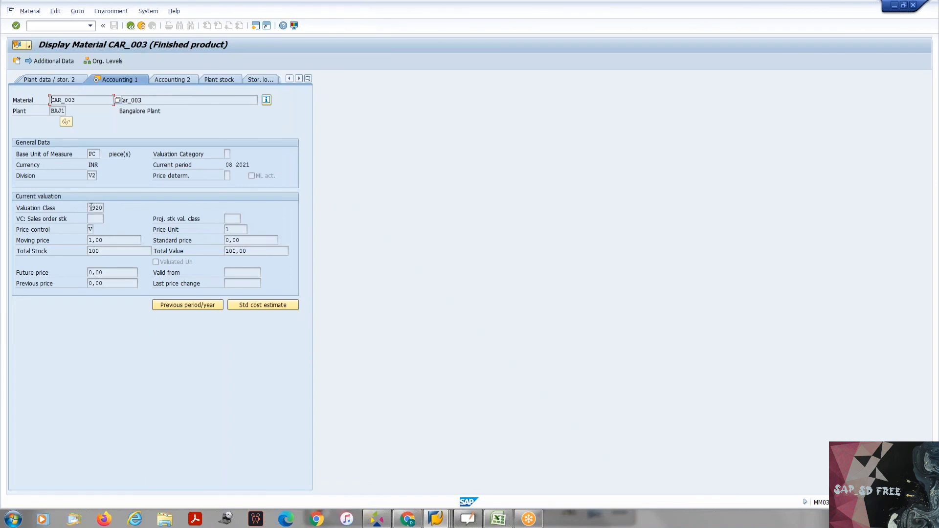
click(100, 208)
key(alt+Tab)
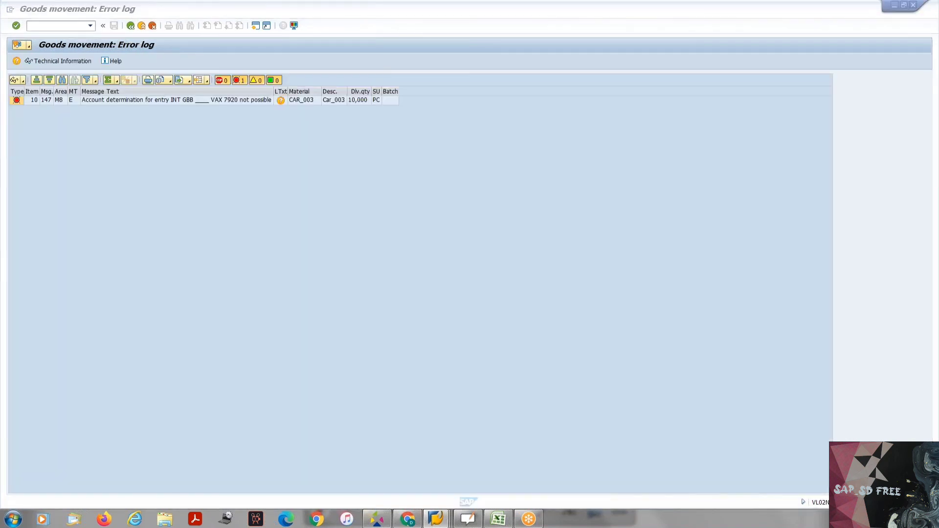
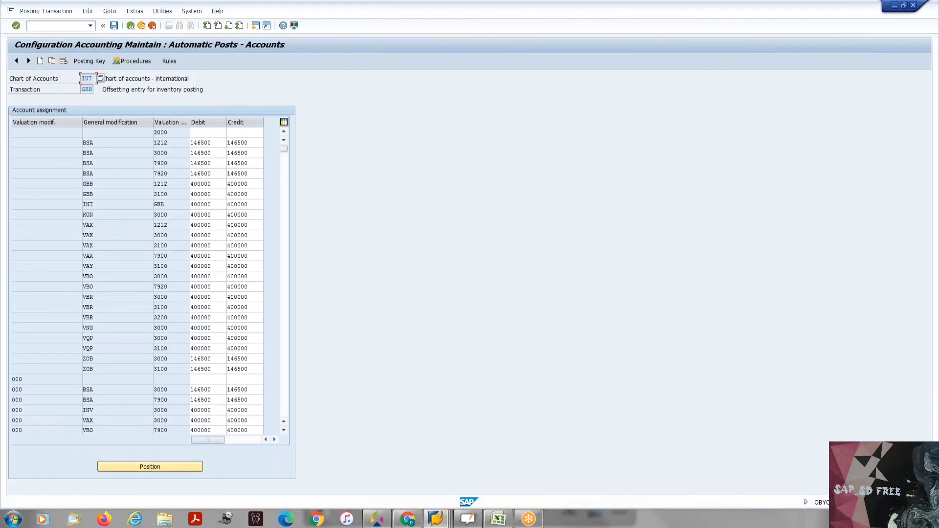
- Return to the GBB account assignments for chart of accounts INT and copy the VAX entry with valuation class 3000
key(alt+Tab)
key(alt+Tab)
key(Tab)
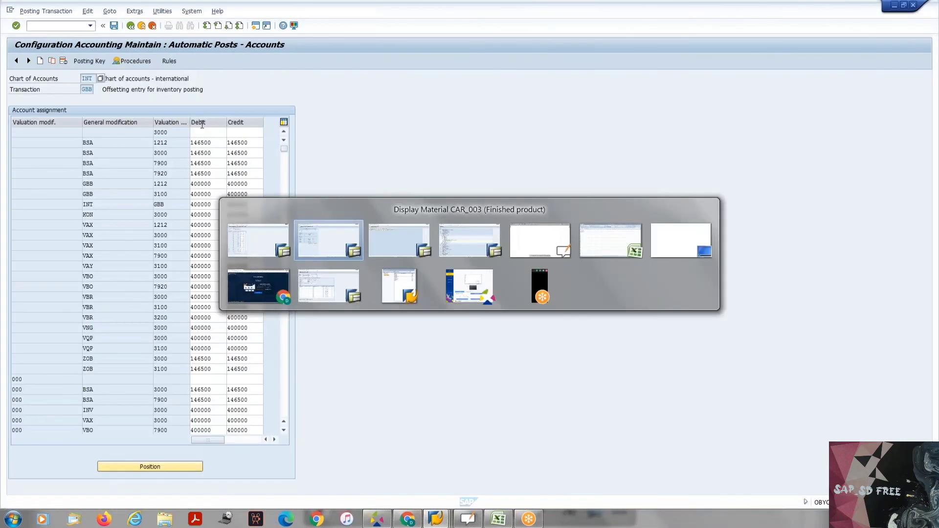
key(alt+Tab)
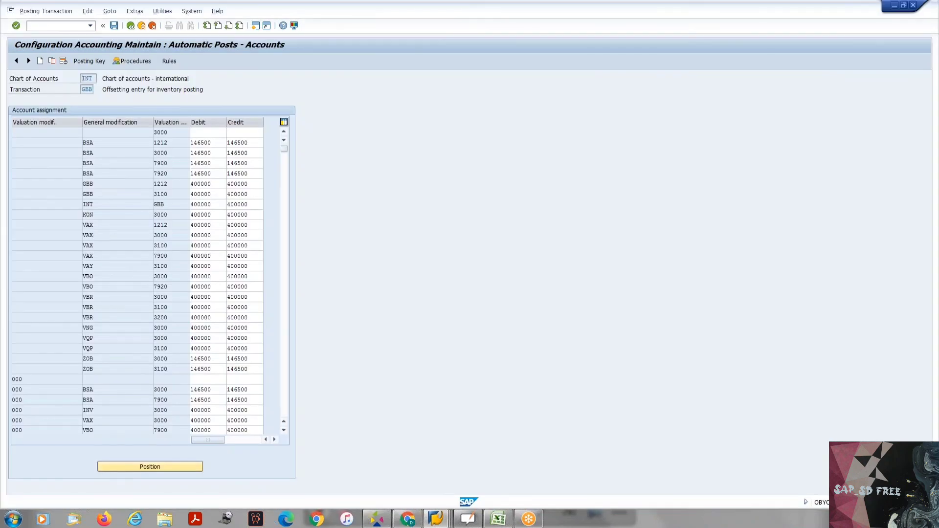
click(94, 236)
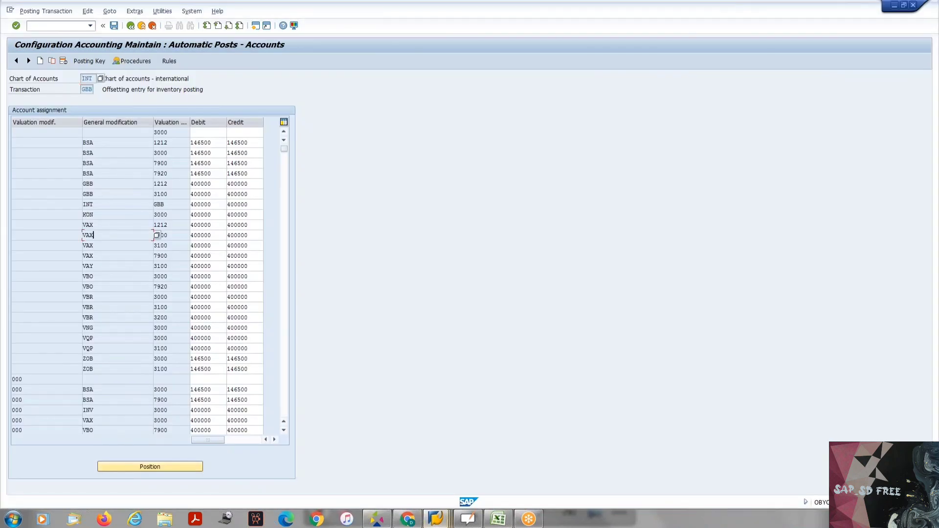
click(52, 62)
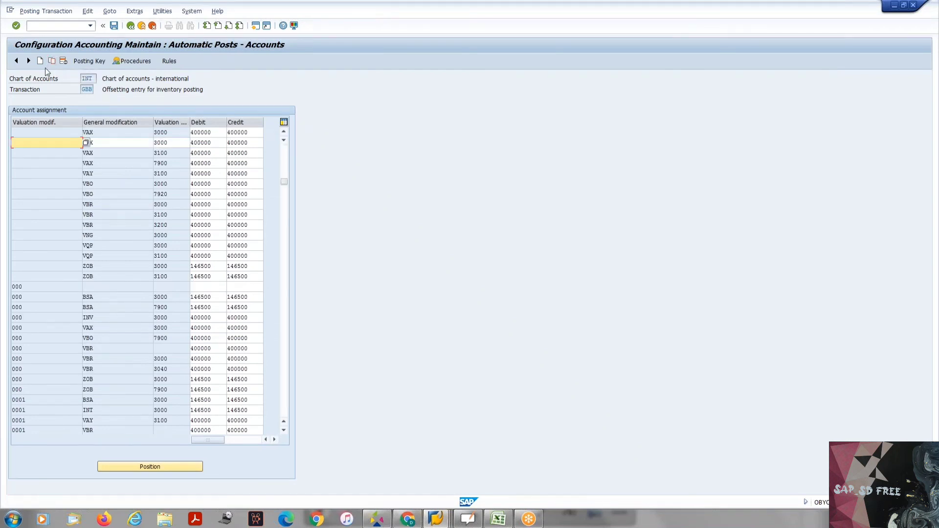
- Set the copied VAX entry's valuation class to 7920 and save it under the proposed customizing request
click(121, 142)
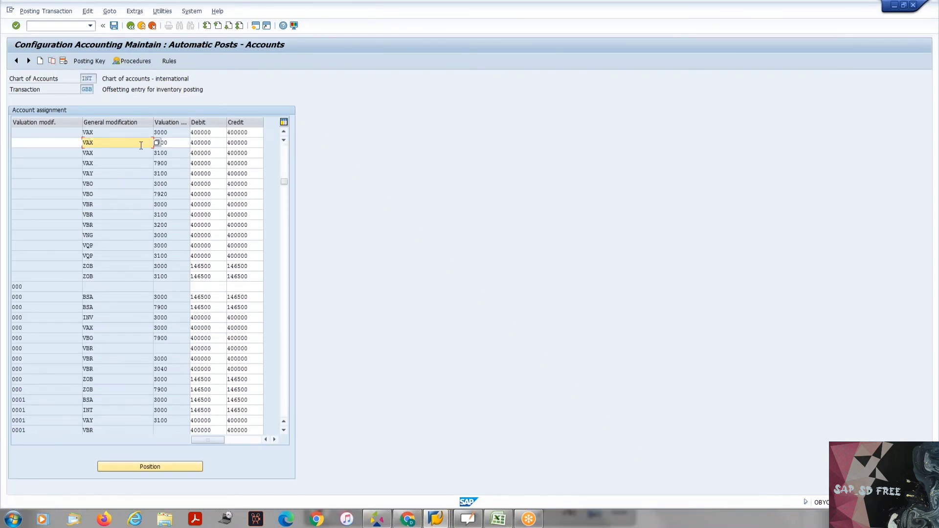
click(174, 144)
key(BackSpace)
key(BackSpace)
key(BackSpace)
key(BackSpace)
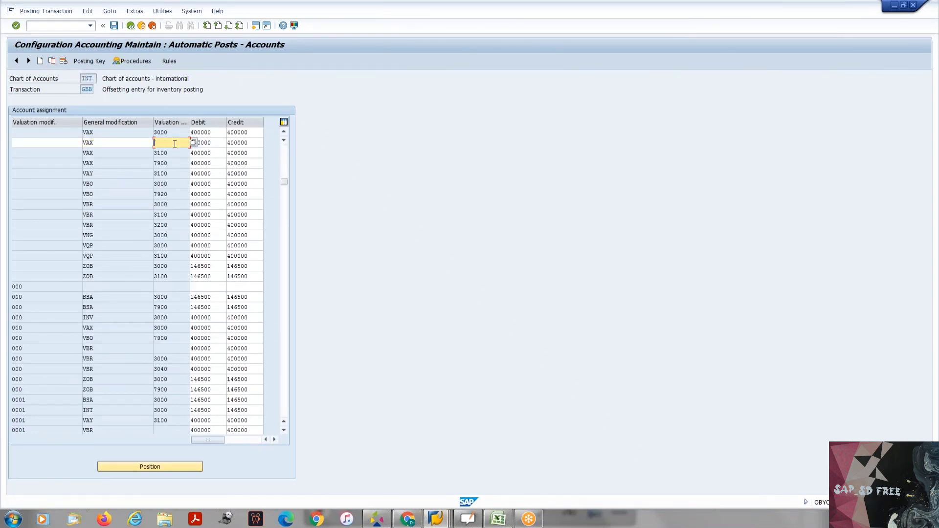
key(Down)
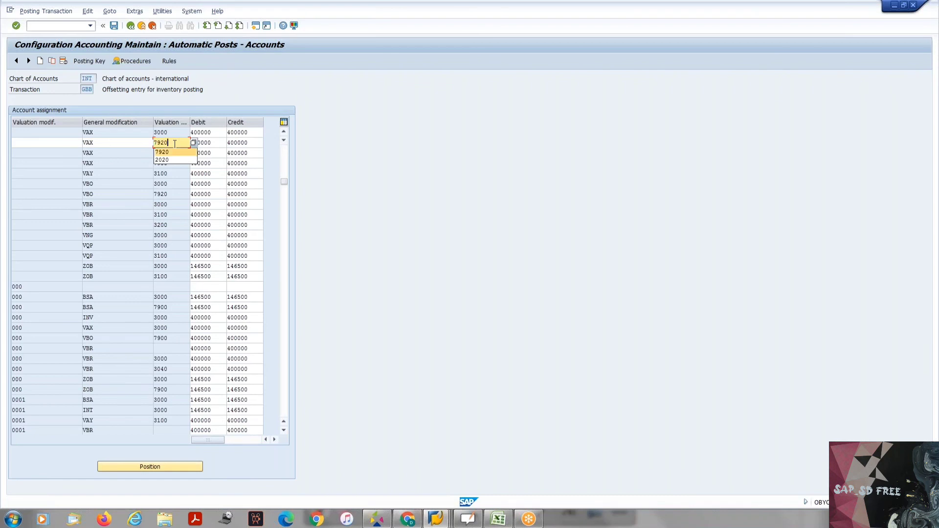
key(Return)
key(Return)
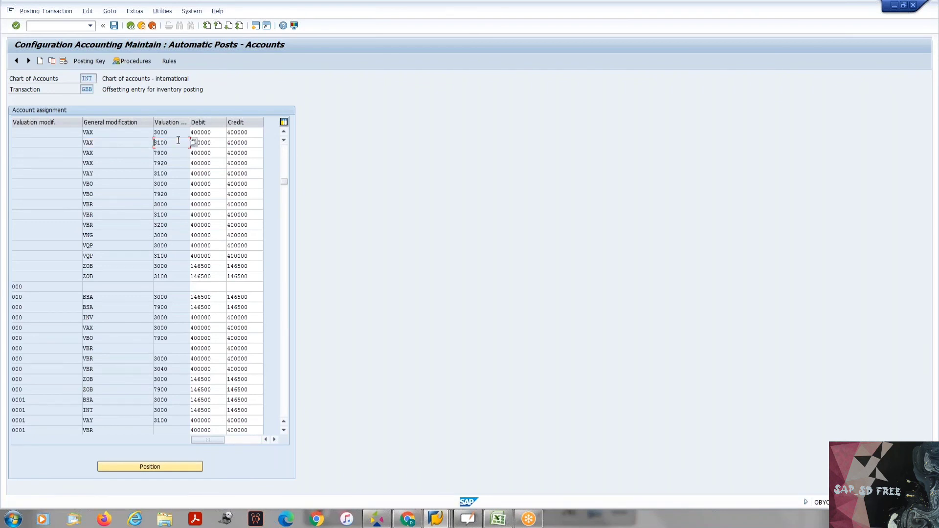
key(ctrl+s)
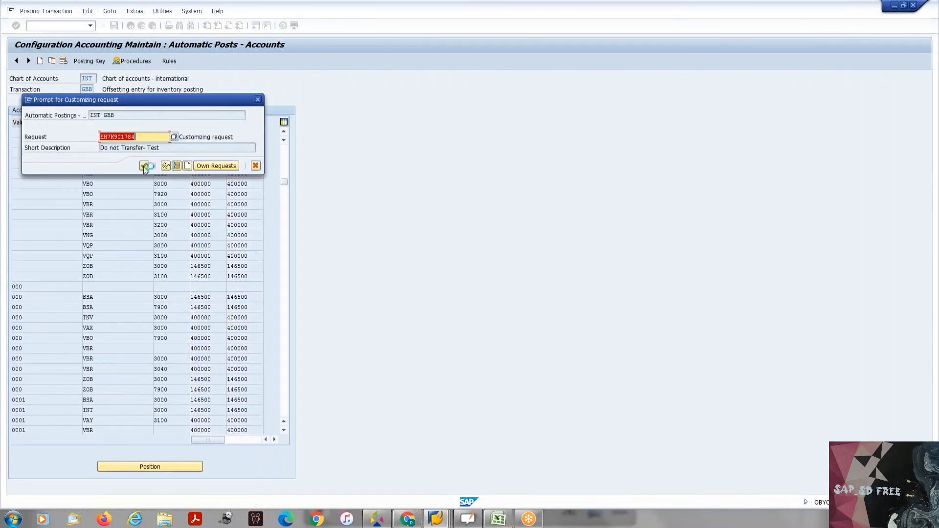
click(145, 166)
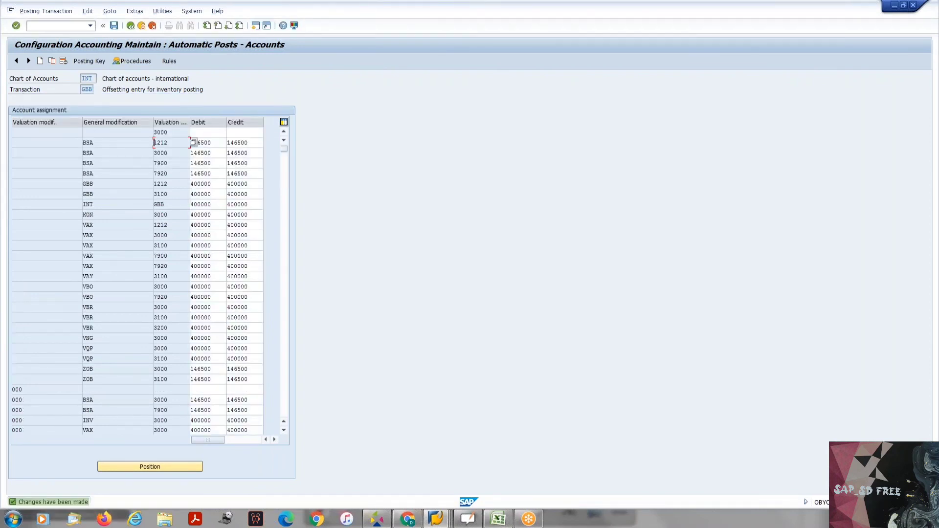
- Check the VAX 7920 entry's keys and debit and credit accounts, and return to the posting procedures list
click(179, 268)
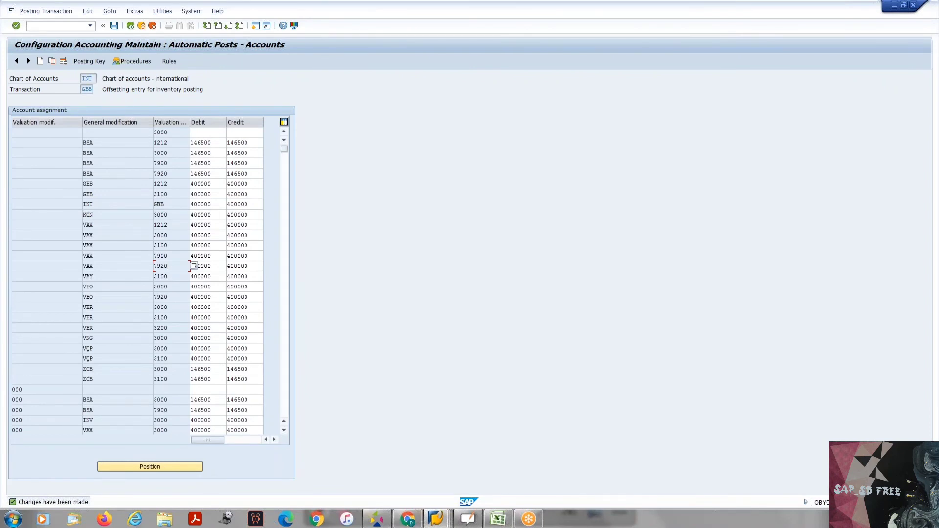
click(89, 79)
click(86, 90)
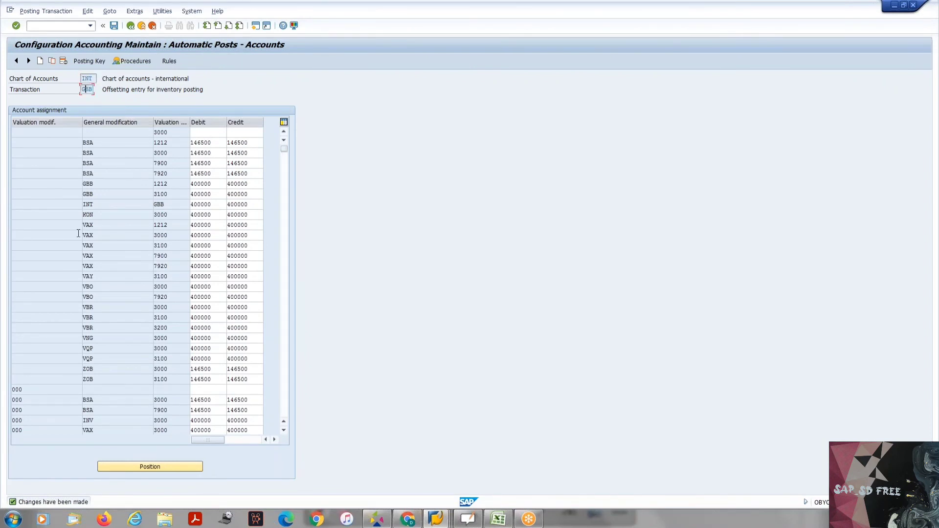
click(60, 267)
click(137, 267)
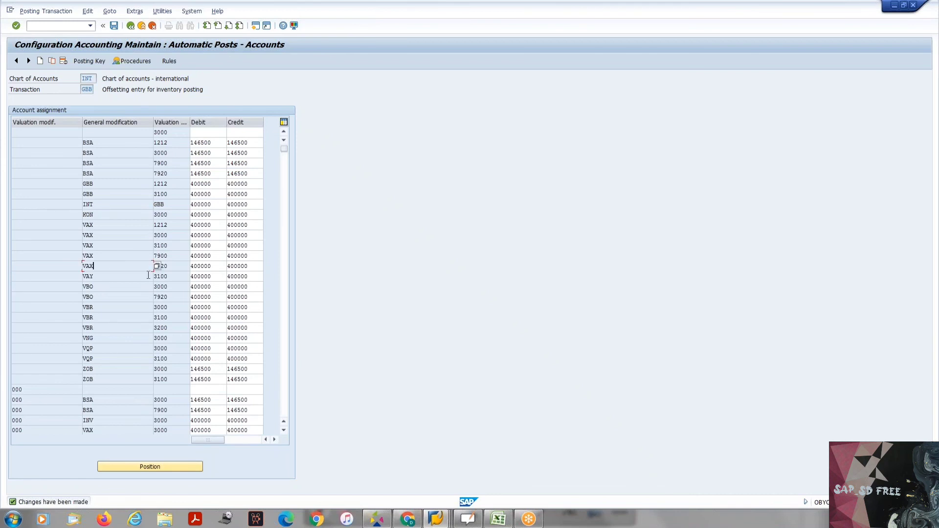
click(179, 267)
key(Tab)
click(250, 268)
click(130, 27)
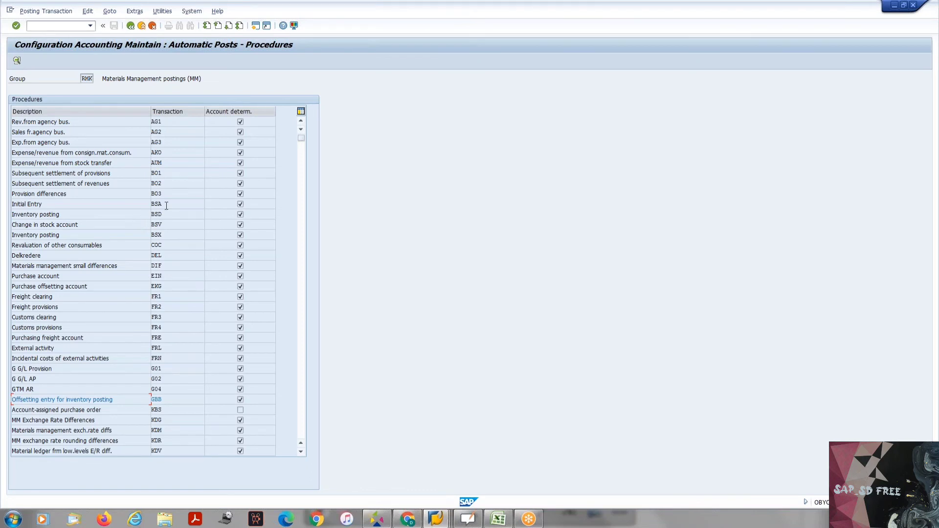
- Switch to the goods movement error log, return to the delivery overview and post the goods issue
drag(167, 205, 130, 210)
key(alt+Tab)
click(90, 25)
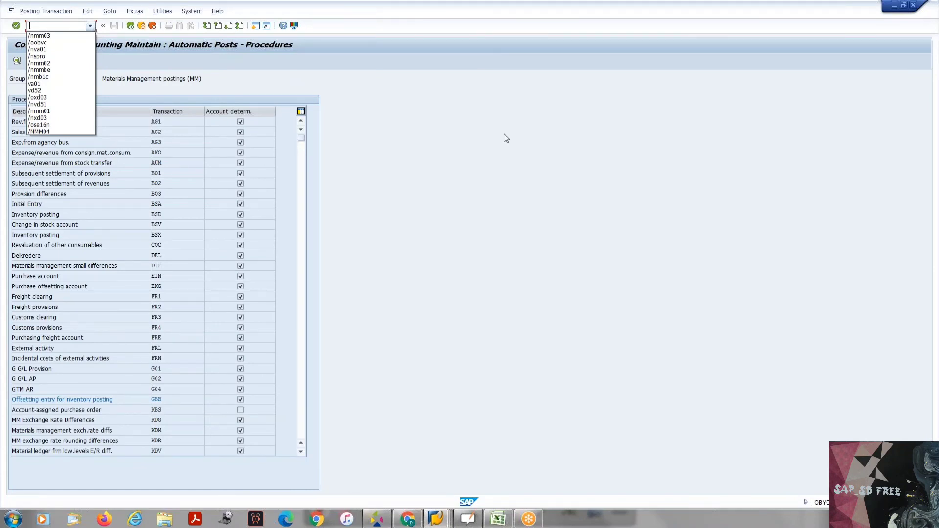
click(444, 146)
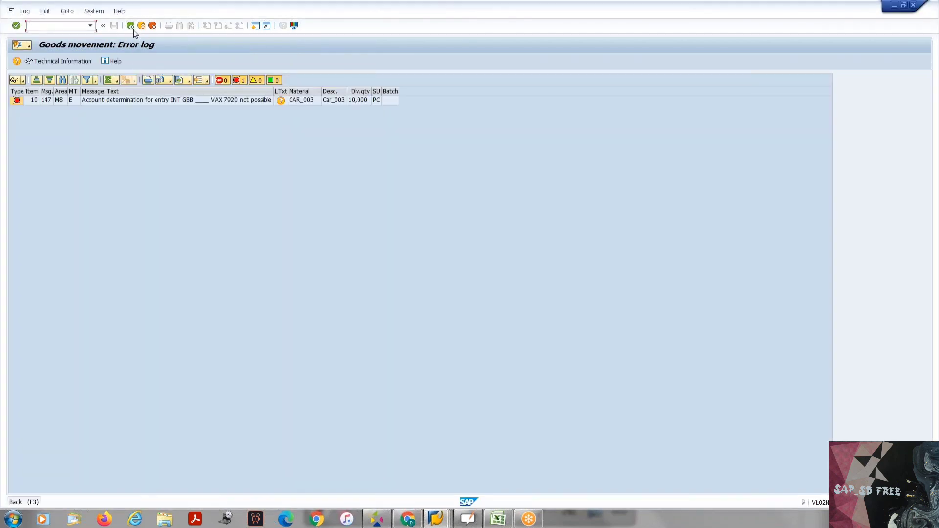
click(131, 26)
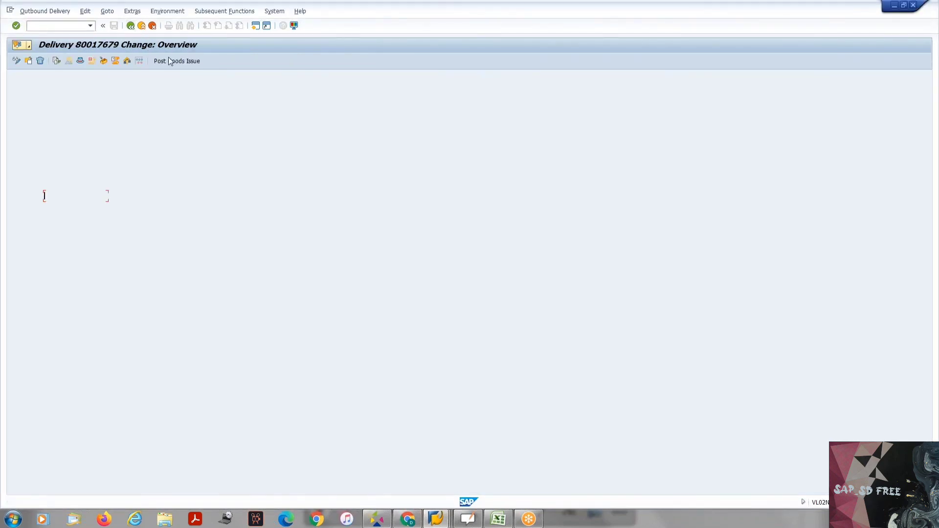
click(174, 60)
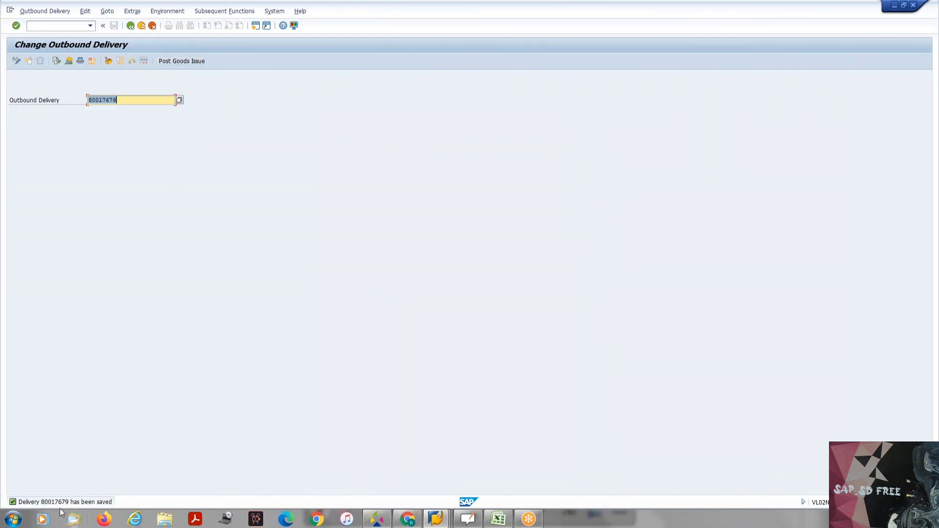
- Reopen the delivery and examine its status overview, including the possible billing status values
key(Return)
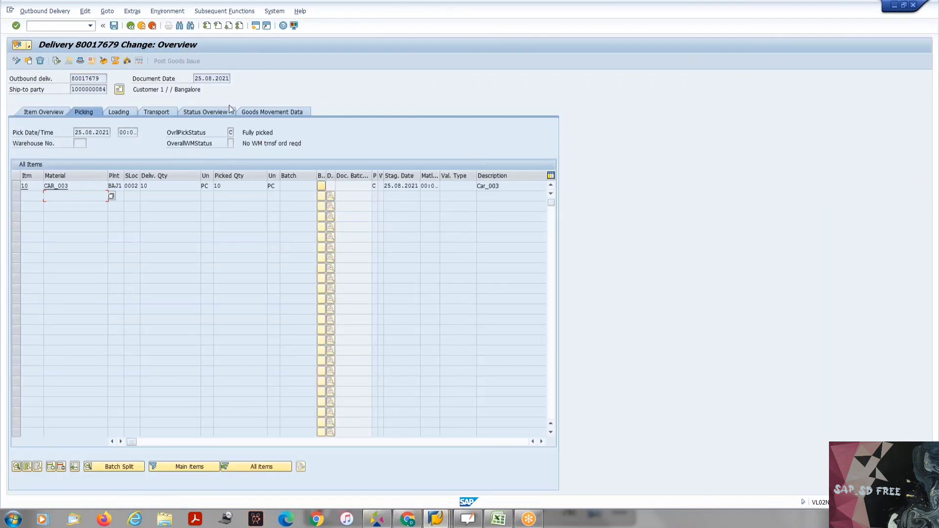
click(224, 112)
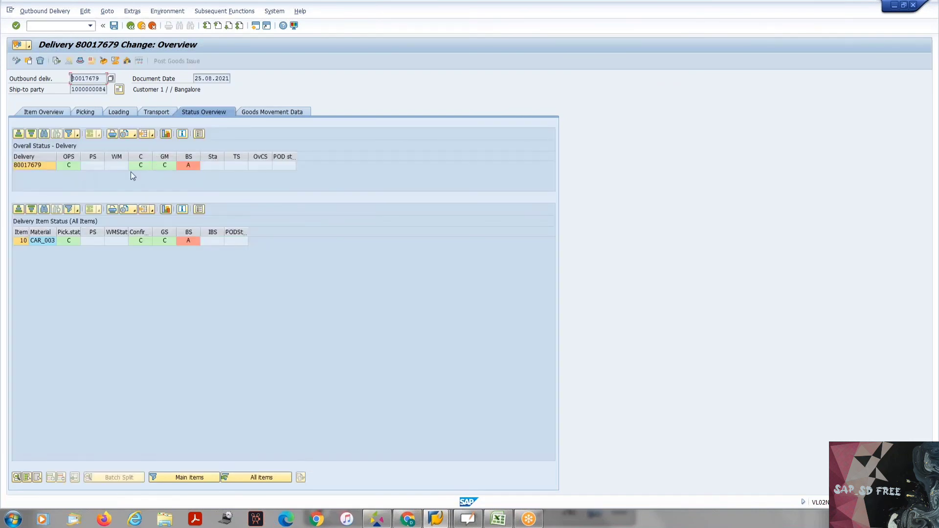
click(196, 166)
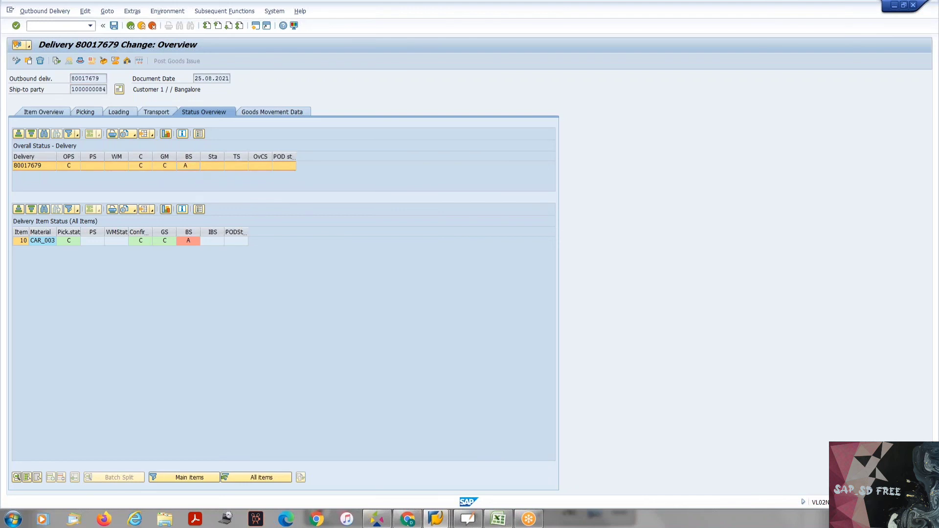
key(F4)
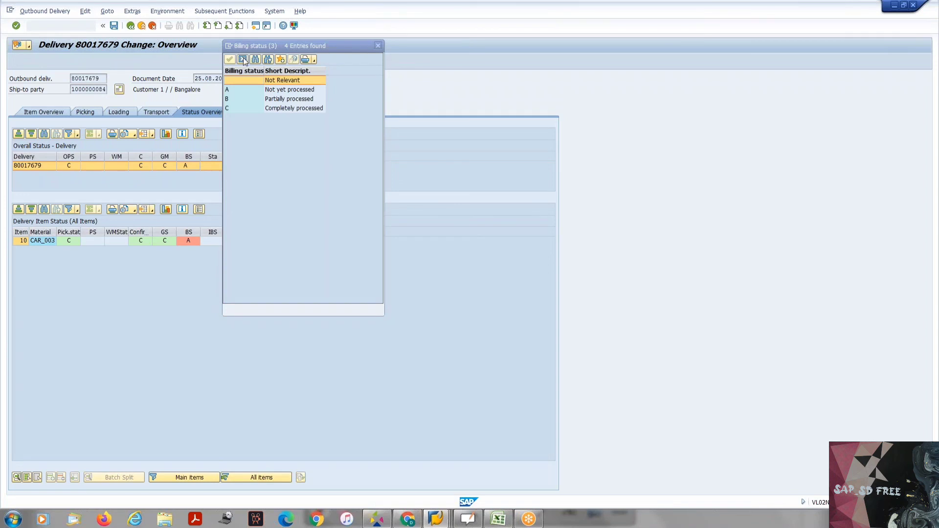
click(163, 165)
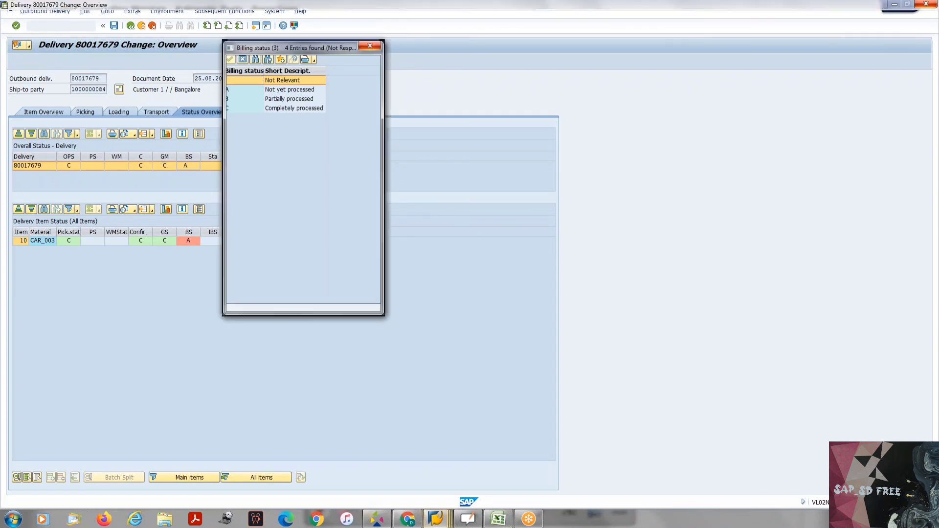
click(129, 165)
key(Escape)
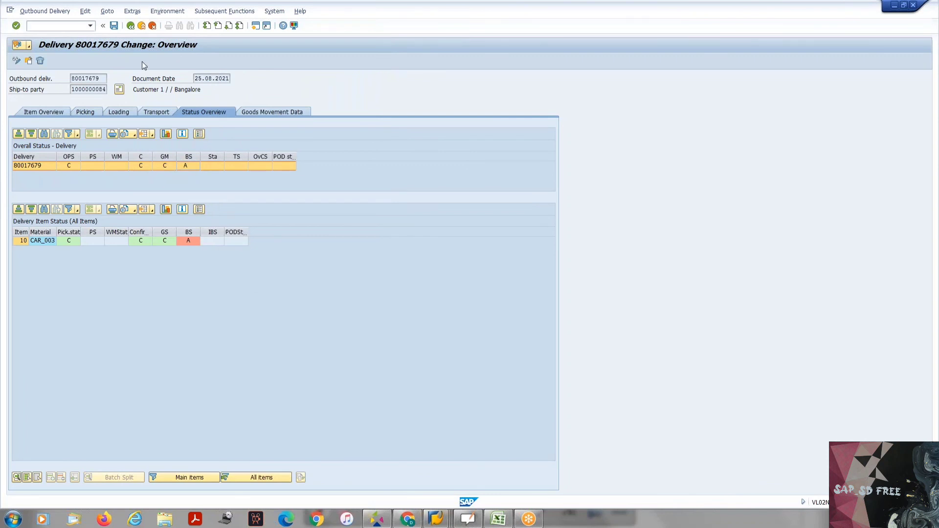
click(130, 28)
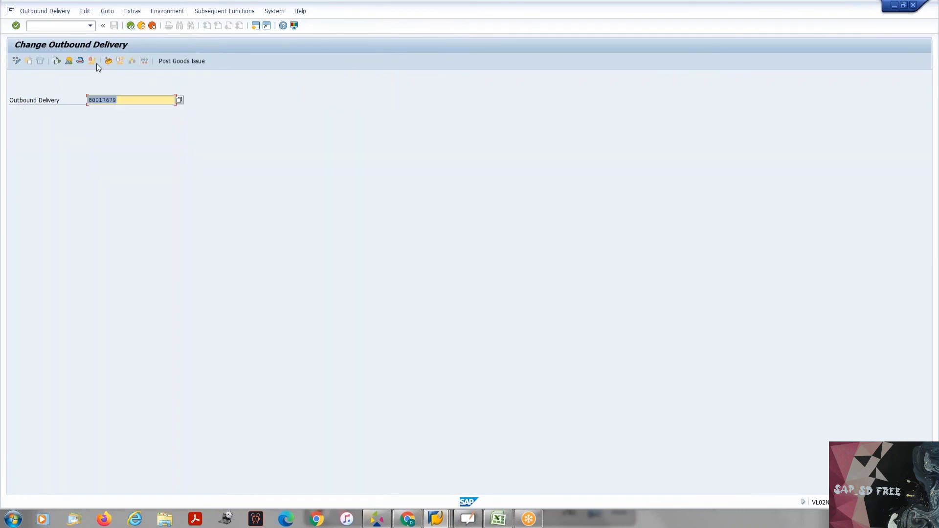
- Leave the outbound delivery transaction and start transaction VA03 for displaying sales orders
key(Return)
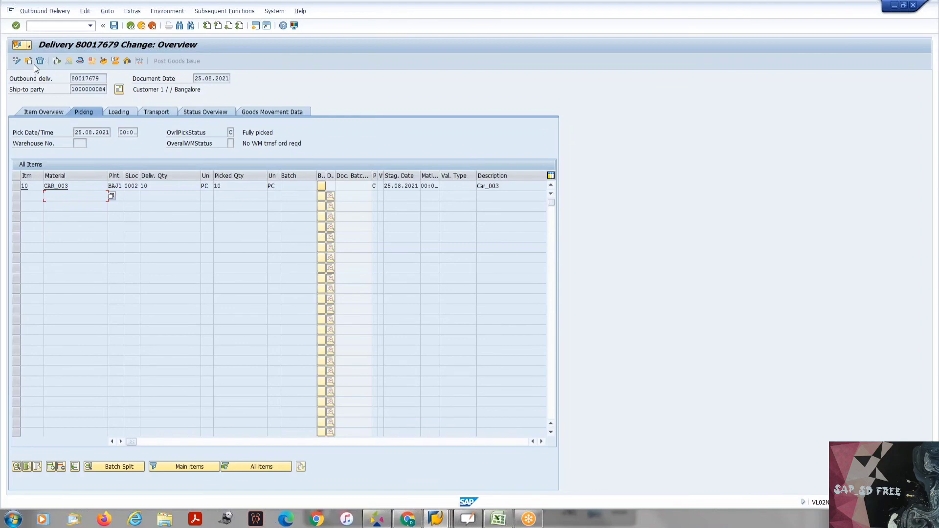
click(130, 26)
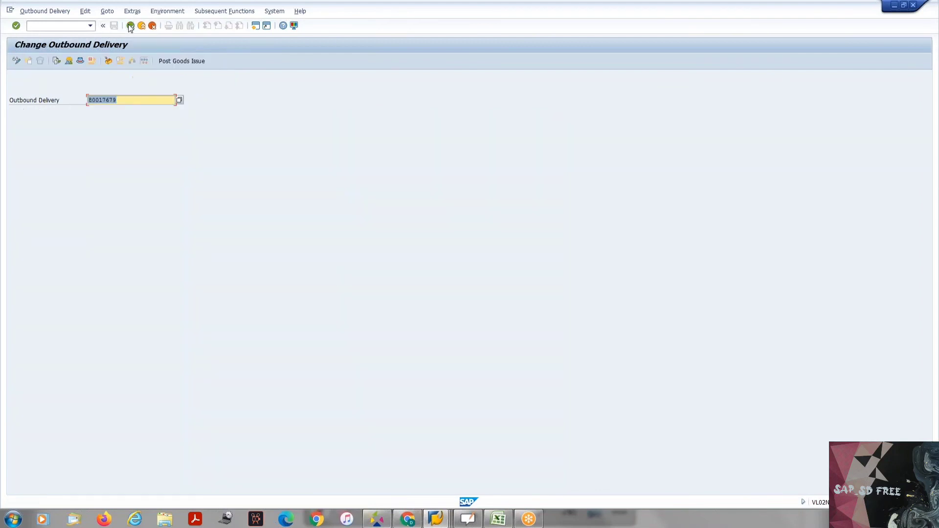
click(130, 26)
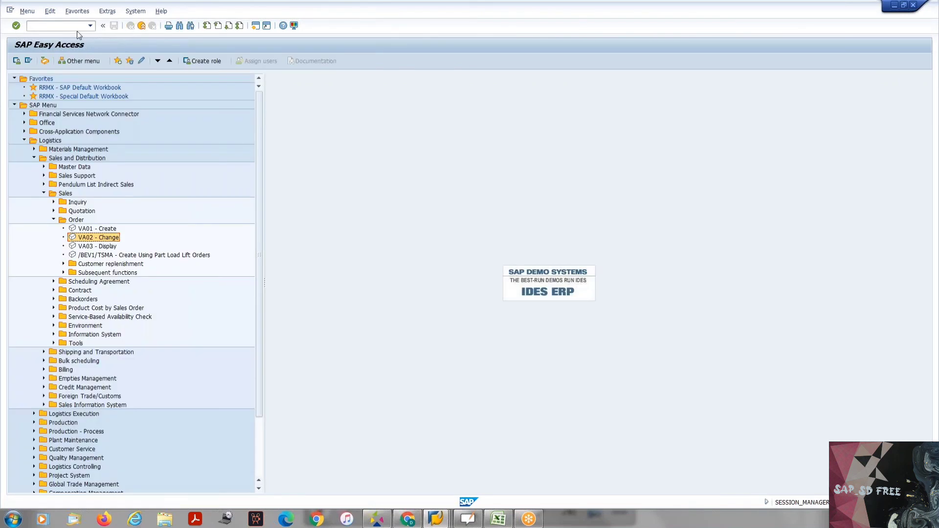
click(55, 26)
text(/nva03)
key(Return)
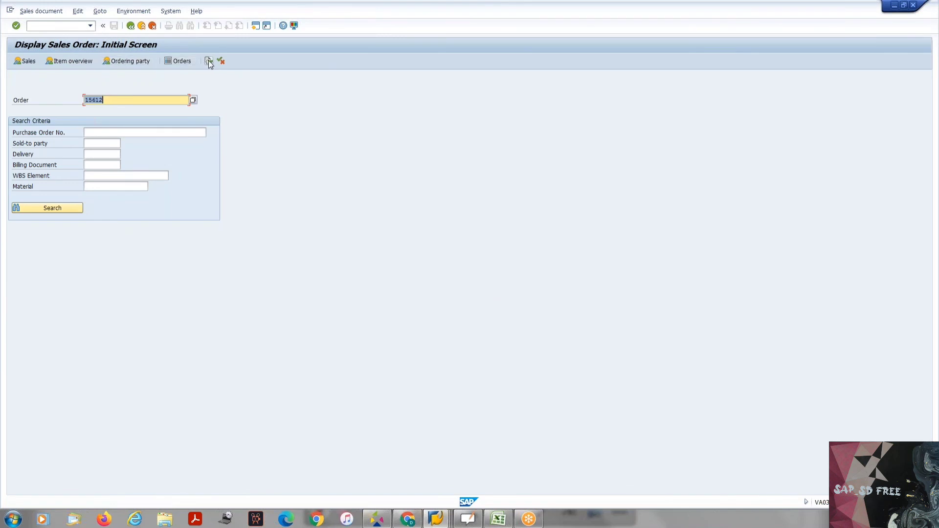
- Display the sales order's document flow and examine the delivery and goods issue entries
click(209, 62)
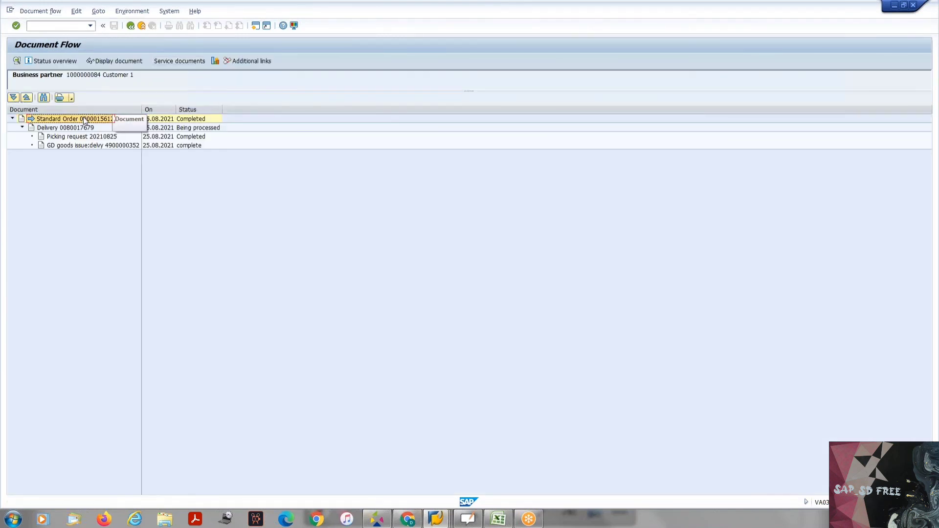
click(86, 130)
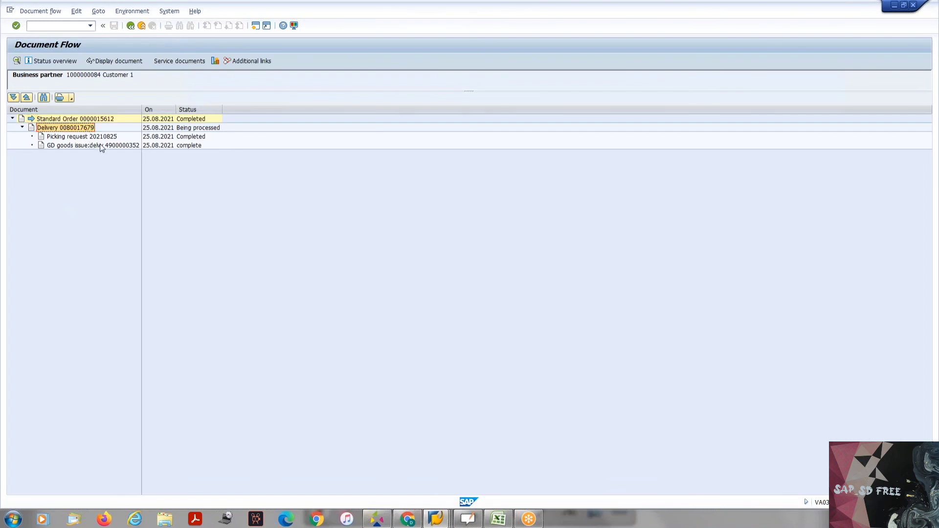
click(102, 146)
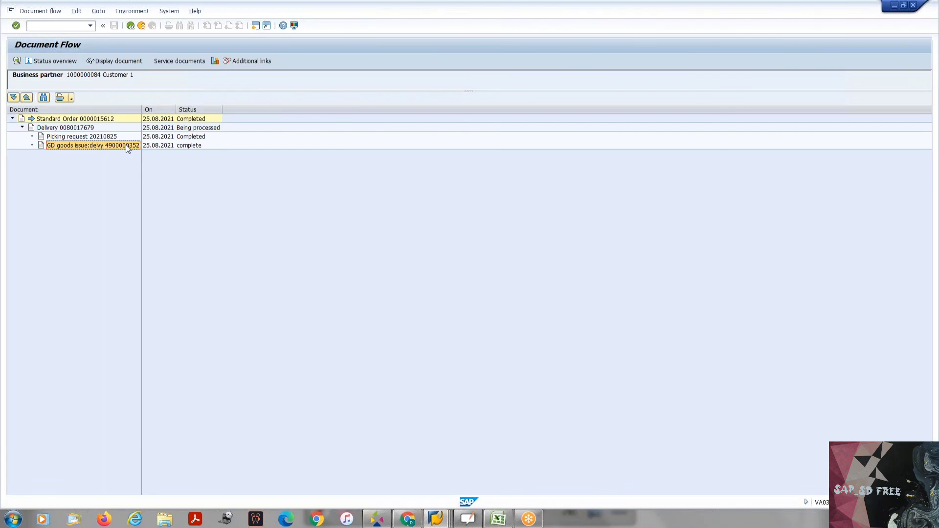
click(82, 128)
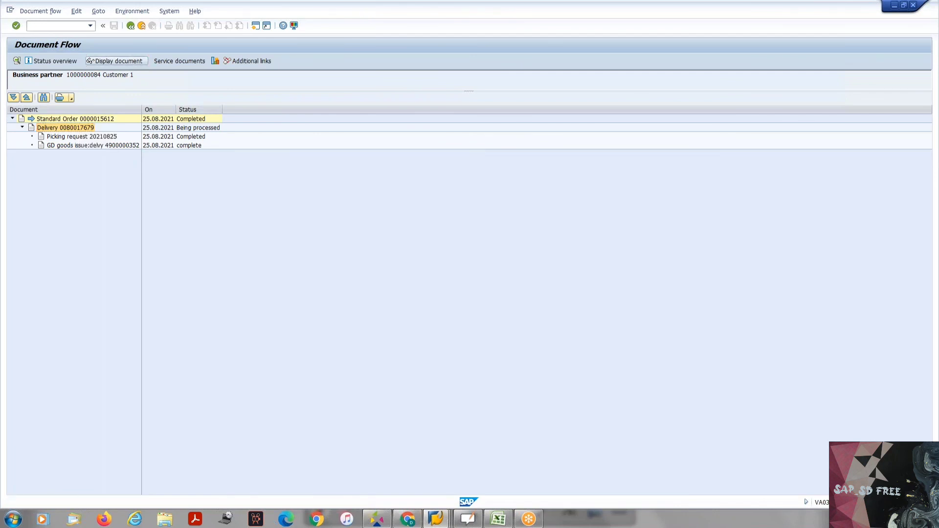
click(129, 25)
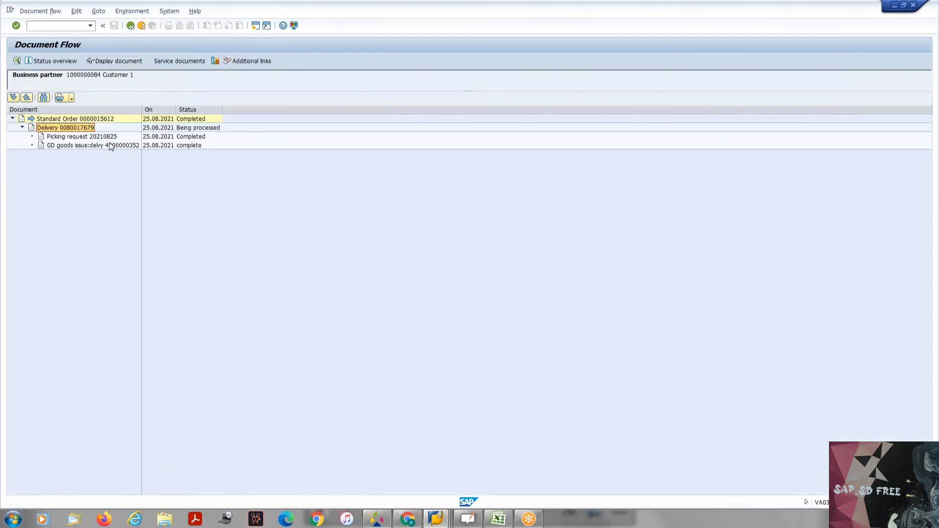
- Open the goods issue's material document from the document flow and examine the CAR_003 item's movement type
click(110, 146)
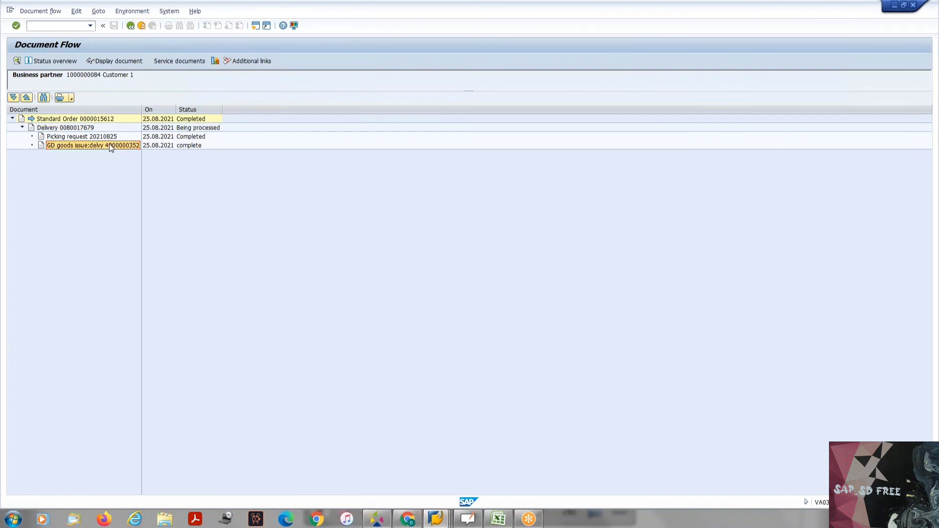
click(107, 60)
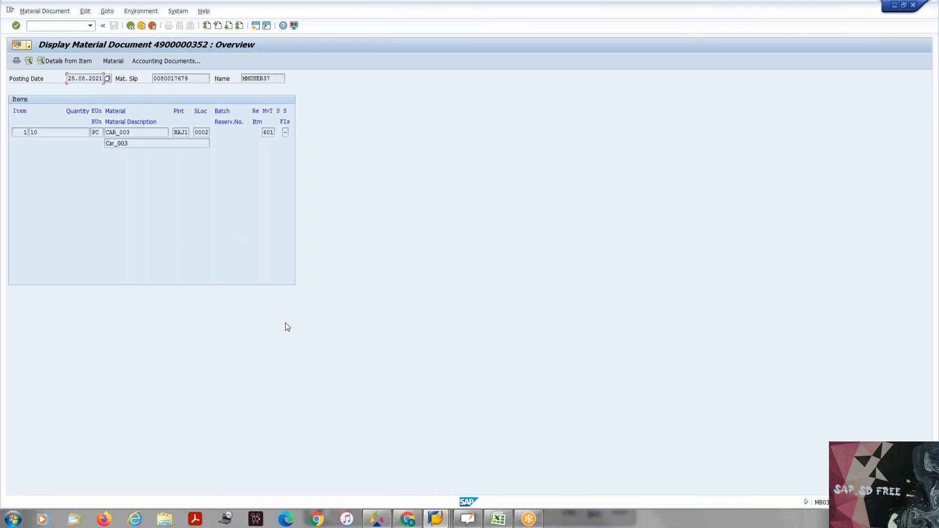
click(273, 132)
click(274, 132)
drag(264, 131, 276, 129)
click(275, 130)
- Display the goods issue's accounting document, examine its inventory and consumption line items, and return to the material document
click(154, 61)
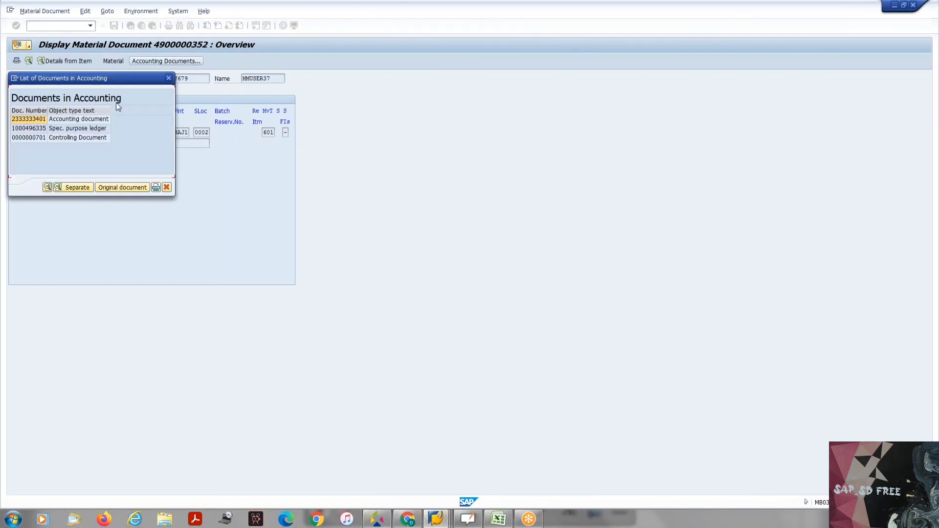
double_click(90, 118)
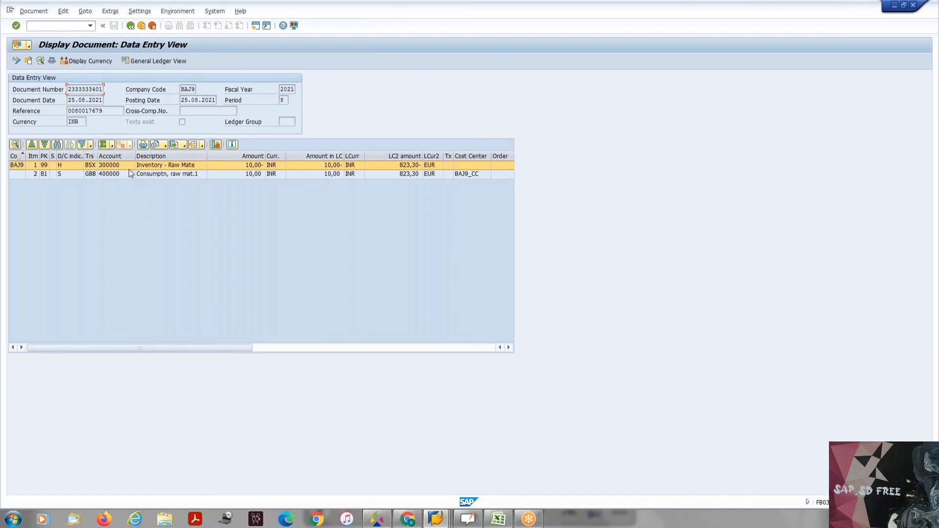
click(154, 166)
click(151, 174)
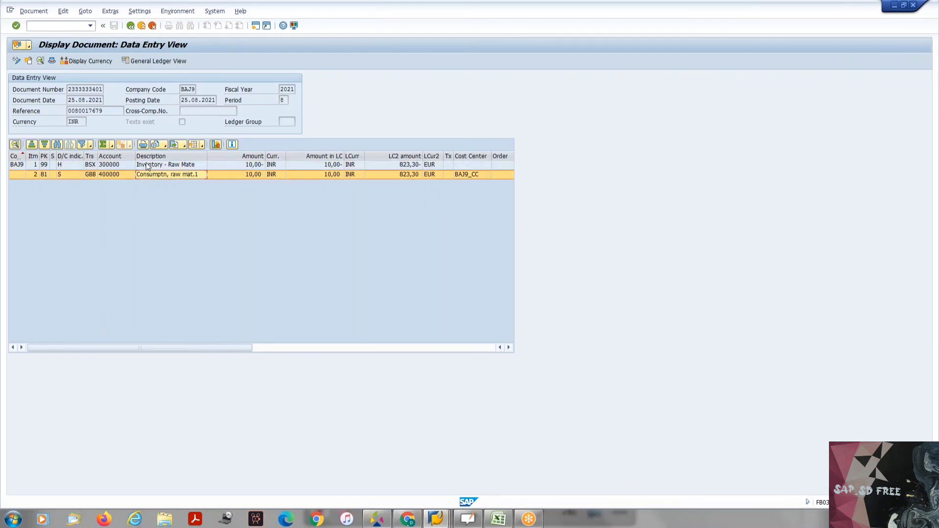
click(147, 166)
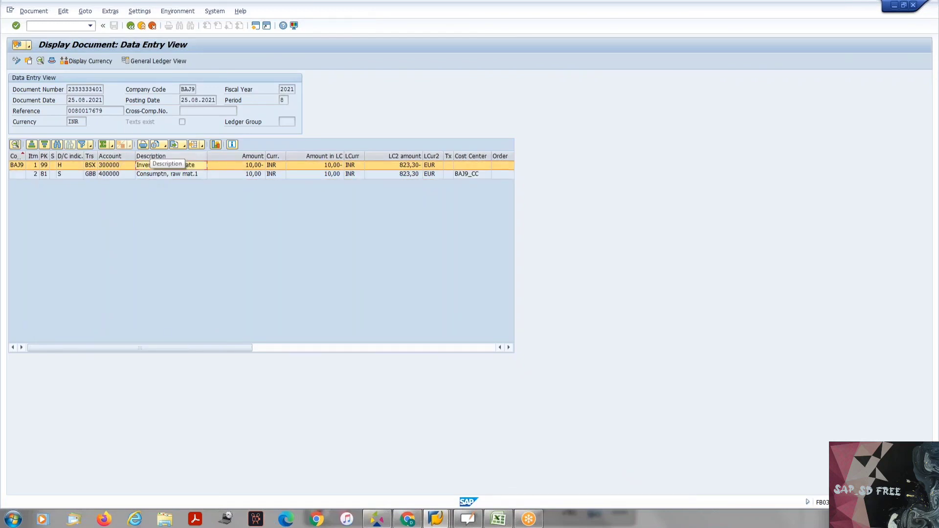
click(130, 25)
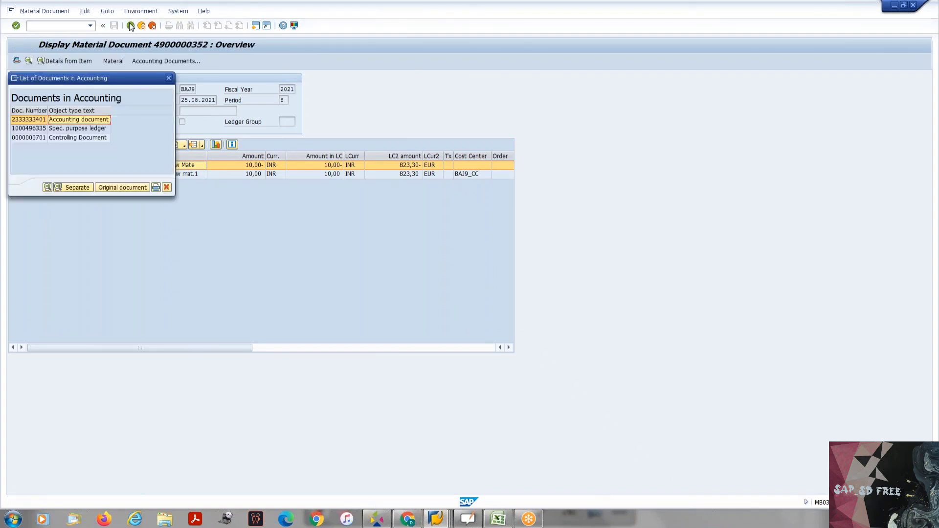
click(169, 78)
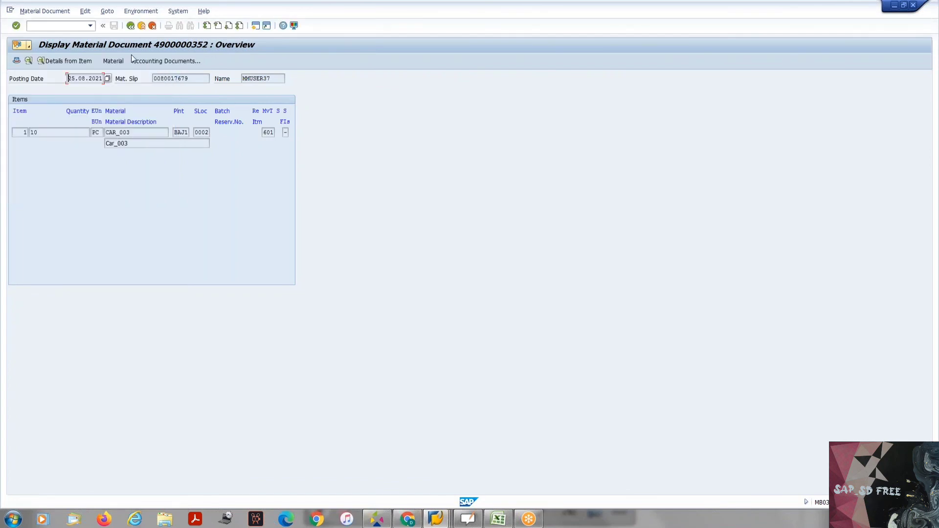
- Reopen the sales order's document flow, display the outbound delivery and examine its available functions for billing
click(131, 27)
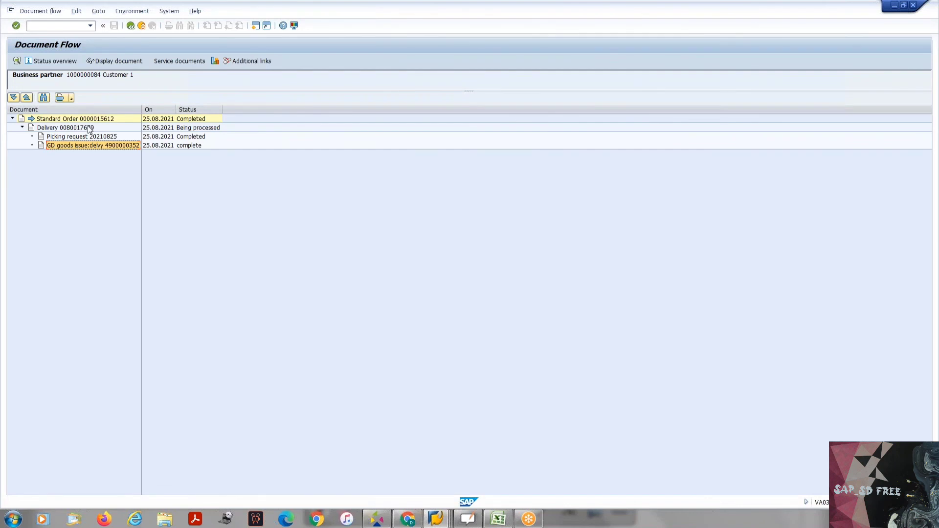
click(131, 25)
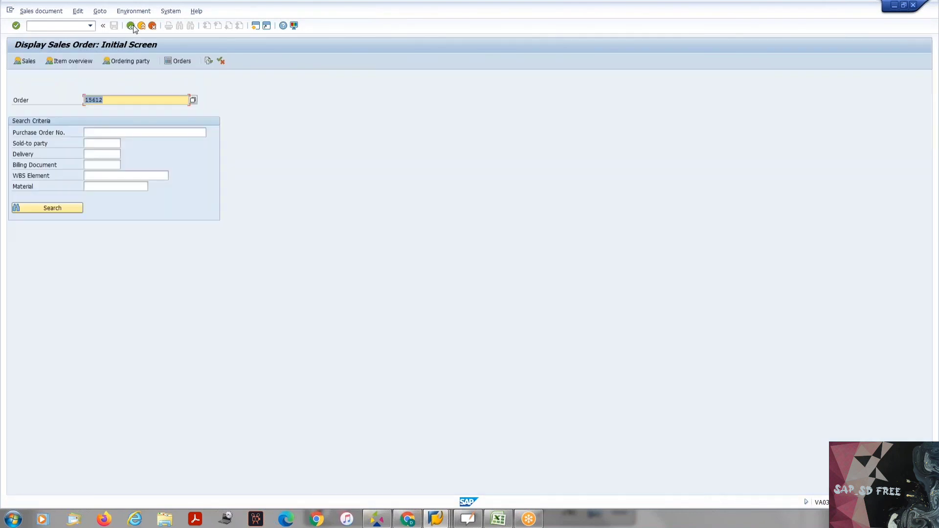
click(210, 62)
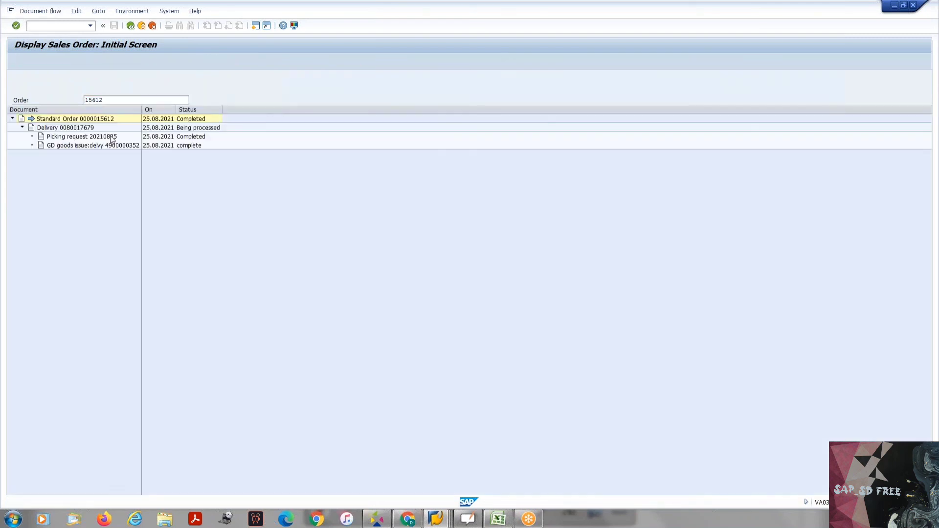
click(88, 128)
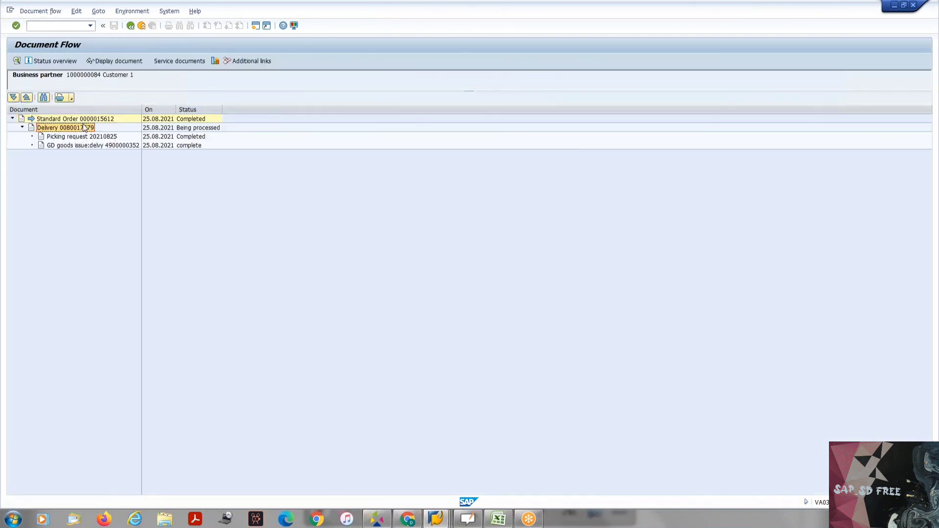
click(108, 61)
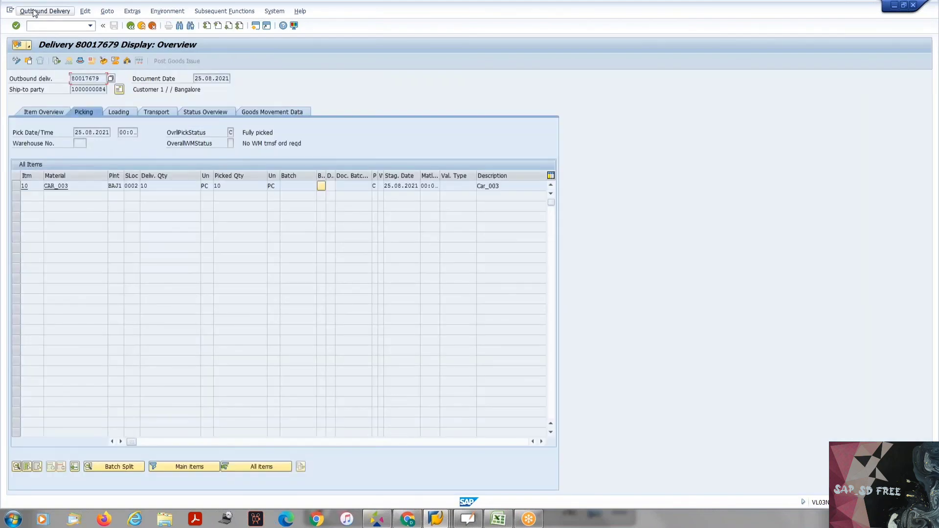
click(33, 11)
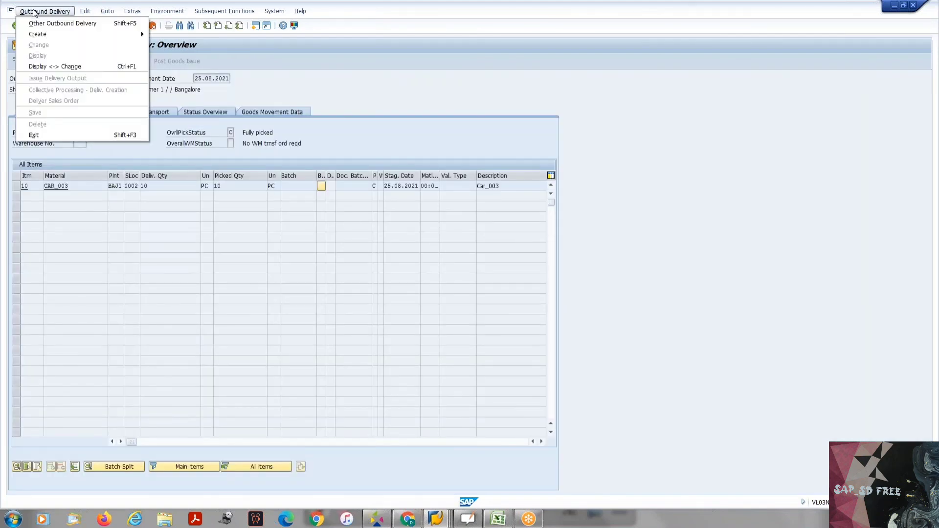
click(245, 72)
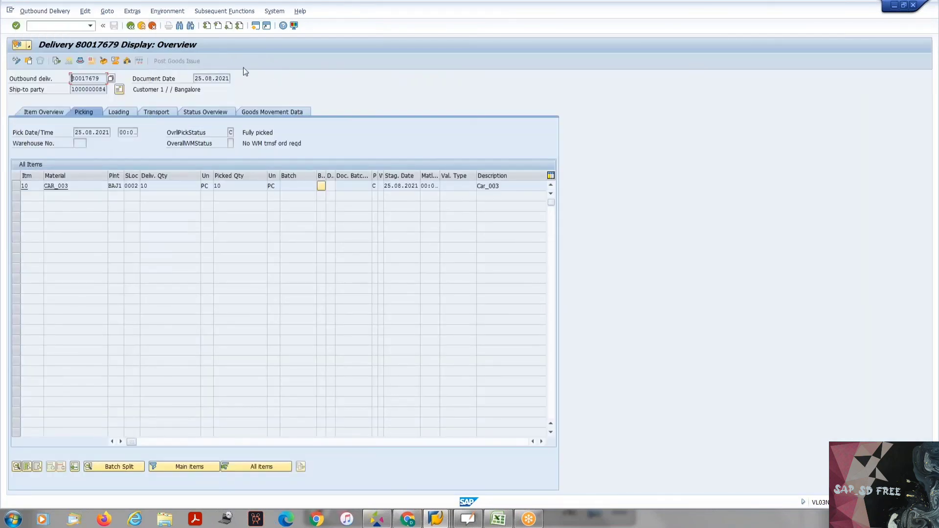
click(130, 26)
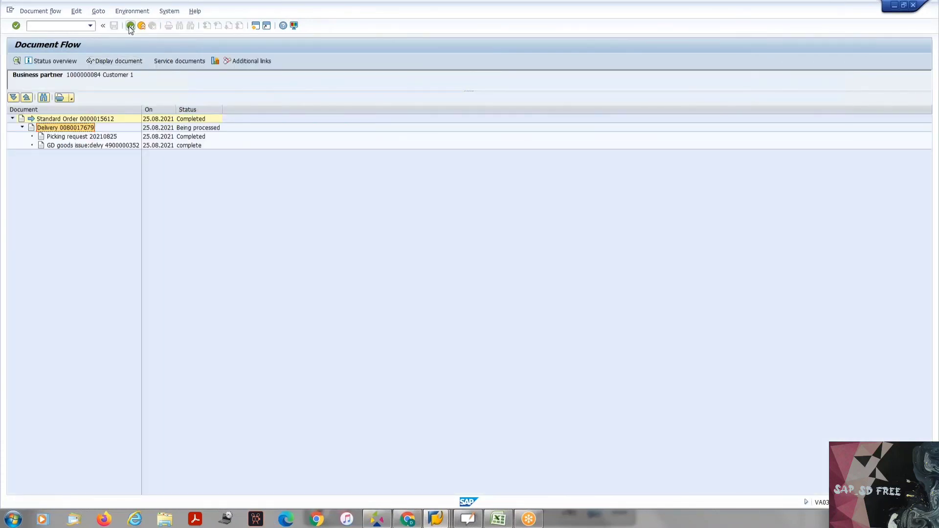
click(114, 65)
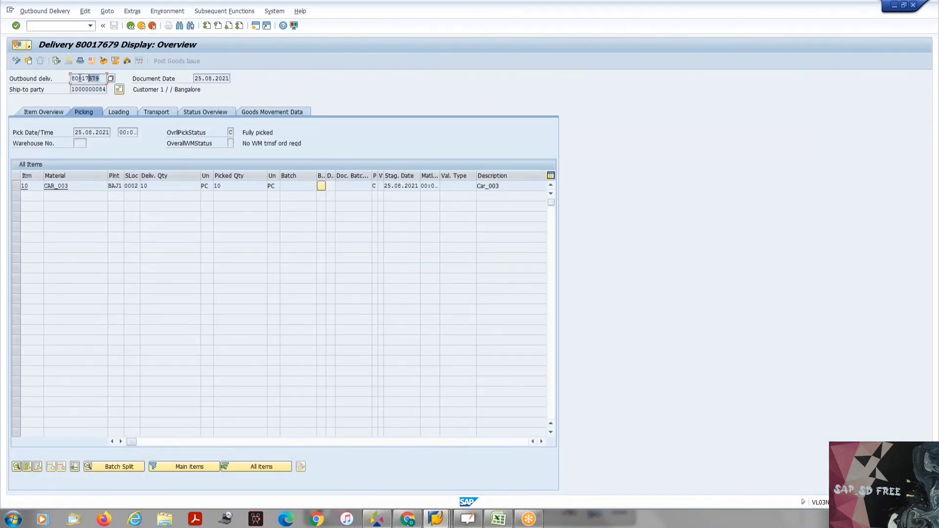
click(131, 27)
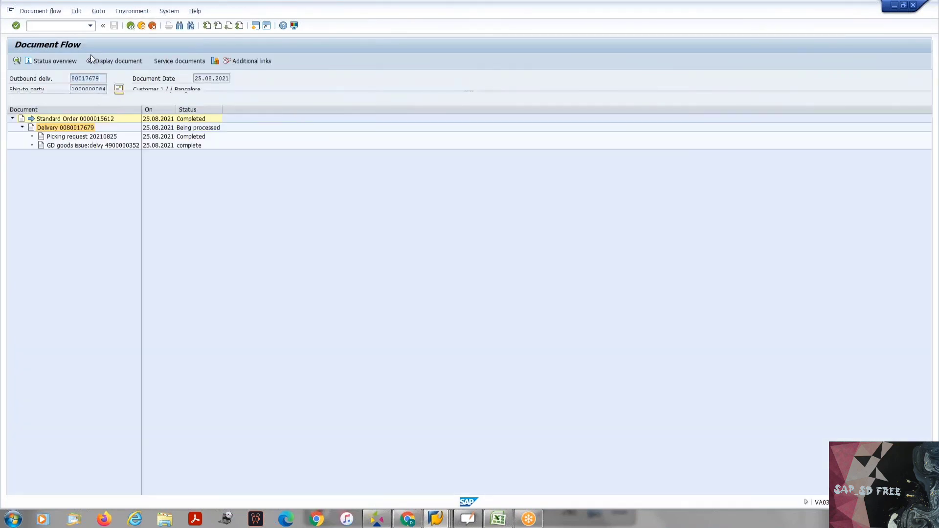
- Open the standard order from its document flow and try to create a billing document for it
click(101, 59)
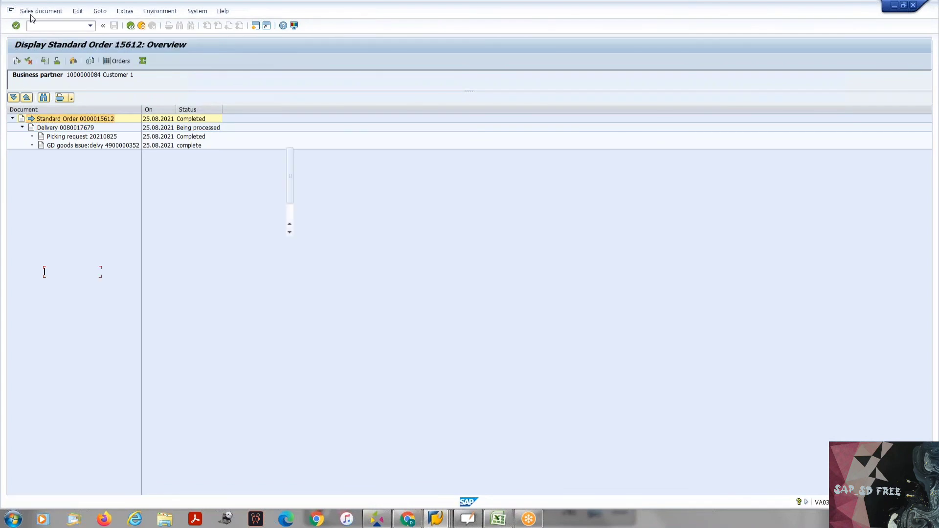
click(41, 11)
click(36, 100)
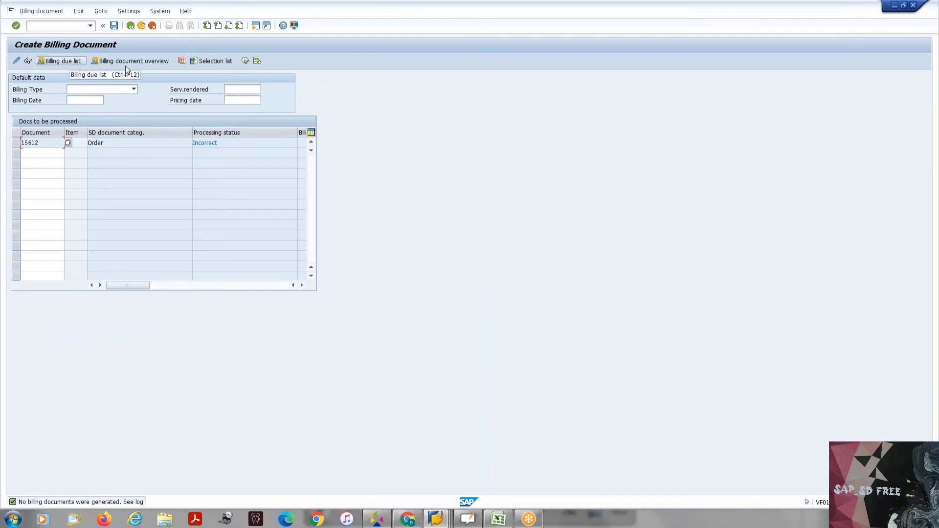
- Examine the billing error log for the order and leave the billing document creation
click(78, 11)
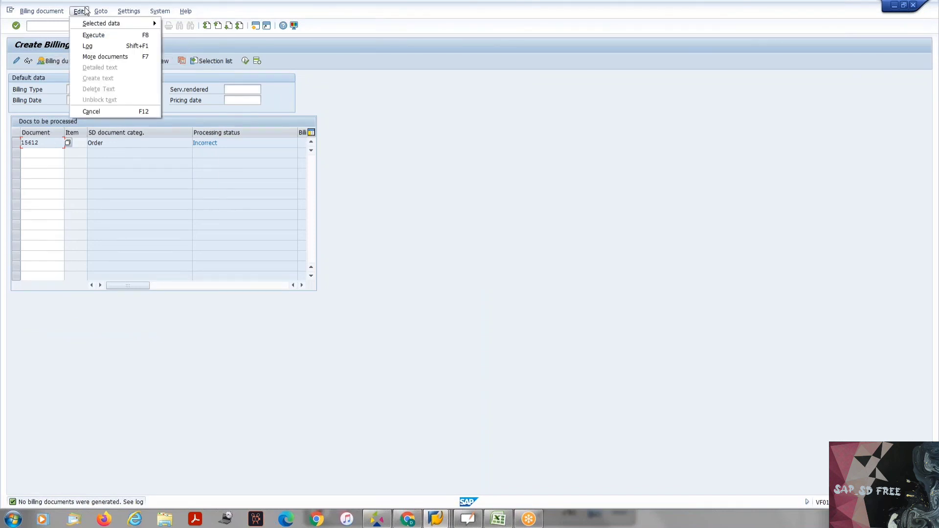
click(102, 47)
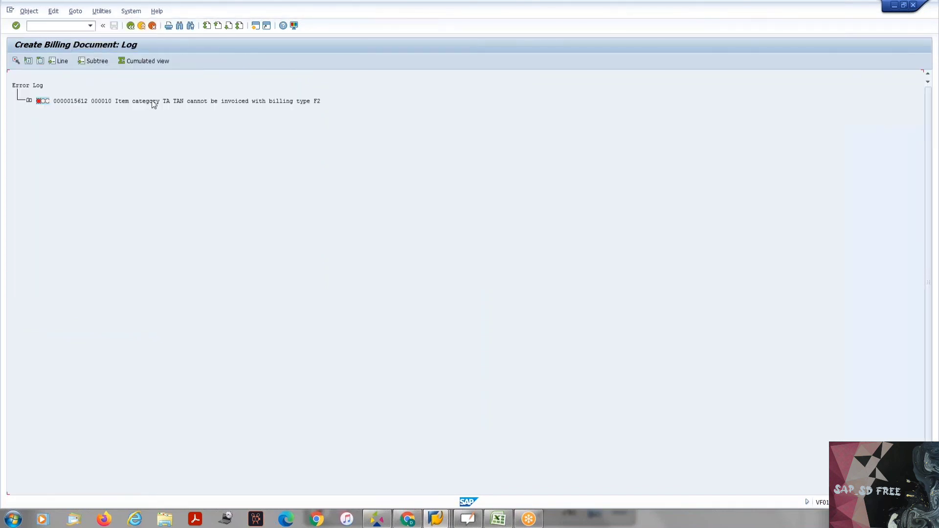
drag(118, 104, 324, 102)
click(130, 25)
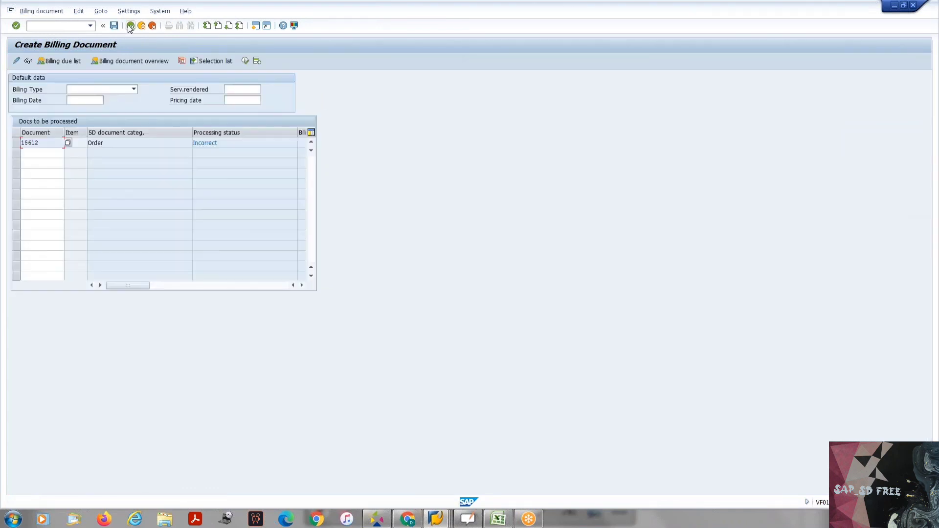
click(130, 26)
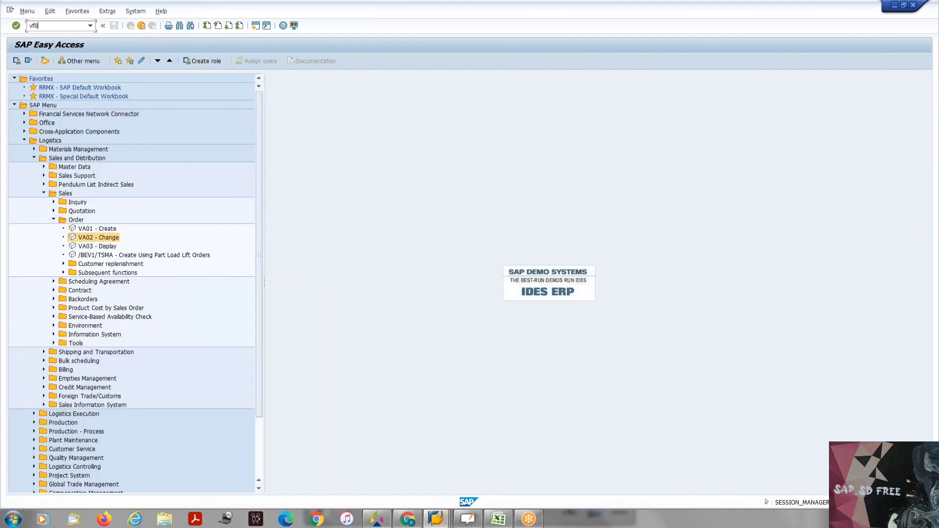
- Start transaction VF01 for creating billing documents and clear the stray text from the first document entry
key(Return)
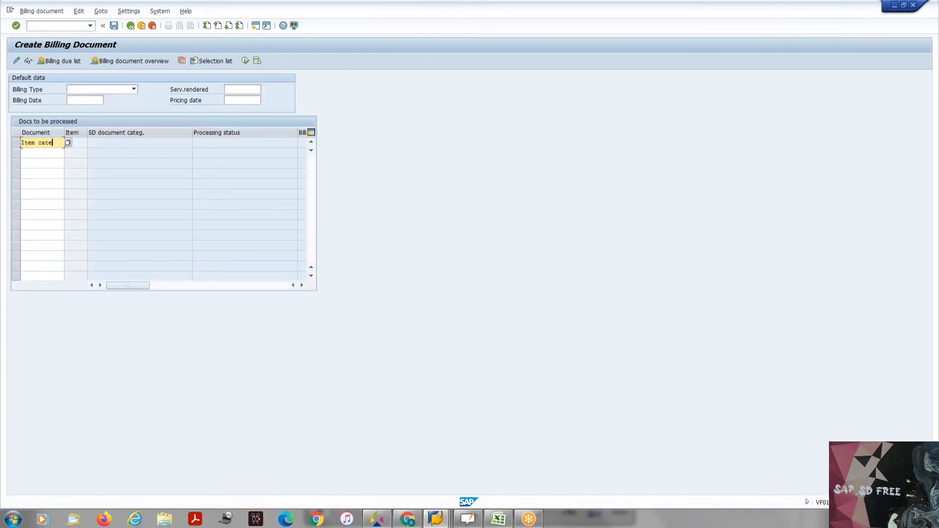
key(BackSpace)
key(BackSpace)
key(BackSpace)
key(BackSpace)
key(BackSpace)
key(BackSpace)
key(BackSpace)
key(BackSpace)
key(BackSpace)
- Start transaction VL03N for displaying outbound deliveries and copy the delivery number
click(56, 26)
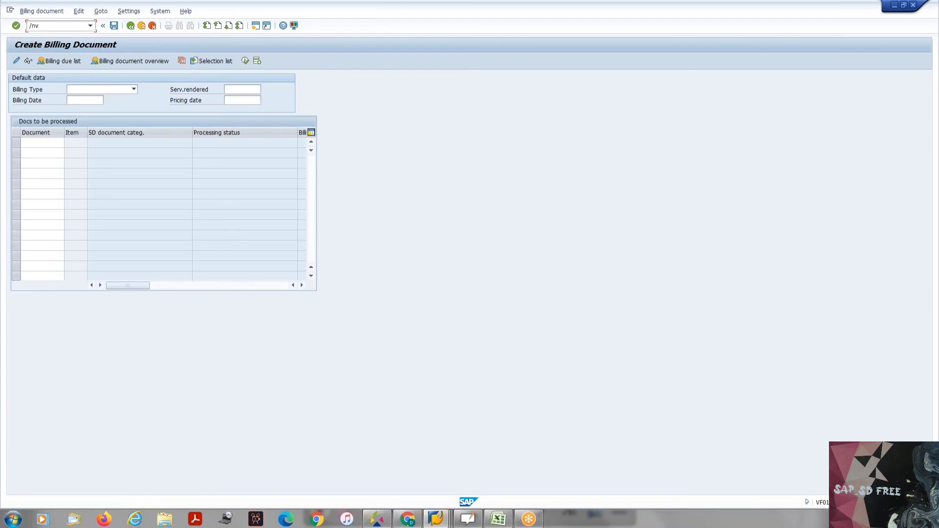
text(l03)
key(Return)
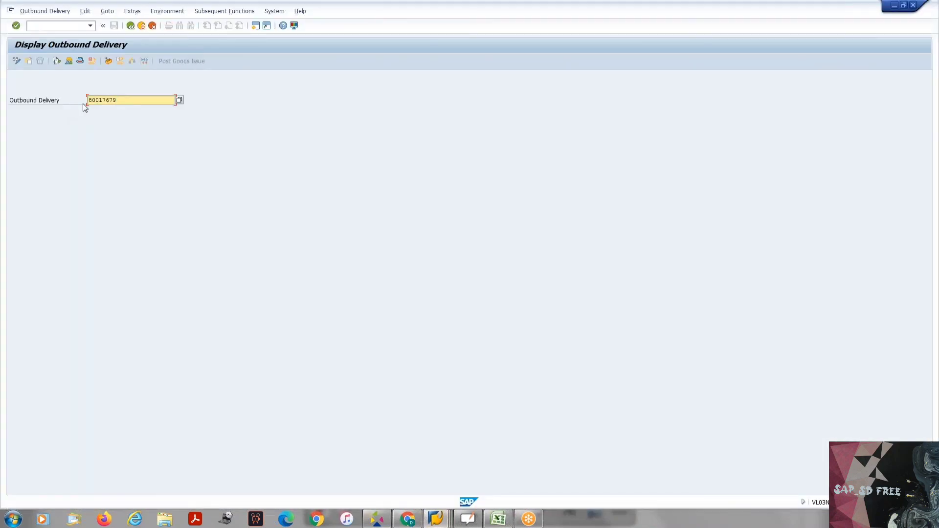
click(45, 10)
click(81, 101)
click(37, 141)
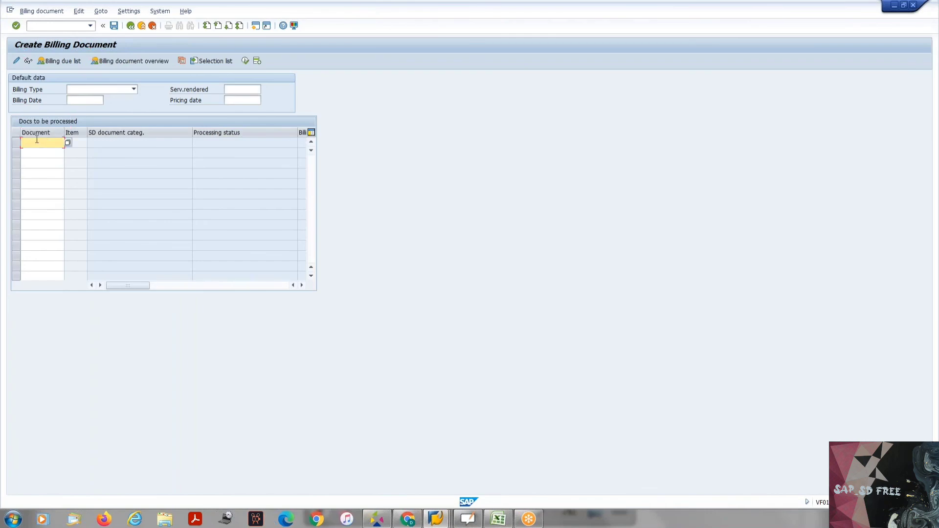
key(F3)
drag(119, 100, 77, 92)
key(ctrl+c)
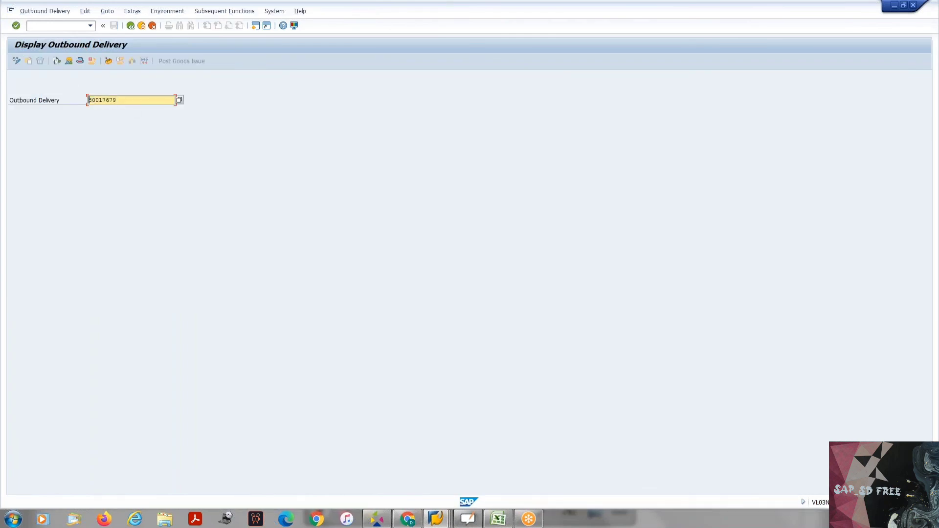
- Switch to the billing document creation and set the billing type to F2 Invoice (F2)
key(alt+Tab)
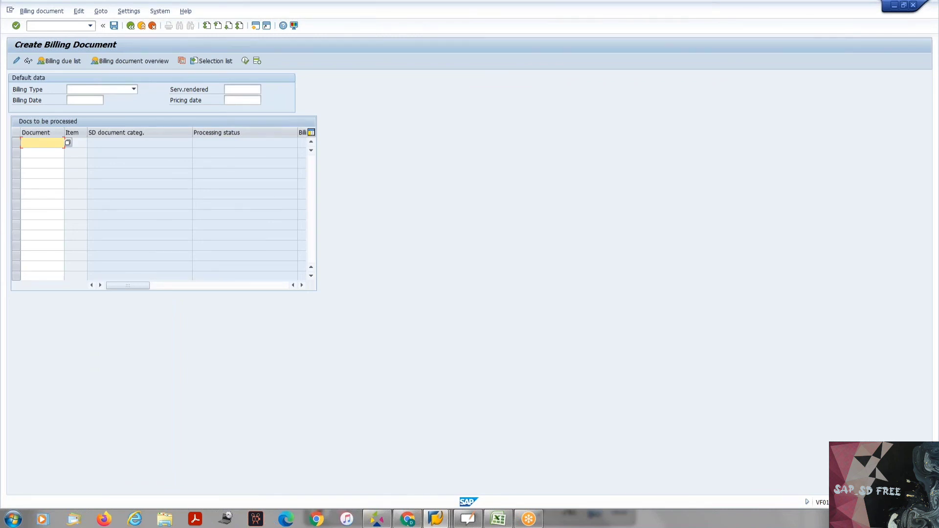
click(96, 89)
text(f2)
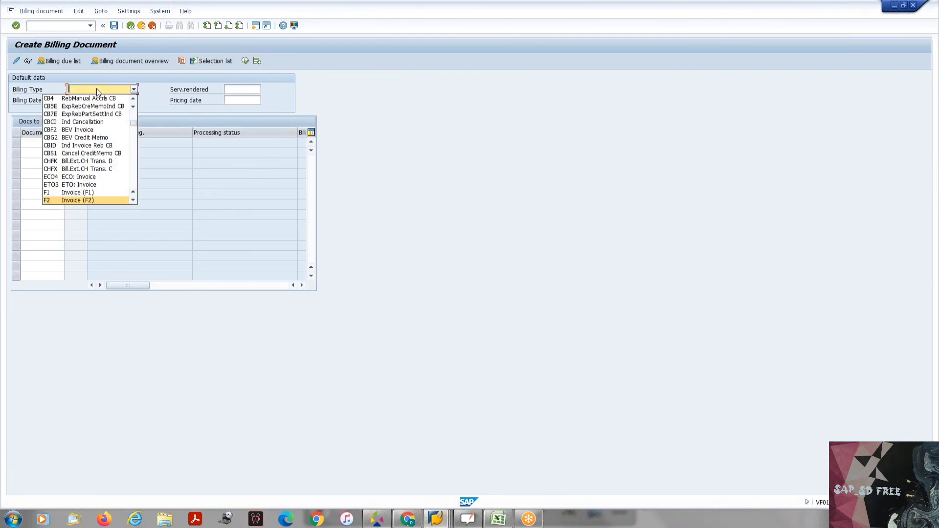
key(Return)
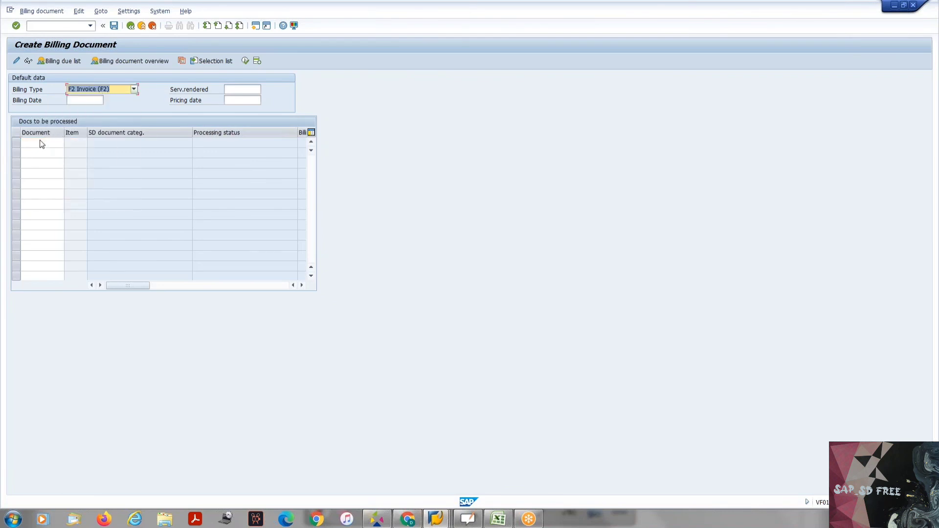
- Enter the copied outbound delivery number as the document to process and generate the invoice's item overview
key(alt+Tab)
drag(119, 100, 57, 100)
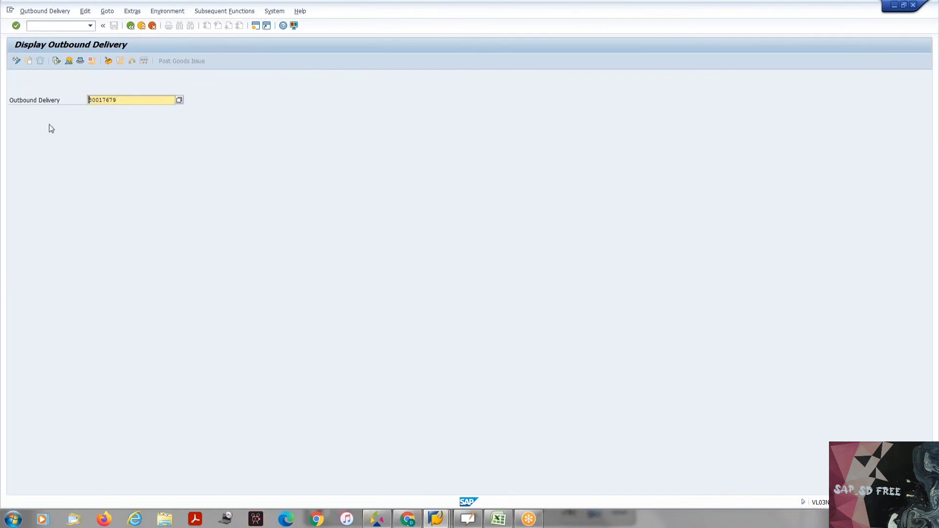
key(alt+Tab)
key(ctrl+v)
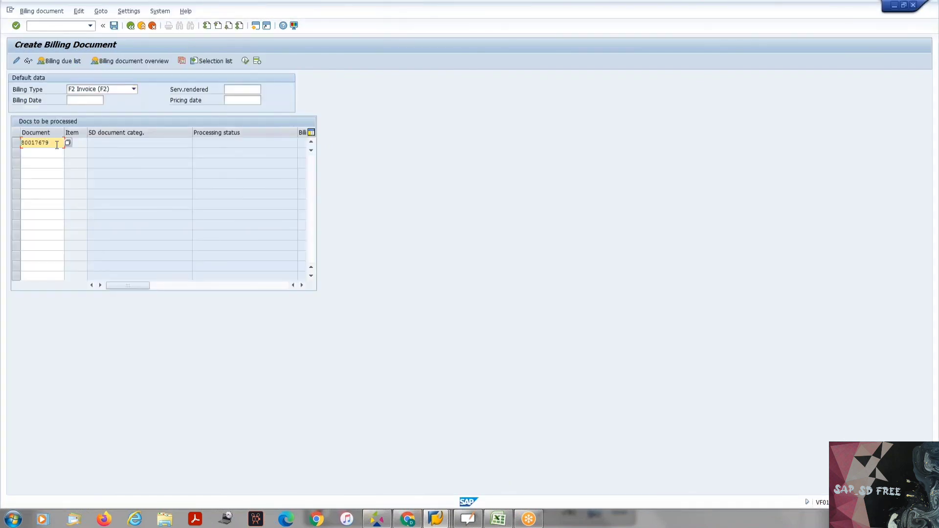
key(Return)
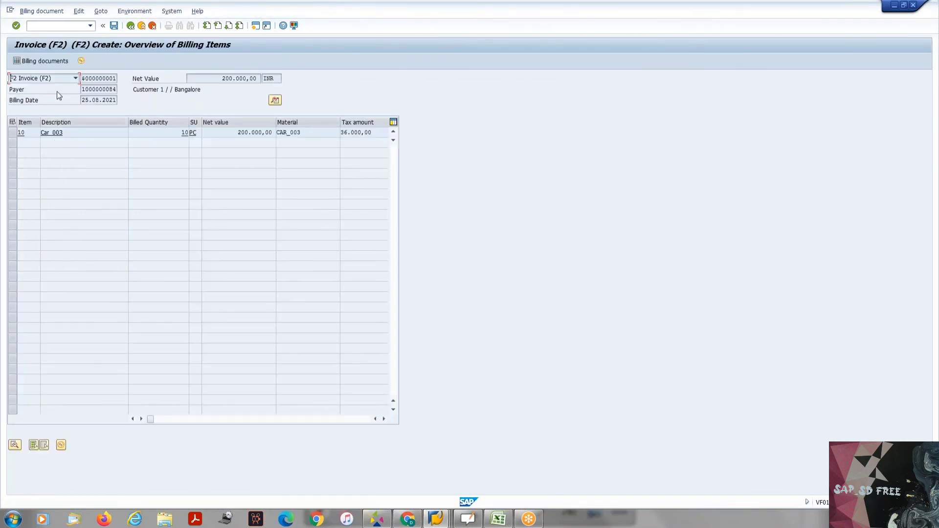
- Save the F2 invoice for the CAR_003 delivery
click(114, 26)
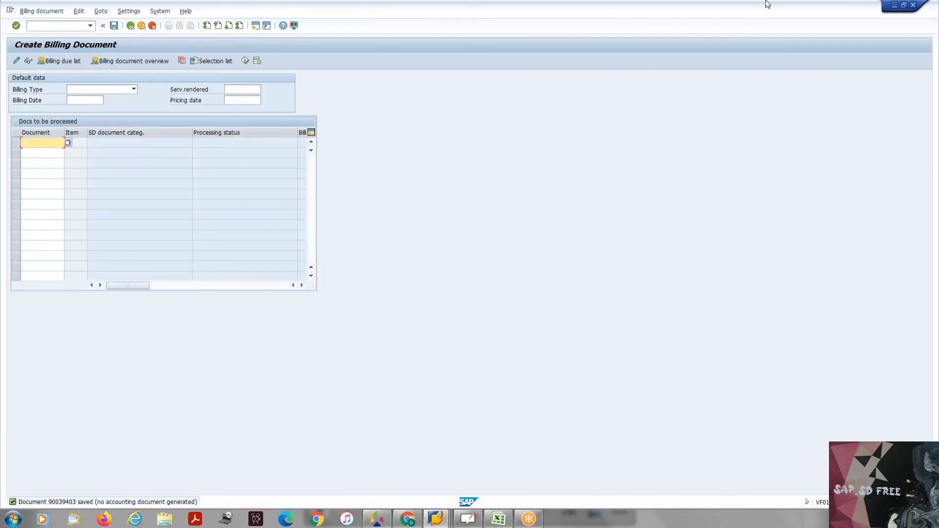
click(764, 14)
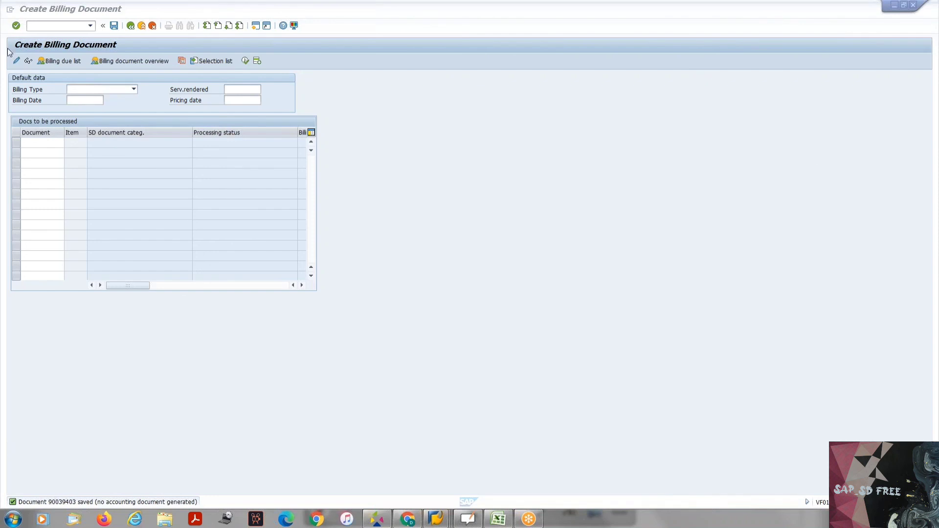
click(416, 146)
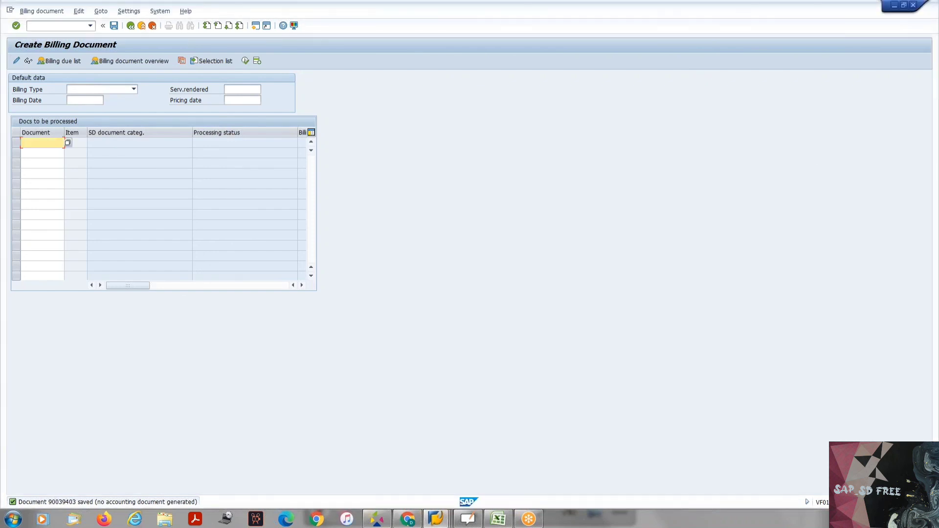
- Open the saved invoice in the change billing document transaction and try to release it to accounting
click(42, 11)
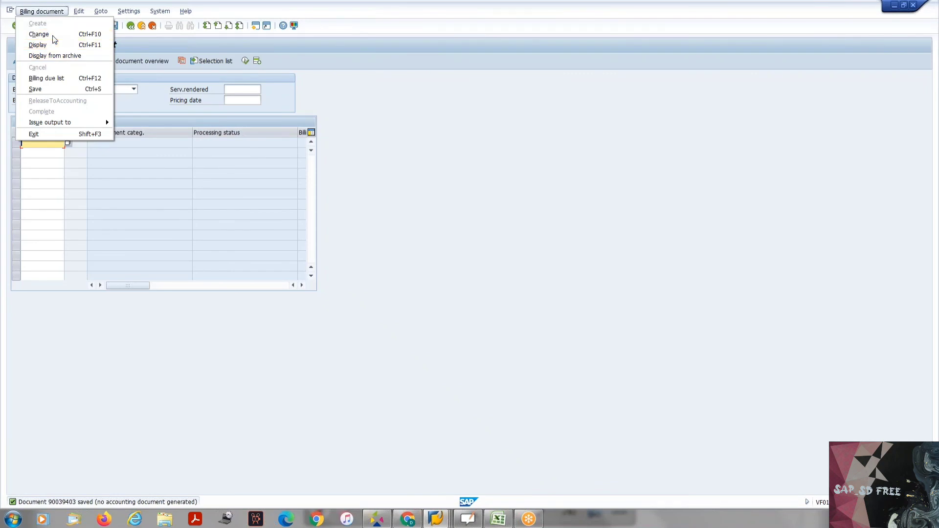
click(39, 35)
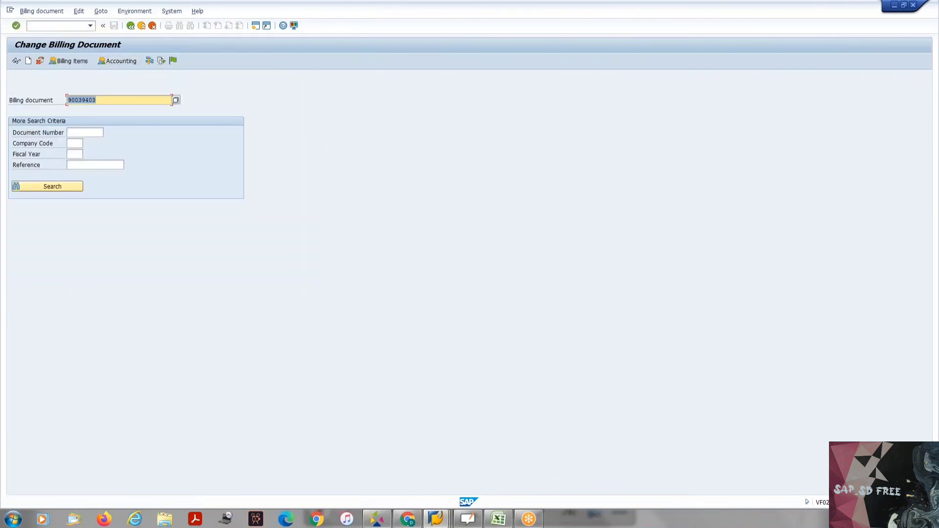
click(173, 61)
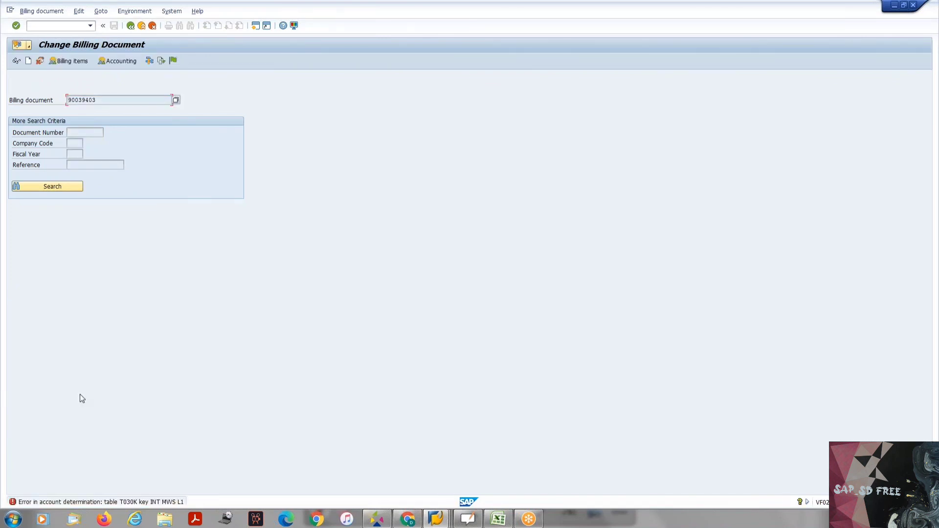
- Open the invoice's billing item overview in change mode and return to the SAP Easy Access menu without saving
click(131, 26)
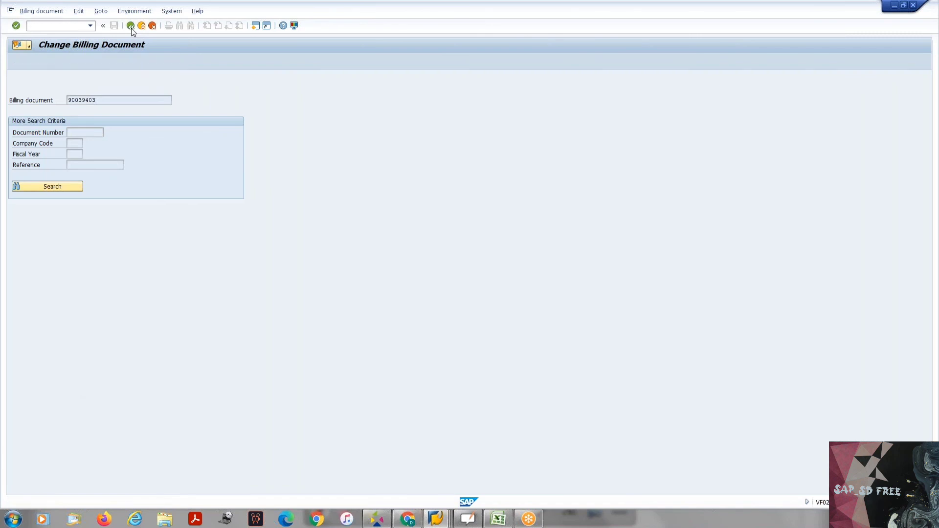
click(218, 181)
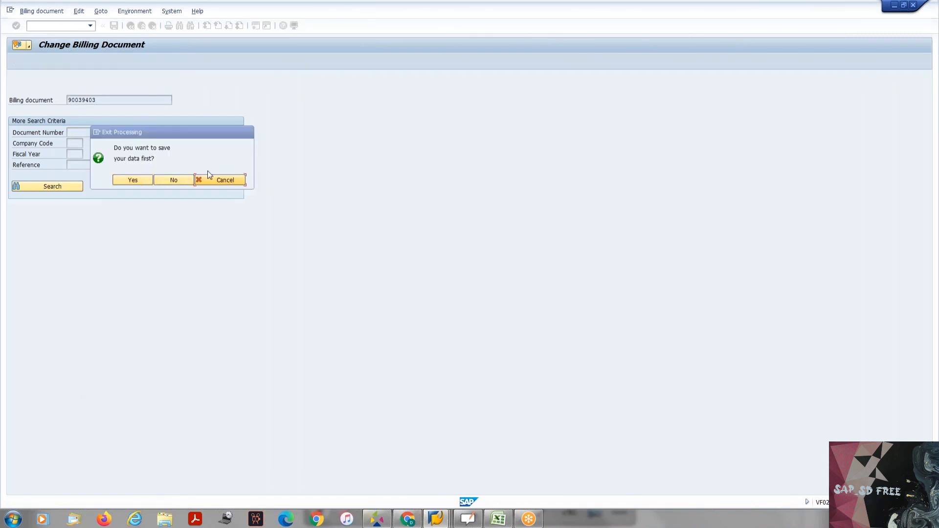
key(Return)
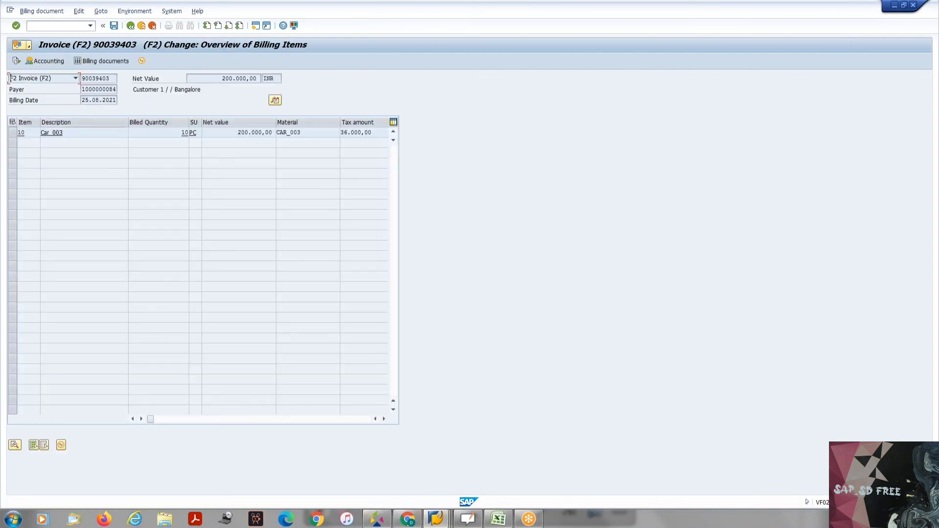
click(131, 26)
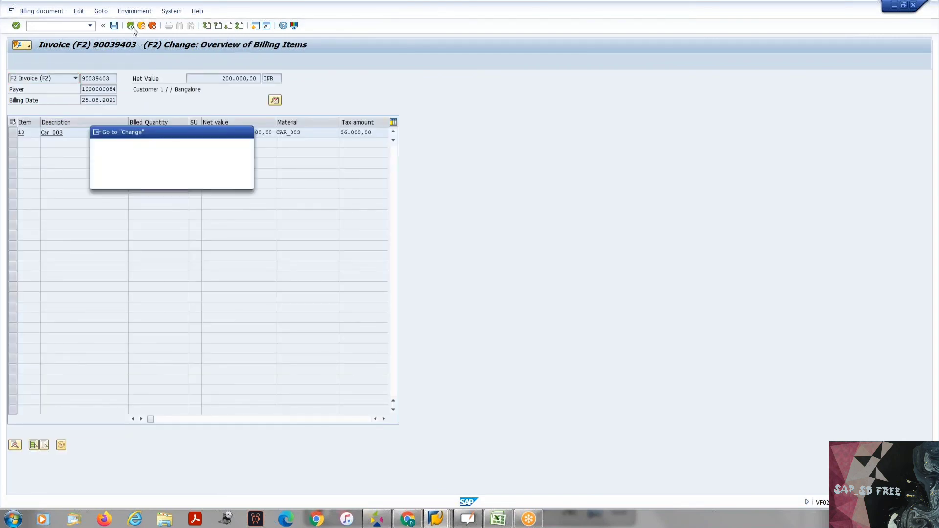
click(172, 177)
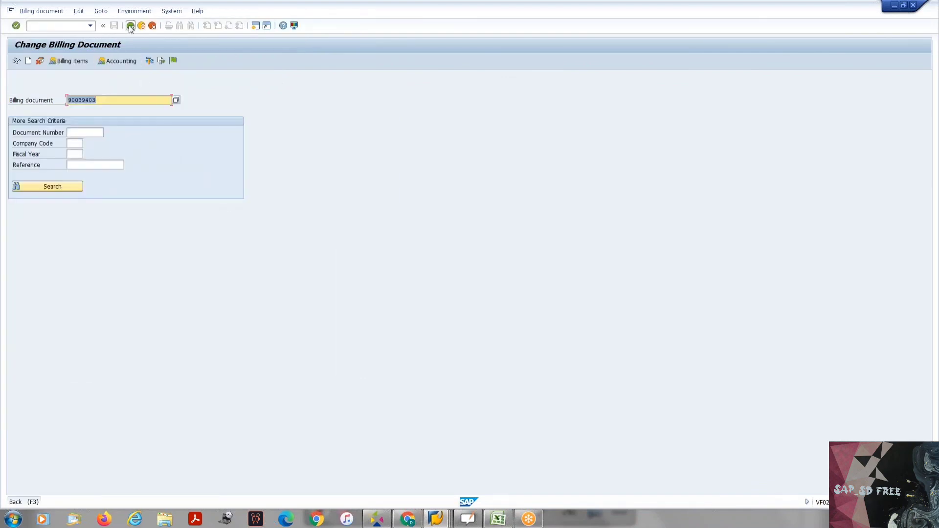
click(130, 27)
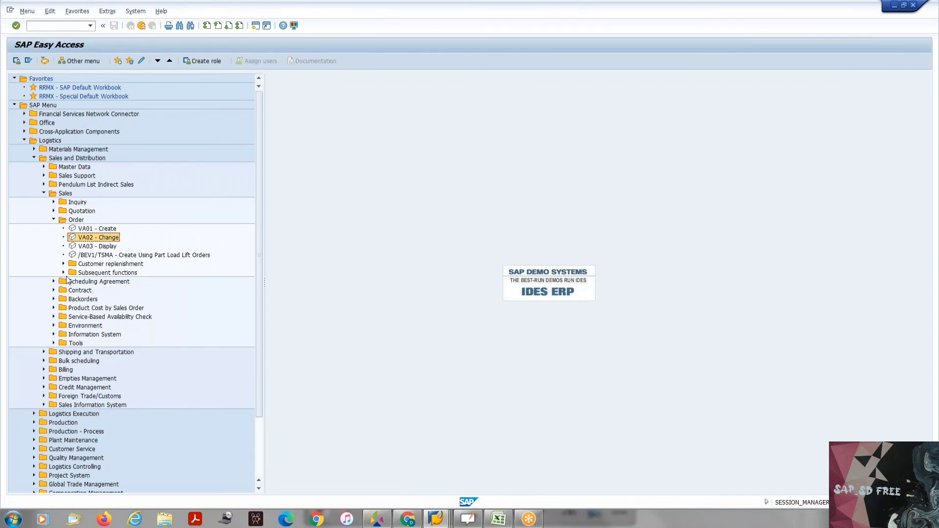
- Locate transaction VL01N for single outbound deliveries with reference to a sales order under Shipping and Transportation
click(44, 352)
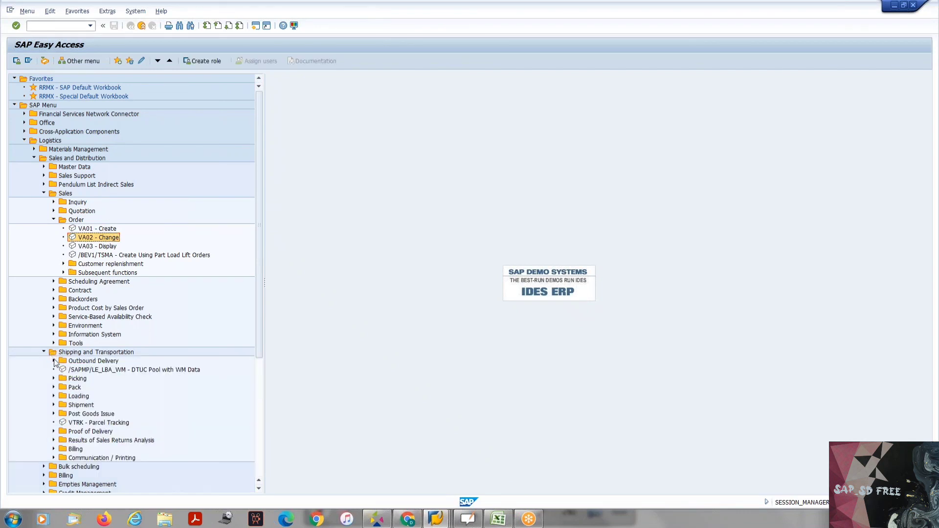
click(54, 362)
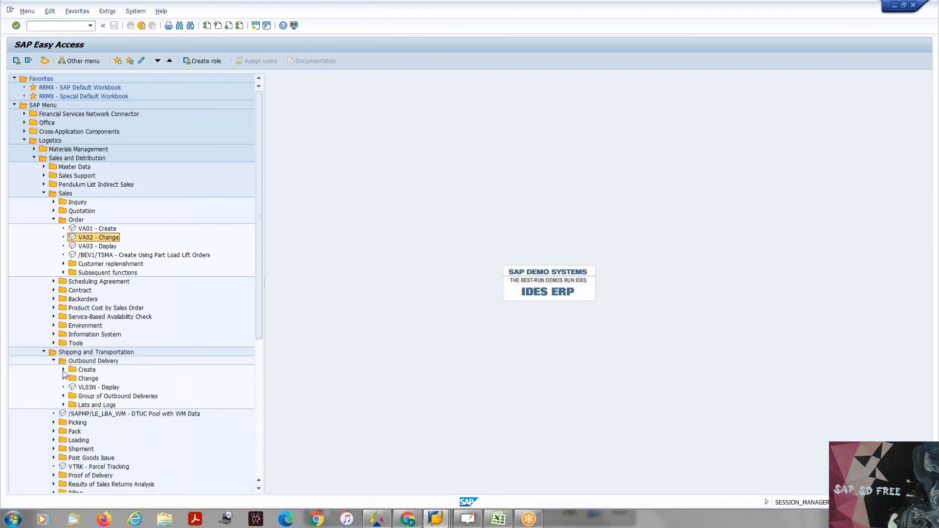
click(63, 370)
click(73, 379)
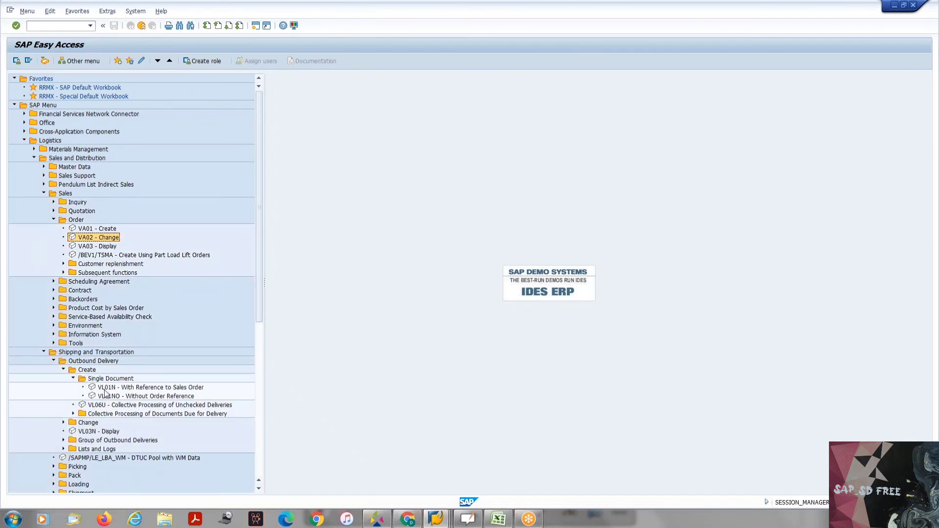
click(104, 388)
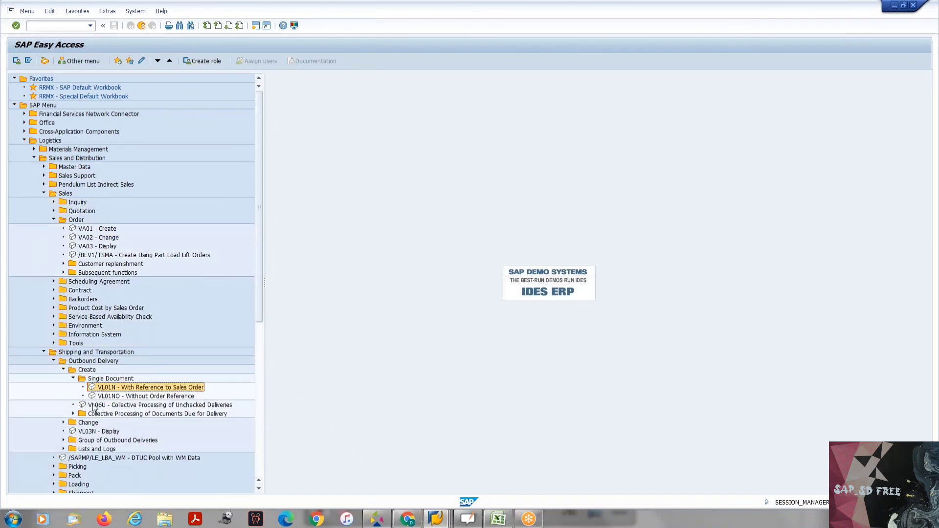
- Collapse the expanded Shipping and Transportation folders and the sales Order folder in the SAP menu
click(73, 379)
click(63, 370)
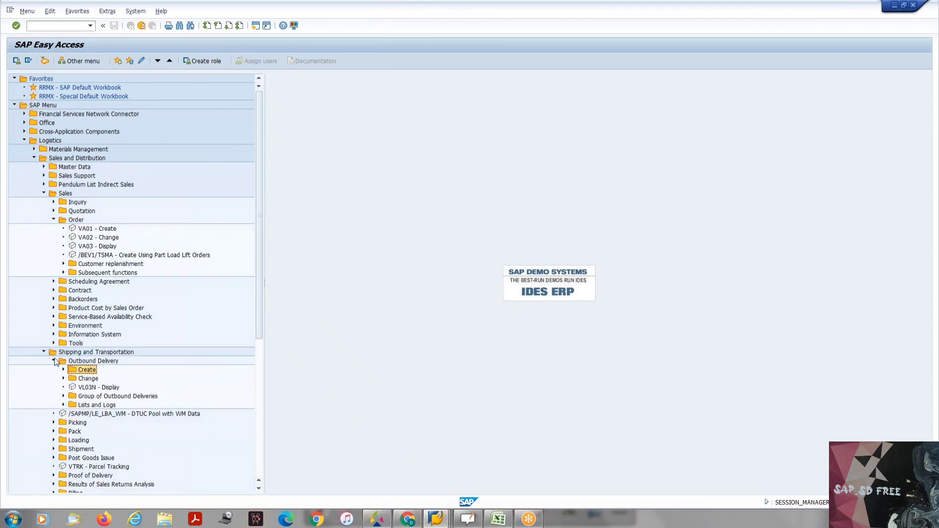
click(54, 361)
click(44, 352)
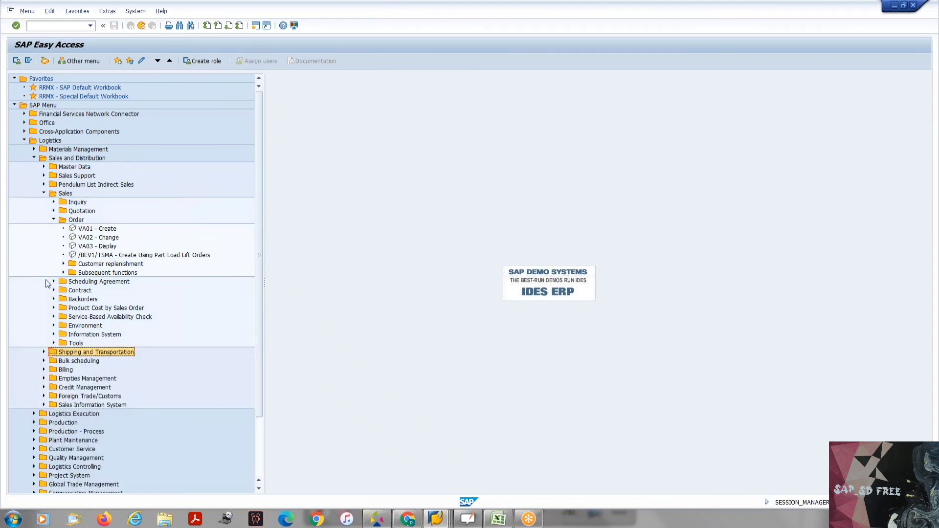
click(54, 220)
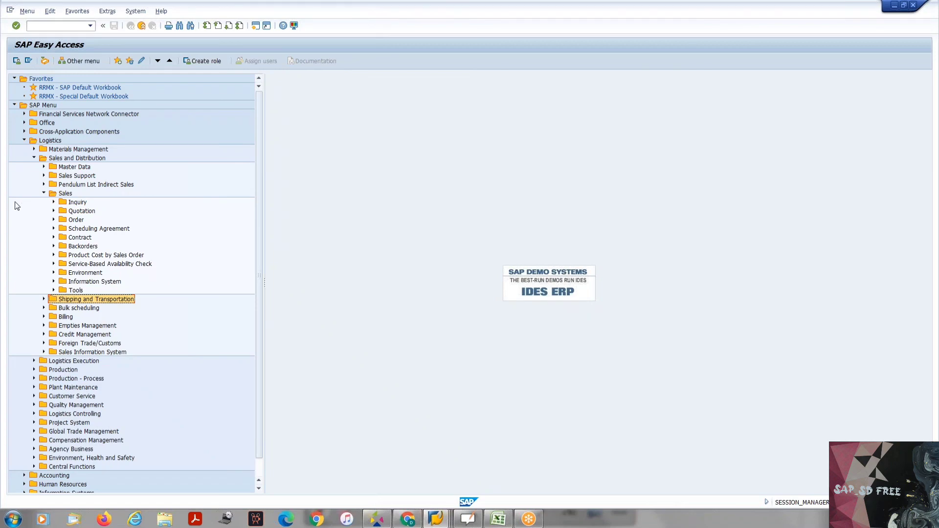
- Start transaction VA01, view the empty OR standard order overview and return to its initial screen
click(66, 27)
text(/nva01)
key(Return)
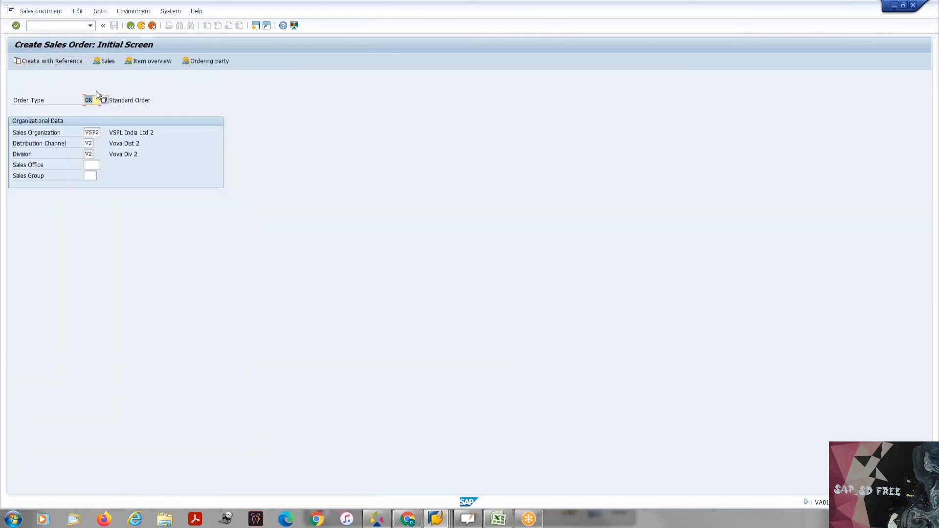
key(Return)
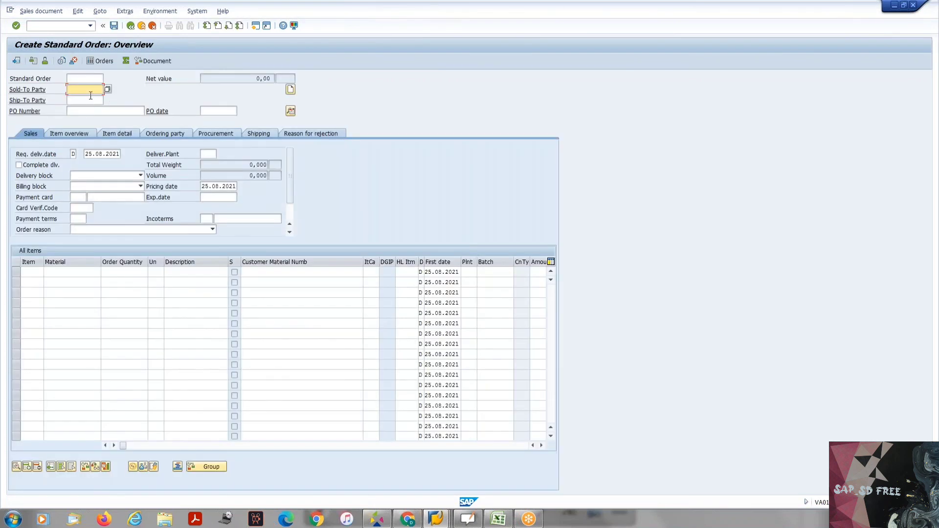
click(129, 26)
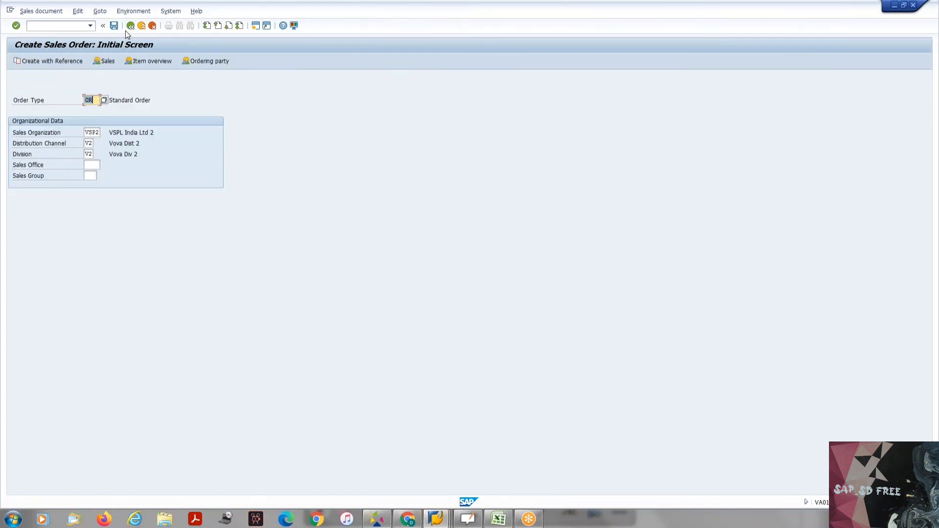
- Browse the available sales document types for the order type and close the list without choosing one
click(104, 101)
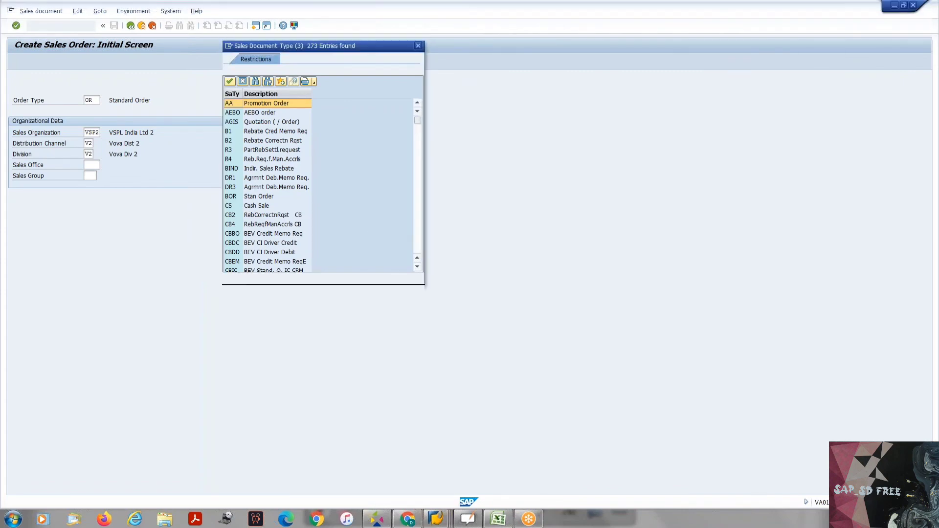
click(417, 241)
click(417, 241)
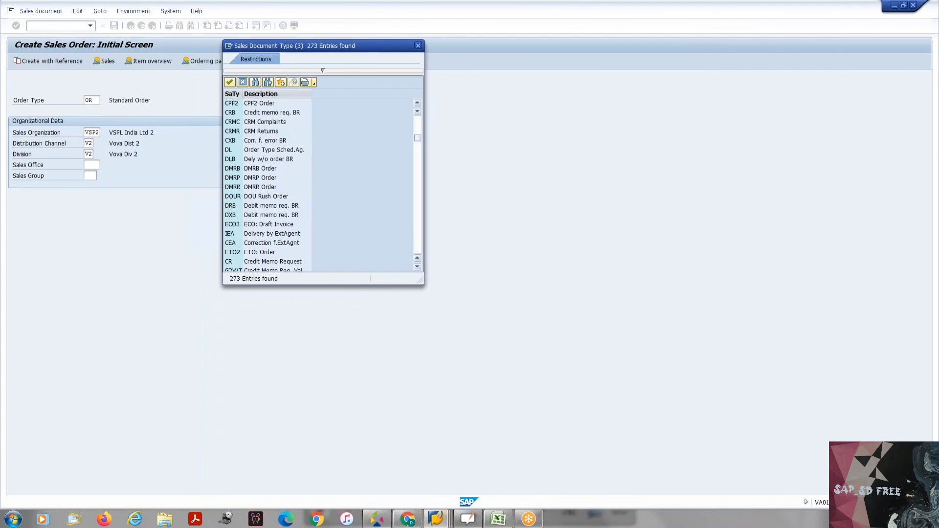
click(417, 241)
click(417, 241)
click(417, 241)
click(417, 241)
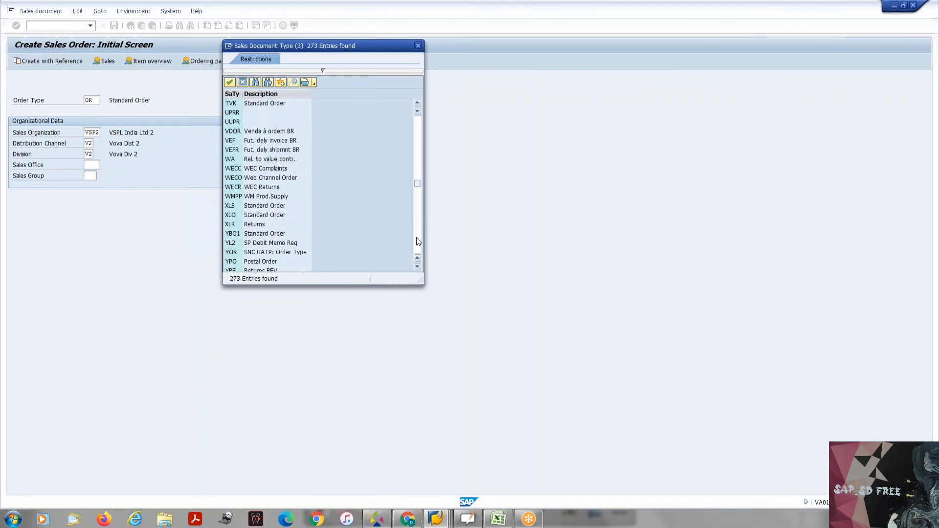
click(418, 241)
click(418, 241)
click(418, 241)
click(418, 240)
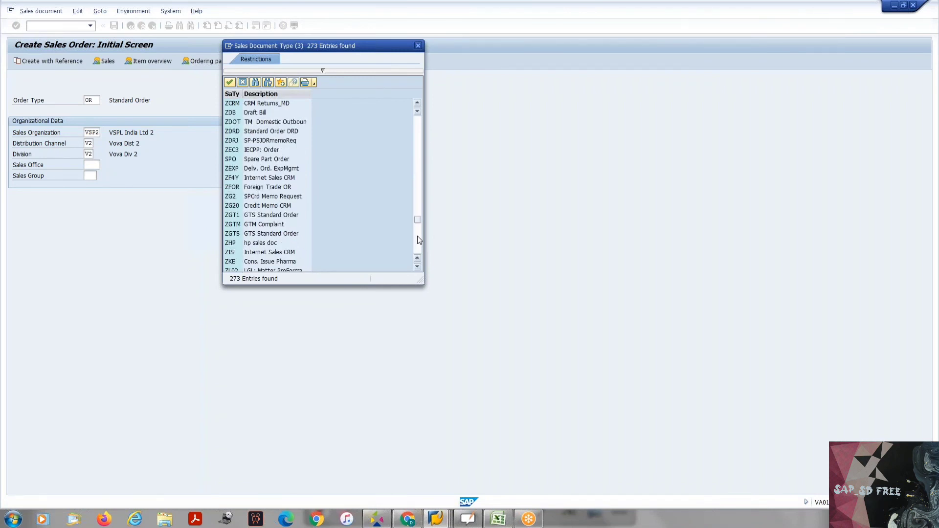
click(418, 241)
click(418, 242)
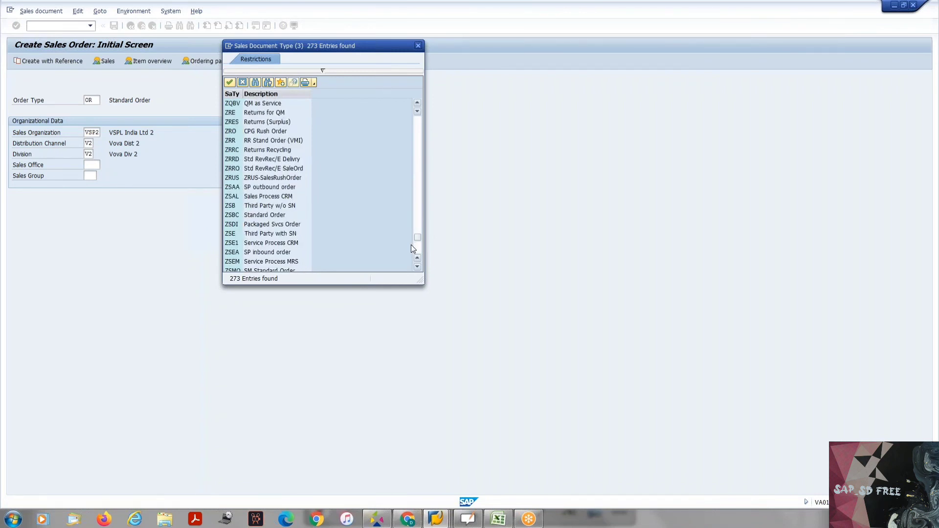
click(418, 248)
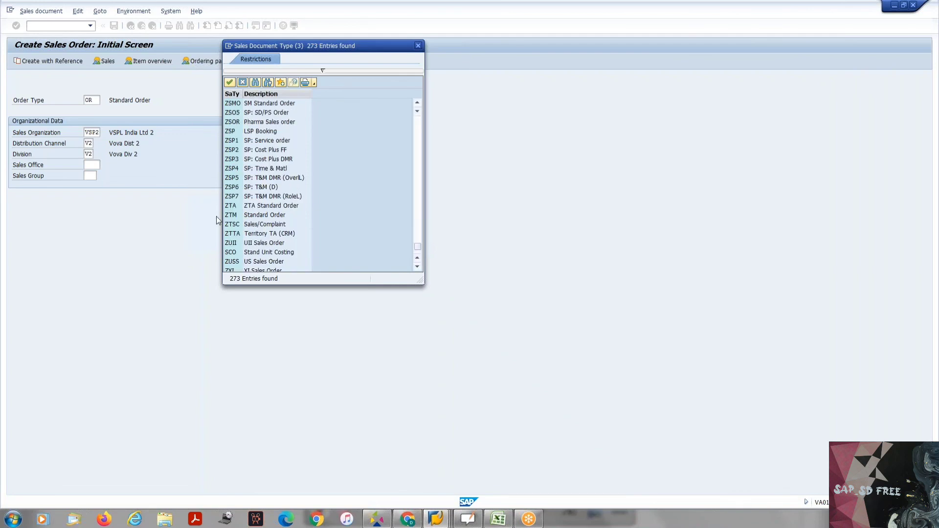
click(417, 126)
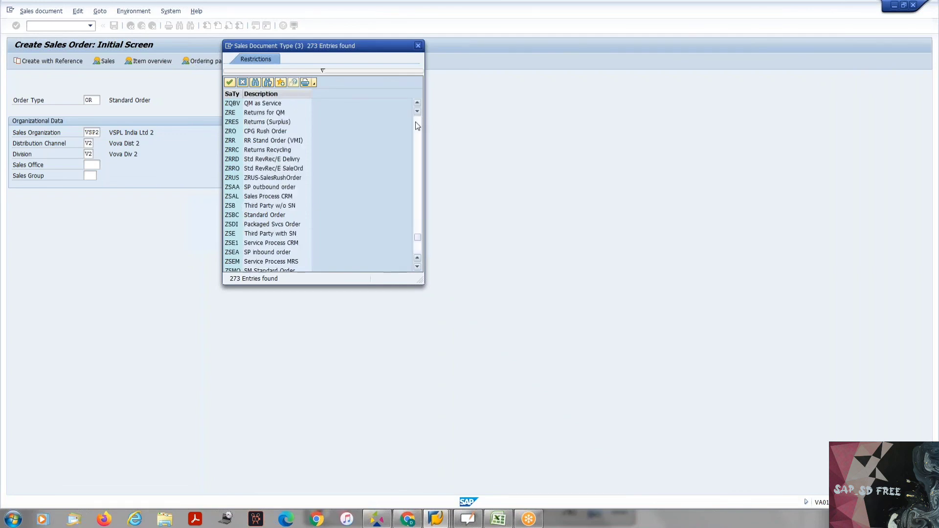
double_click(417, 126)
double_click(417, 126)
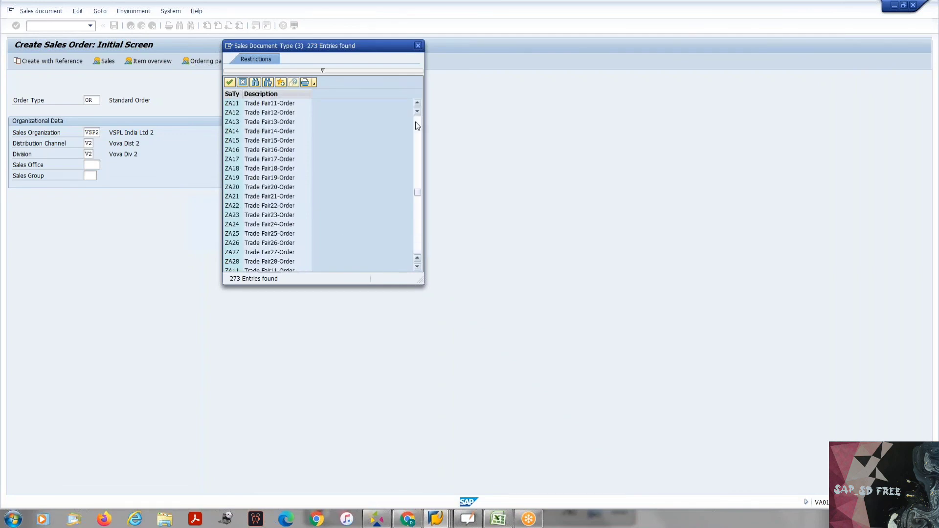
click(417, 127)
double_click(417, 126)
click(417, 126)
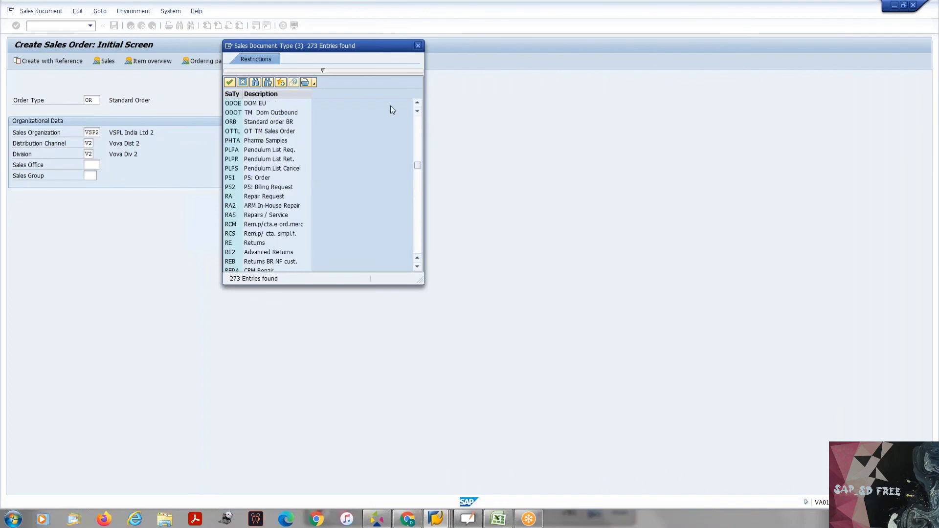
click(418, 45)
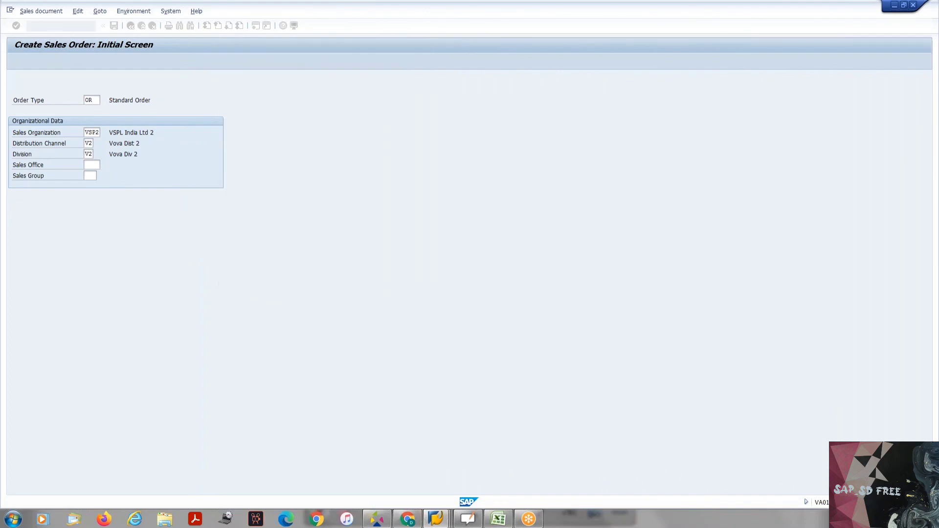